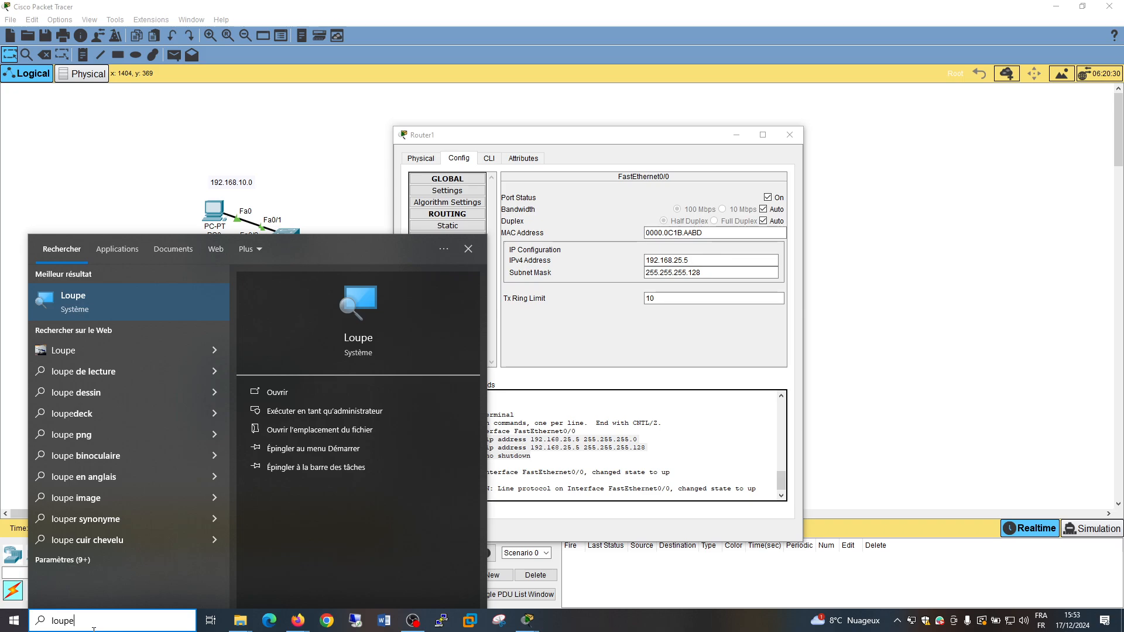
Magnify the screen to 300% with Loupe and highlight the interface FastEthernet0/0 and ip address 192.168.25.5 255.255.255.128 commands of Router1
click(64, 302)
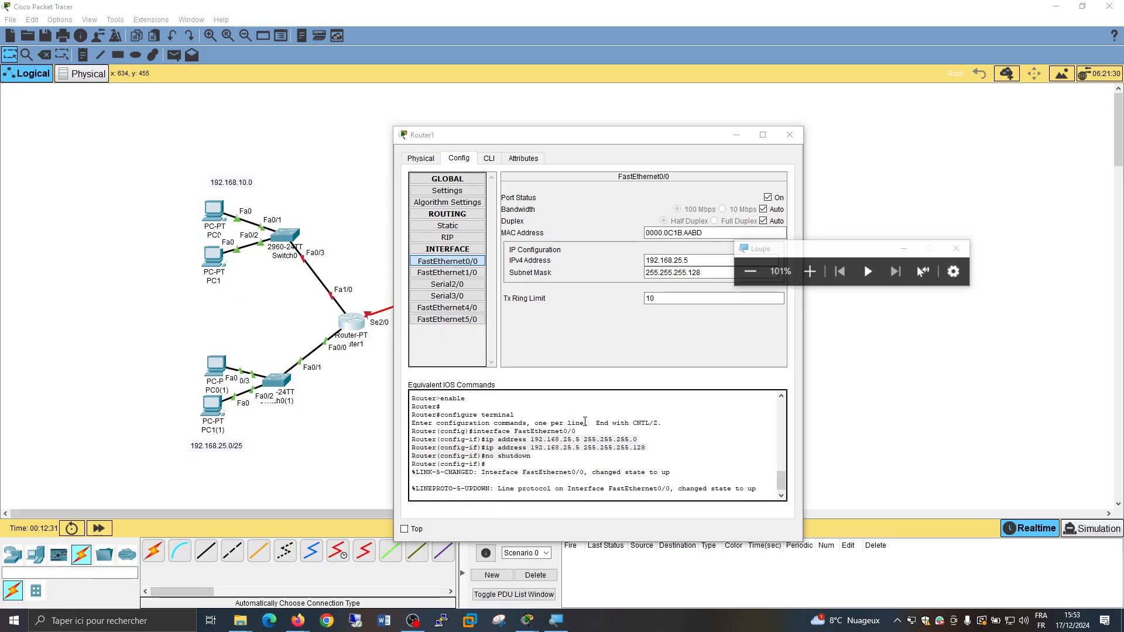
click(808, 272)
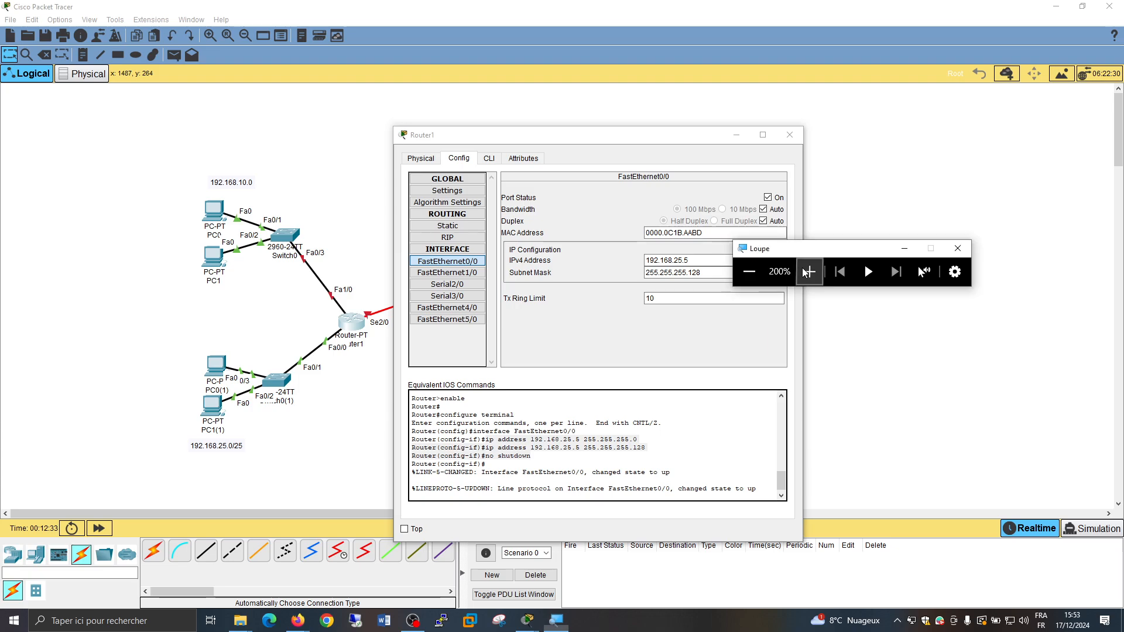
click(808, 271)
click(457, 437)
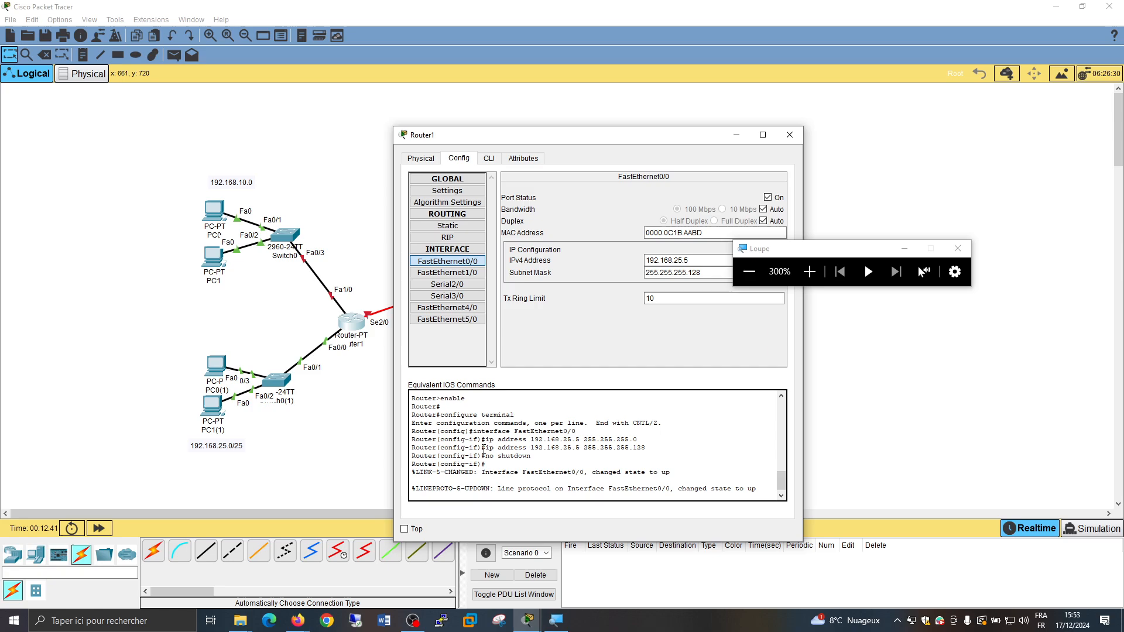
drag(473, 432, 597, 432)
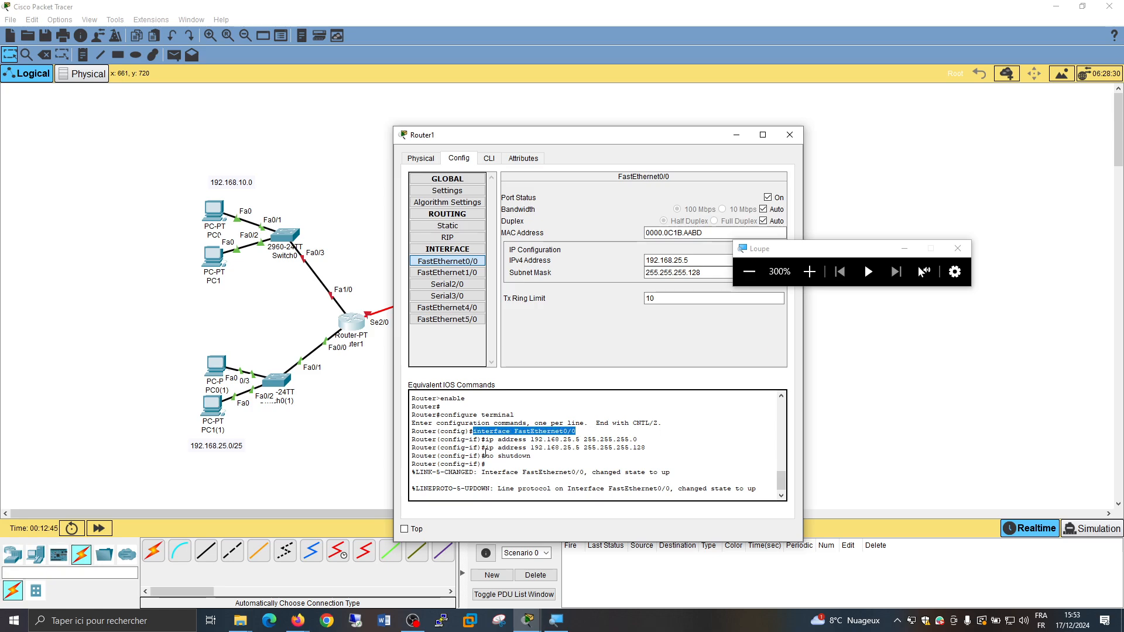
drag(485, 448, 647, 450)
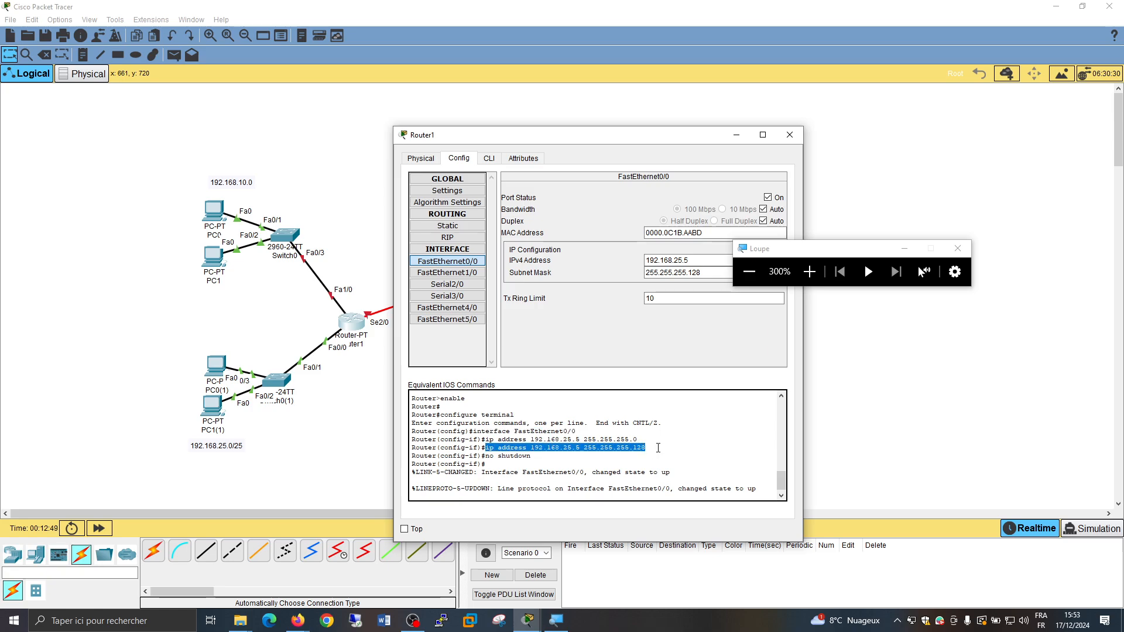
click(658, 448)
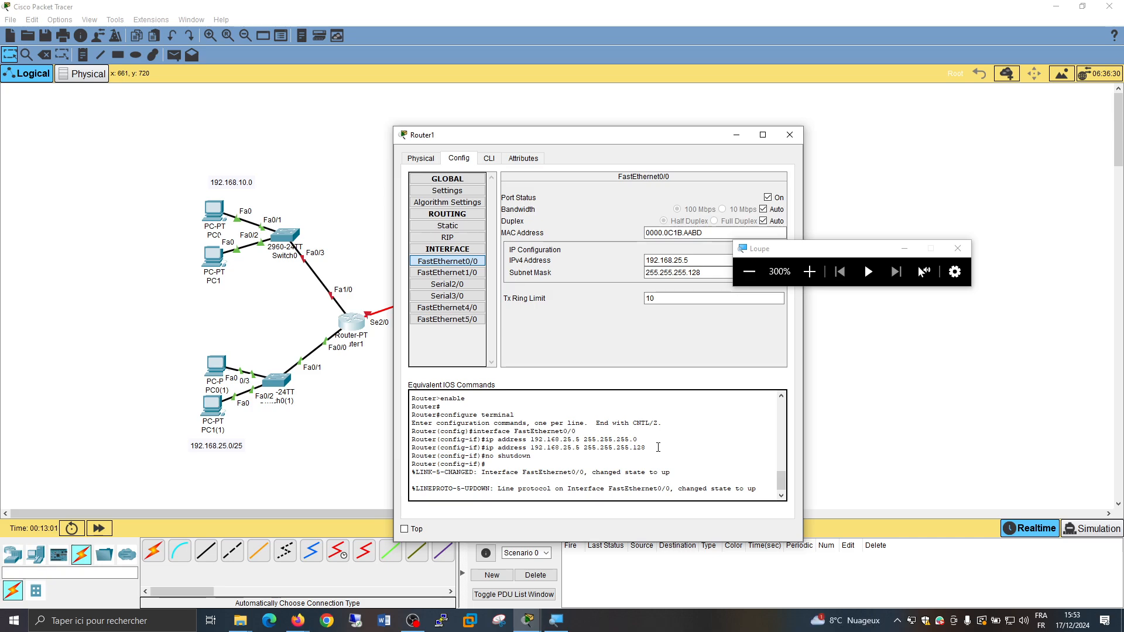
Return the Loupe magnification to 100% and minimize its window
click(742, 275)
click(742, 276)
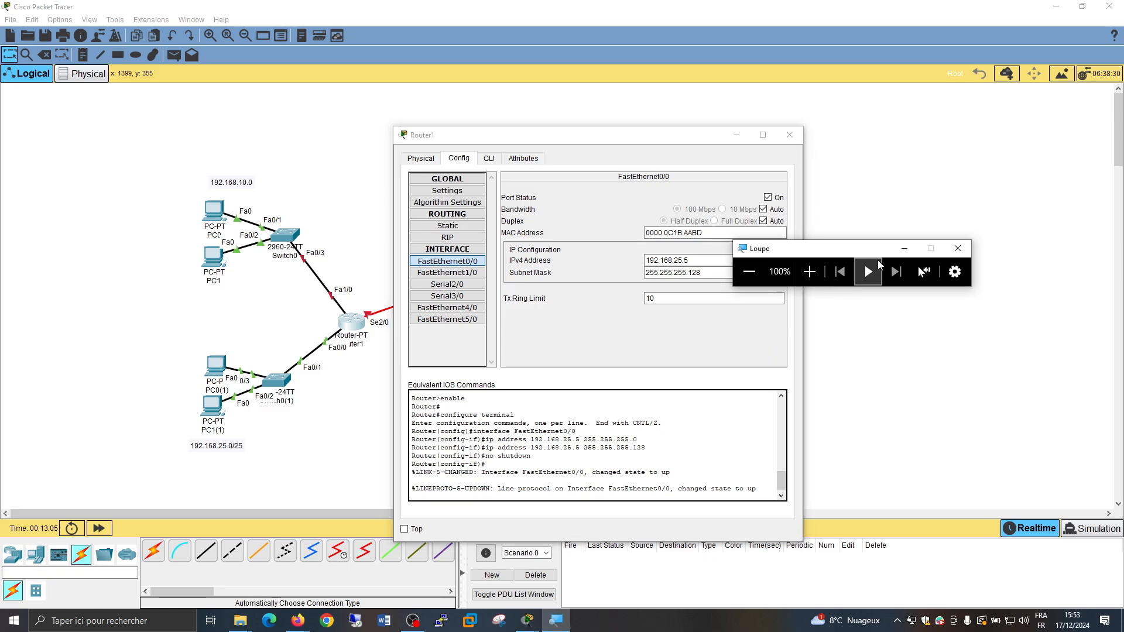
click(901, 251)
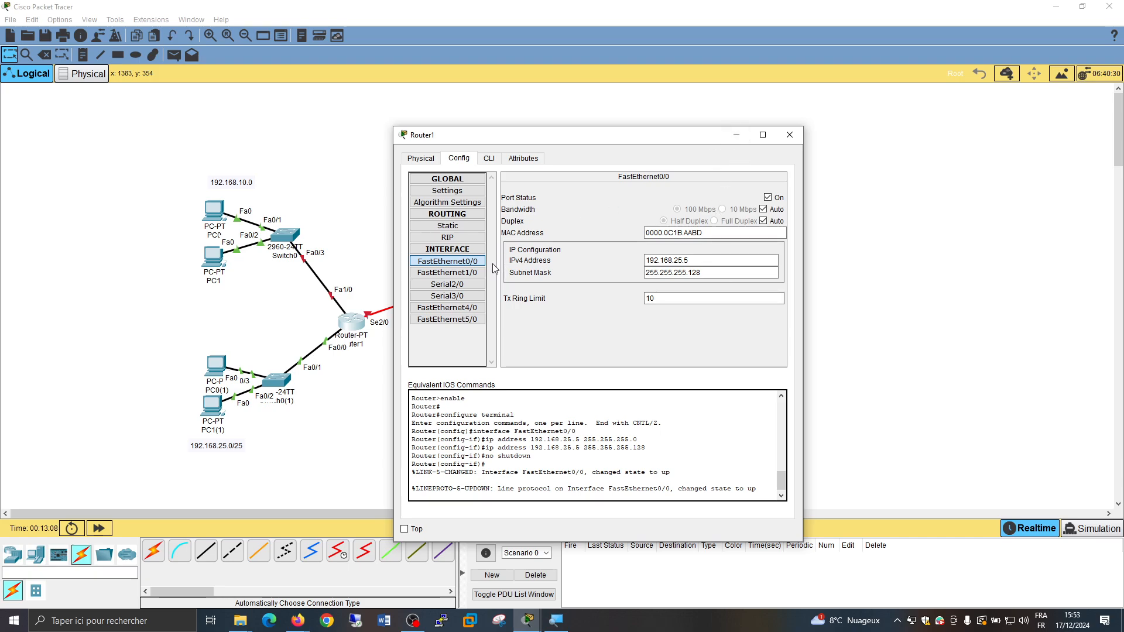
Configure Router1's FastEthernet1/0 with IPv4 address 192.168.10.5 and subnet mask 255.255.255.0, and turn the port on
click(463, 273)
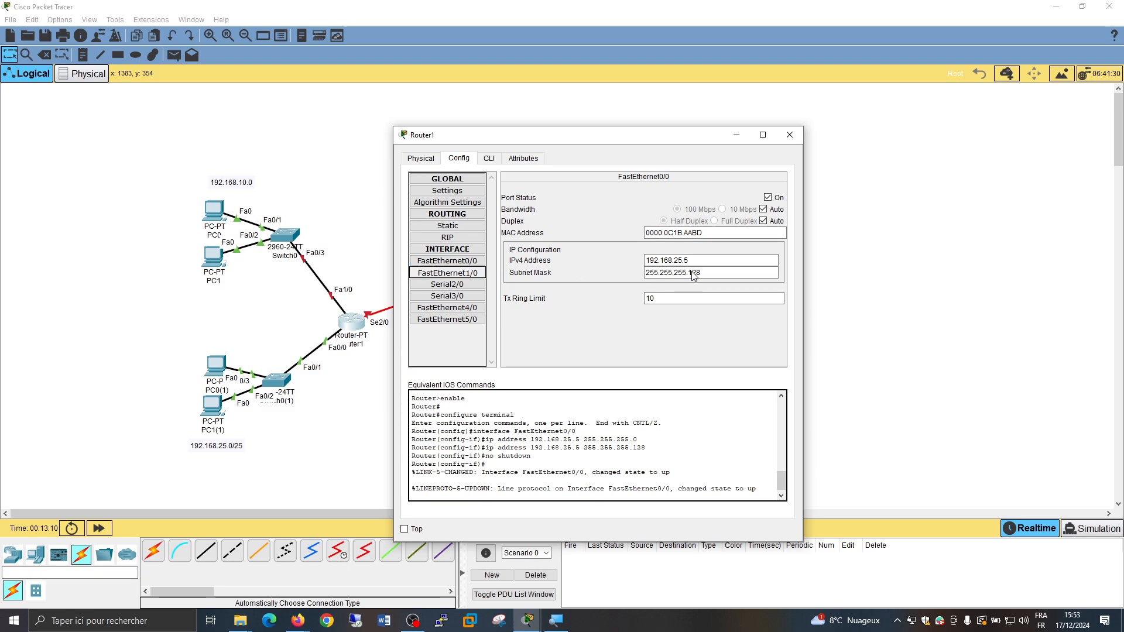
click(696, 261)
text(192.168.1)
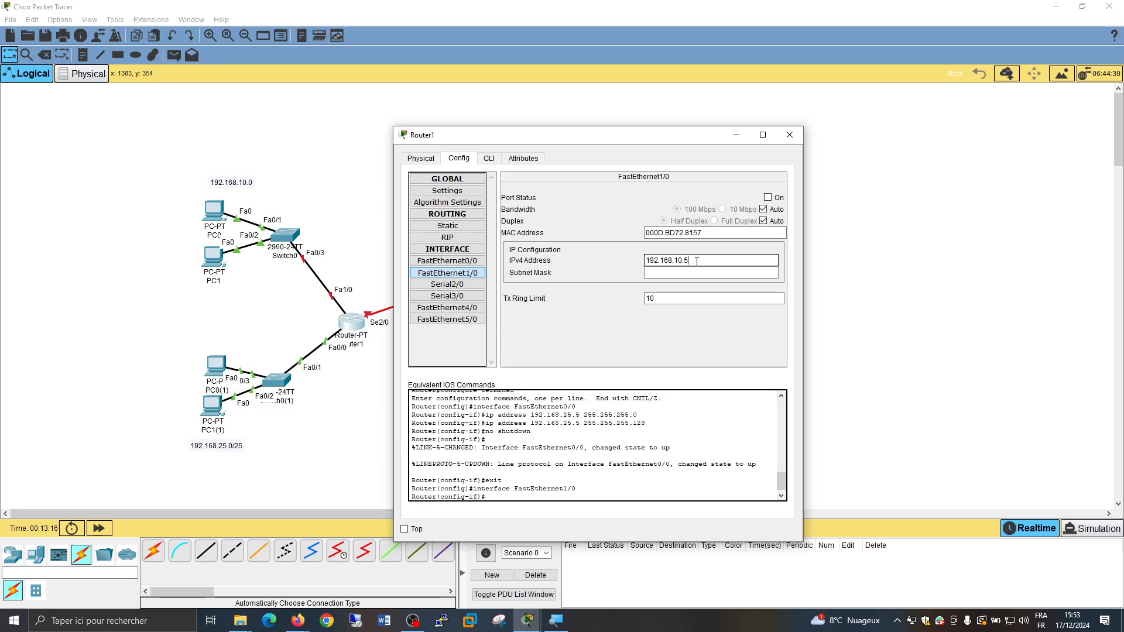
text(0.5)
key(Tab)
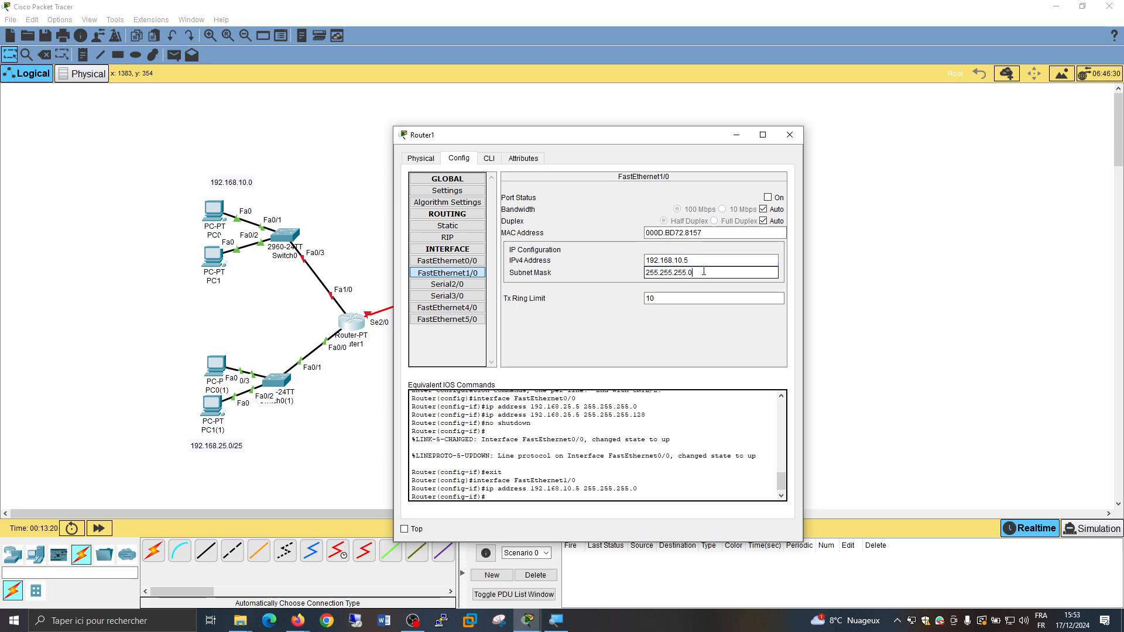
click(768, 197)
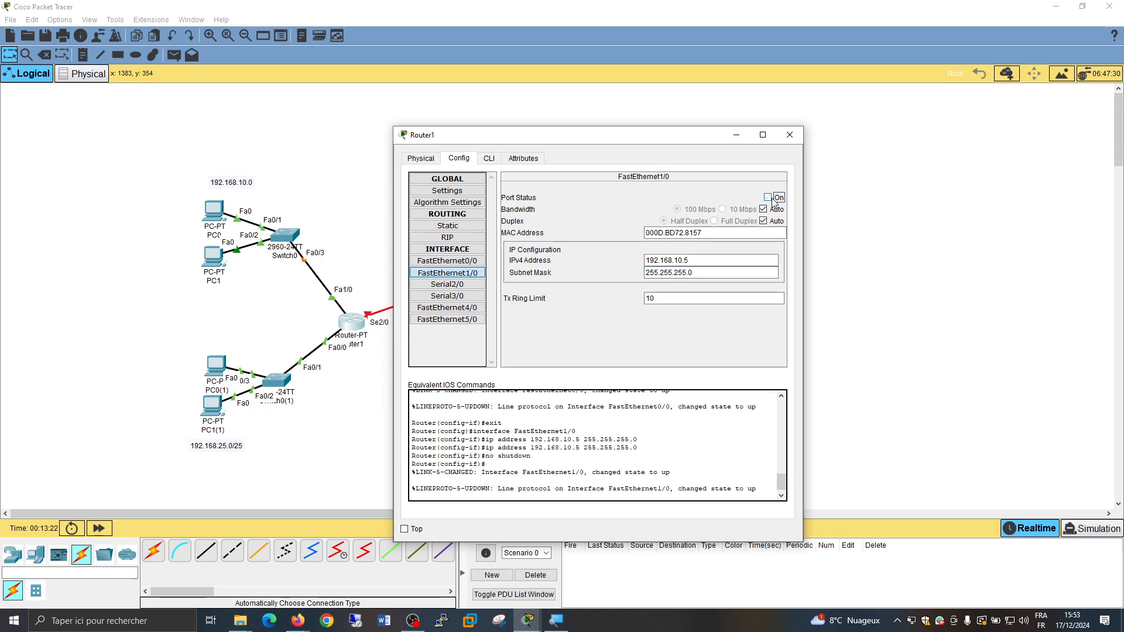
Turn on Router1's Serial2/0 port and give it IPv4 address 10.0.0.1 with subnet mask 255.0.0.0
drag(652, 143, 1019, 98)
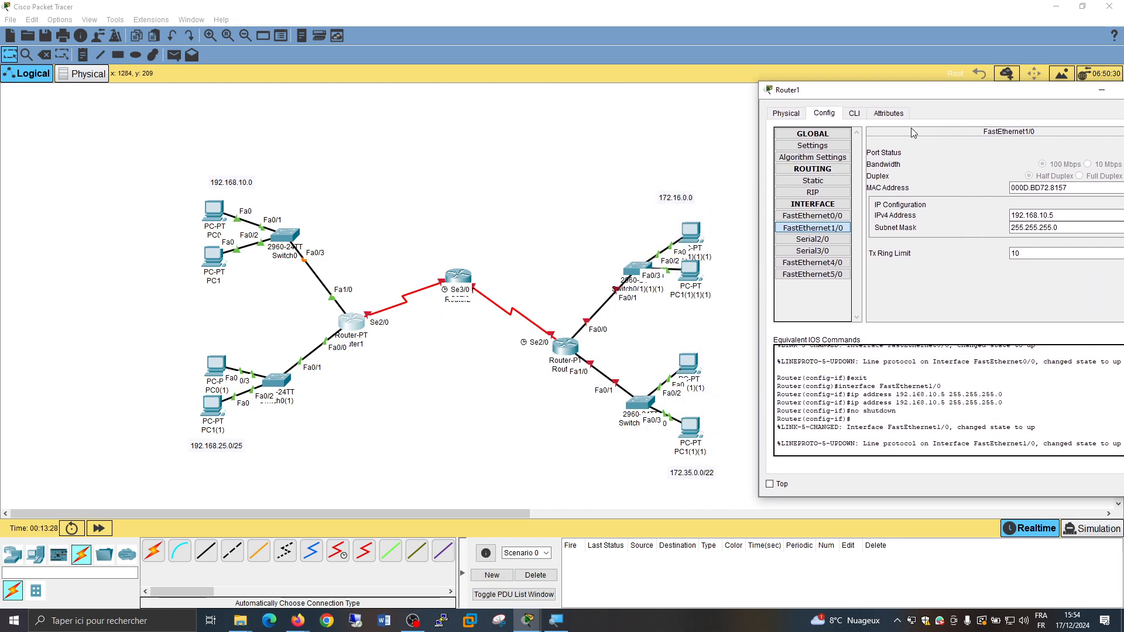
drag(933, 103, 751, 117)
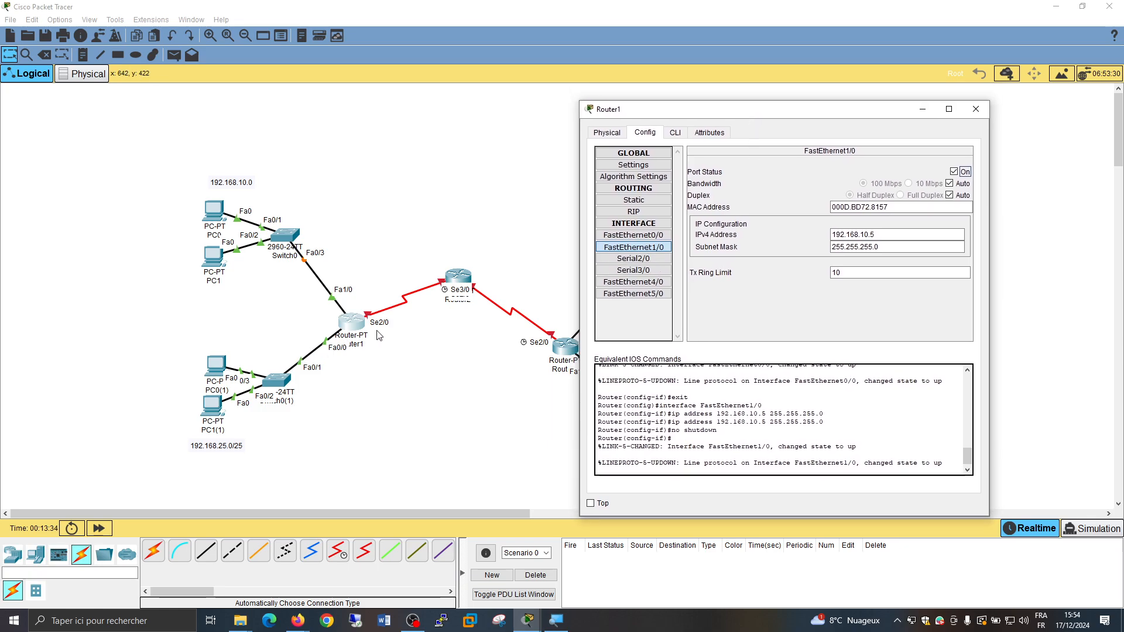
click(647, 263)
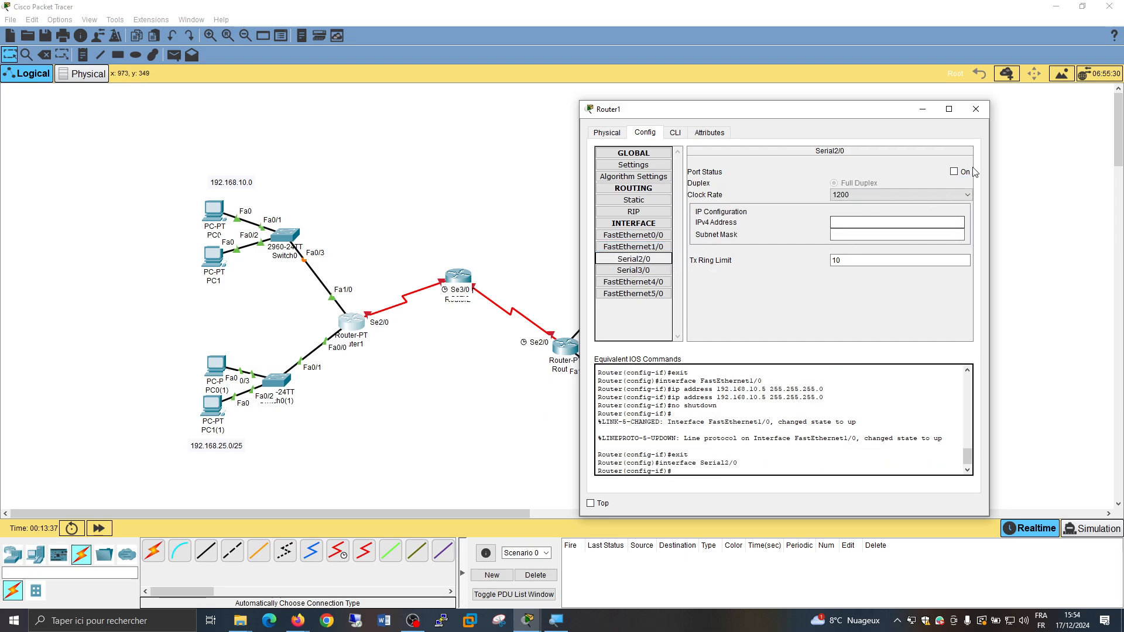
click(954, 173)
click(839, 222)
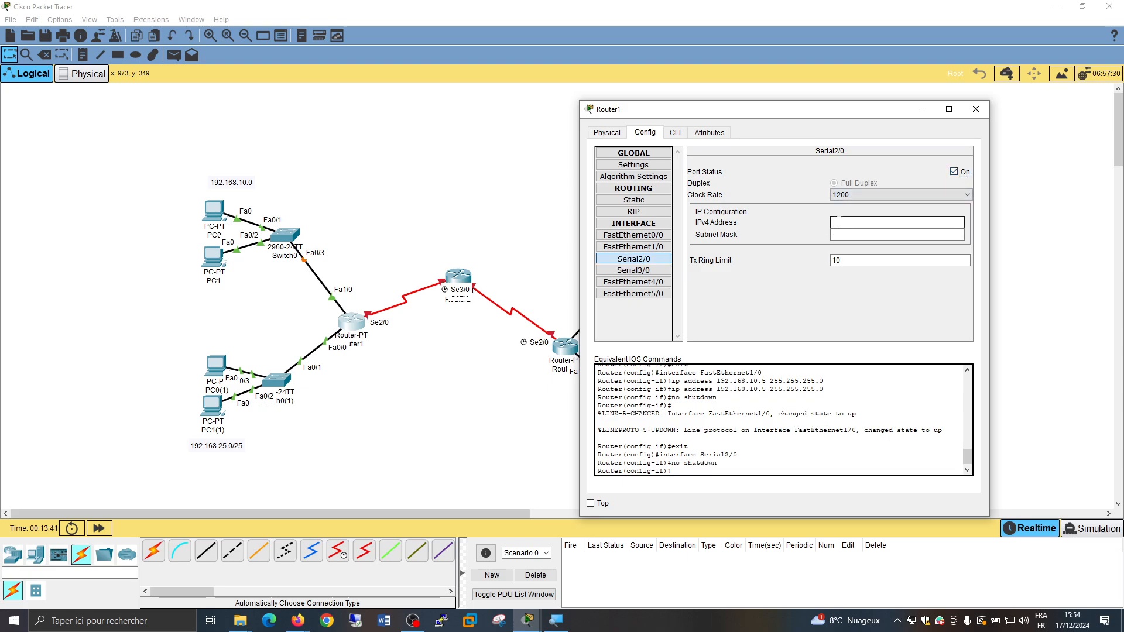
text(10.0.0.1)
click(932, 235)
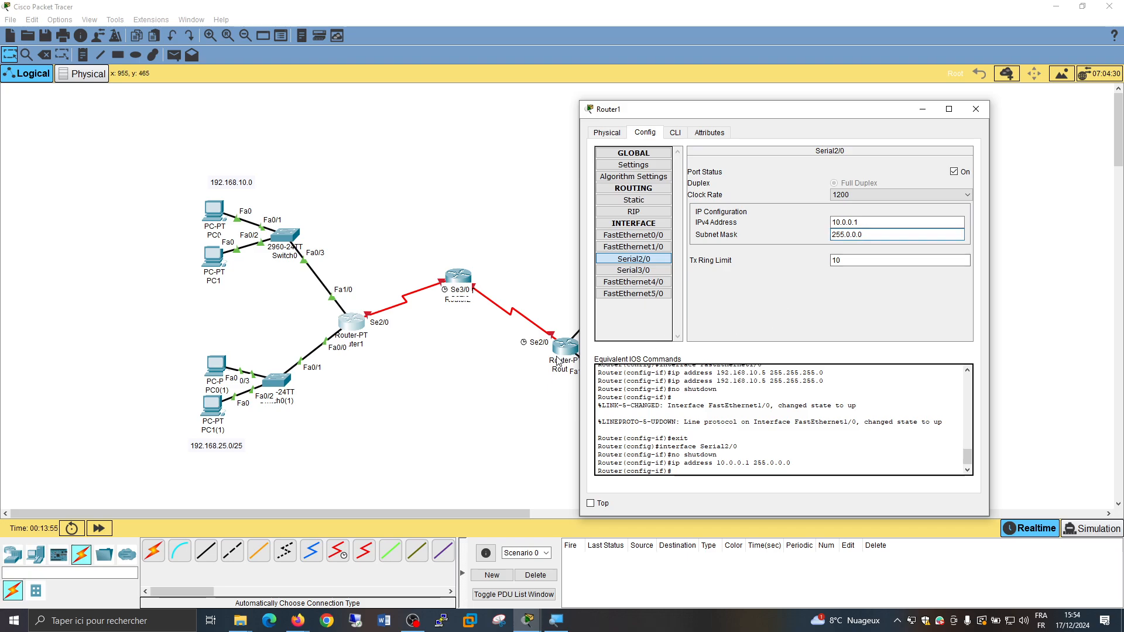
Open Router2's configuration settings and move Router2 lower in the topology, between and slightly below Router1 and Router0
click(498, 367)
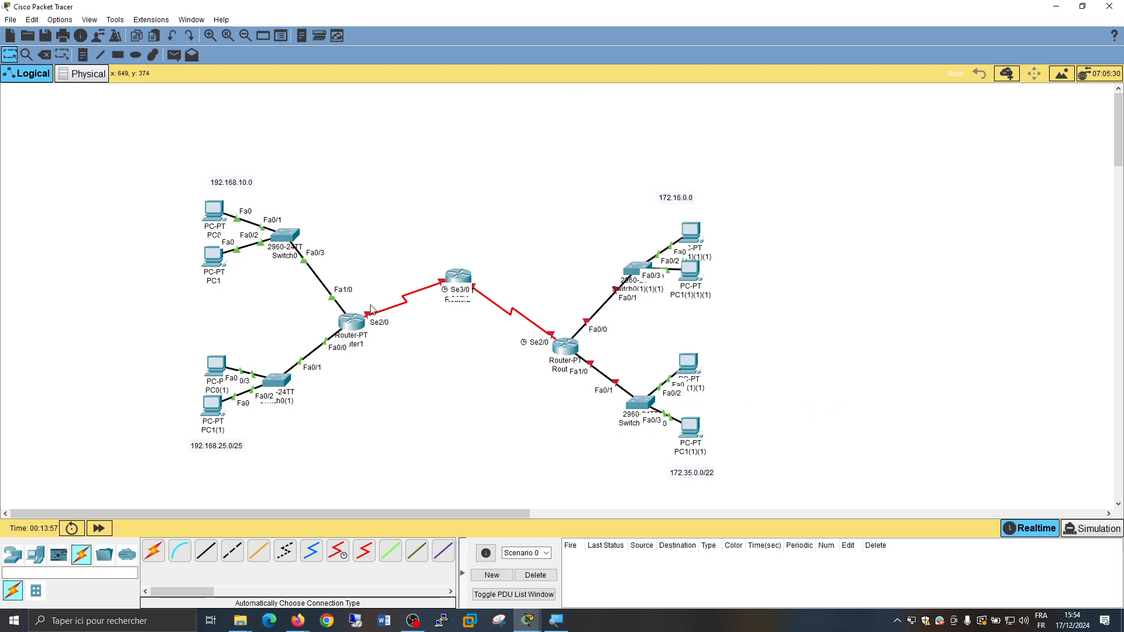
click(350, 327)
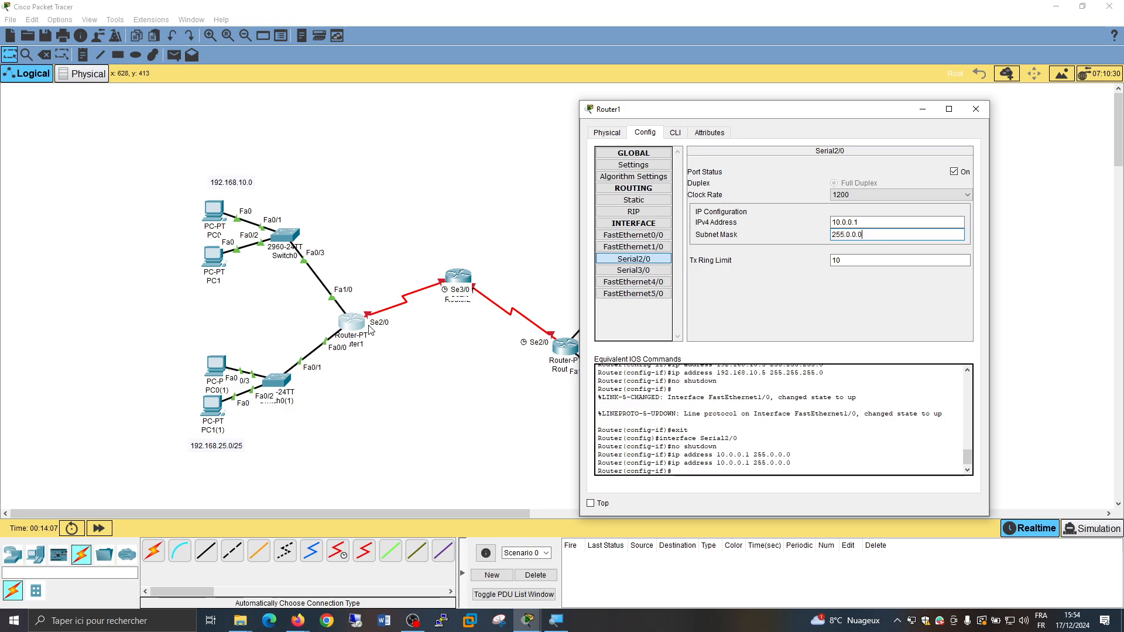
click(467, 283)
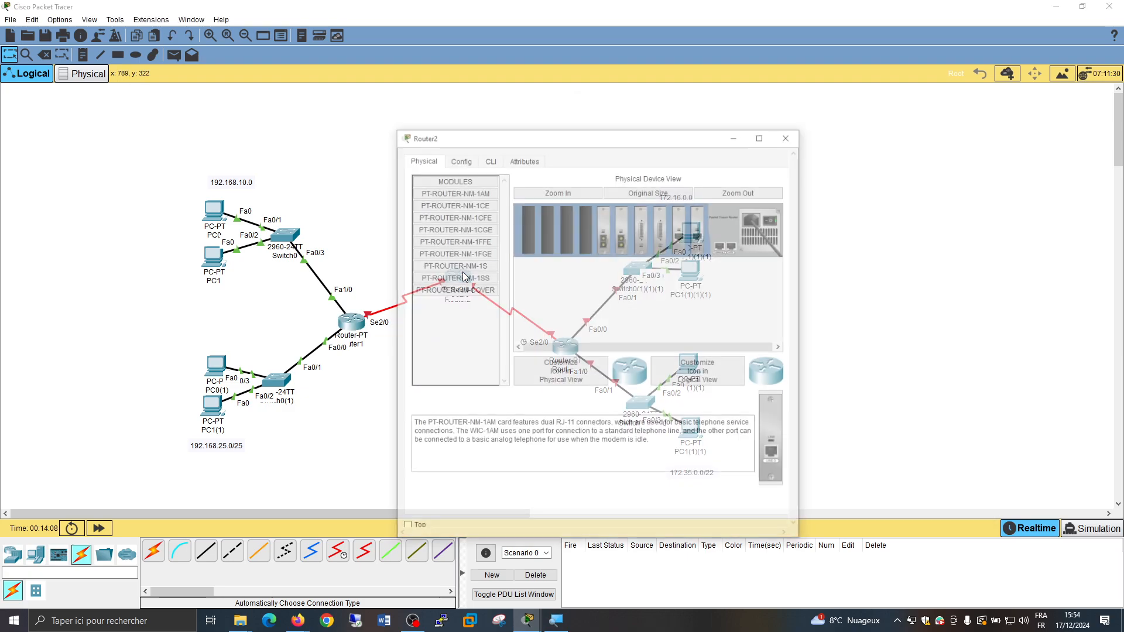
click(469, 158)
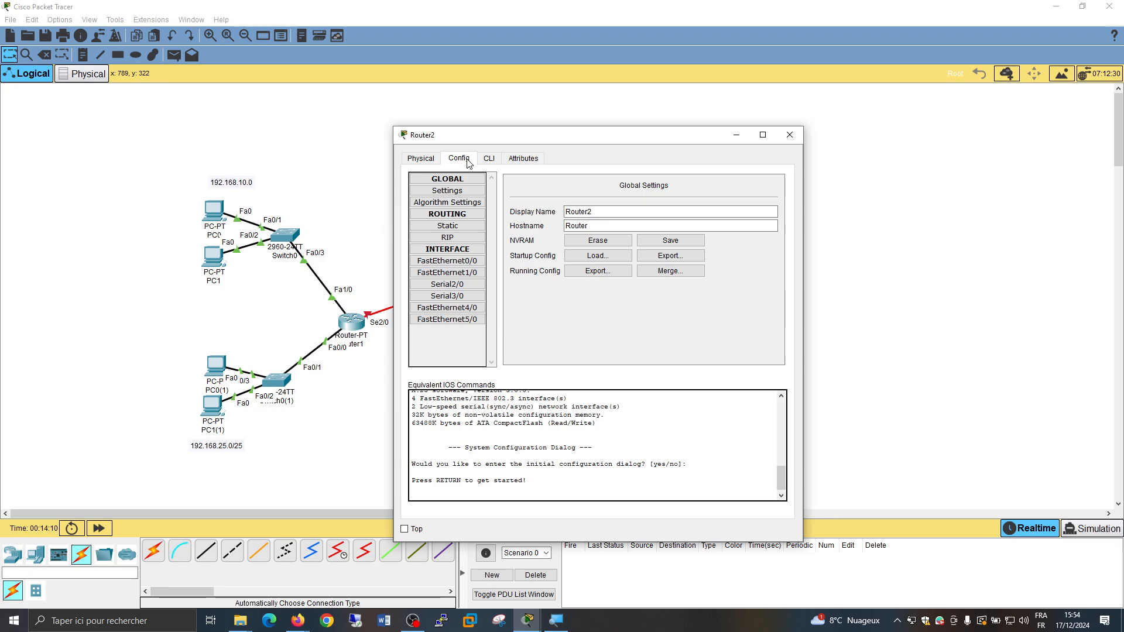
drag(580, 148, 844, 109)
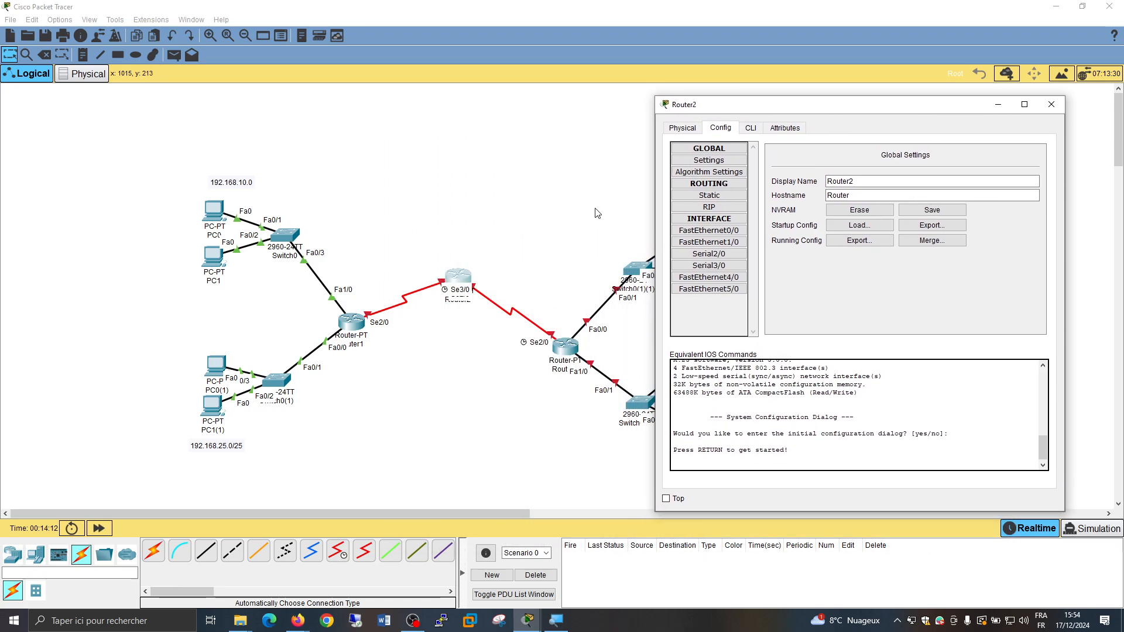
drag(453, 272, 453, 371)
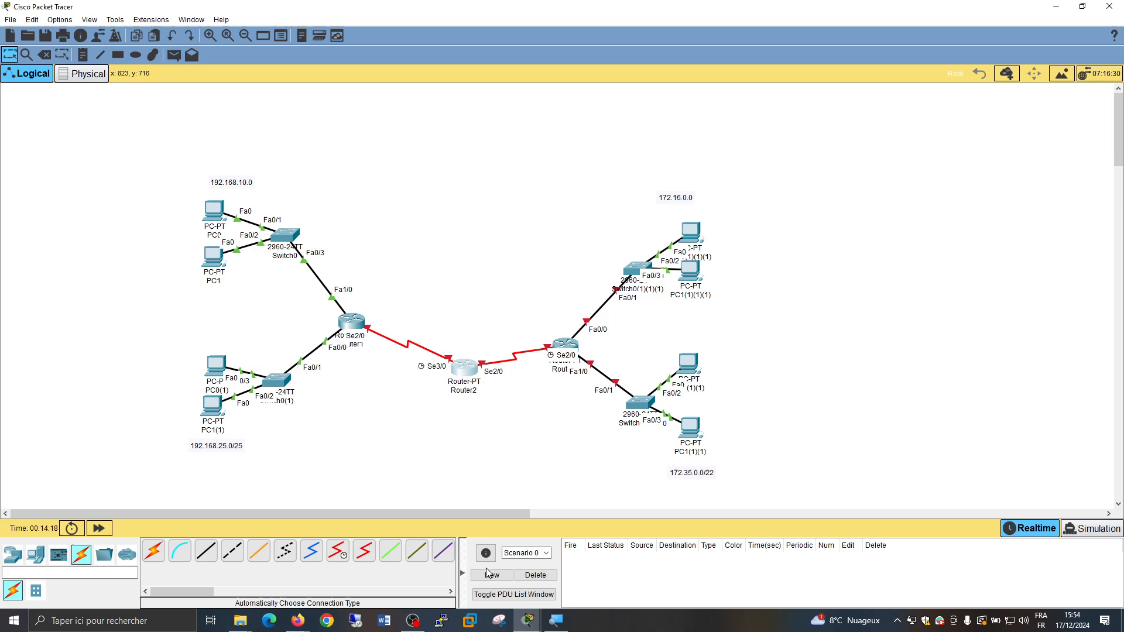
Turn on Router2's Serial3/0 port and give it IPv4 address 10.0.0.2 with subnet mask 255.0.0.0
click(540, 627)
click(629, 570)
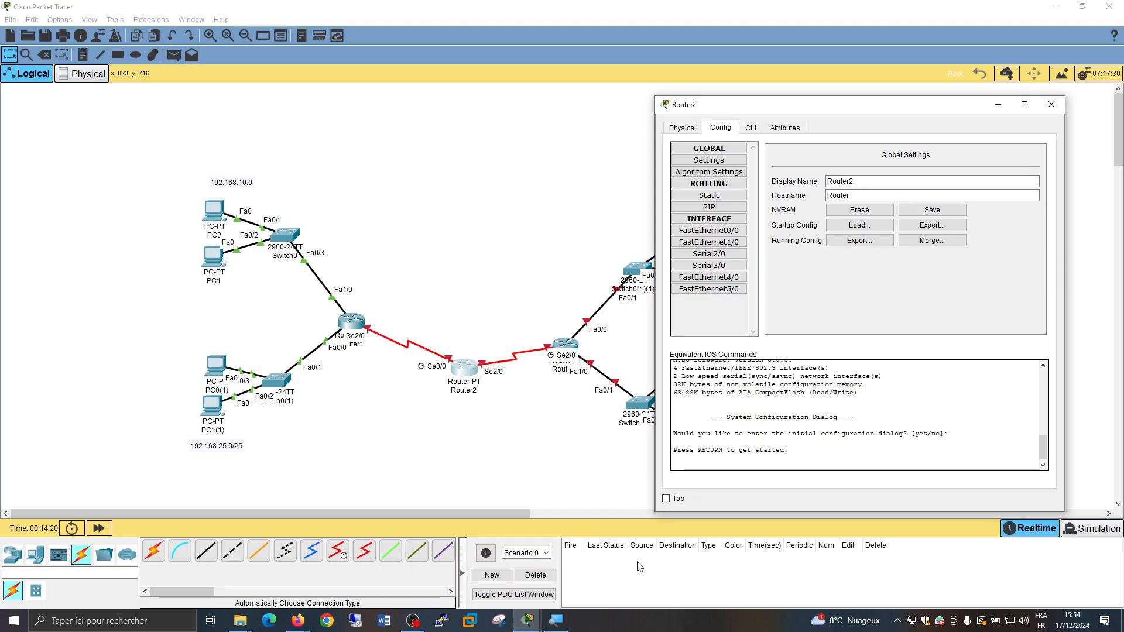
click(709, 265)
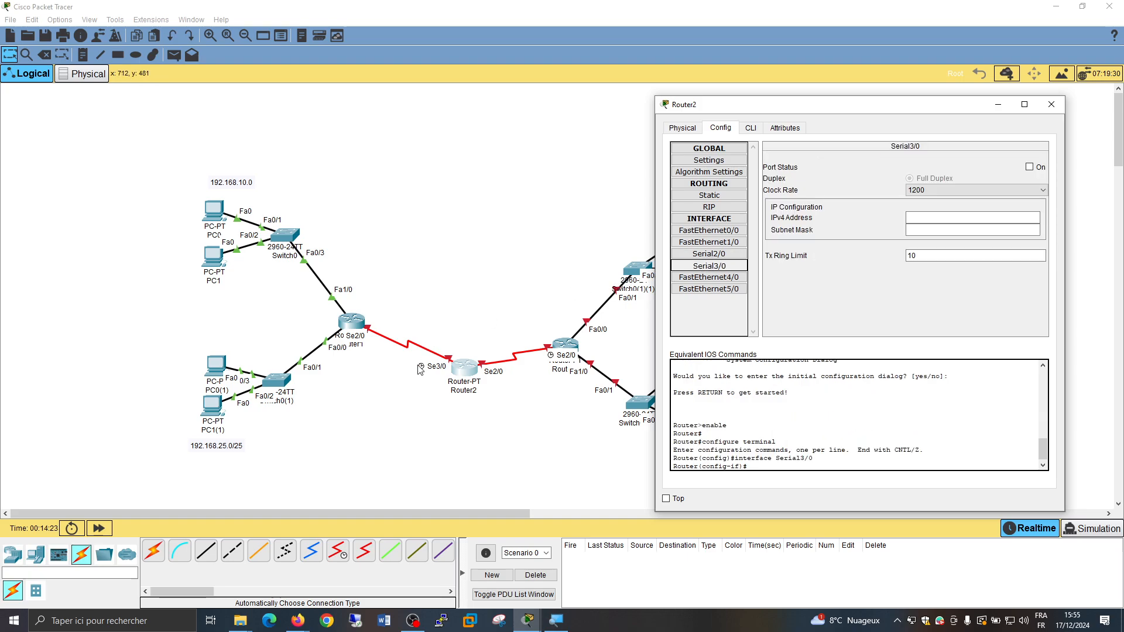
click(1039, 169)
click(942, 217)
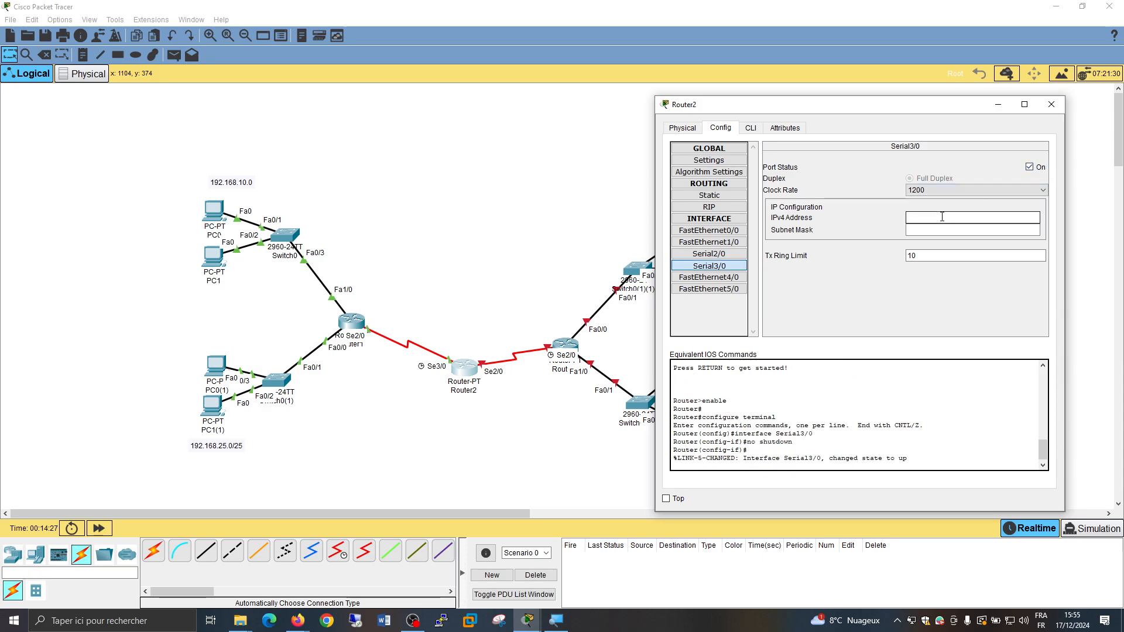
text(10.0.0.2)
click(947, 230)
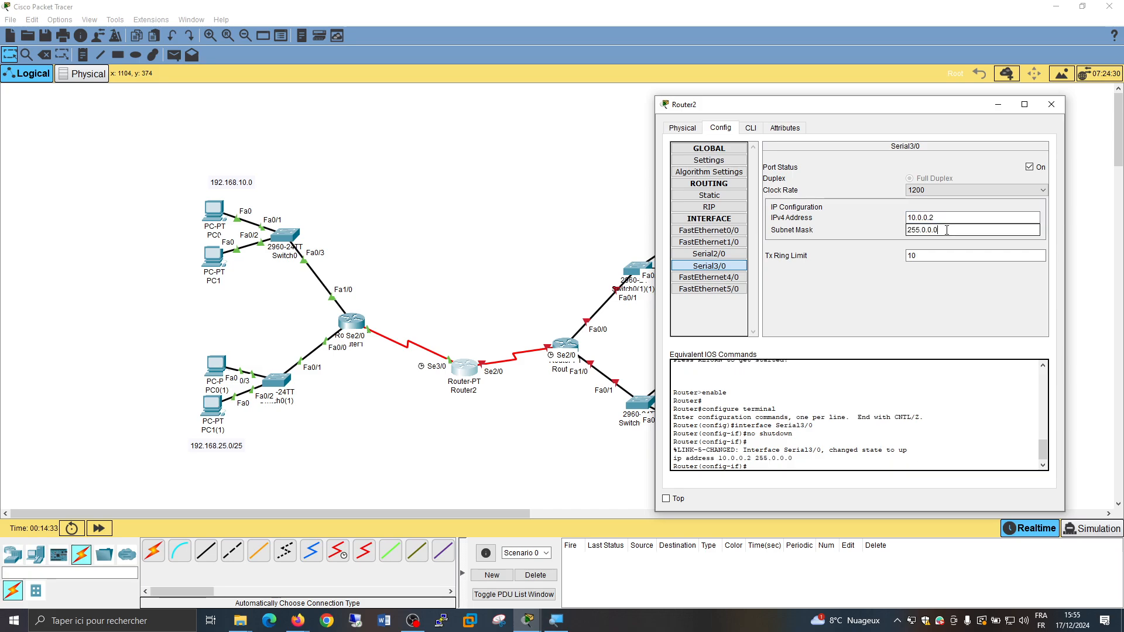
Turn on Router2's Serial2/0 port, assign IPv4 address 20.0.0.2 with subnet mask 255.0.0.0, and close the router's window
click(719, 256)
click(1029, 167)
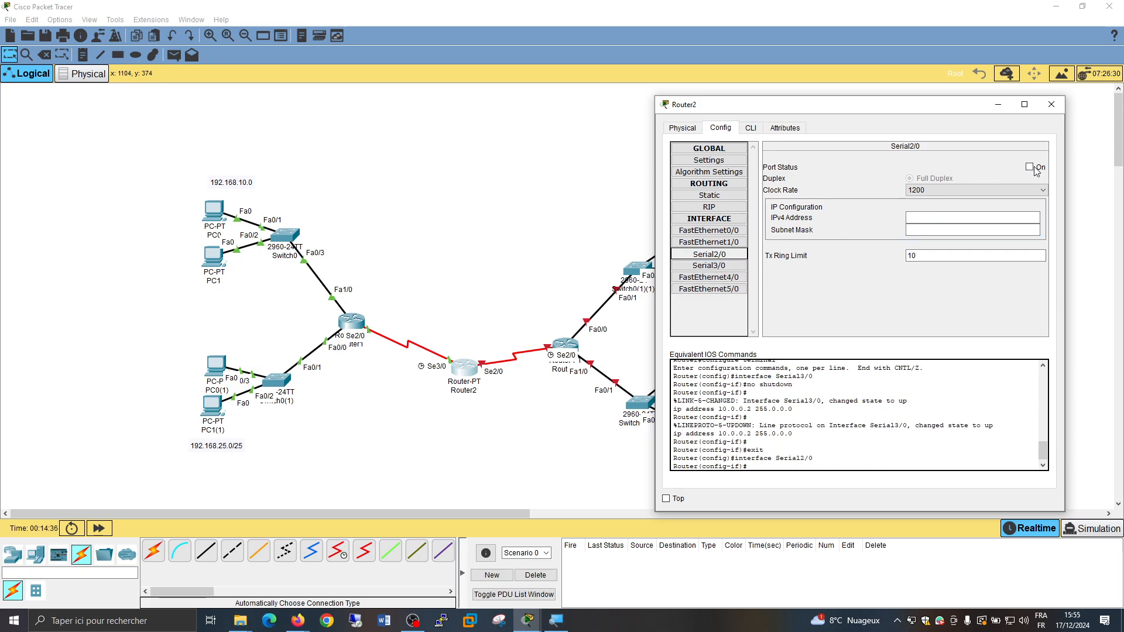
click(921, 214)
text(20.0.0.)
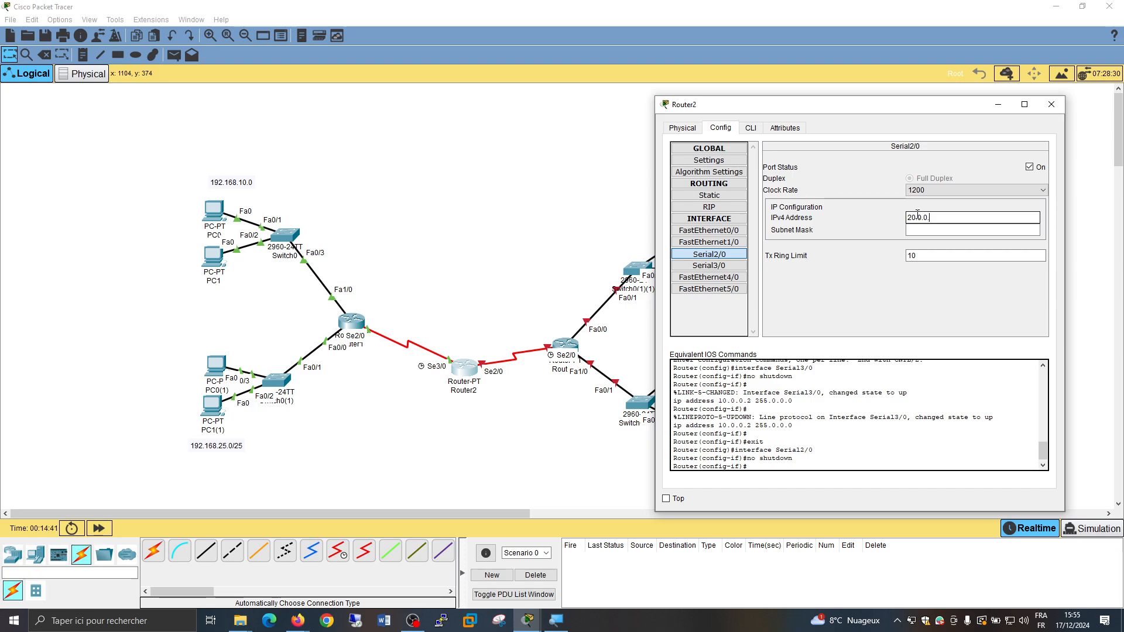
text(2)
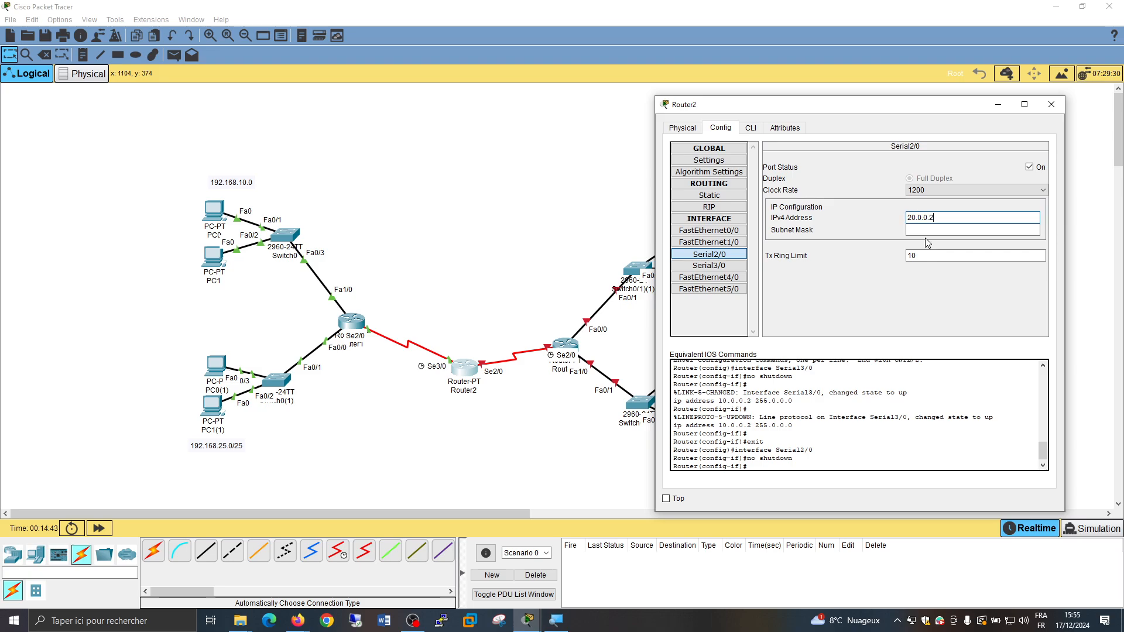
click(925, 231)
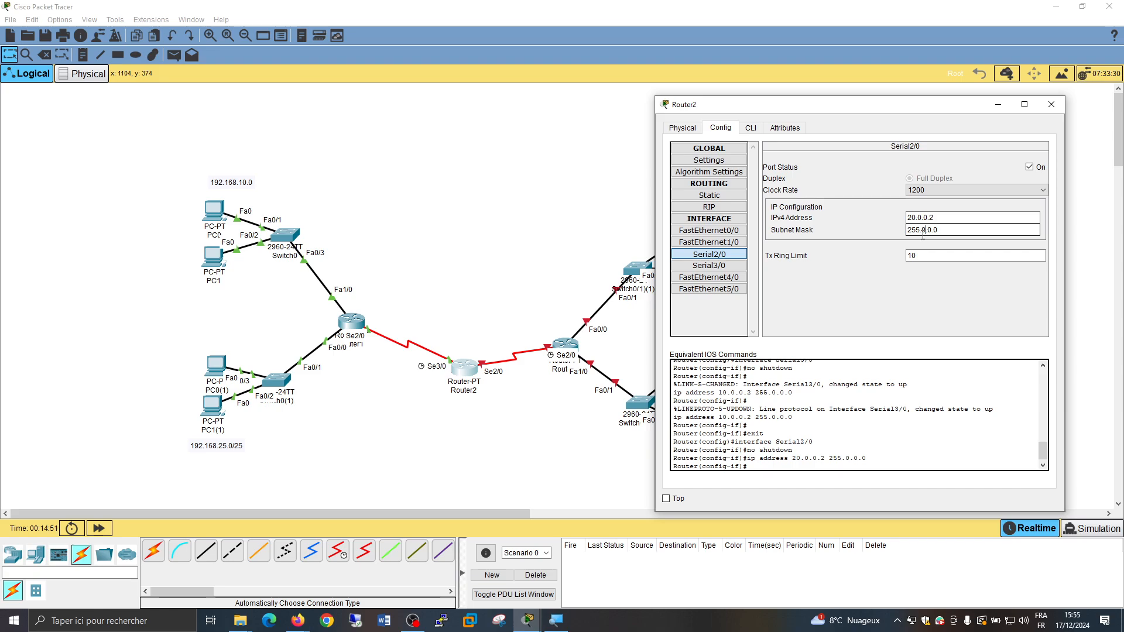
click(1052, 104)
Assign IPv4 address 20.0.0.1 with subnet mask 255.0.0.0 to Router0's Serial2/0 interface and turn the port on
click(565, 345)
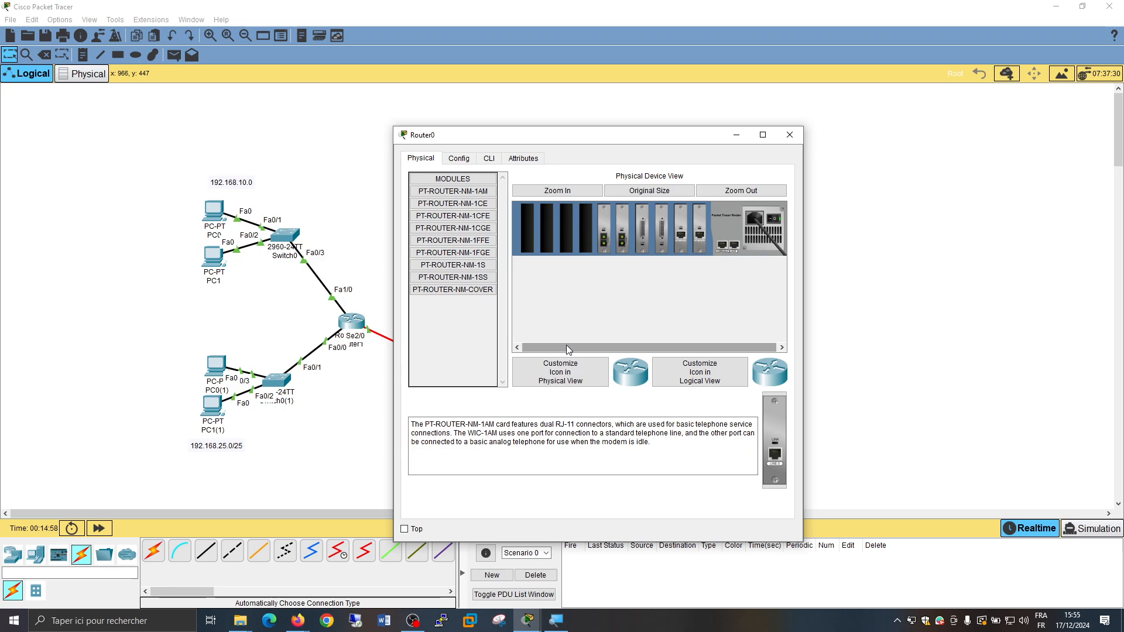
click(459, 159)
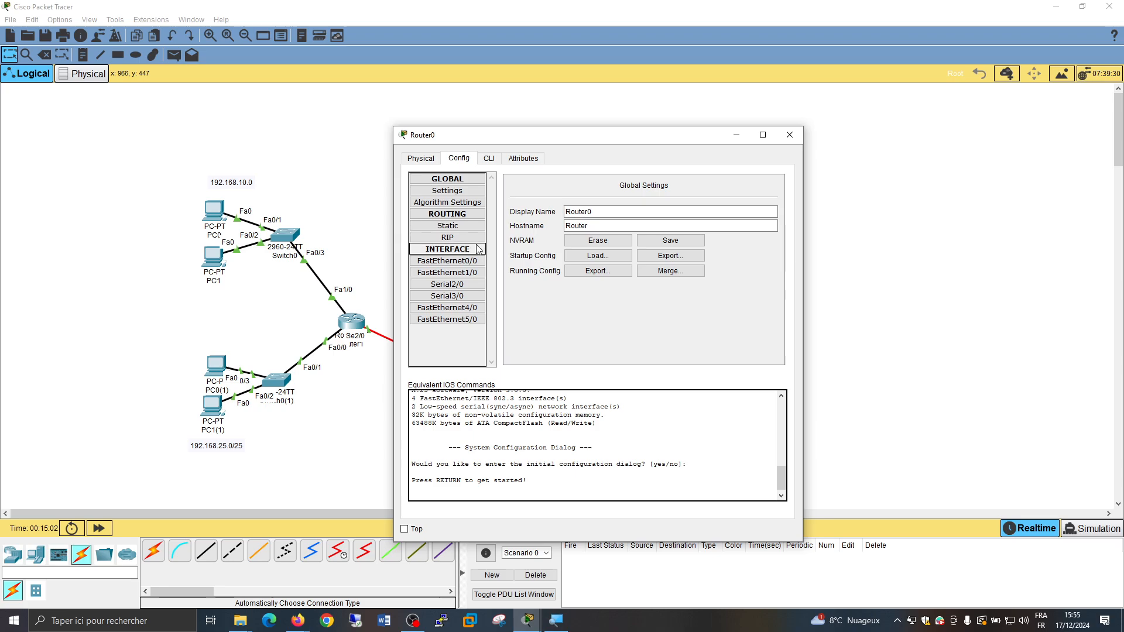
drag(533, 142, 218, 118)
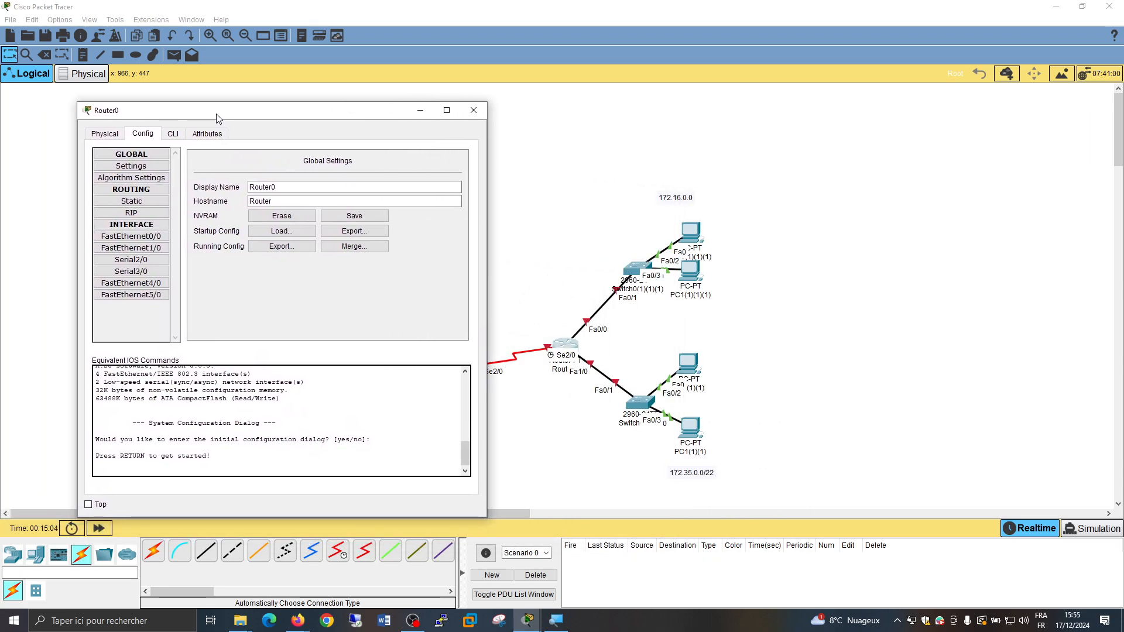
click(131, 261)
click(357, 223)
text(20.0.)
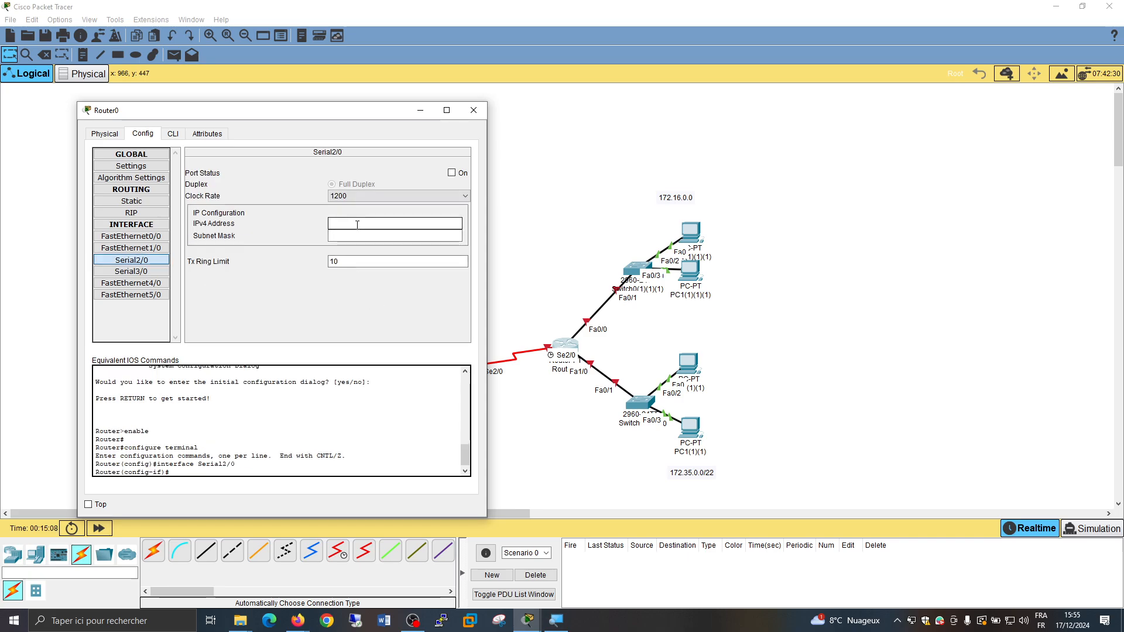
text(0.1)
key(Tab)
click(451, 173)
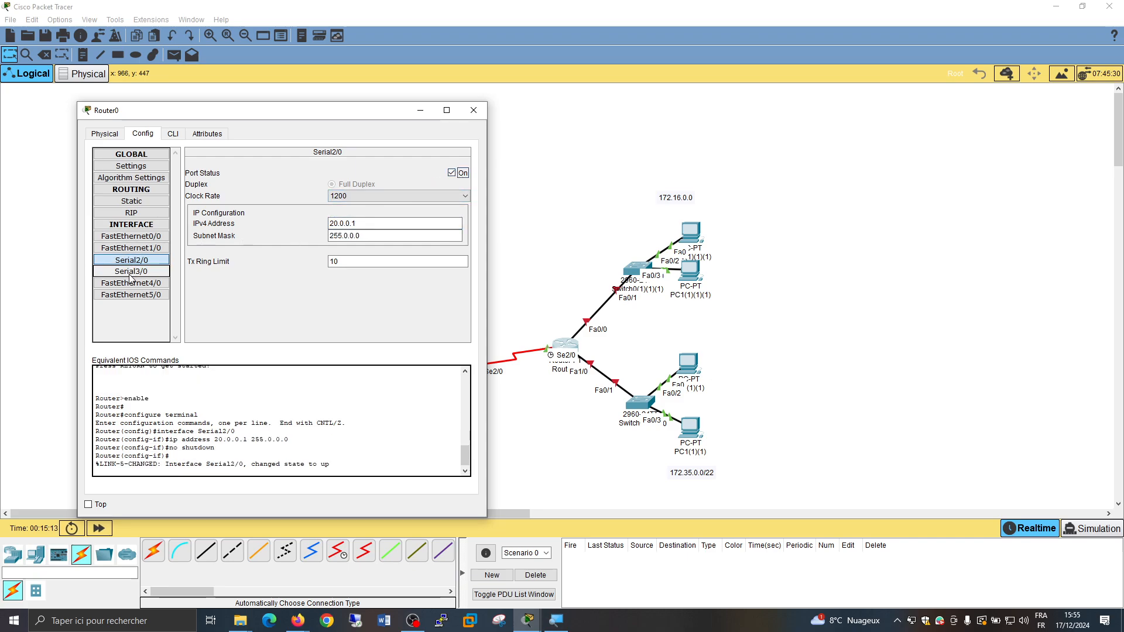
Turn on Router0's FastEthernet0/0 port and give it IPv4 address 172.16.0.5 with subnet mask 255.255.0.0
click(130, 237)
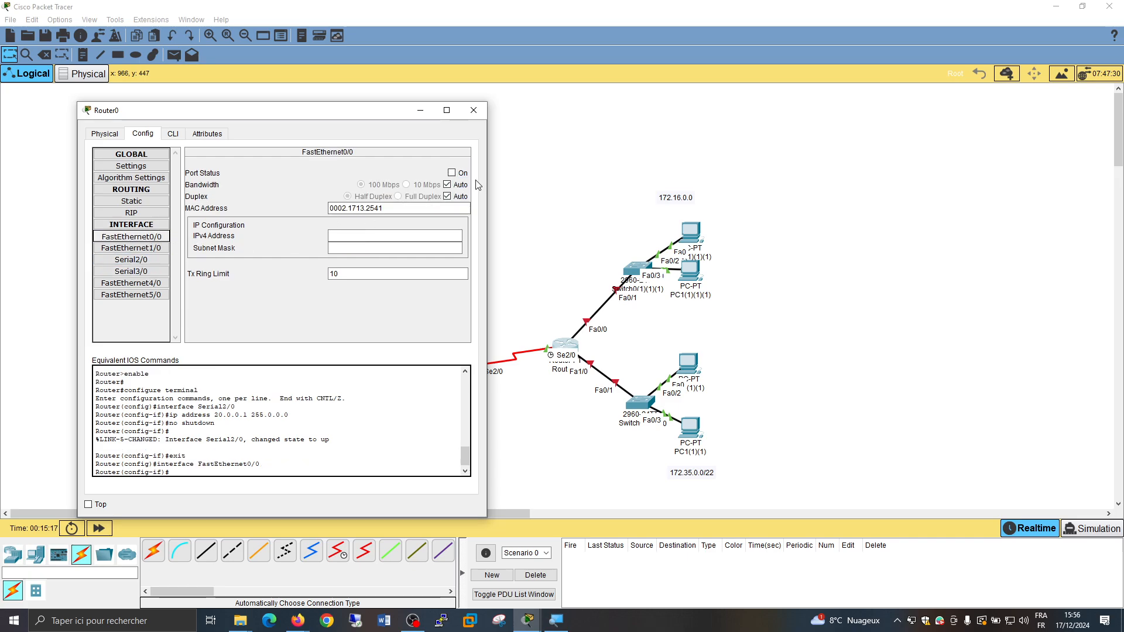
click(458, 174)
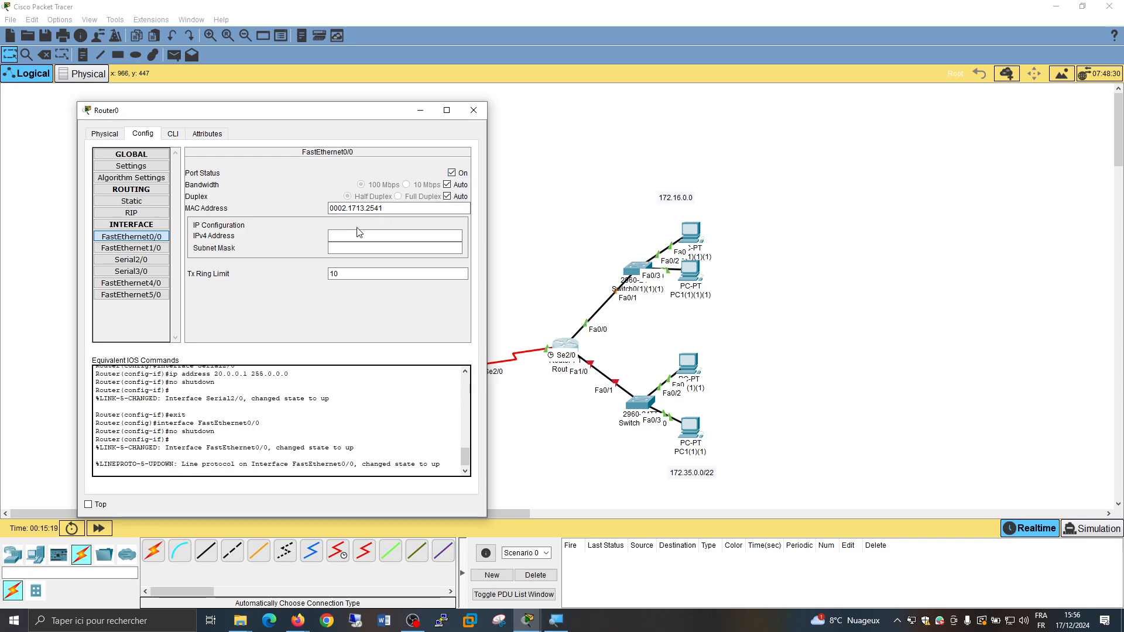
click(357, 234)
text(172.16)
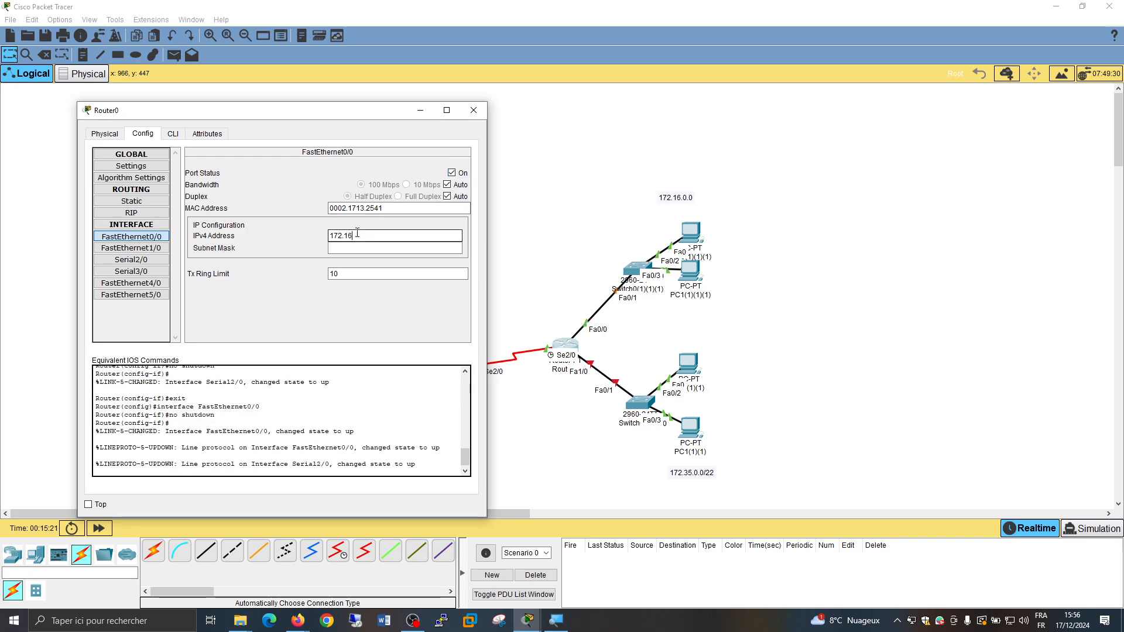
text(.0.0)
key(BackSpace)
text(5)
click(364, 245)
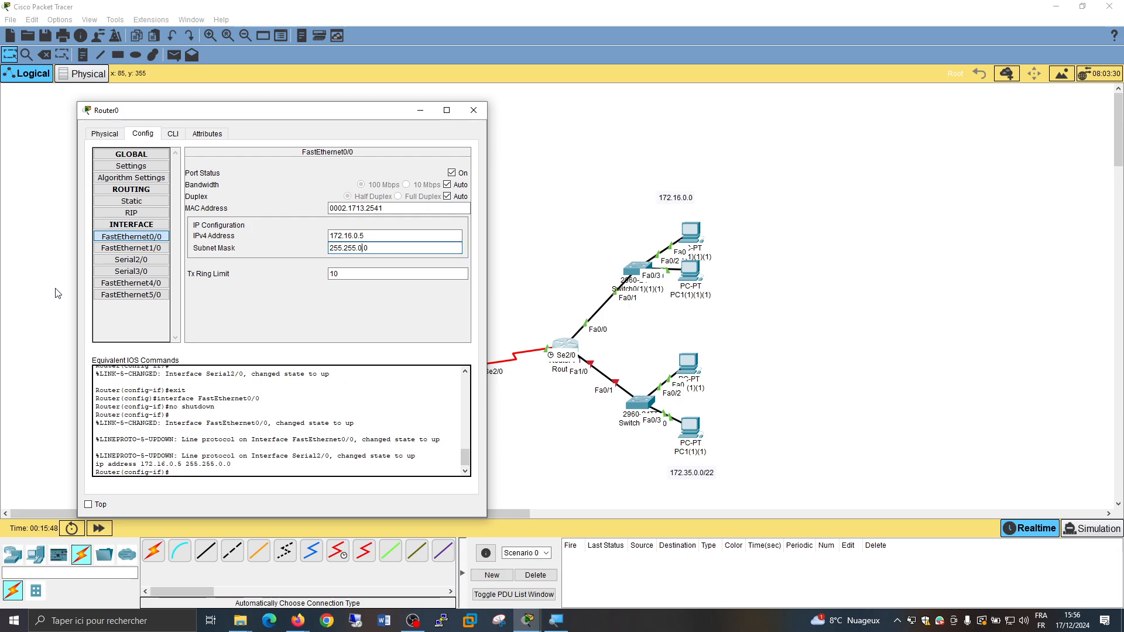
Turn on Router0's FastEthernet1/0 port and assign it IPv4 address 172.35.0.5
click(144, 248)
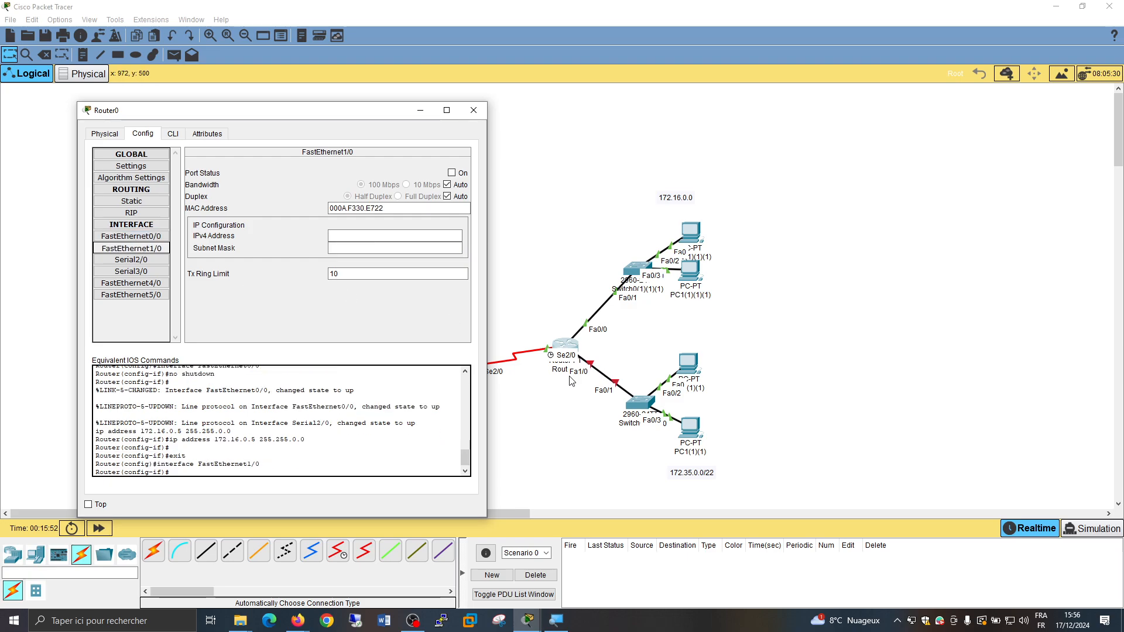
click(452, 173)
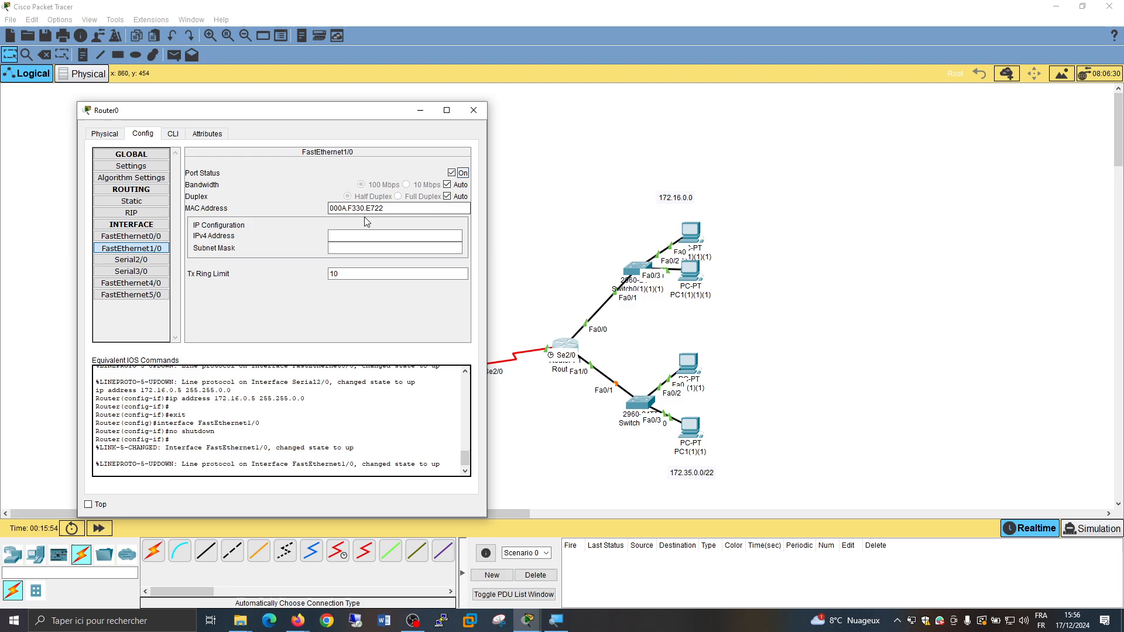
click(349, 236)
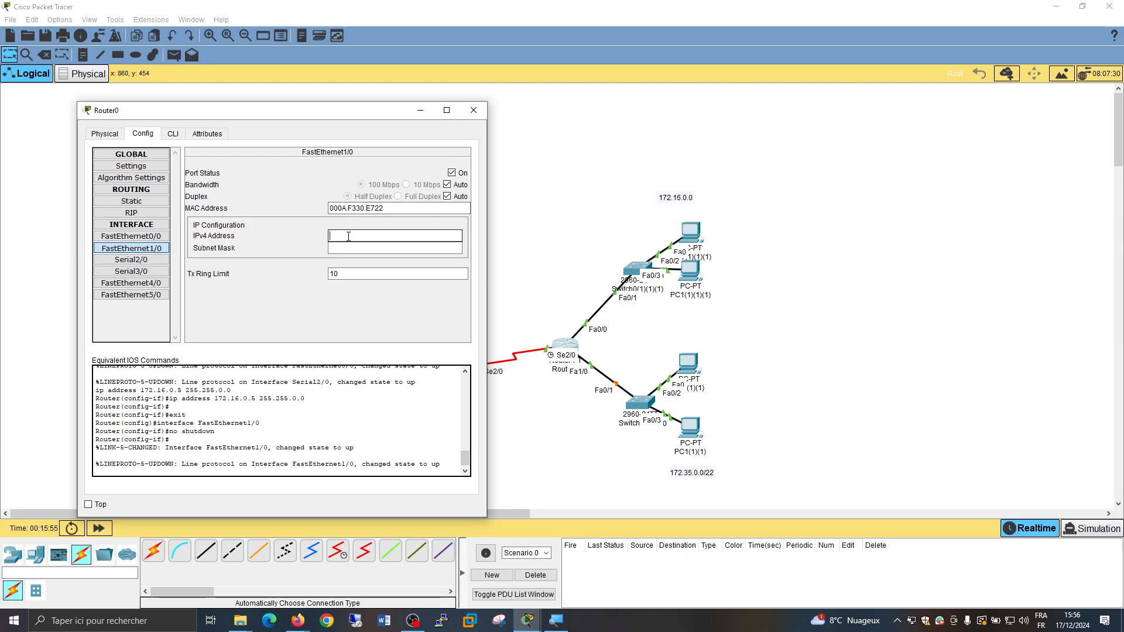
text(172.35.0.5)
key(Tab)
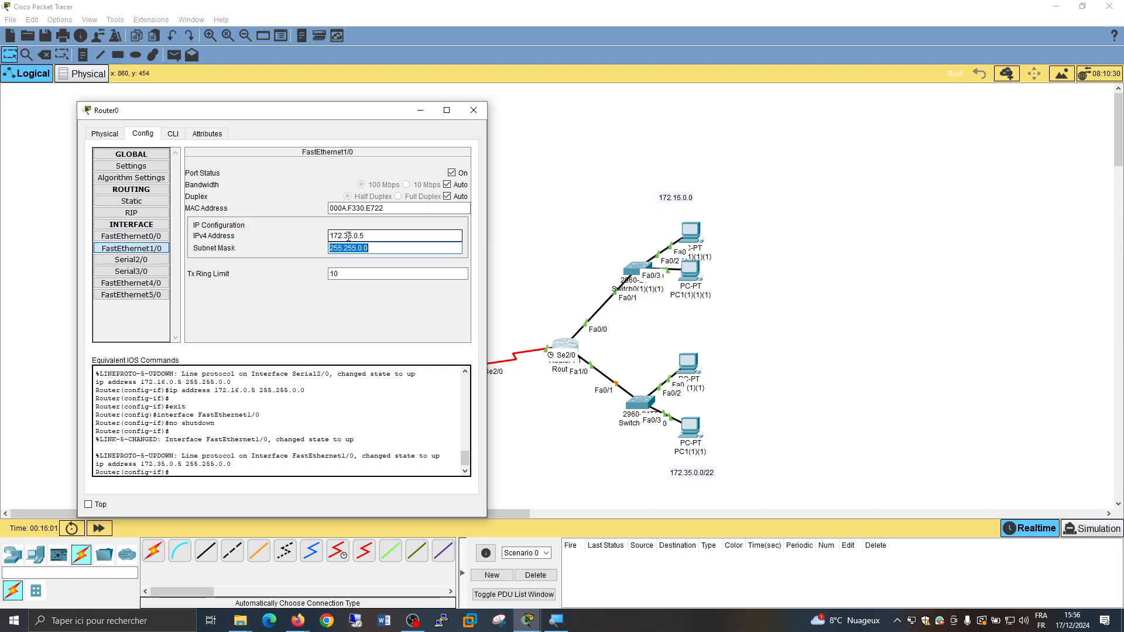
Set the FastEthernet1/0 subnet mask to 255.255.252.0 and close Router0's window
key(End)
key(Left)
key(Left)
key(BackSpace)
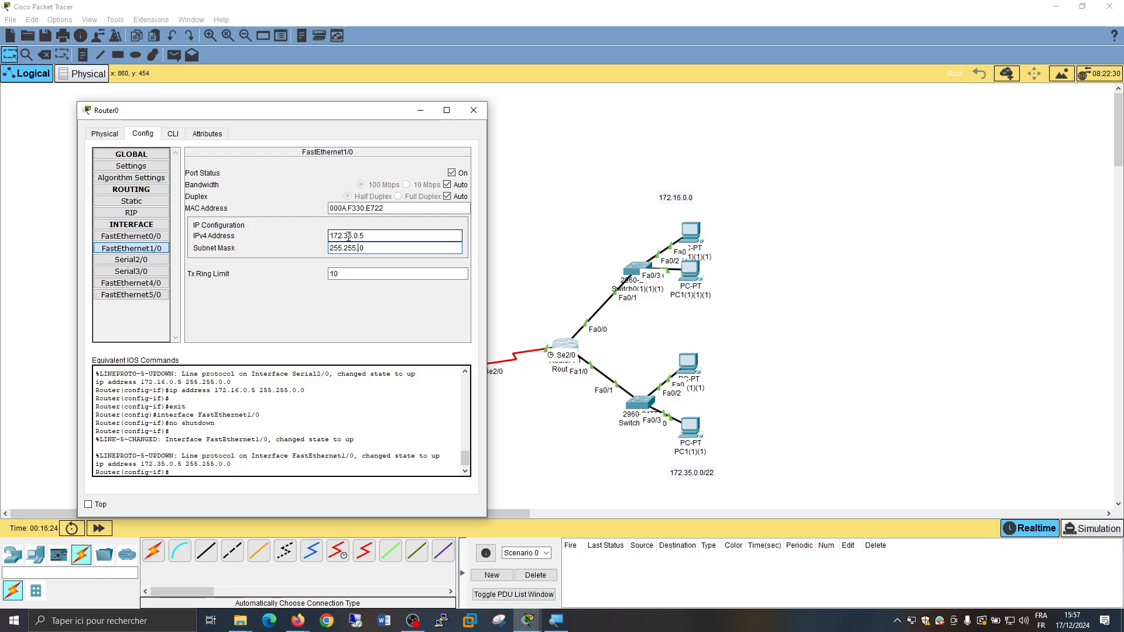
text(.)
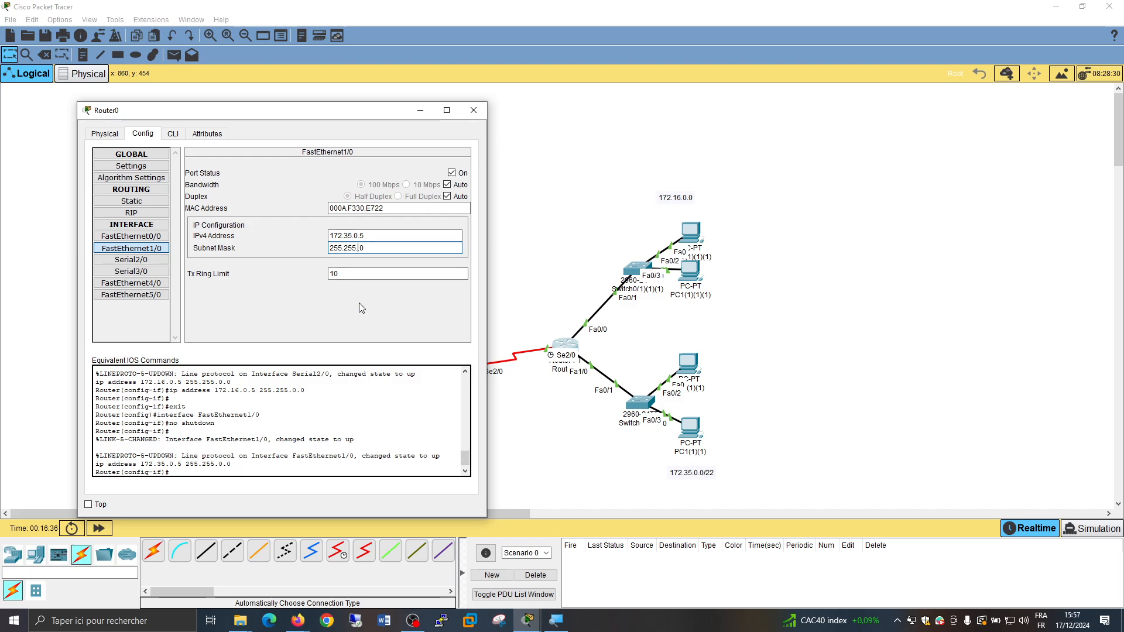
text(252.)
click(483, 116)
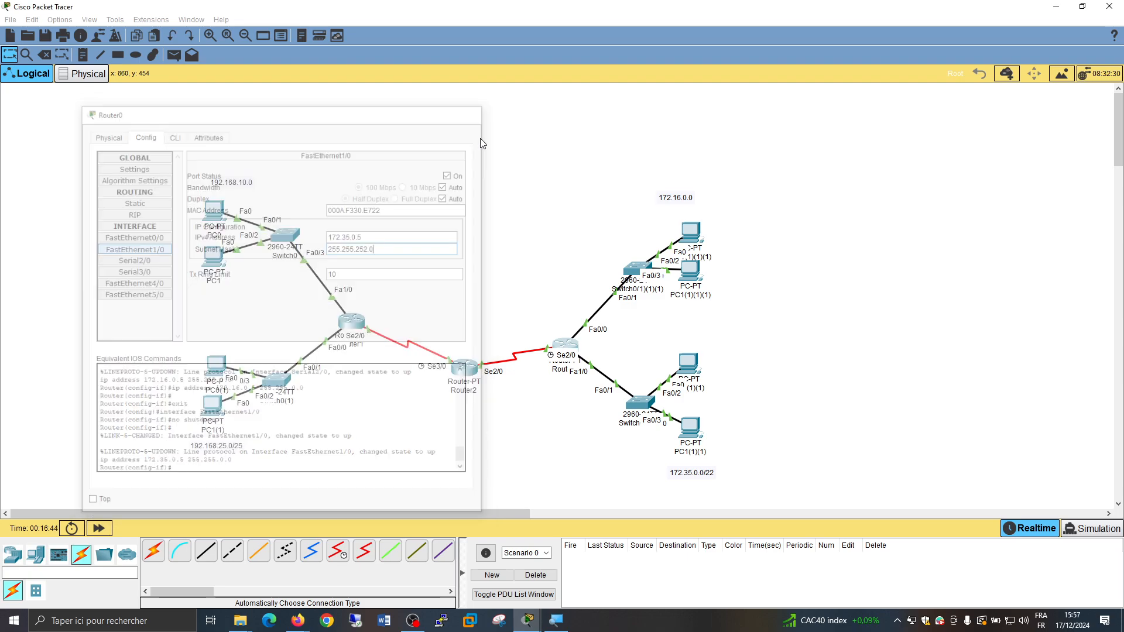
Save the network as "correction revision" in the saves folder
key(ctrl+s)
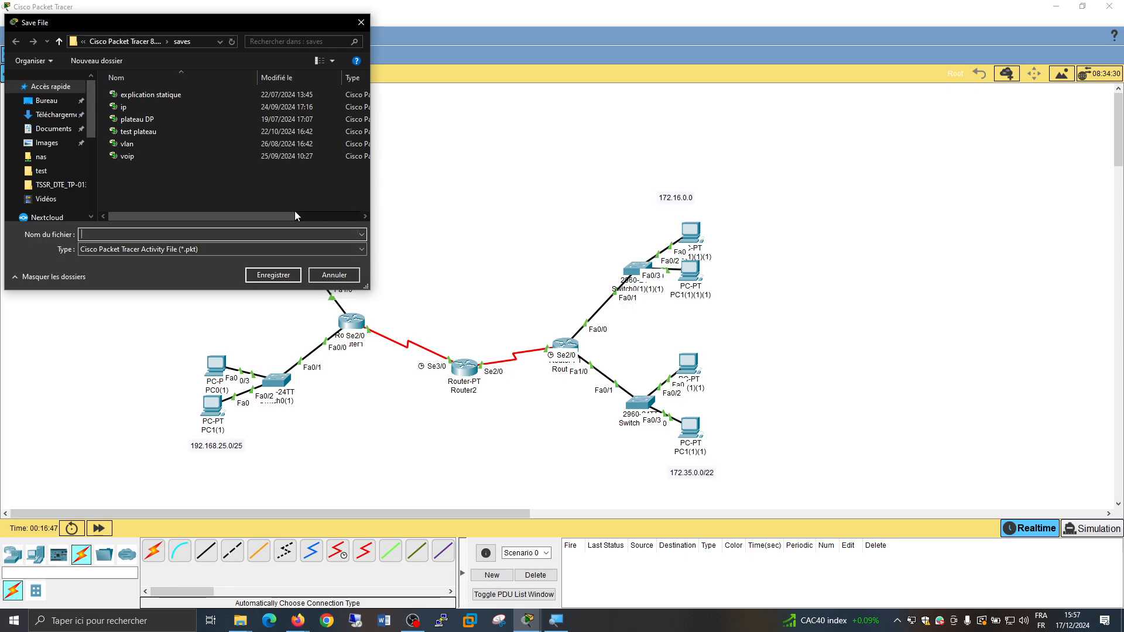
text(correction revision)
key(Return)
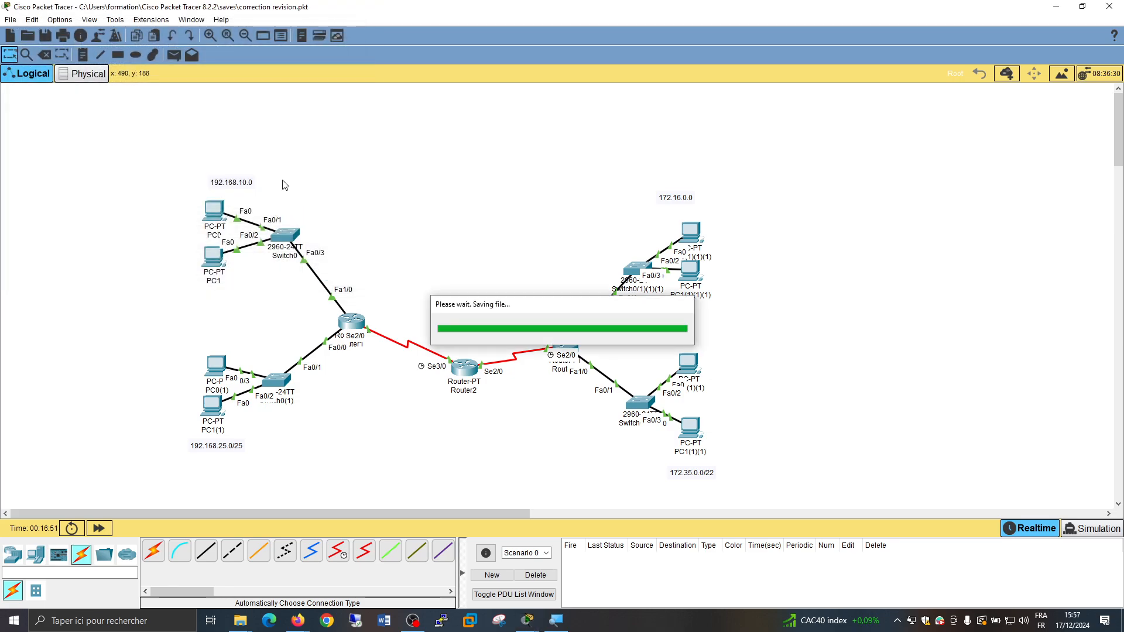
Give PC1(1)(1) in the 172.35.0.0/22 network the static IPv4 address 172.35.0.1 with subnet mask 255.255.252.0
click(692, 427)
click(496, 155)
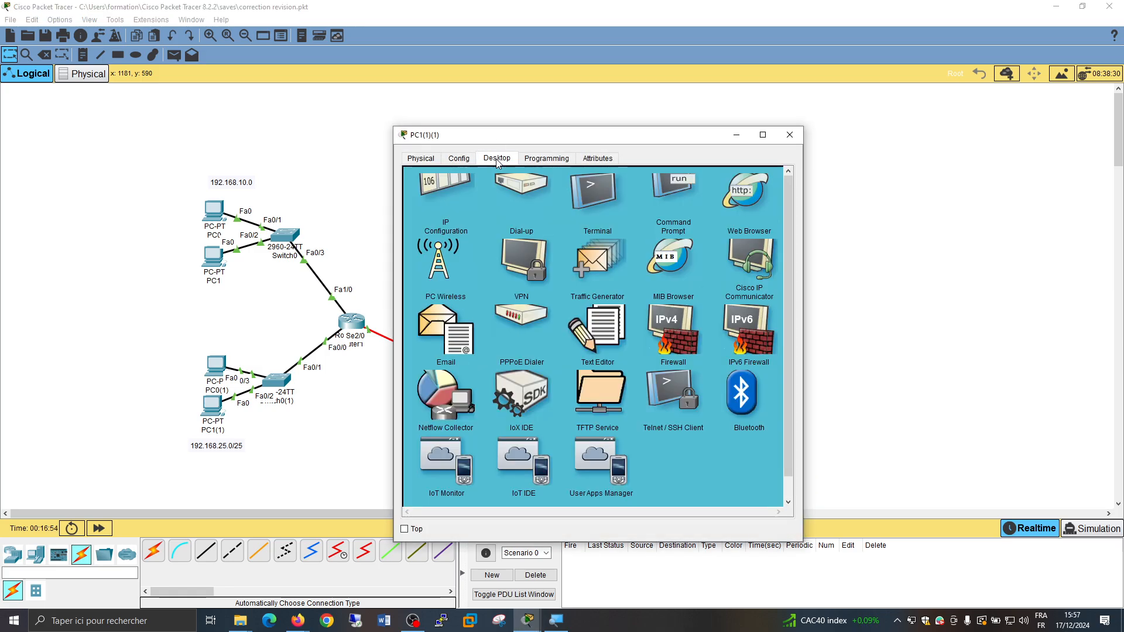
click(446, 200)
click(557, 241)
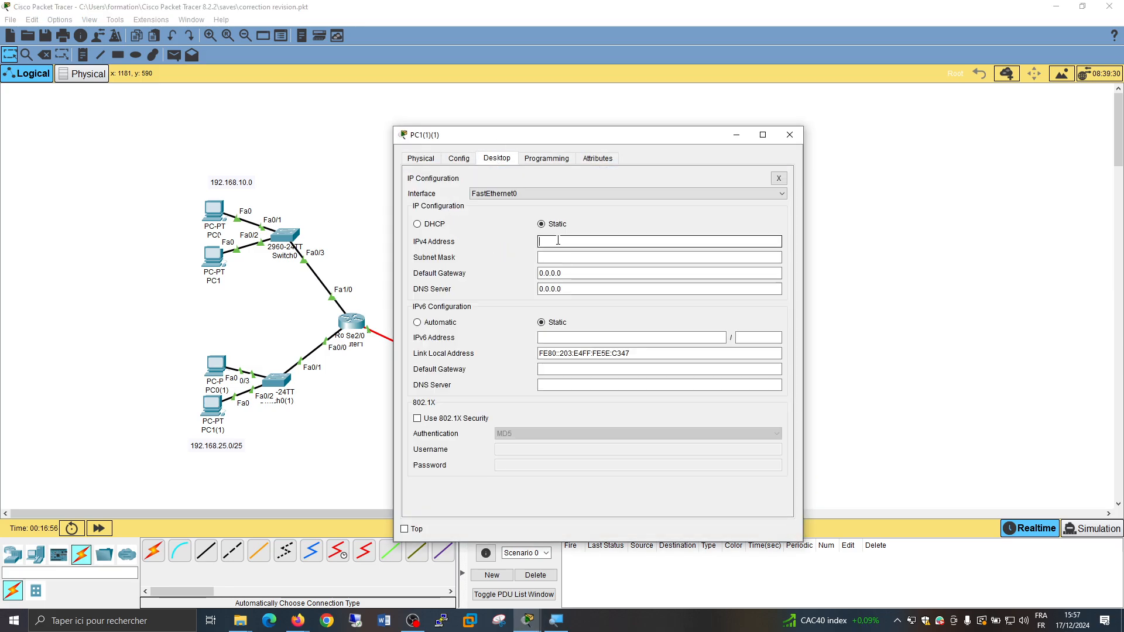
text(172.16)
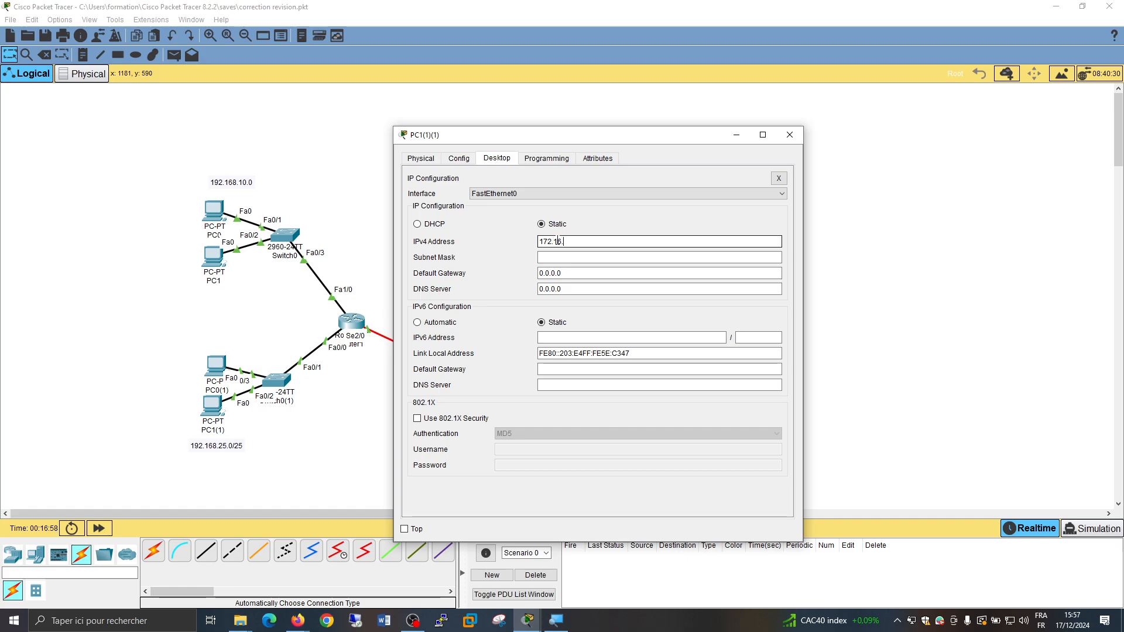
key(BackSpace)
text(35.0.1)
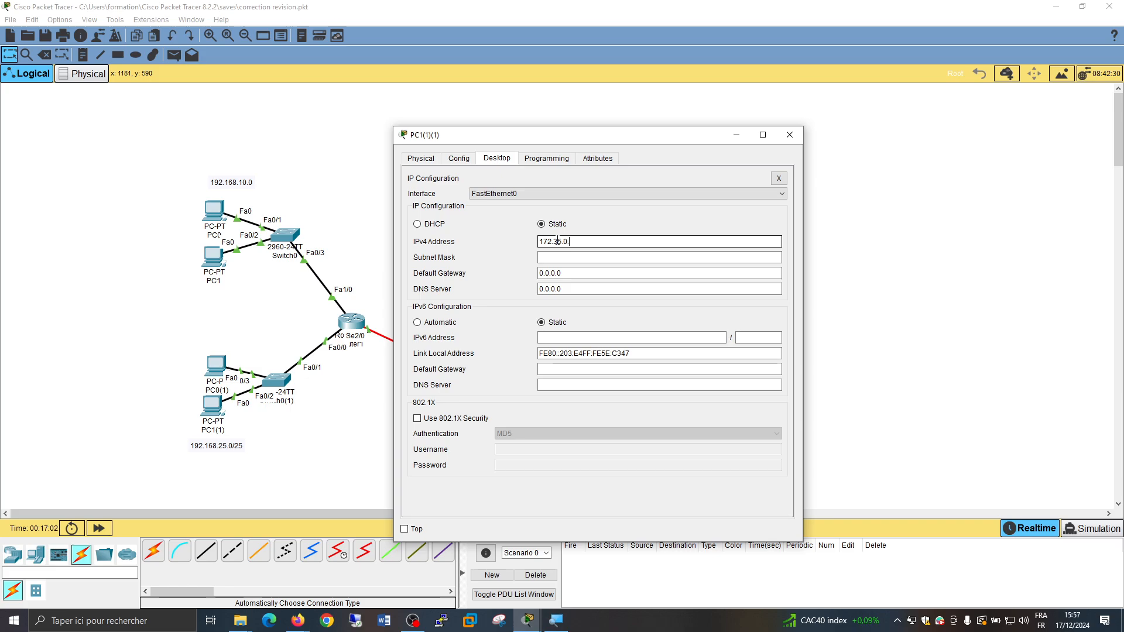
click(557, 257)
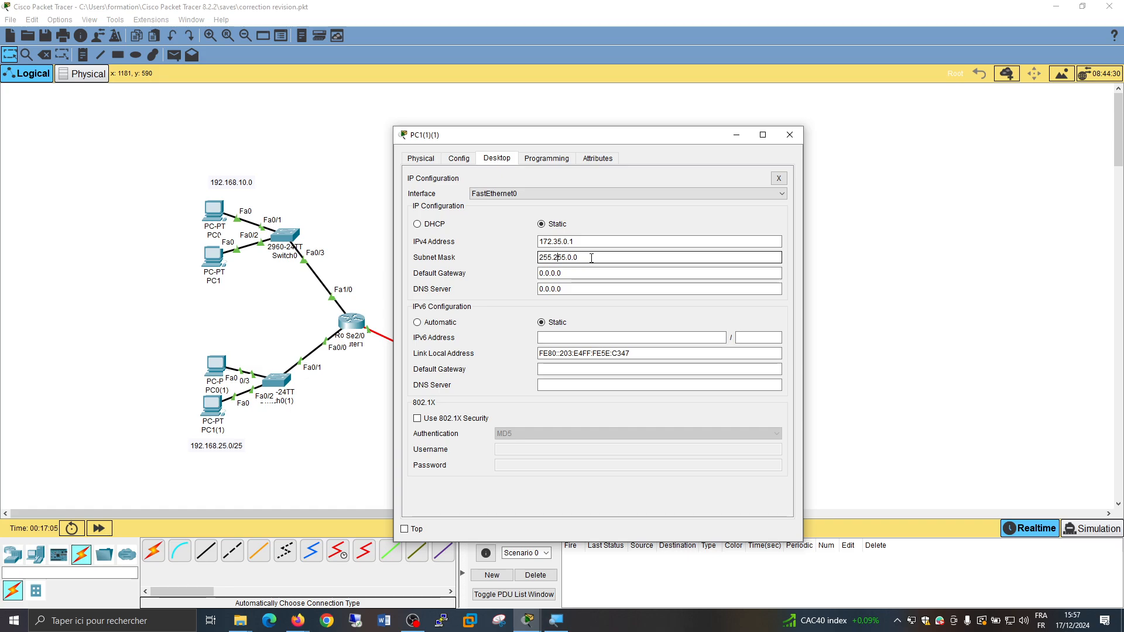
key(BackSpace)
text(252)
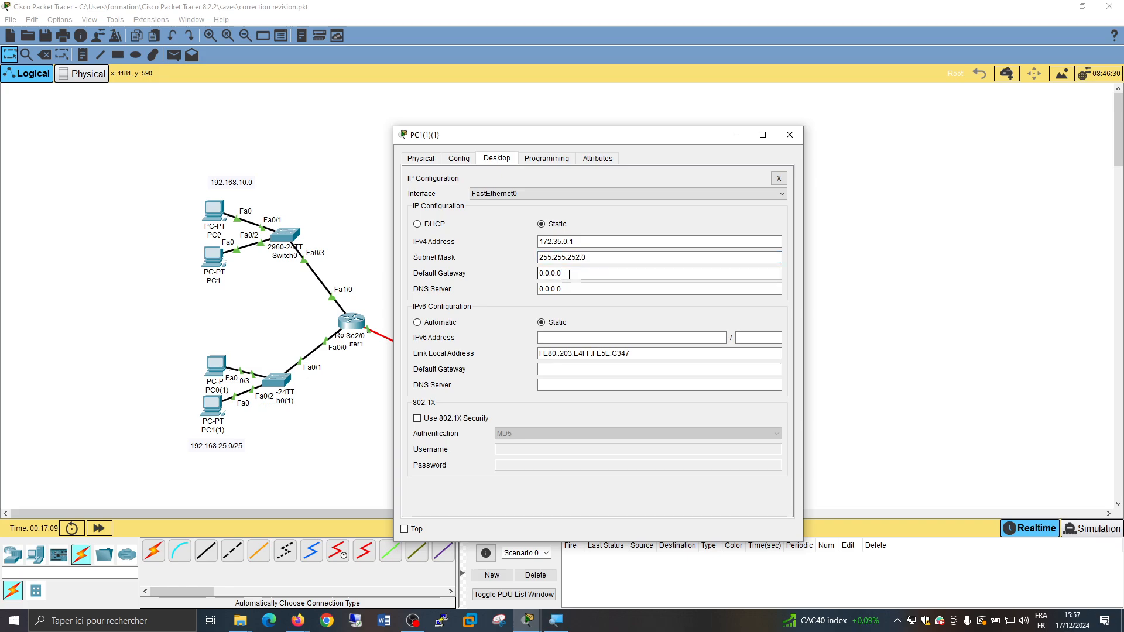
Set PC1(1)(1)'s default gateway to 172.35.0.5 and close its window
double_click(570, 274)
text(172.1)
key(BackSpace)
text(35.0.6)
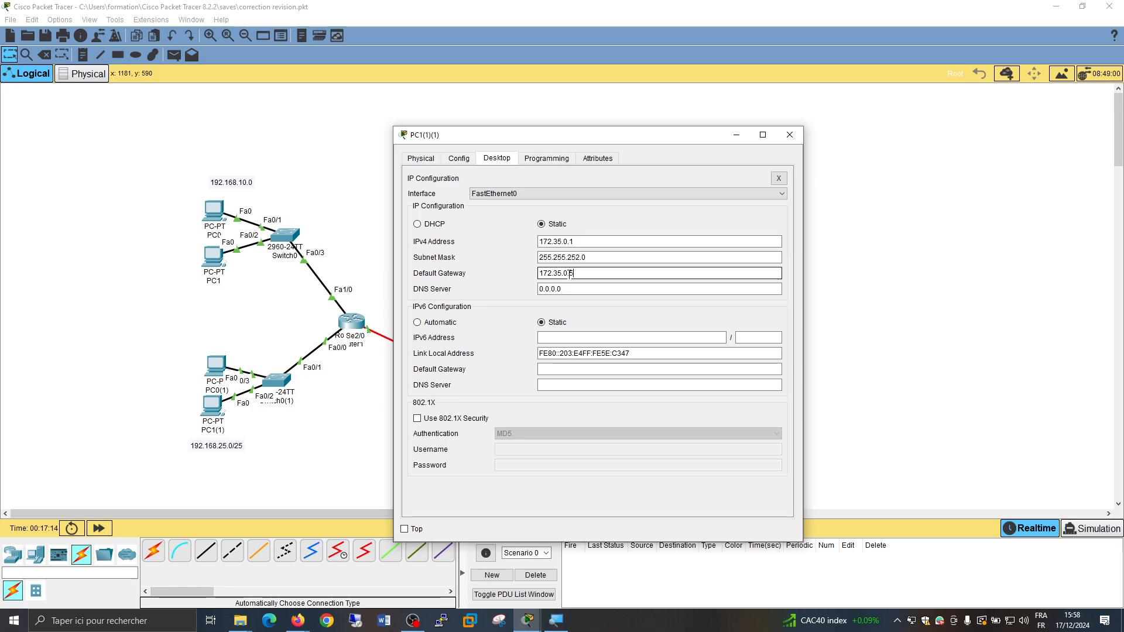
key(BackSpace)
text(5)
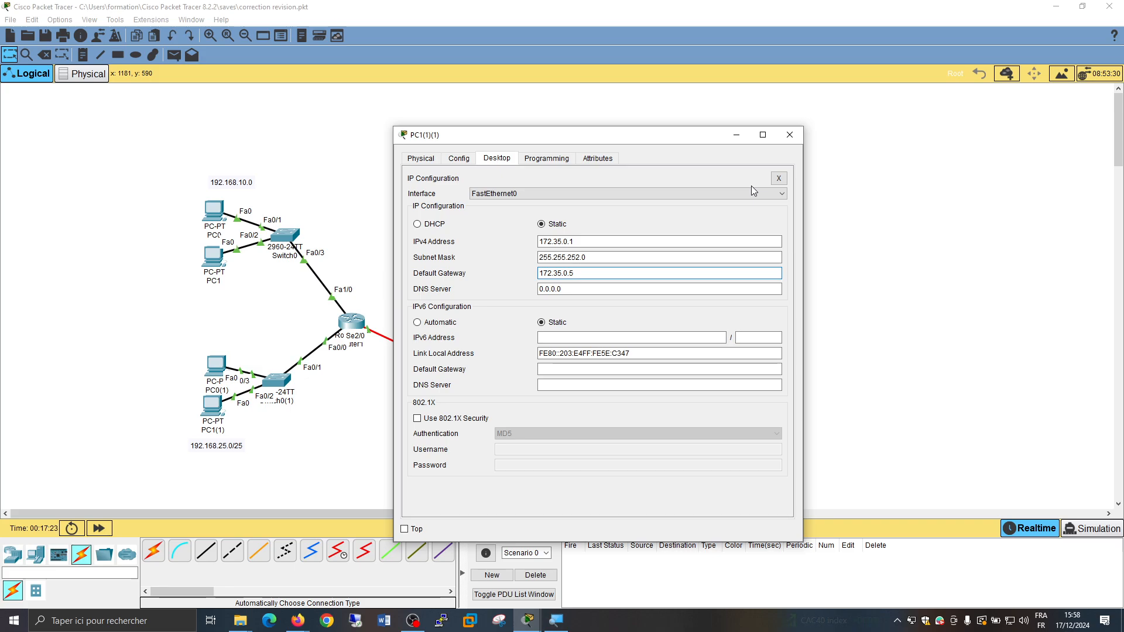
click(788, 143)
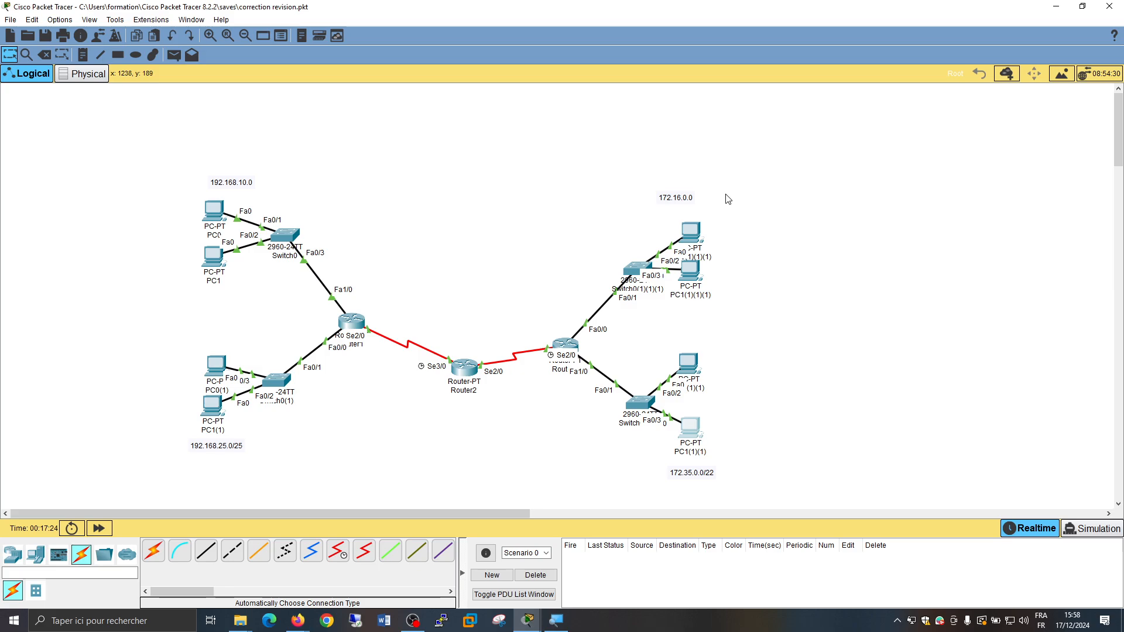
Give PC0(1)(1)(1) in the 172.16.0.0 network the static IPv4 address 172.16.0.1 with subnet mask 255.255.0.0
click(686, 233)
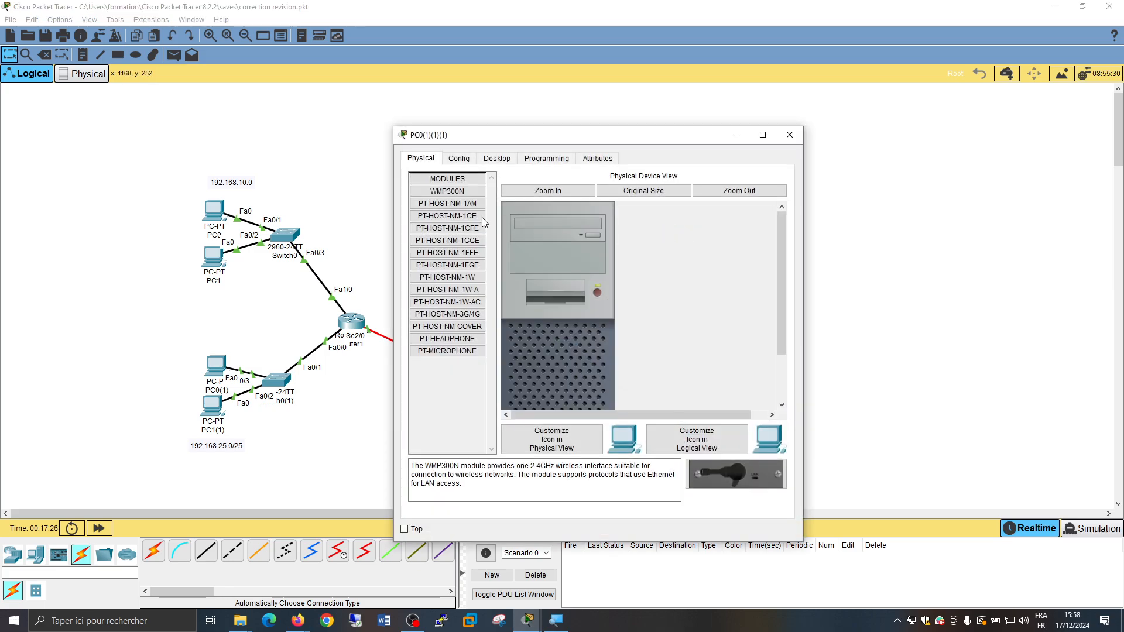
click(496, 158)
click(445, 199)
click(564, 235)
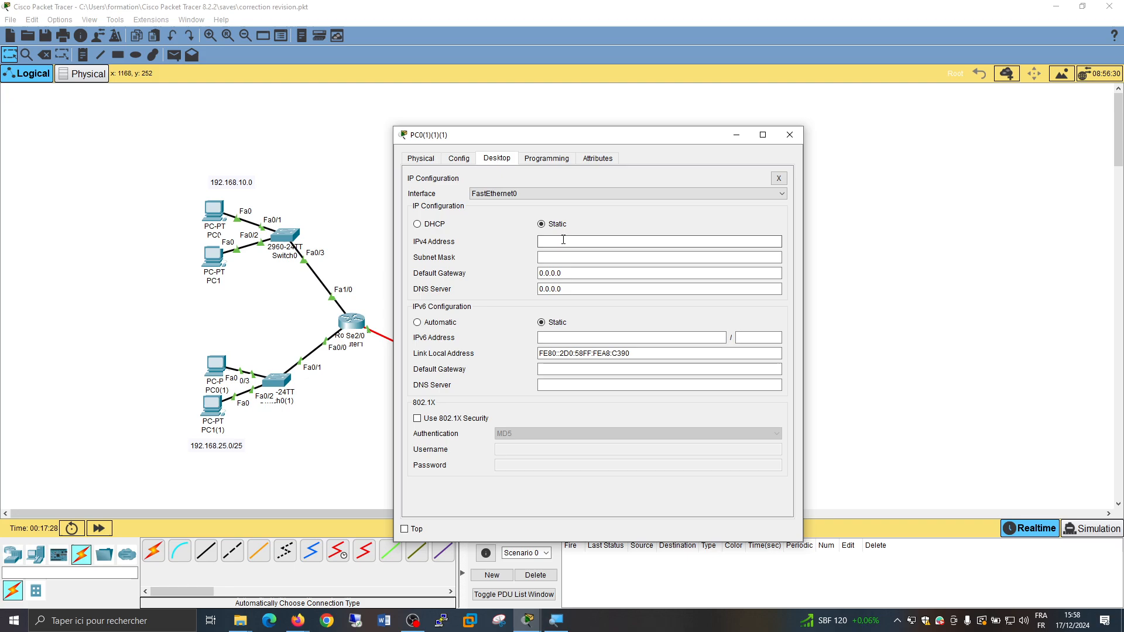
drag(644, 136, 354, 127)
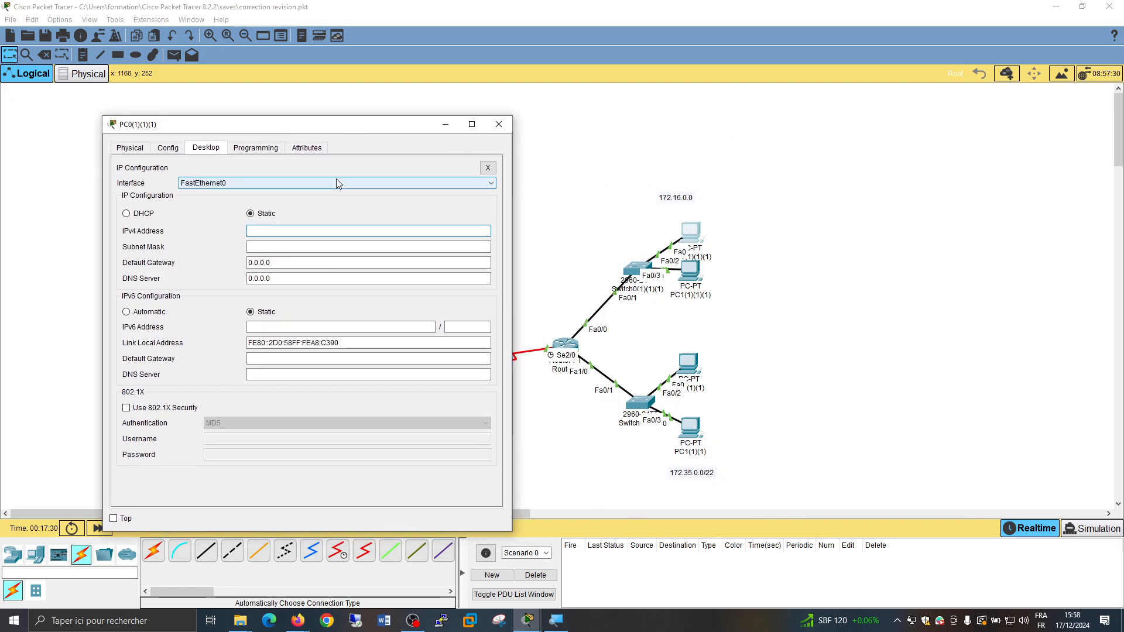
text(172.16.0.1)
key(Tab)
key(Tab)
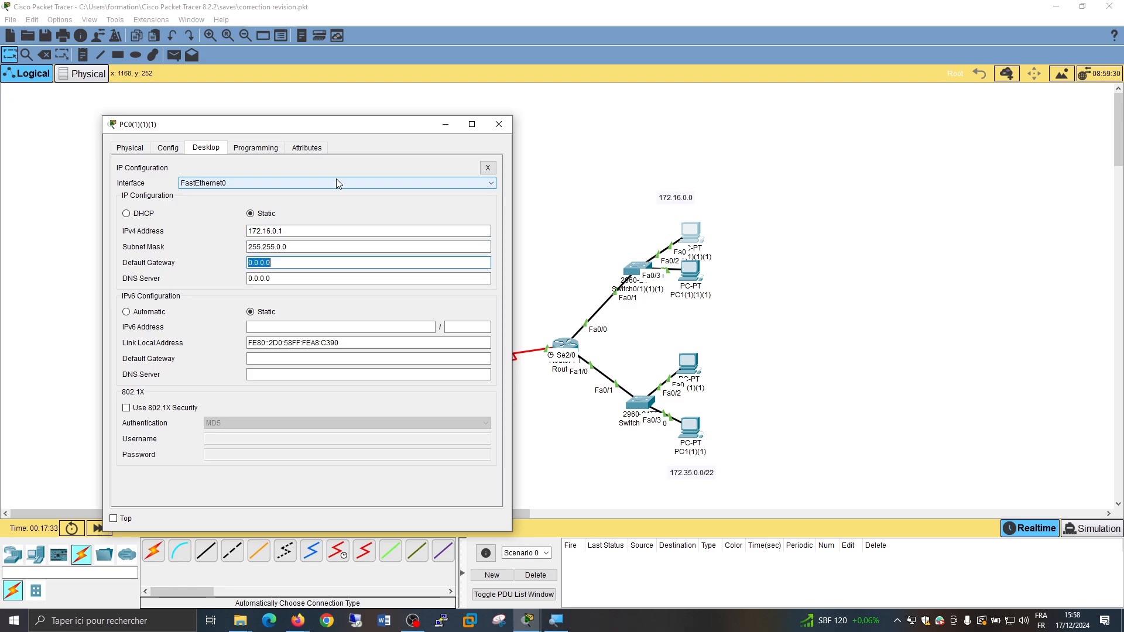
Set PC0(1)(1)(1)'s default gateway to 172.16.0.5 and close its window
text(172.16.0.5)
click(499, 124)
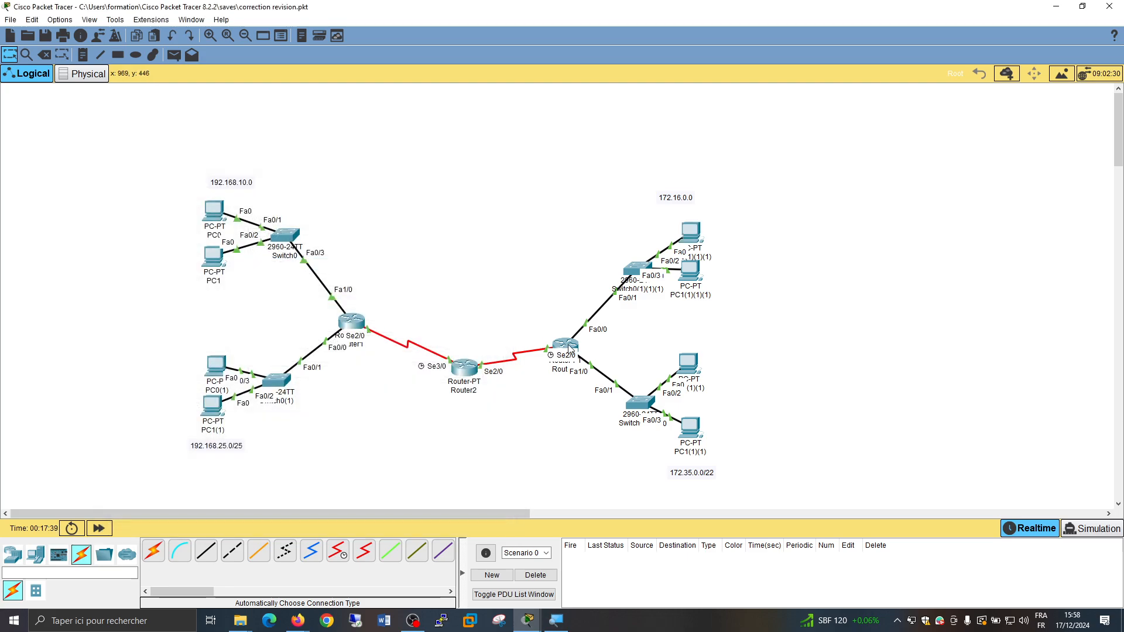
Save the file and duplicate the entire topology, placing the copy to the right of the original
mouse_move(569, 347)
key(ctrl+s)
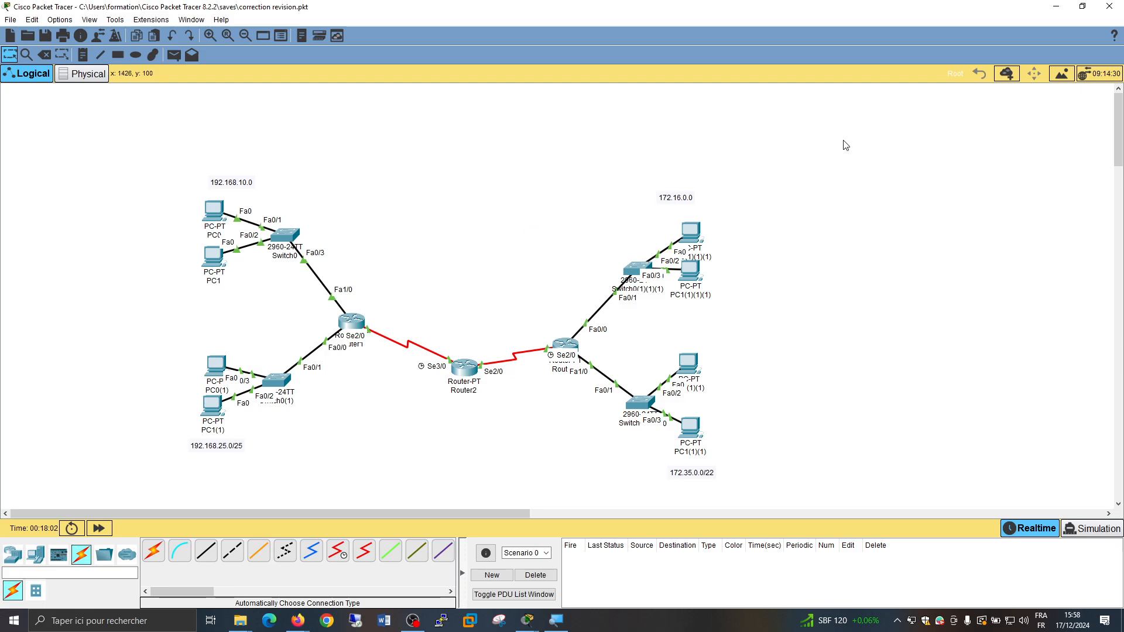
drag(871, 135, 125, 485)
key(ctrl+c)
key(ctrl+v)
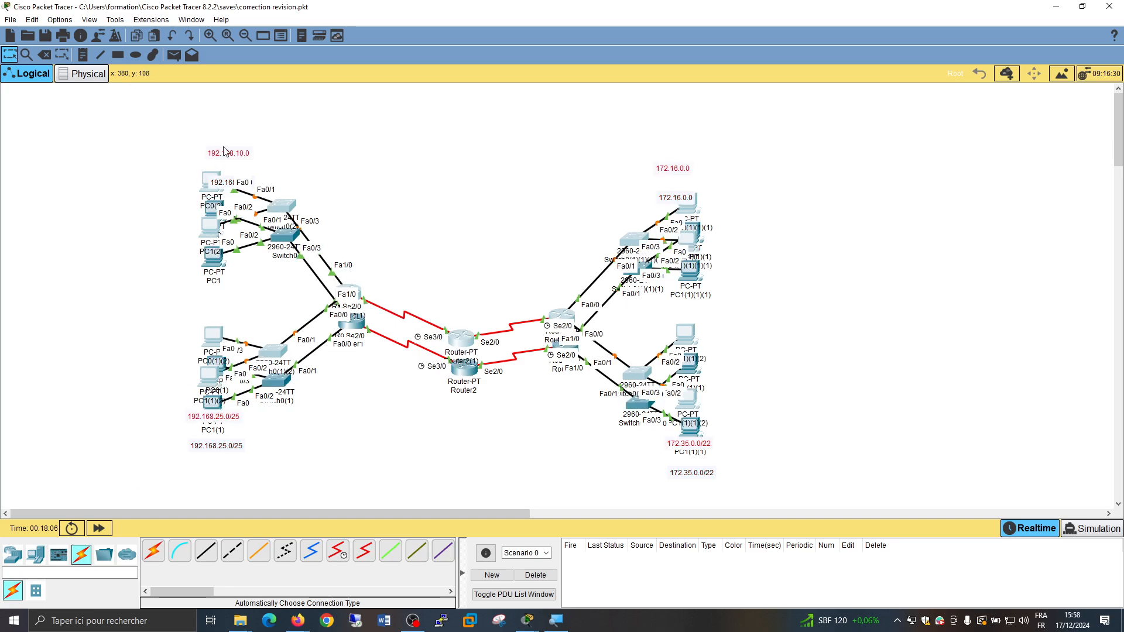
drag(224, 159, 812, 205)
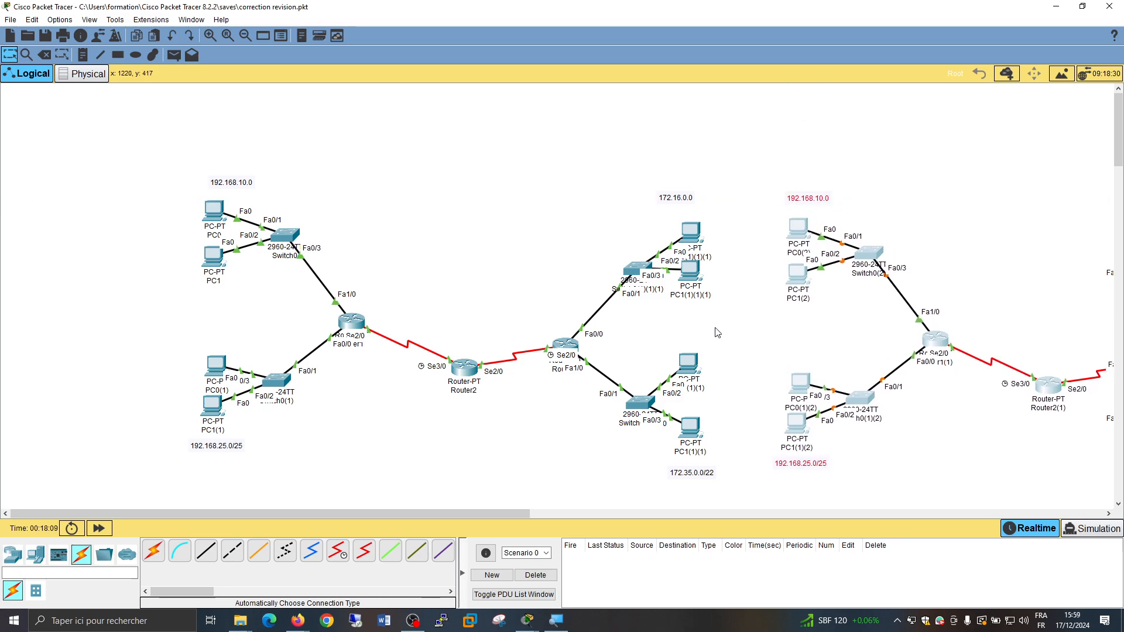
Deselect the duplicated topology and save the file
click(755, 393)
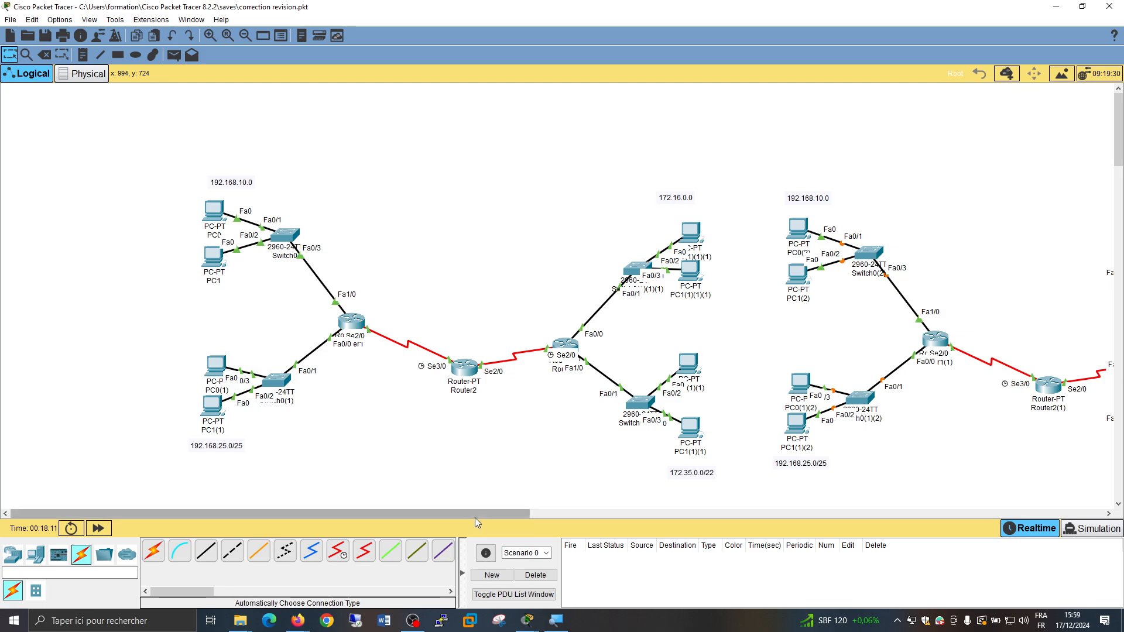
mouse_move(476, 515)
mouse_down()
mouse_move(623, 518)
mouse_move(452, 509)
mouse_move(473, 509)
mouse_up()
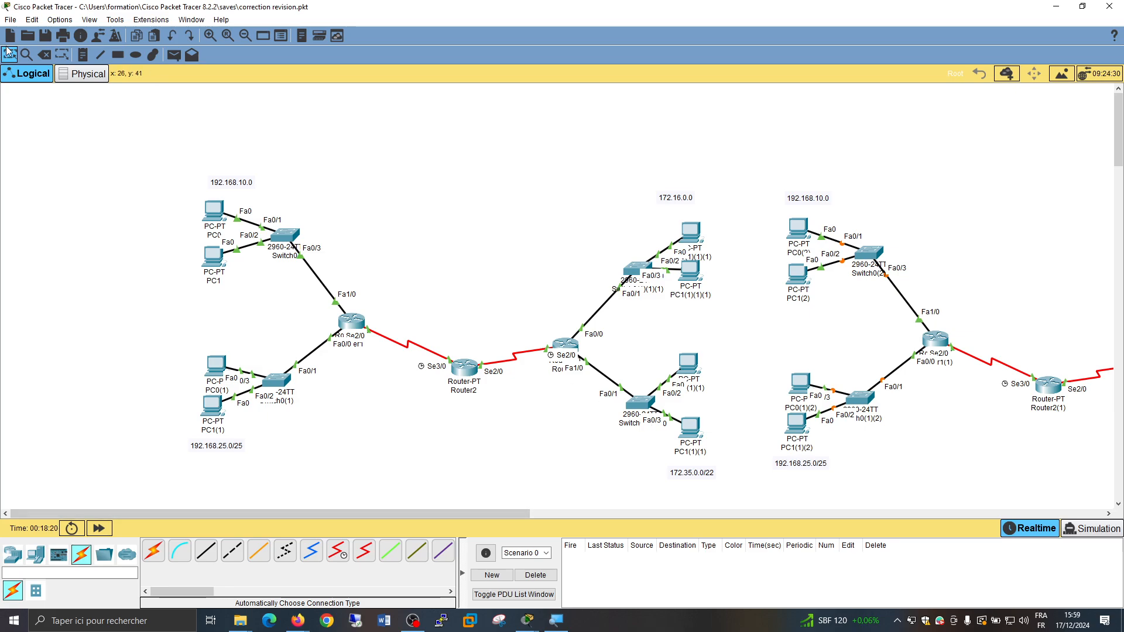
click(44, 36)
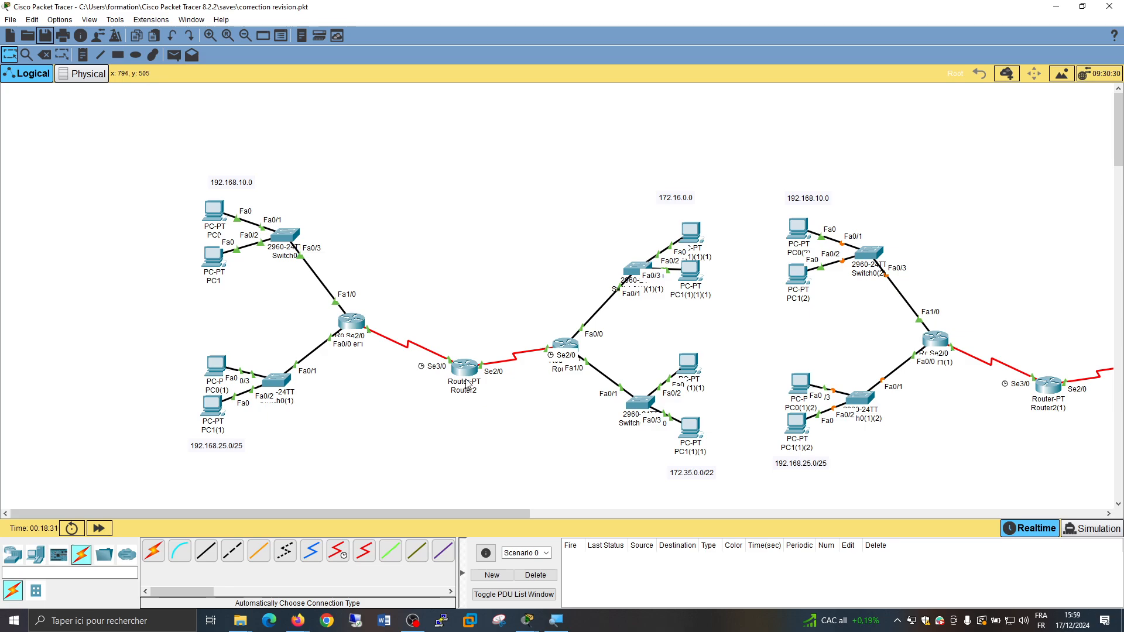
Check Router1's interface addresses and its Serial2/0 configuration, and close its window
mouse_move(468, 384)
mouse_move(354, 320)
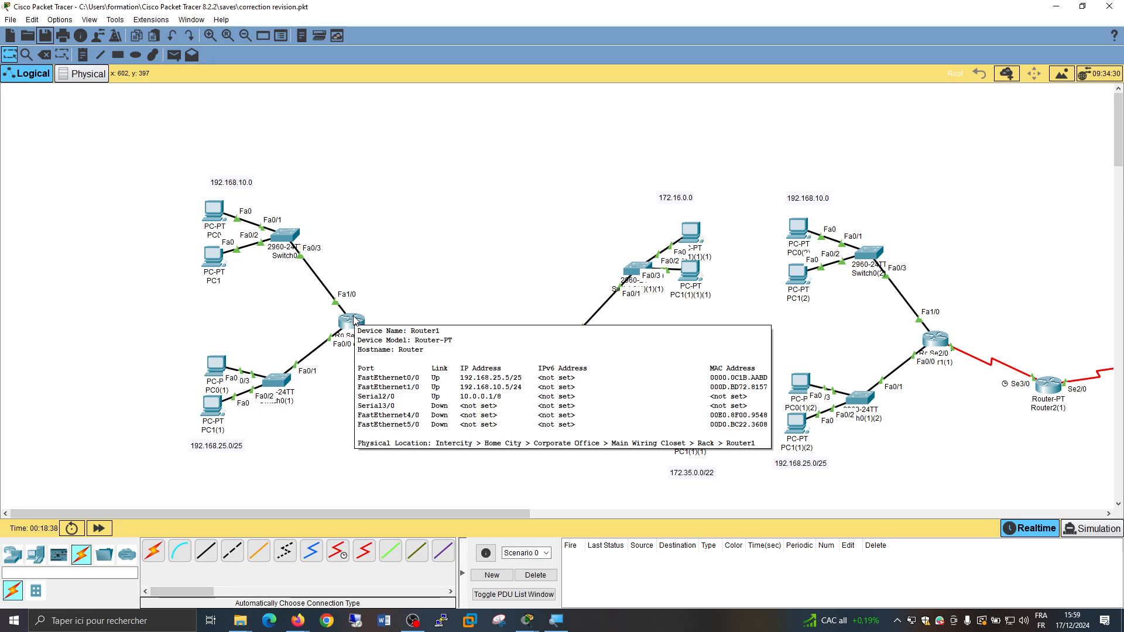
click(355, 320)
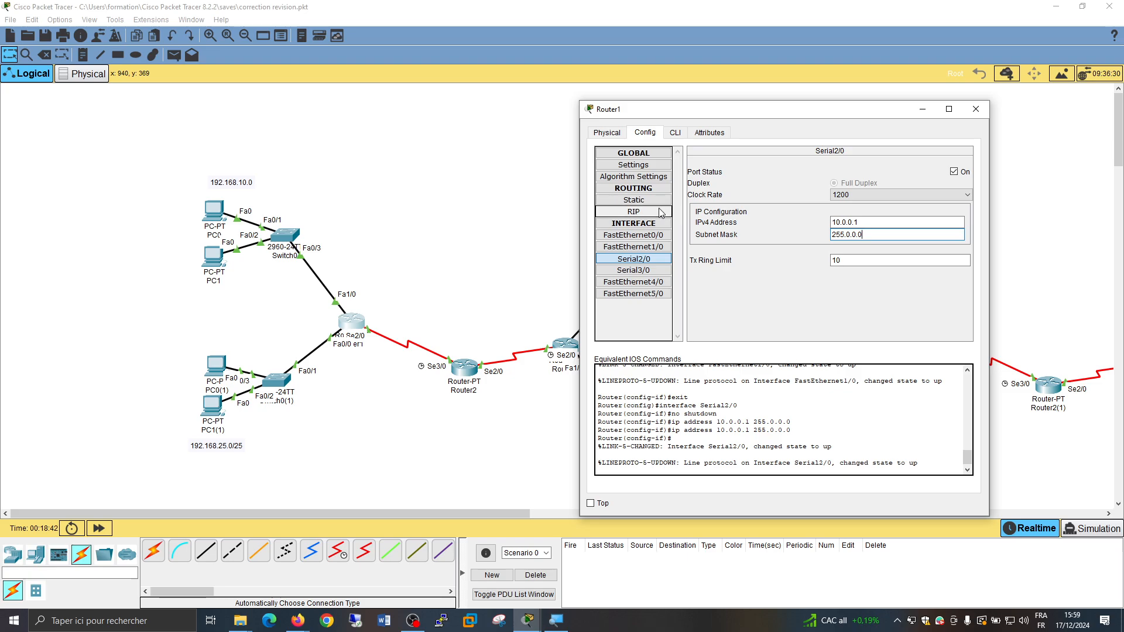
click(975, 109)
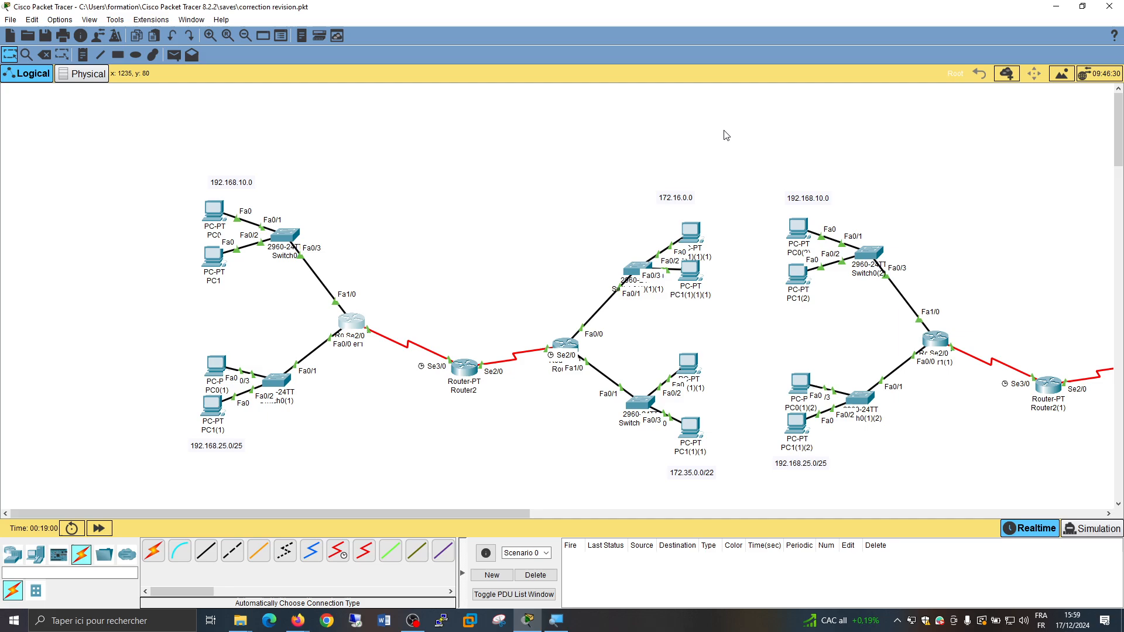
Start RIP routing configuration on Router1 and show the router rip command in its command line interface
click(351, 326)
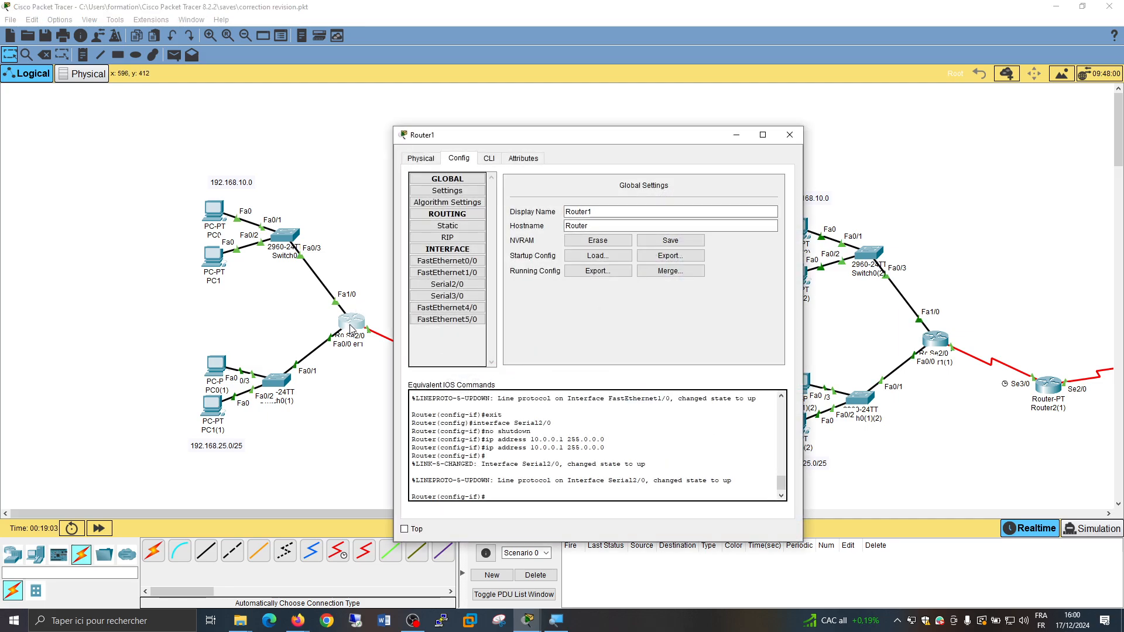
click(460, 242)
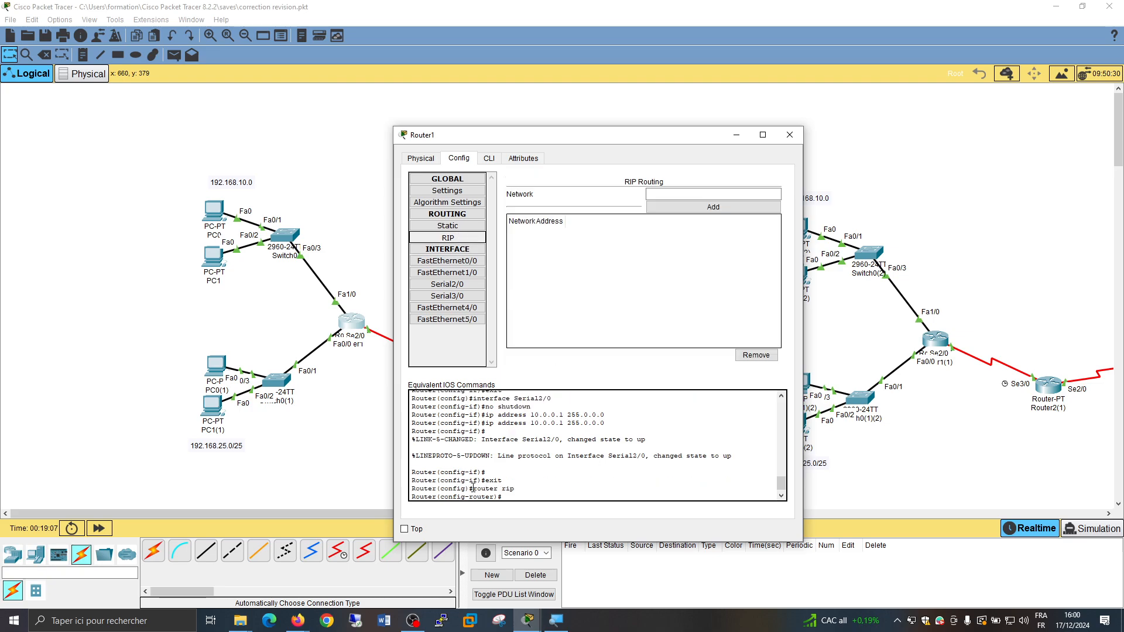
drag(472, 488, 535, 492)
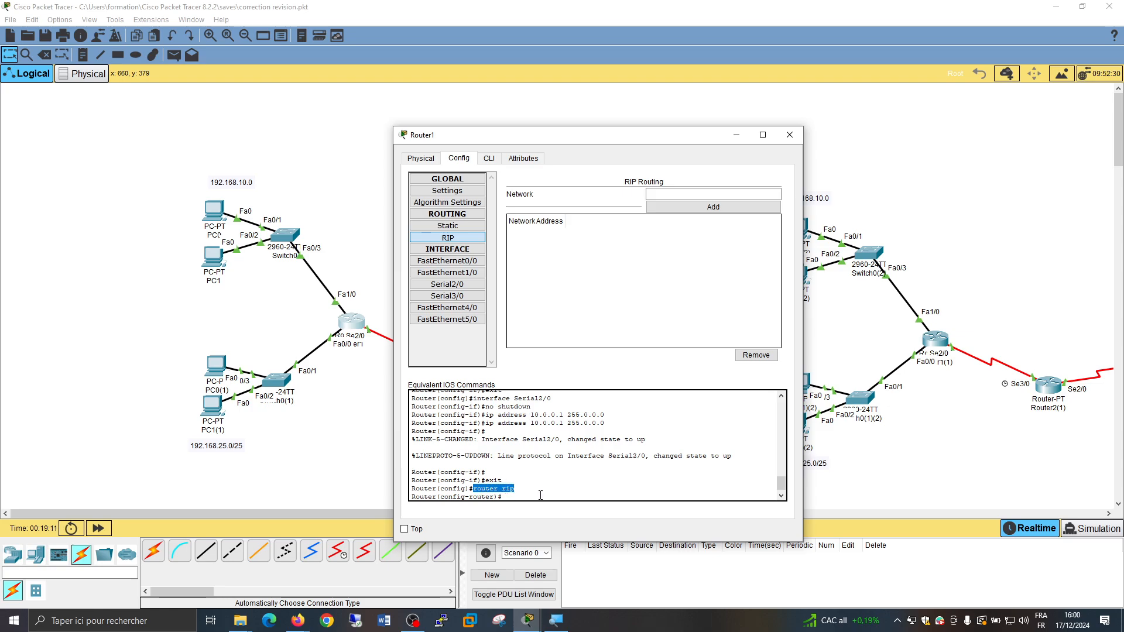
click(530, 492)
click(489, 159)
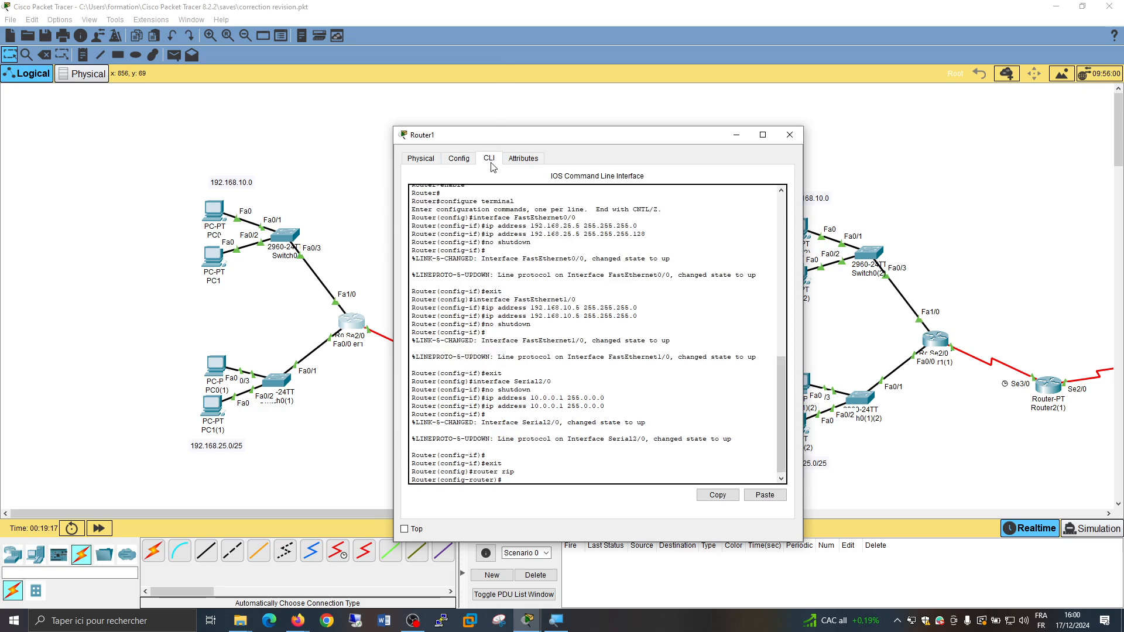
Set the application font size to 14 pt and the CLI dialog font size to 17 in the preferences, and apply them
click(66, 23)
mouse_move(82, 22)
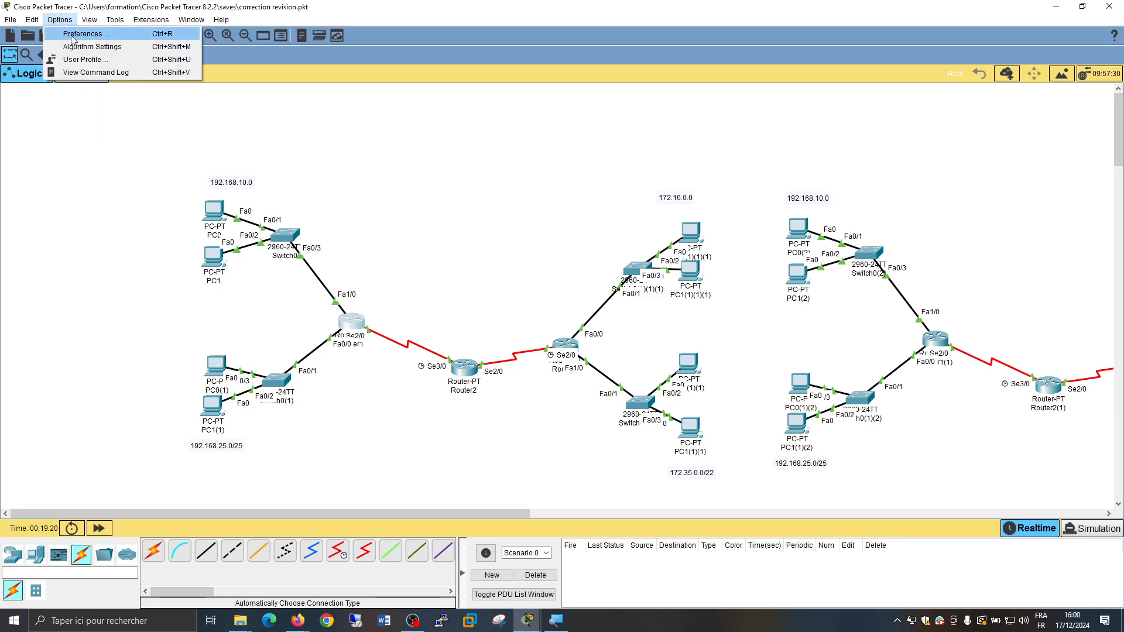
key(Escape)
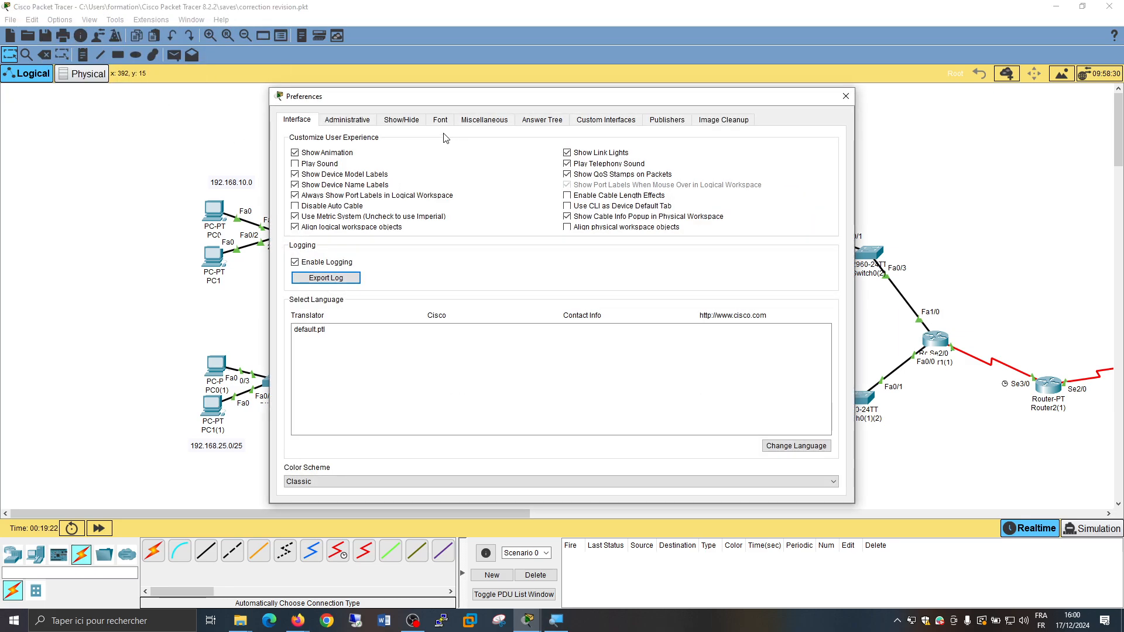
click(442, 119)
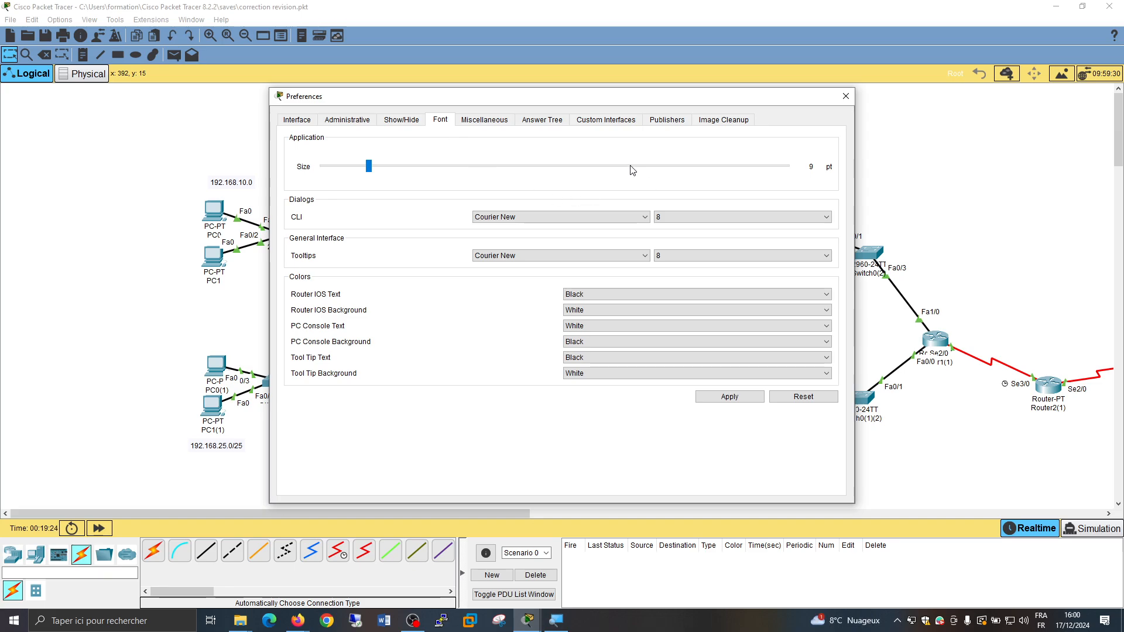
click(556, 170)
drag(554, 170, 553, 170)
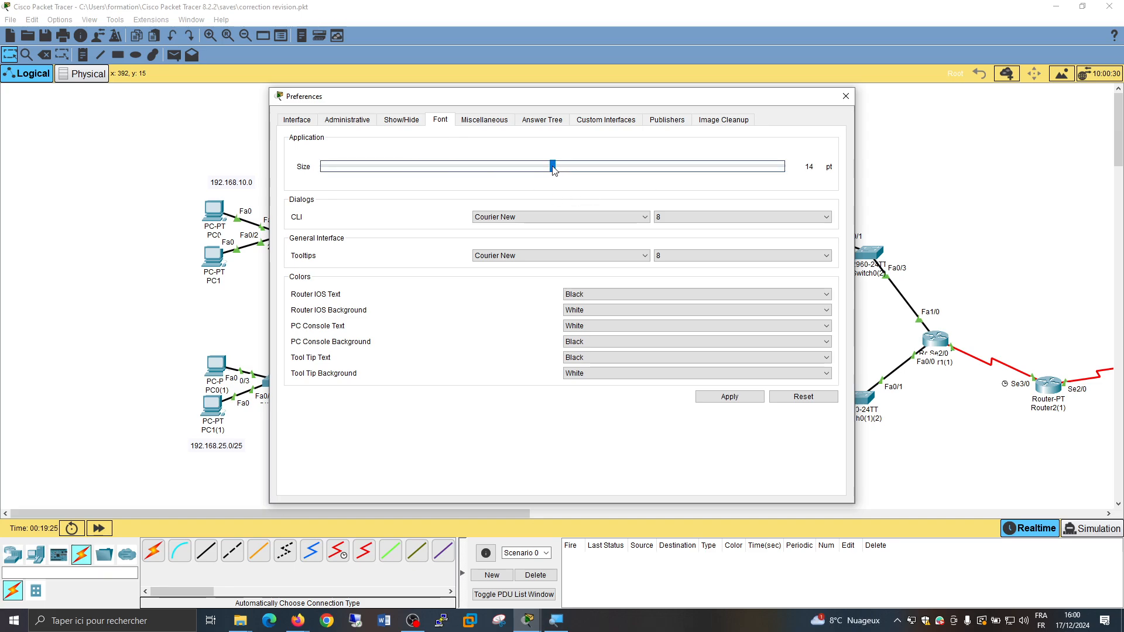
click(682, 218)
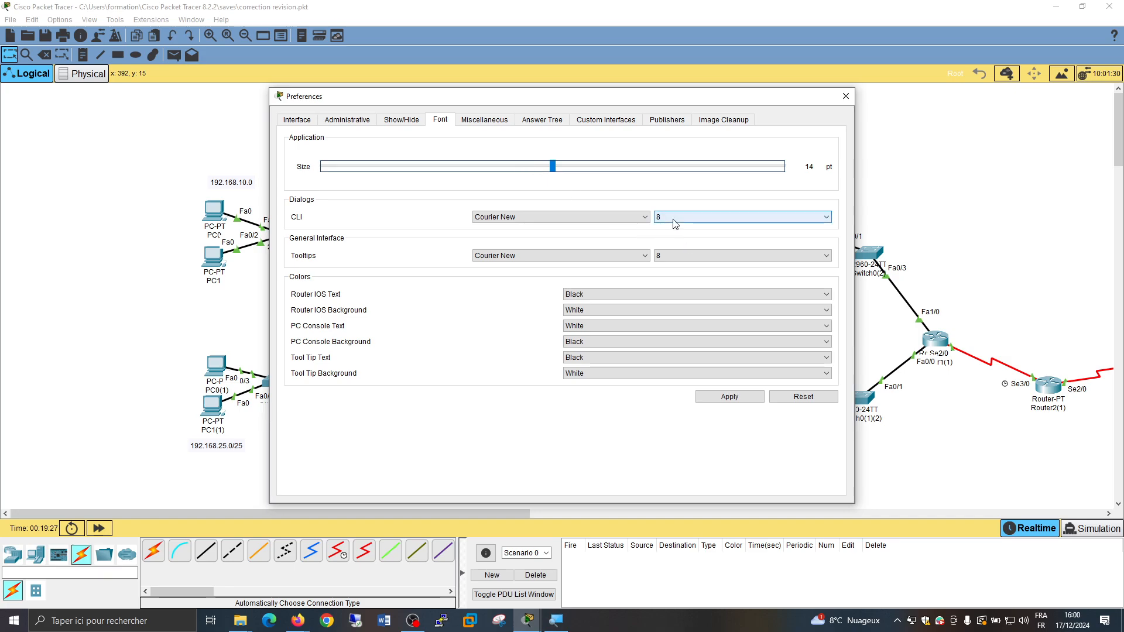
click(677, 306)
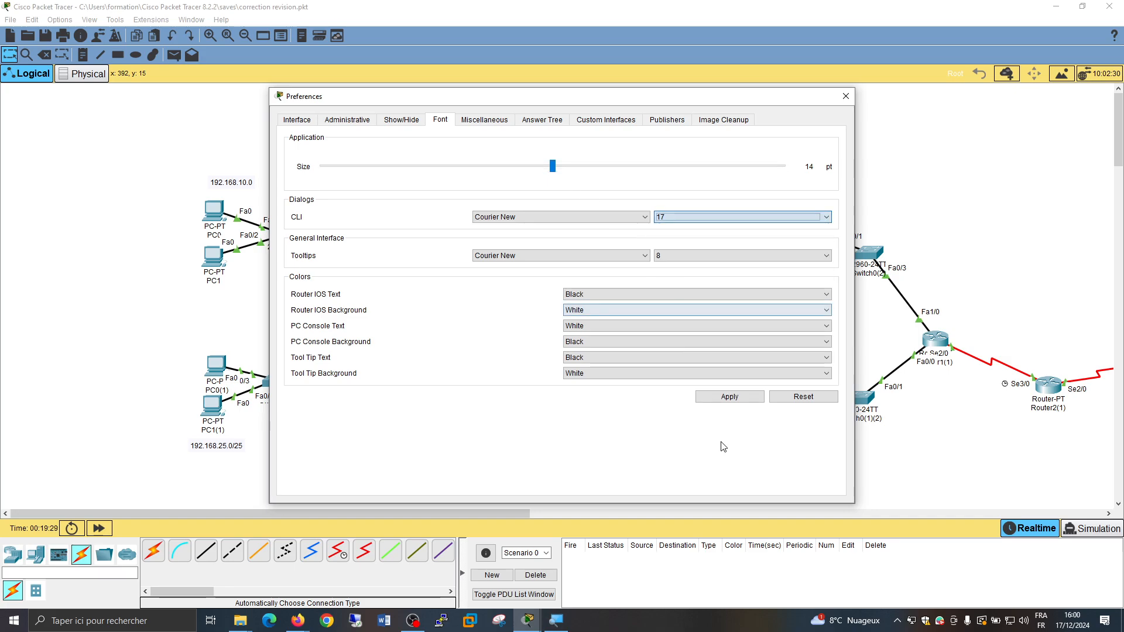
click(739, 402)
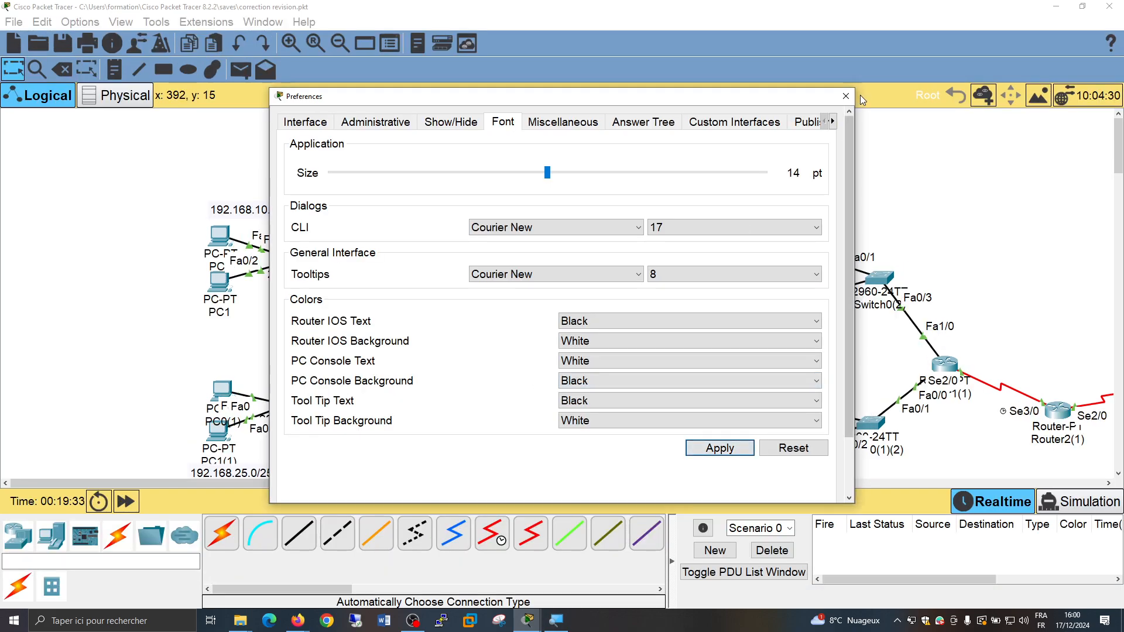
click(845, 96)
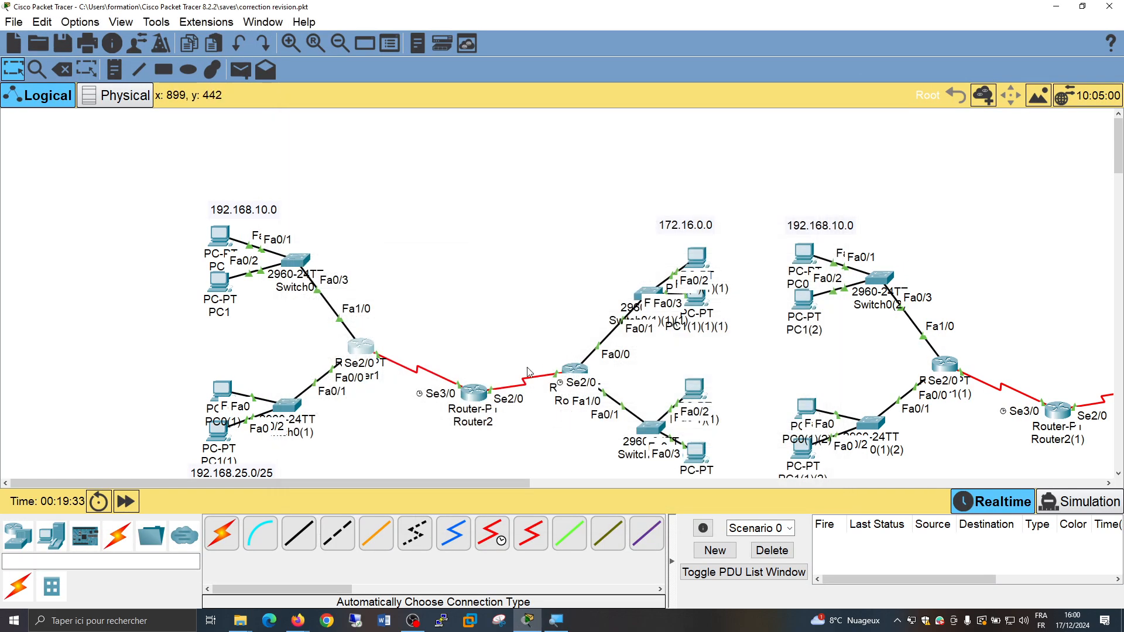
Add network 192.168.10.0 to Router1's RIP configuration from its command line
click(360, 351)
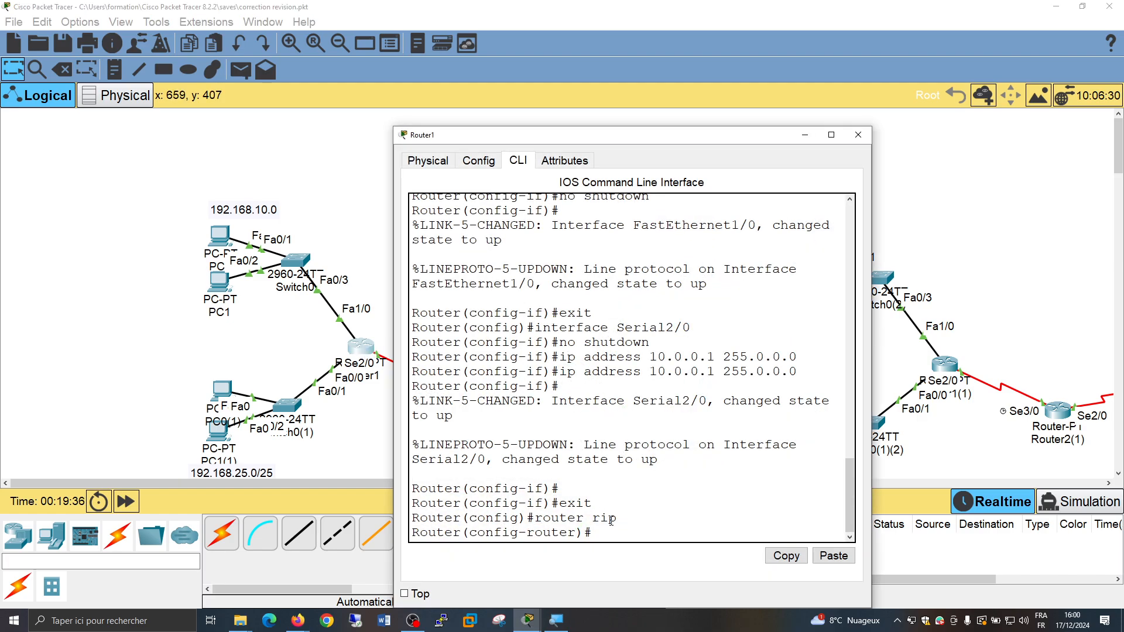
drag(535, 518, 618, 520)
click(628, 537)
text(network)
drag(728, 139, 817, 117)
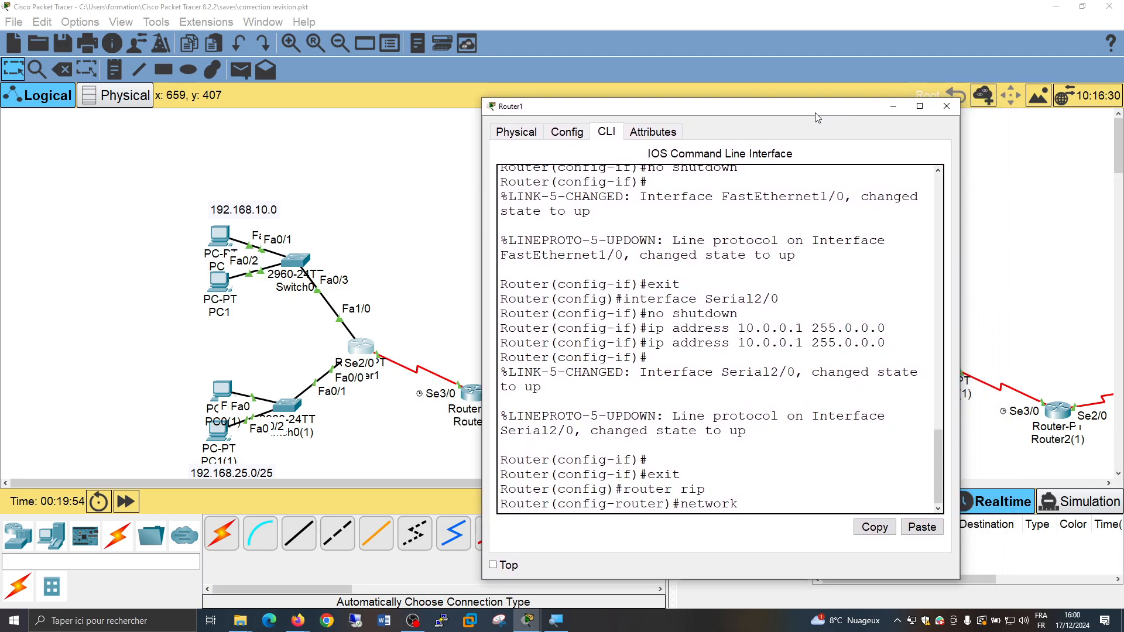
text(192.168.10)
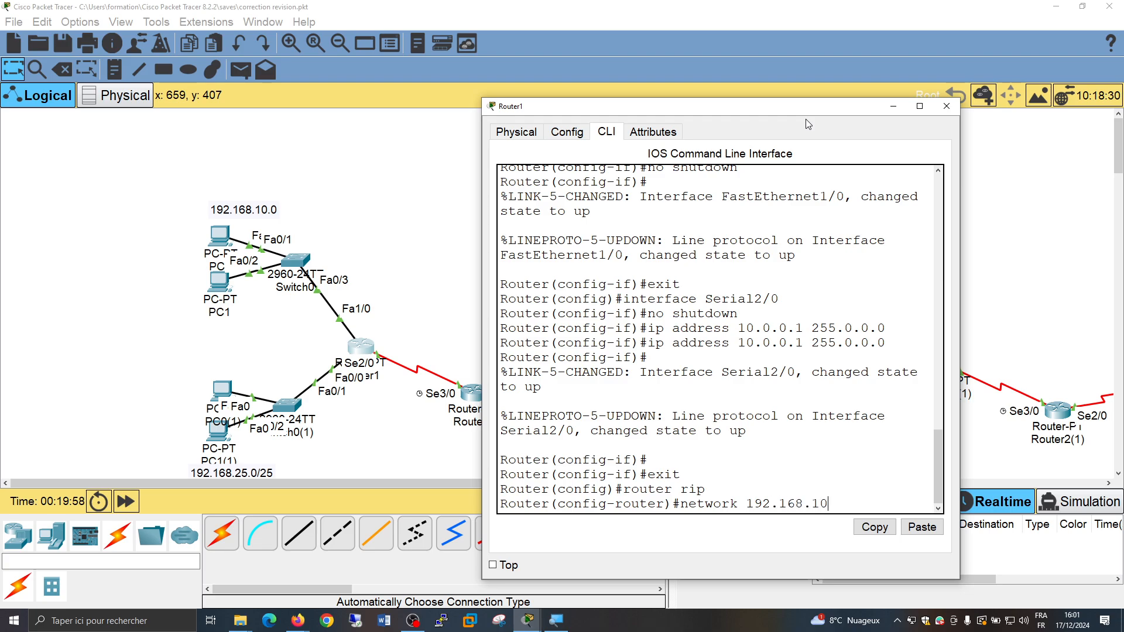
text(.0)
key(Return)
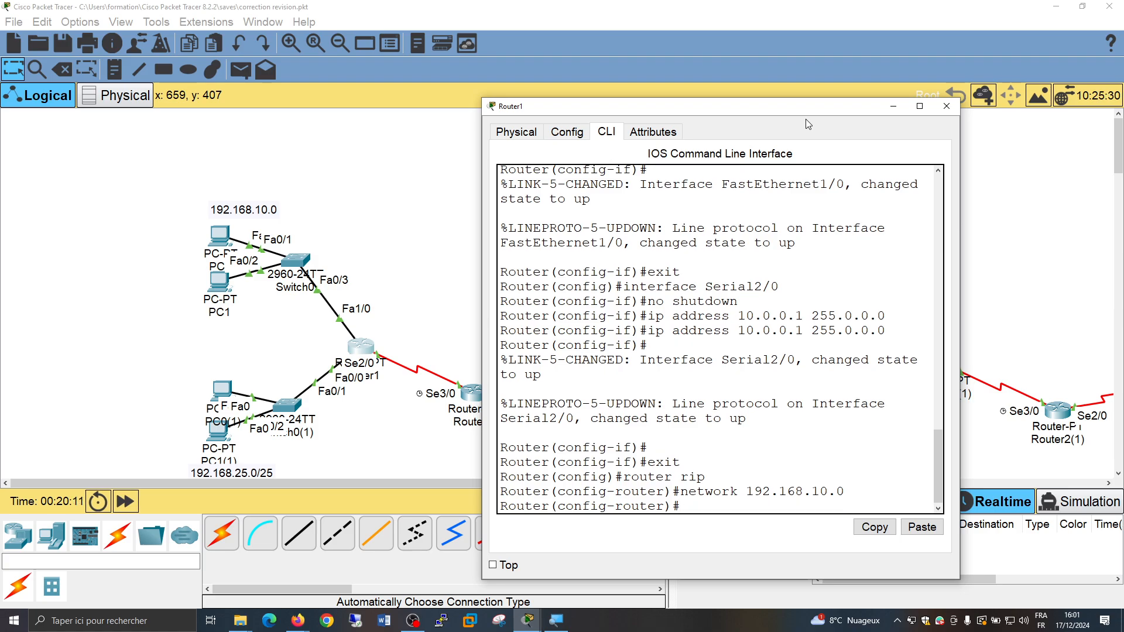
Add network 192.168.25.0 to Router1's RIP configuration
key(Up)
key(BackSpace)
key(BackSpace)
key(BackSpace)
key(BackSpace)
key(BackSpace)
key(BackSpace)
key(BackSpace)
key(BackSpace)
key(BackSpace)
key(BackSpace)
key(BackSpace)
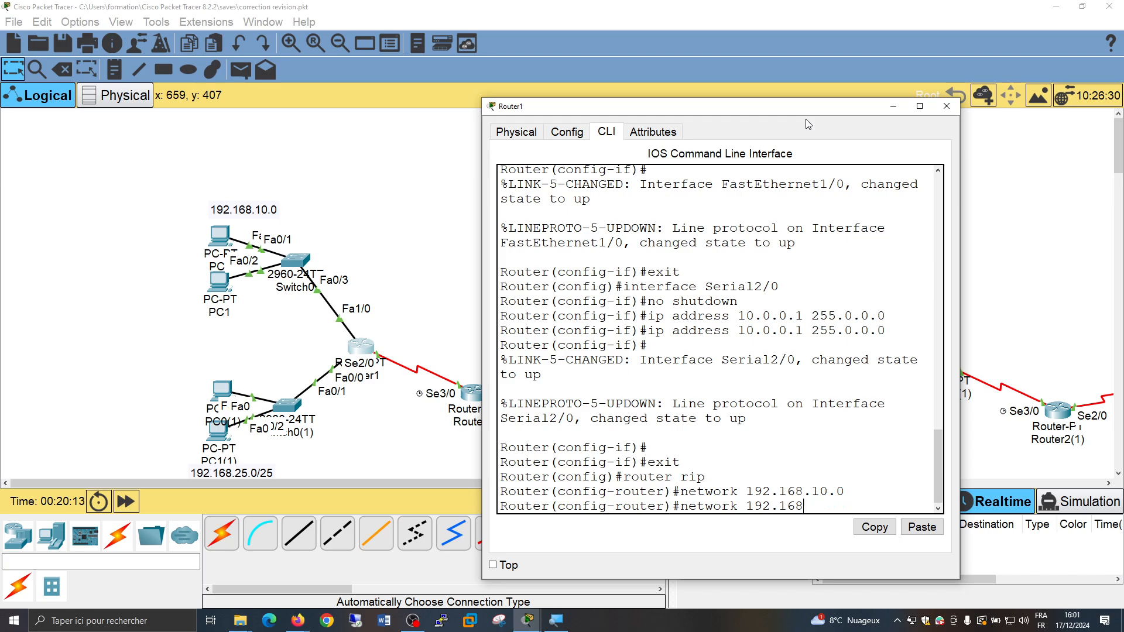
key(BackSpace)
text(192.168.25.0)
key(Return)
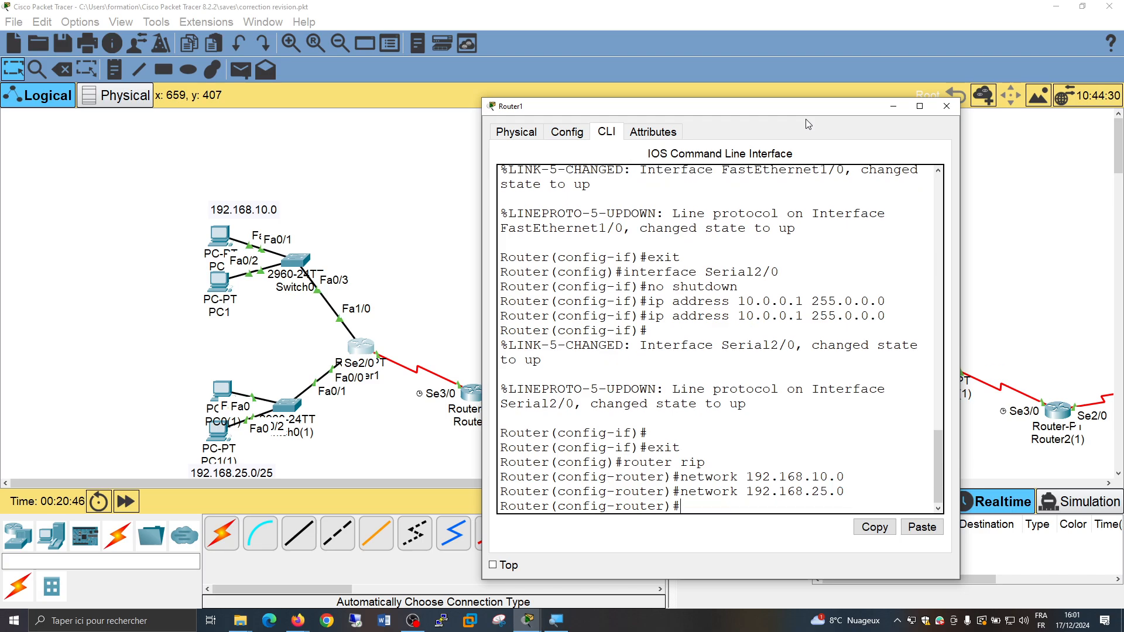
Add the serial link's network 10.0.0.0 to Router1's RIP configuration
key(Up)
key(BackSpace)
key(BackSpace)
key(BackSpace)
key(BackSpace)
key(BackSpace)
key(BackSpace)
key(BackSpace)
key(BackSpace)
key(BackSpace)
key(BackSpace)
key(BackSpace)
text(0.0.0.0)
key(Return)
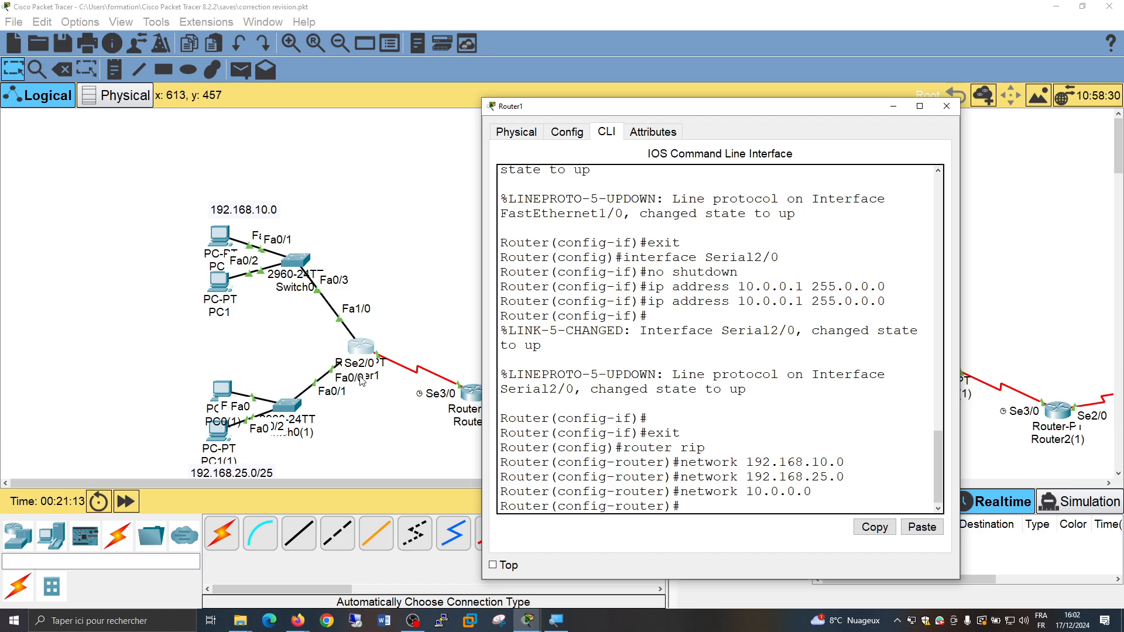
Open Router2's command line and leave interface configuration mode for privileged mode with the end command
drag(711, 115, 852, 113)
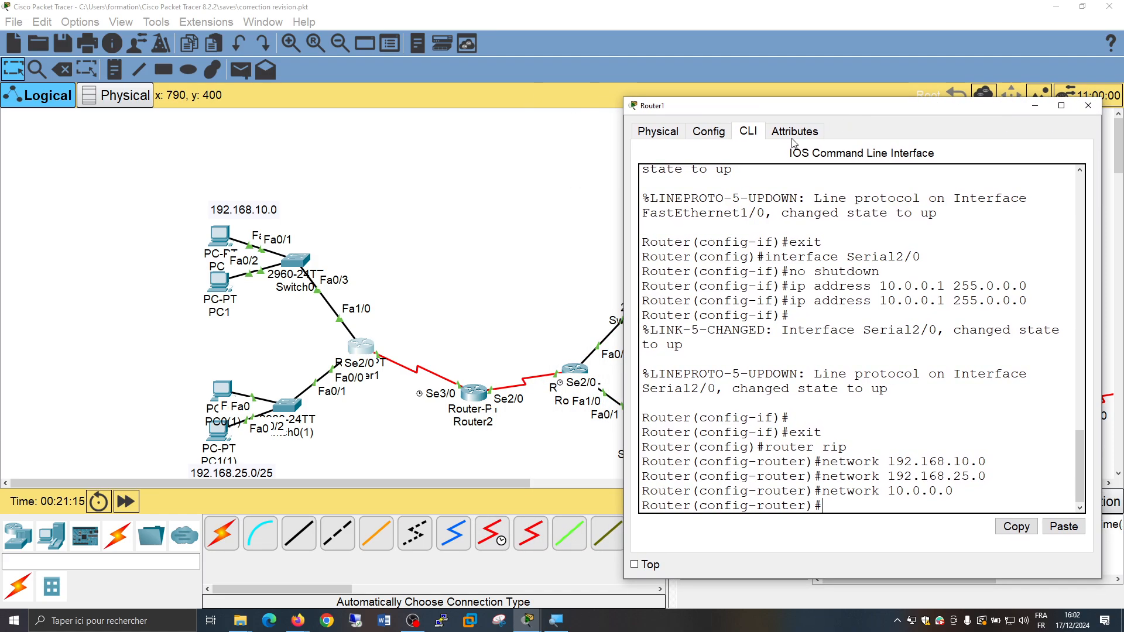
click(476, 397)
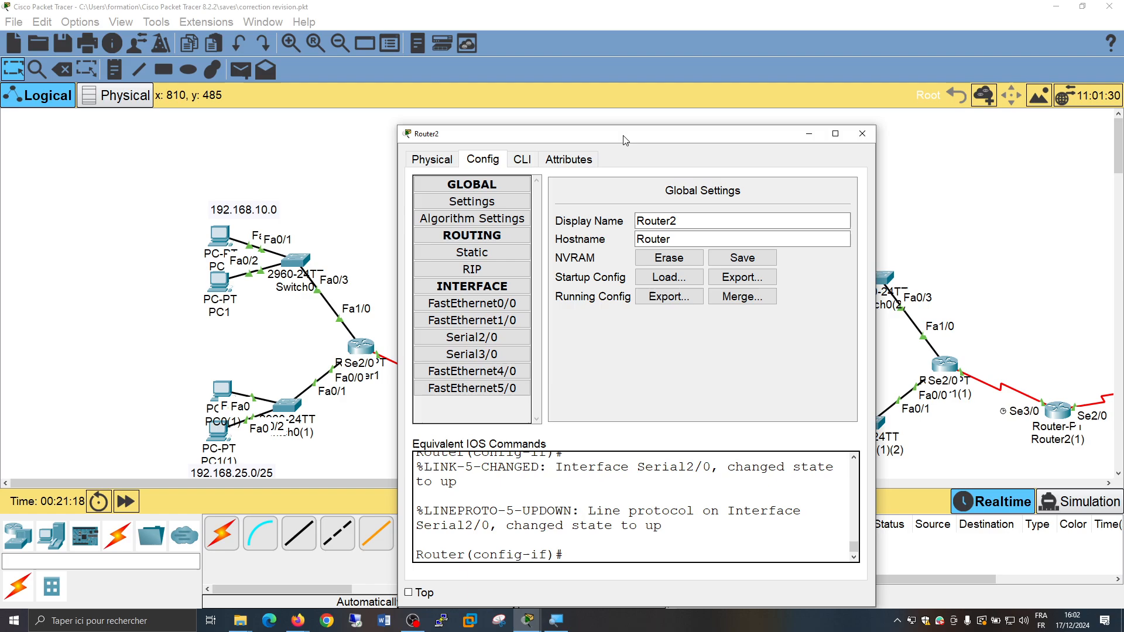
drag(625, 141, 804, 119)
click(701, 143)
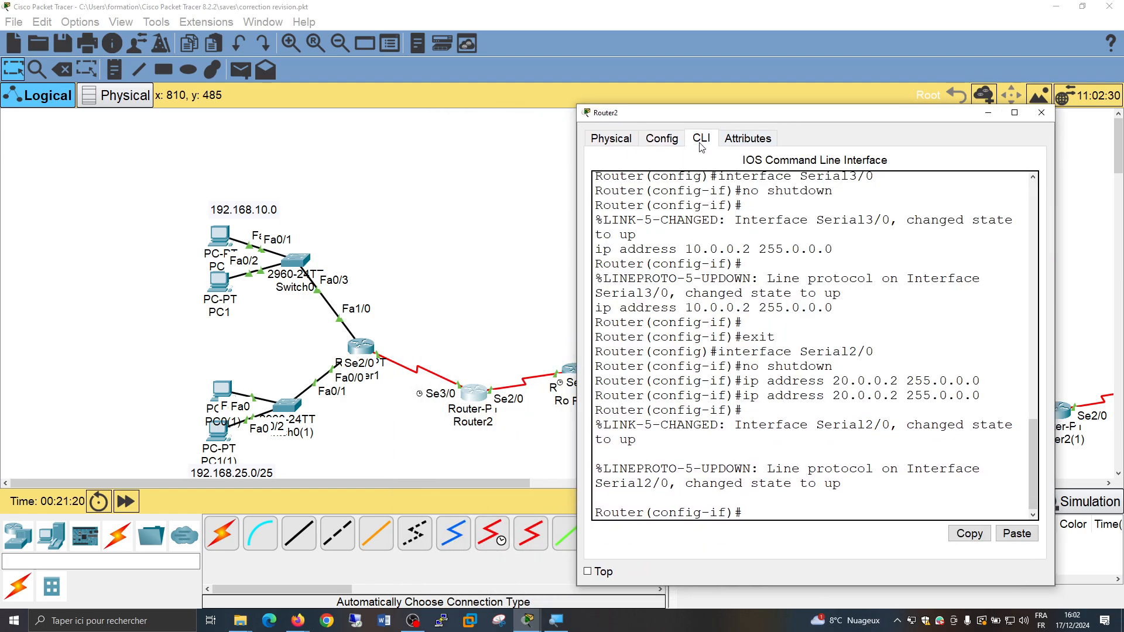
click(797, 500)
key(Return)
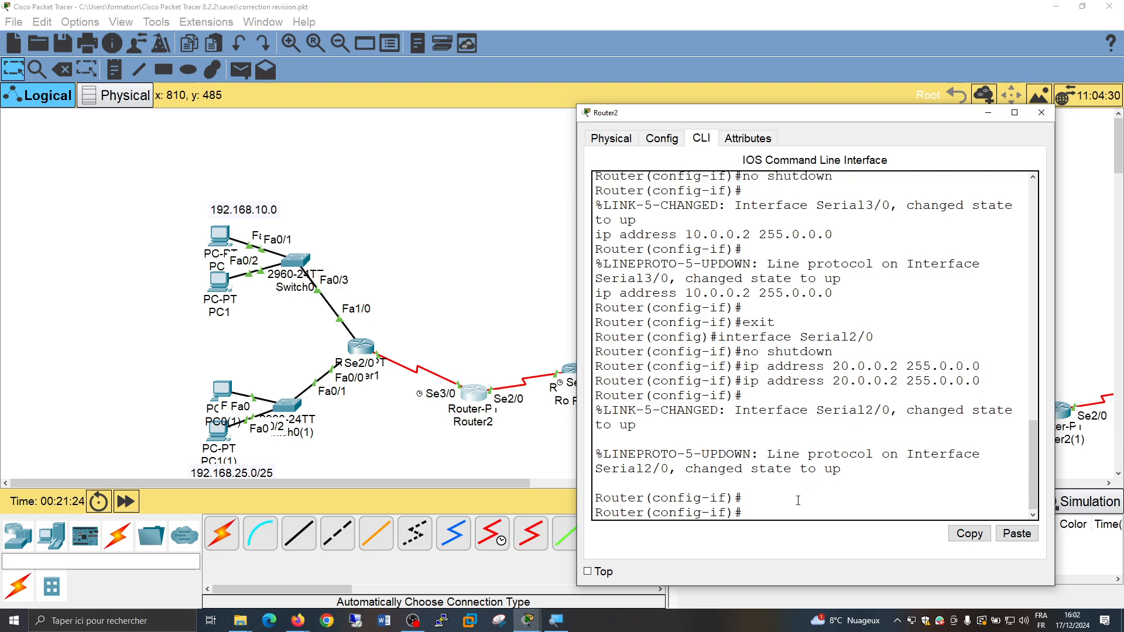
text(end)
key(Return)
key(Return)
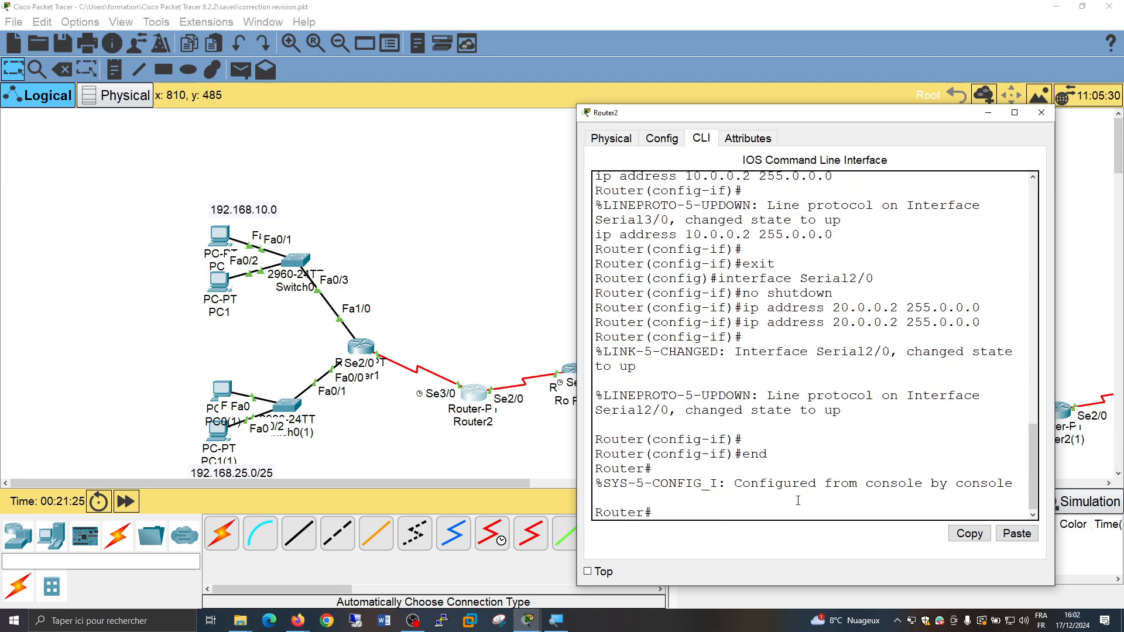
Enter global configuration mode on Router2 with conf t and start RIP configuration with router rip
text(conf t)
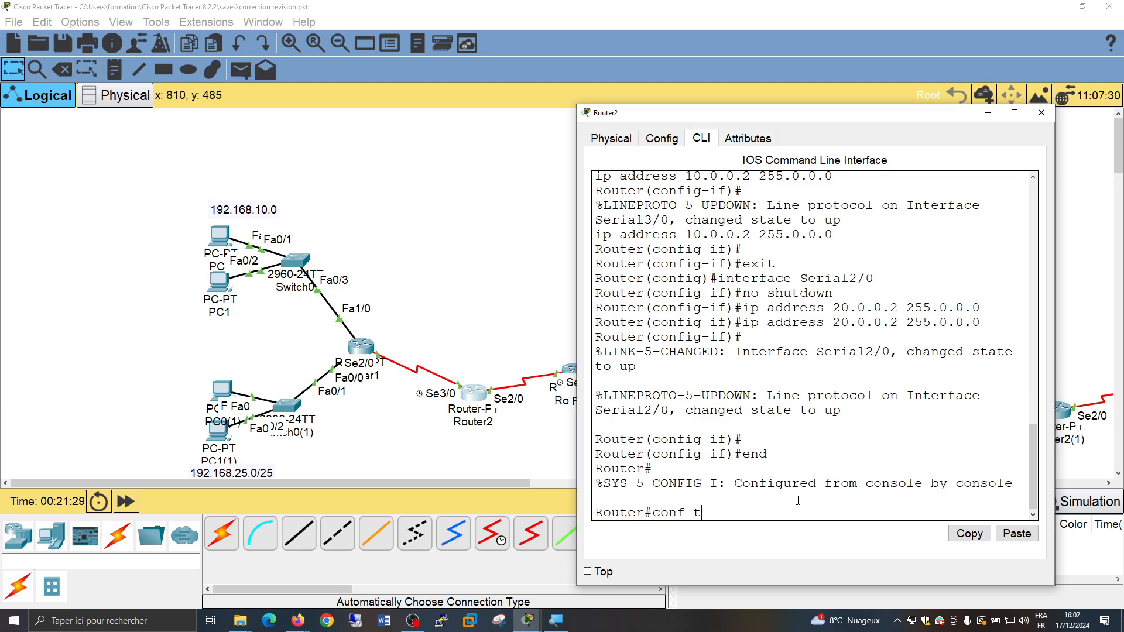
key(Return)
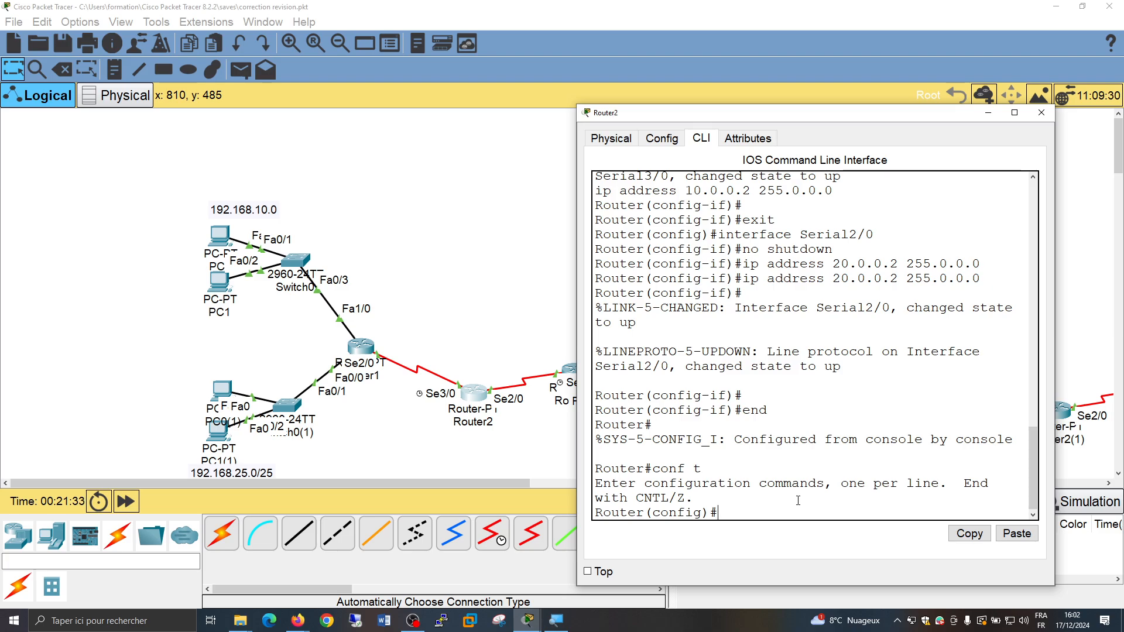
text(router rip)
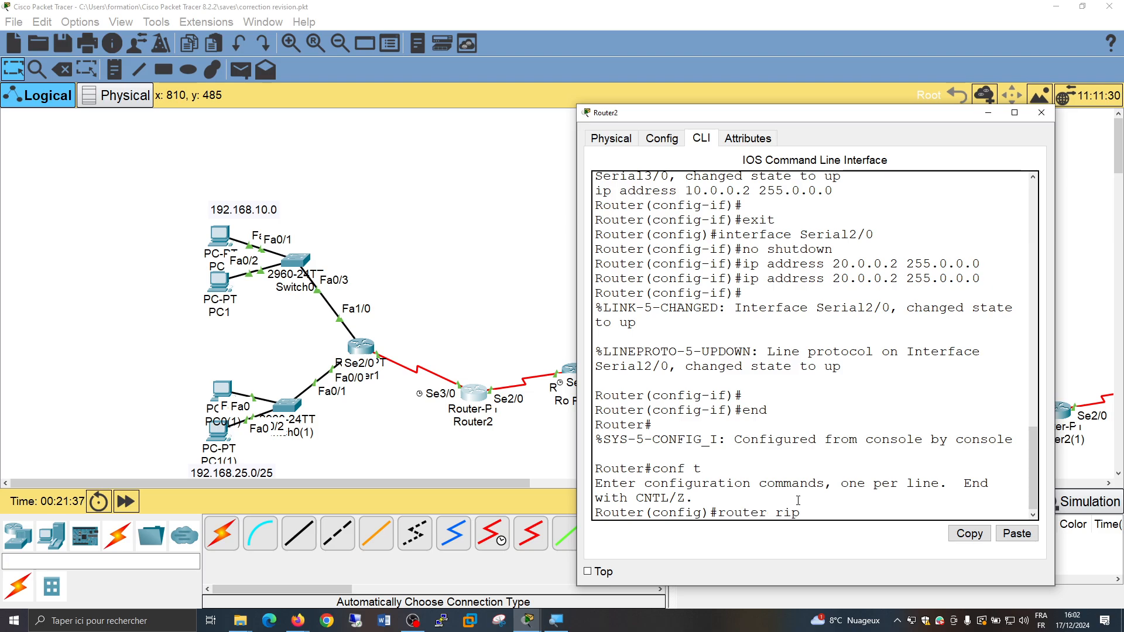
key(Return)
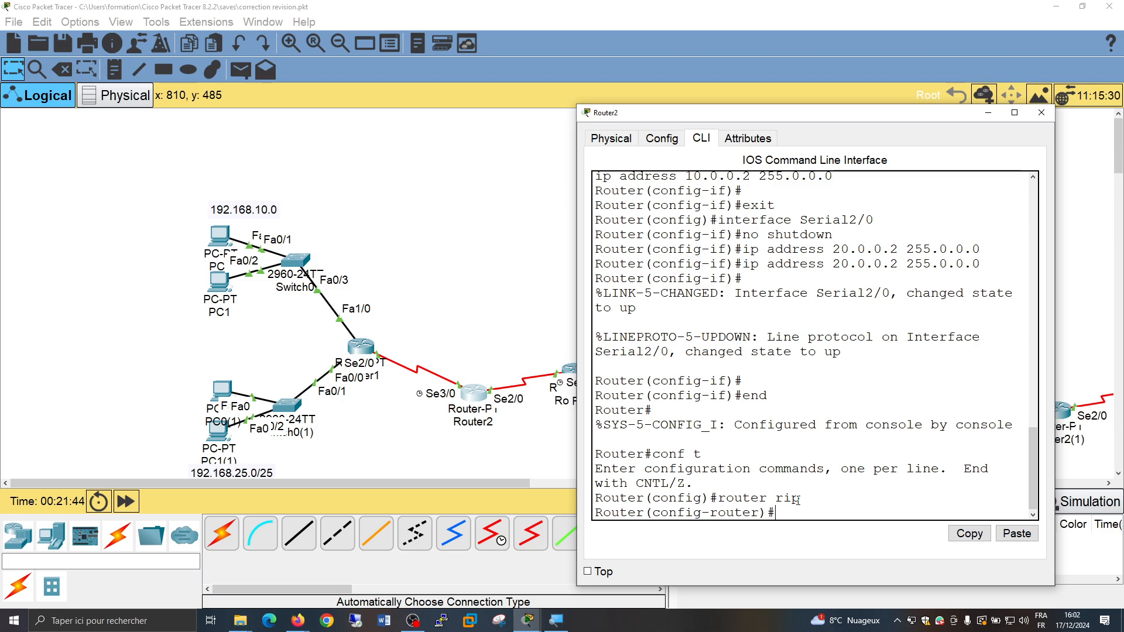
Add the serial link's network 10.0.0.0 to Router2's RIP configuration
text(network 10.0.0.0)
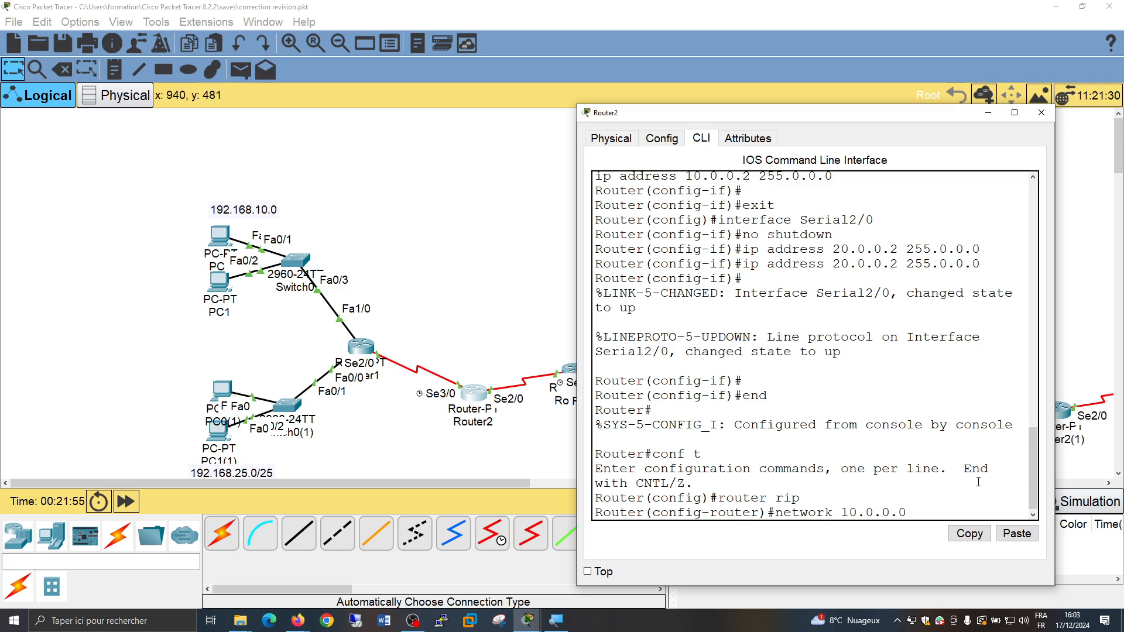
click(936, 491)
key(Return)
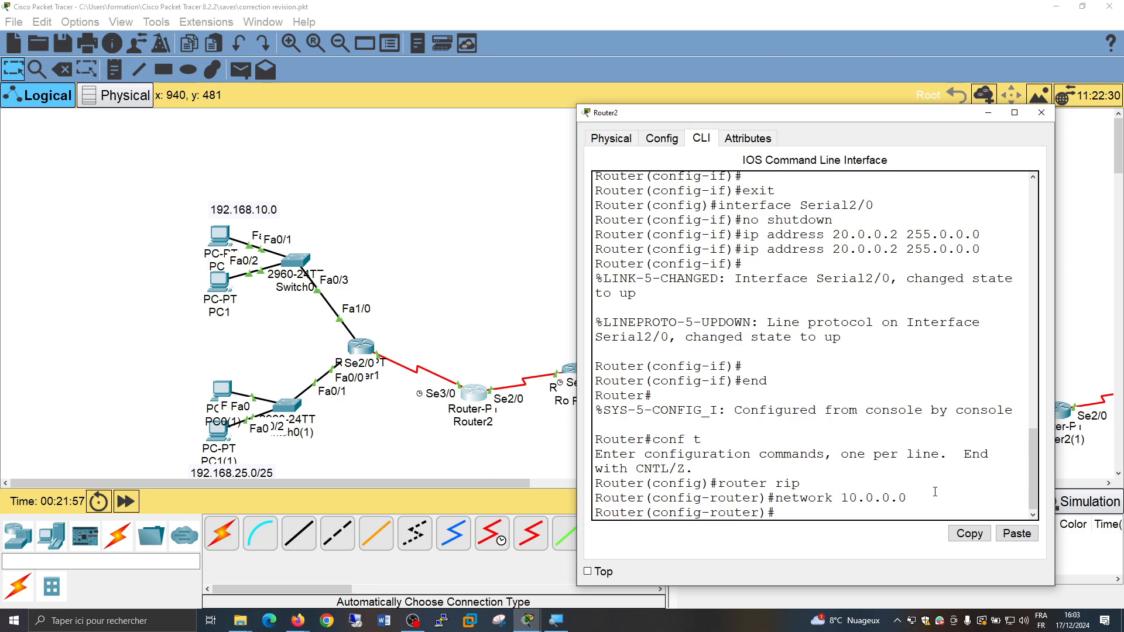
Add network 20.0.0.0 to Router2's RIP configuration and close the router's window
key(Up)
key(BackSpace)
key(BackSpace)
key(BackSpace)
key(BackSpace)
key(BackSpace)
key(BackSpace)
key(BackSpace)
text(20.0.0.0)
key(Return)
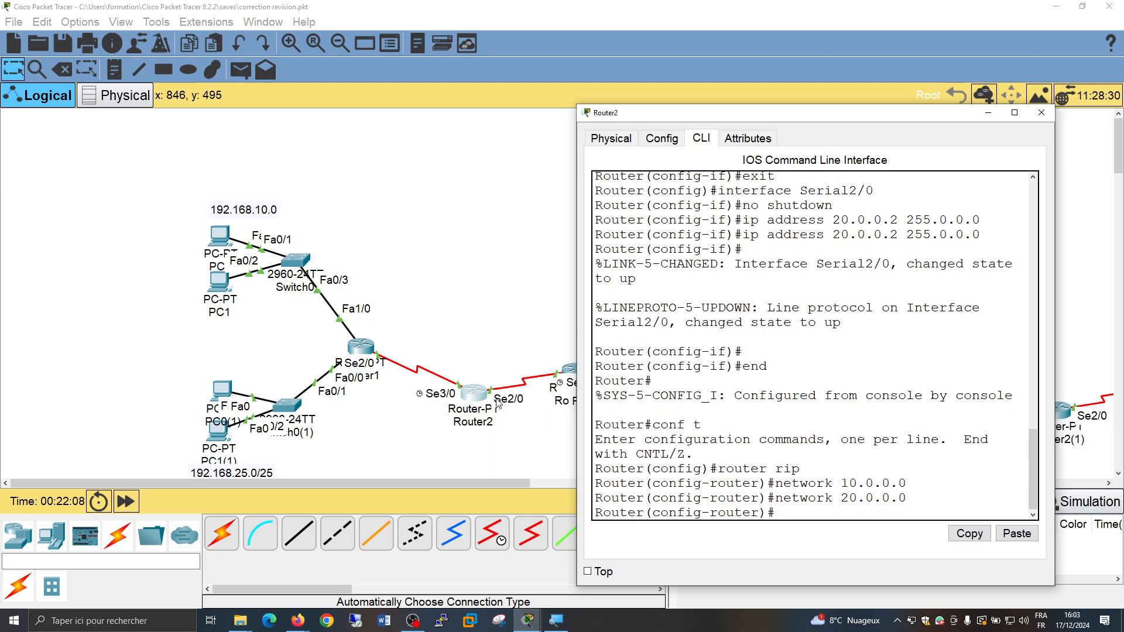
click(1041, 119)
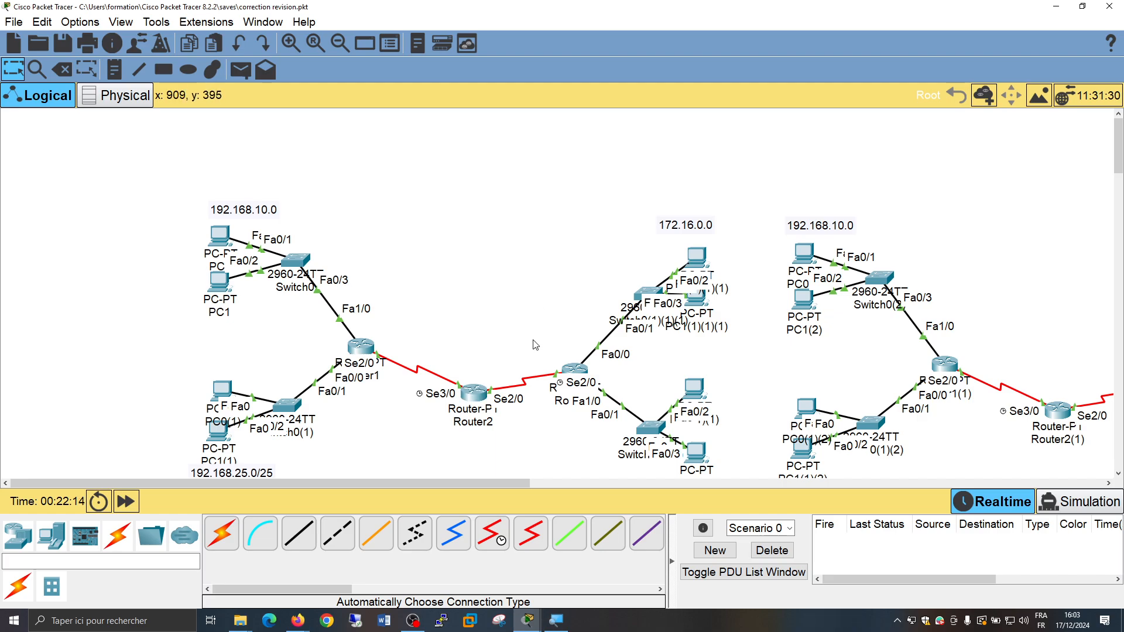
Open Router0's command line and return from interface configuration to global configuration mode with the exit command
click(567, 371)
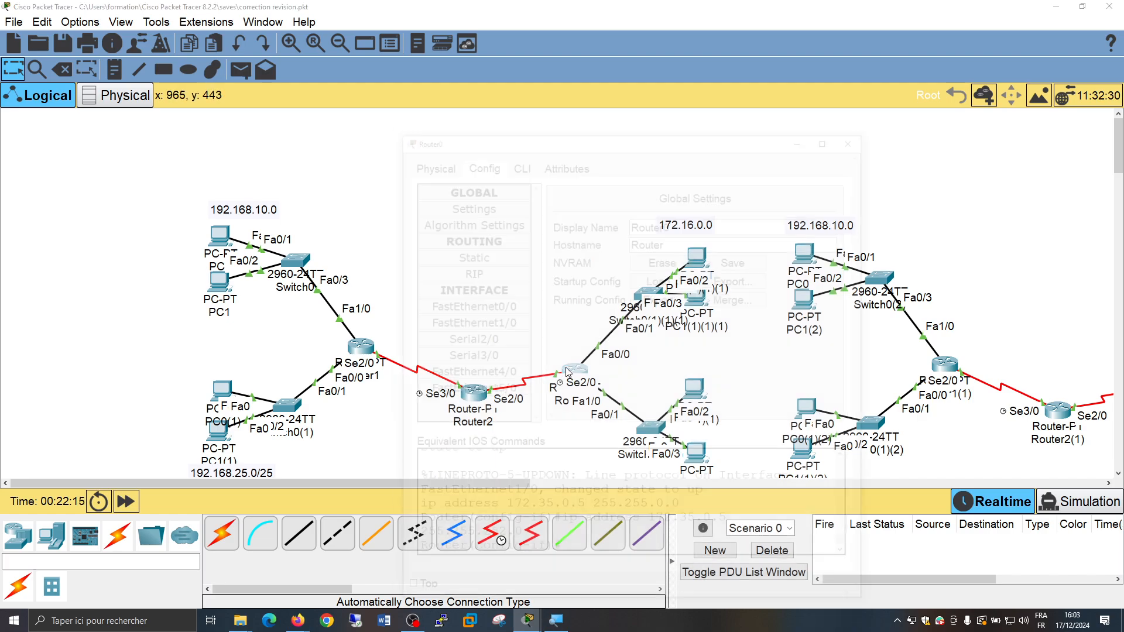
drag(614, 143, 243, 123)
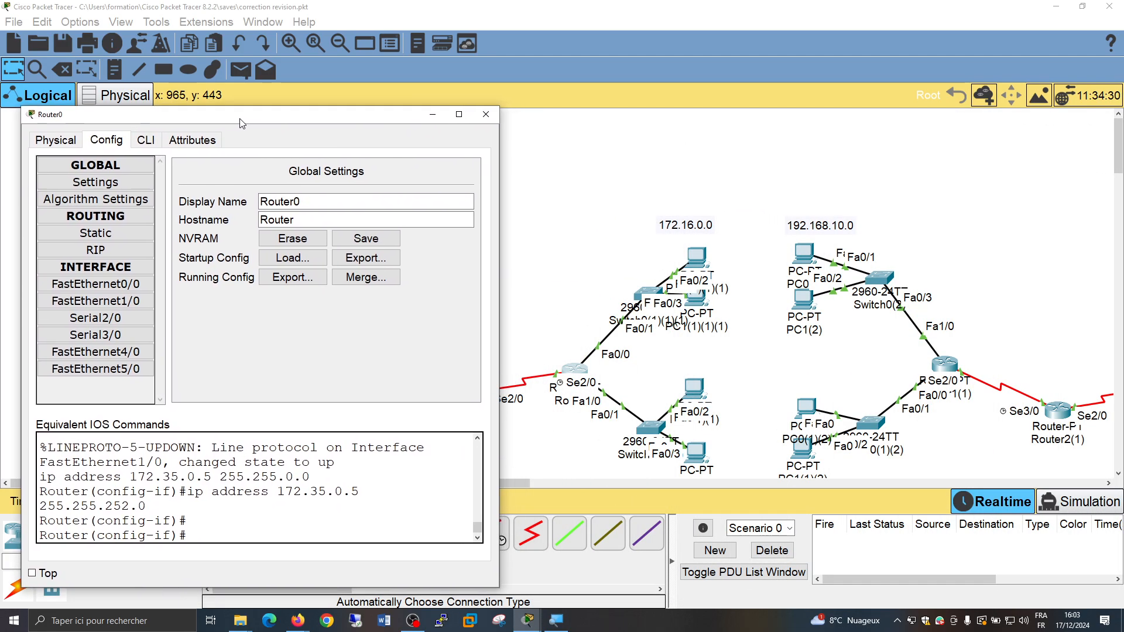
click(148, 140)
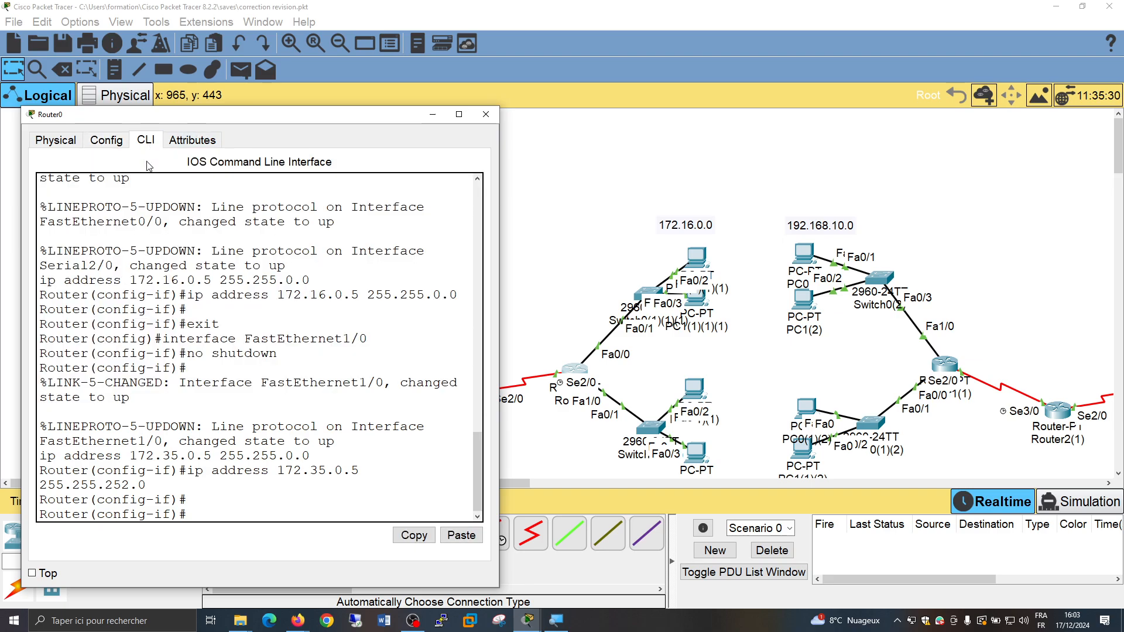
key(Return)
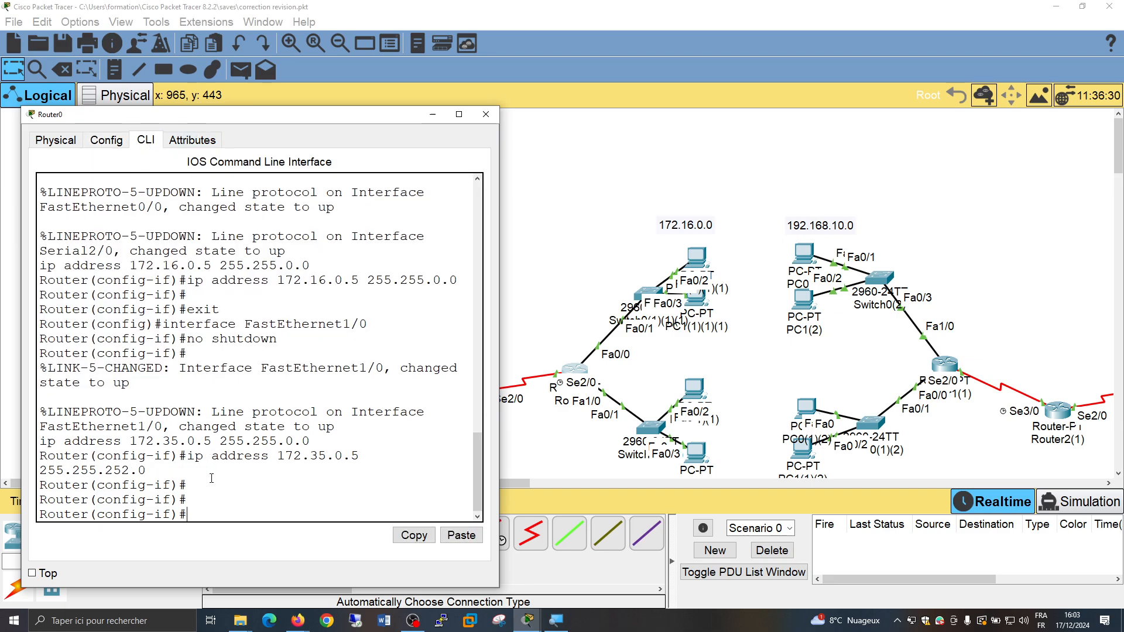
text(xit)
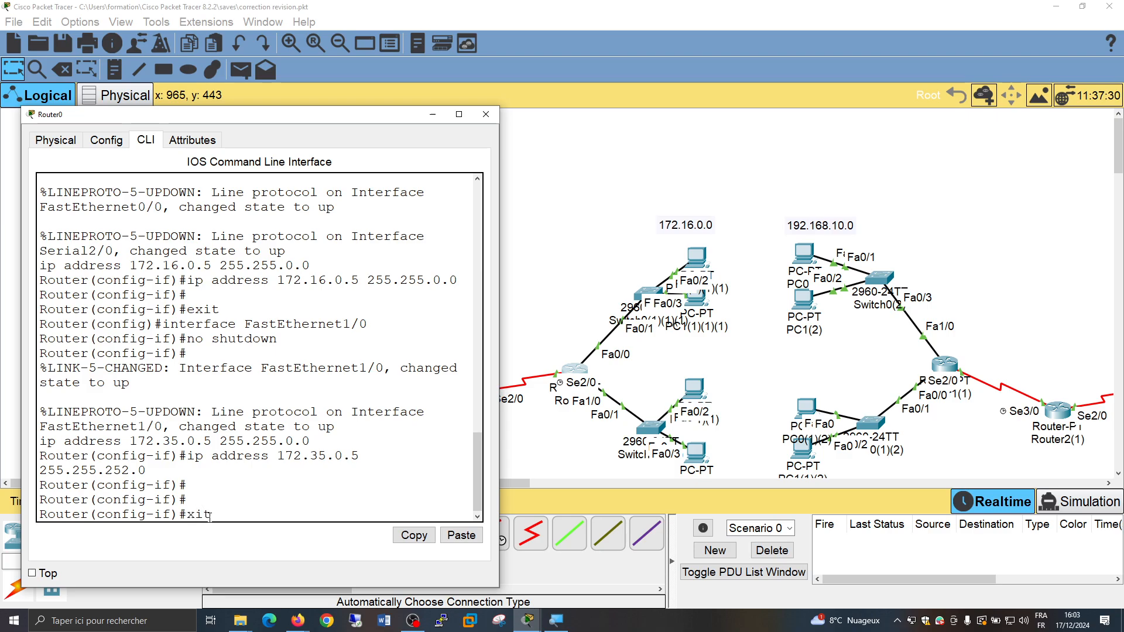
key(Return)
text(exit)
key(Return)
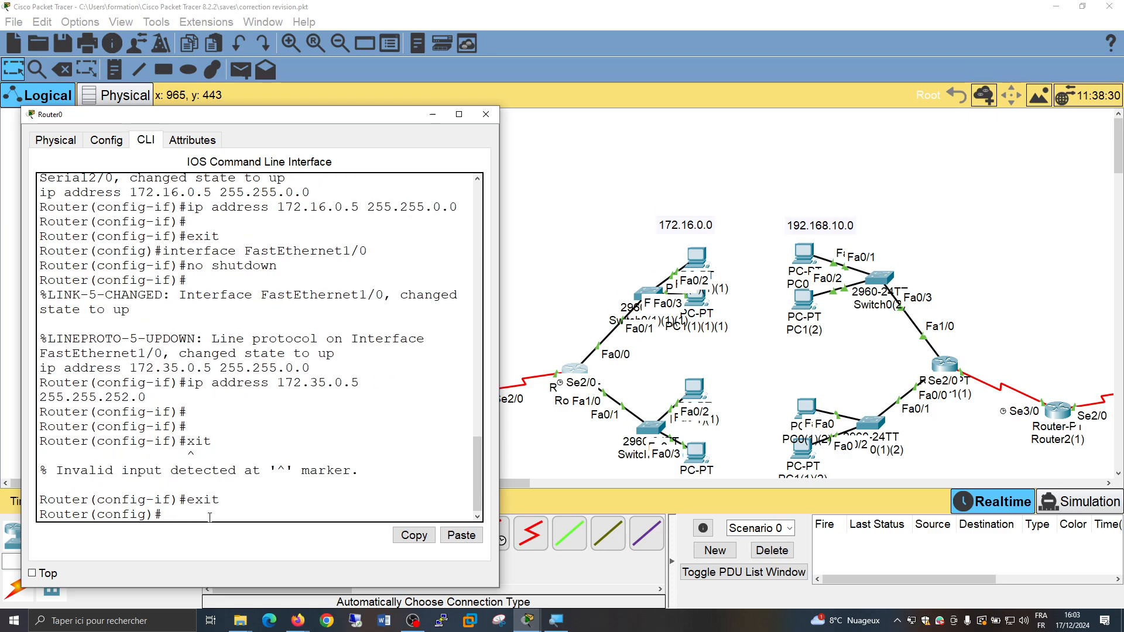
Start RIP configuration on Router0 with router rip and add network 20.0.0.0
text(router r)
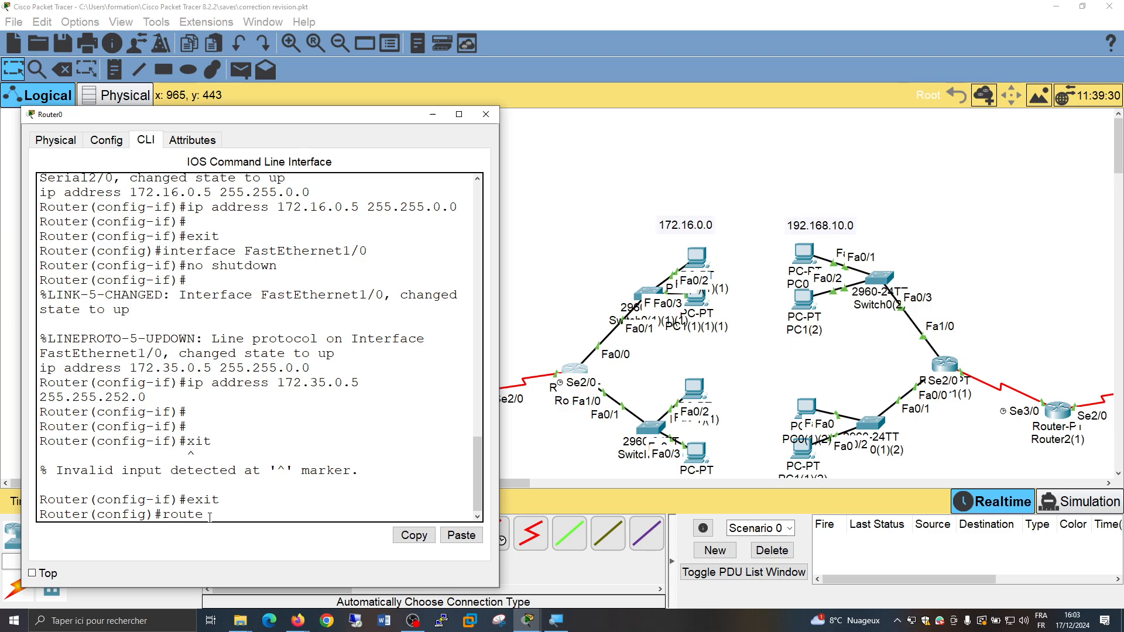
text(ip)
key(Return)
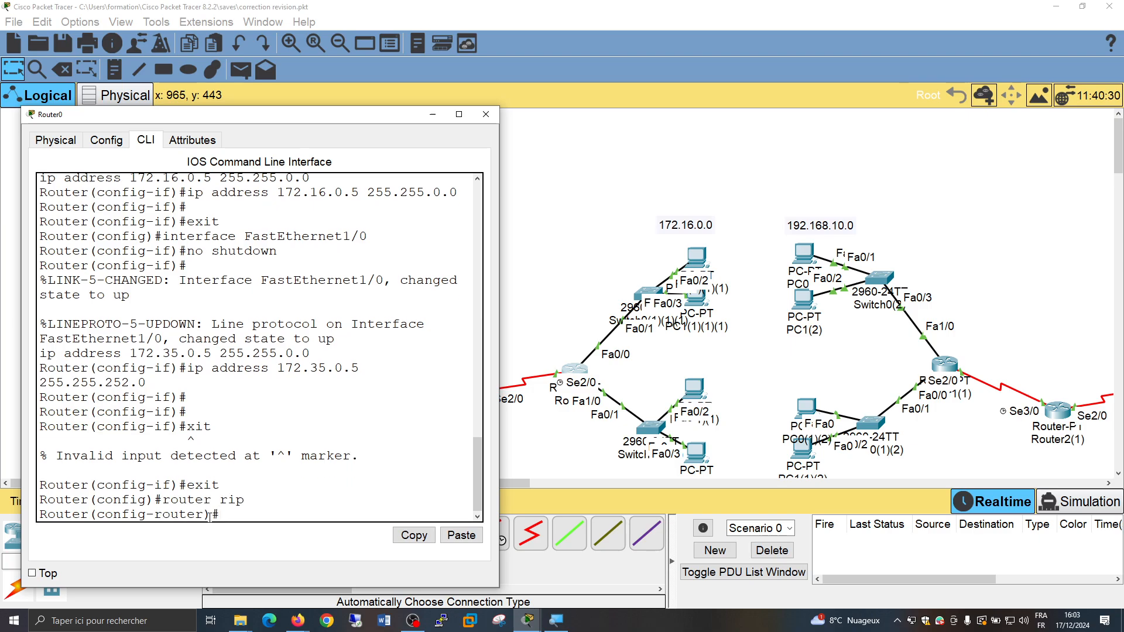
text(network)
text(20.0.0.0)
key(Return)
Add the LAN network 172.16.0.0 to Router0's RIP configuration
key(Up)
key(BackSpace)
key(BackSpace)
key(BackSpace)
key(BackSpace)
key(BackSpace)
key(BackSpace)
key(BackSpace)
key(BackSpace)
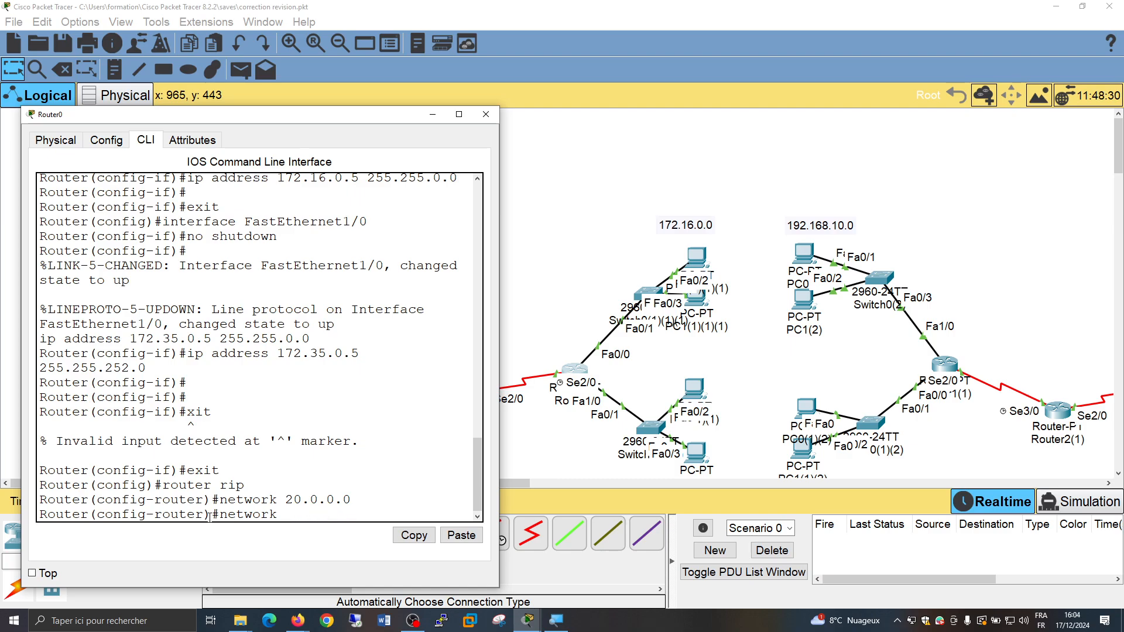
text(172.16.0.0)
key(Return)
Add network 172.35.0.0 to Router0's RIP configuration, close the router's window and save the topology file
key(Up)
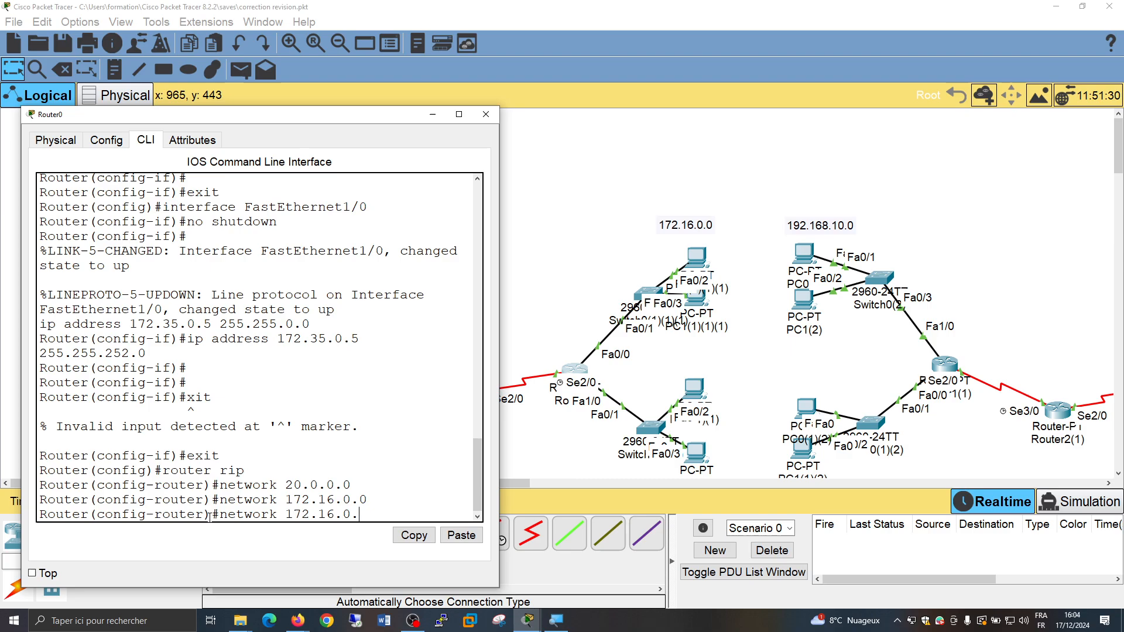
key(BackSpace)
key(BackSpace)
key(BackSpace)
key(BackSpace)
key(BackSpace)
key(BackSpace)
key(BackSpace)
key(BackSpace)
key(BackSpace)
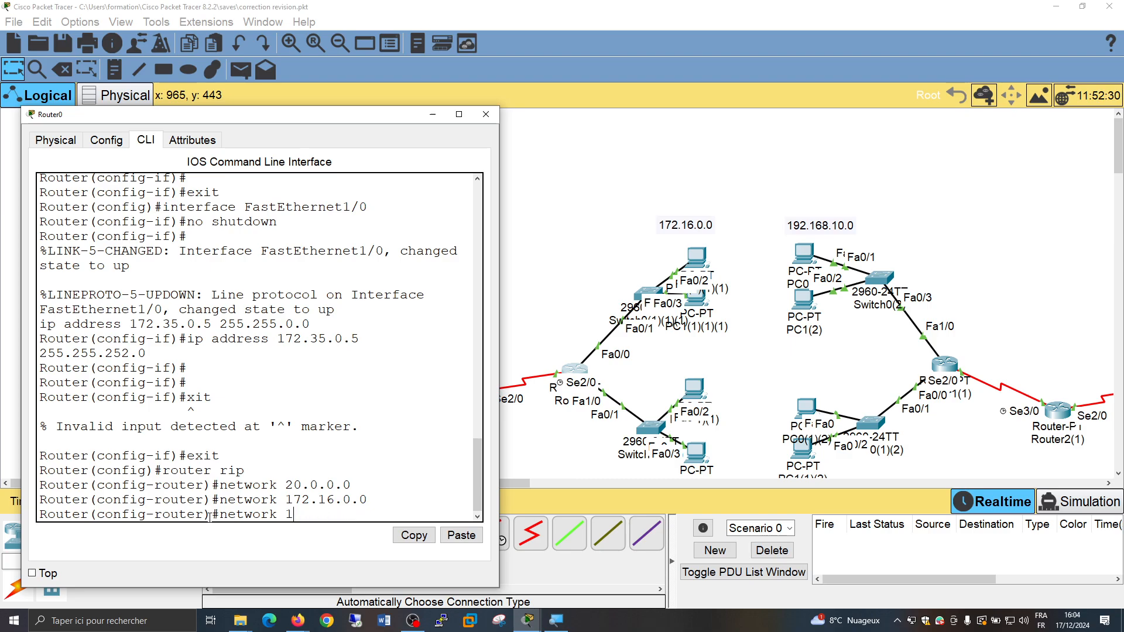
text(72.35.)
scroll(731, 293, down, 2)
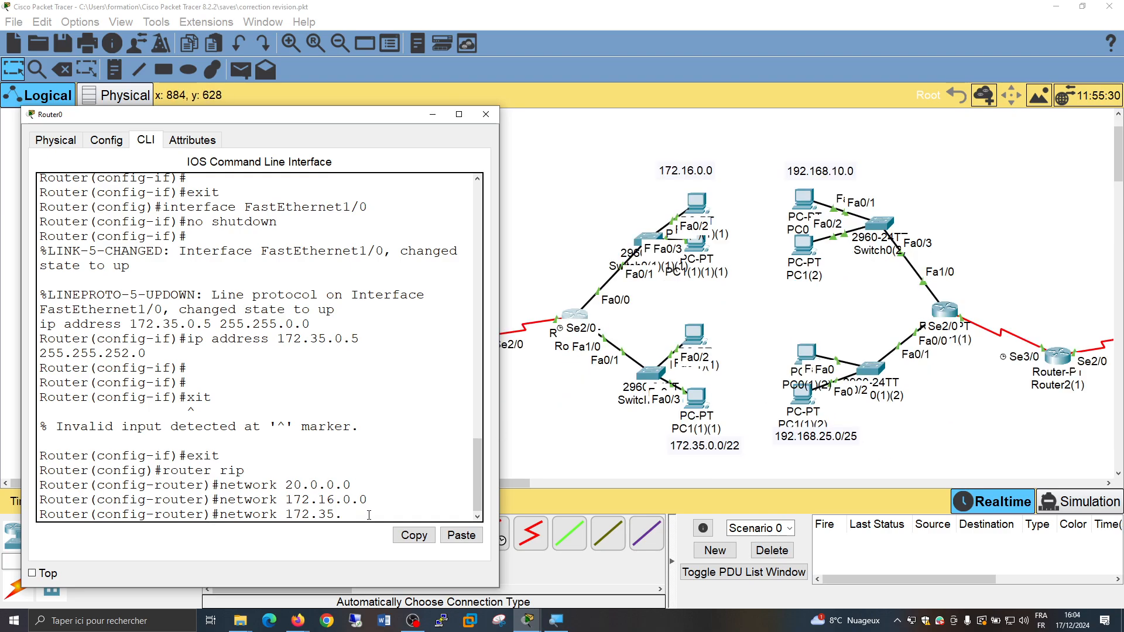
text(0.0)
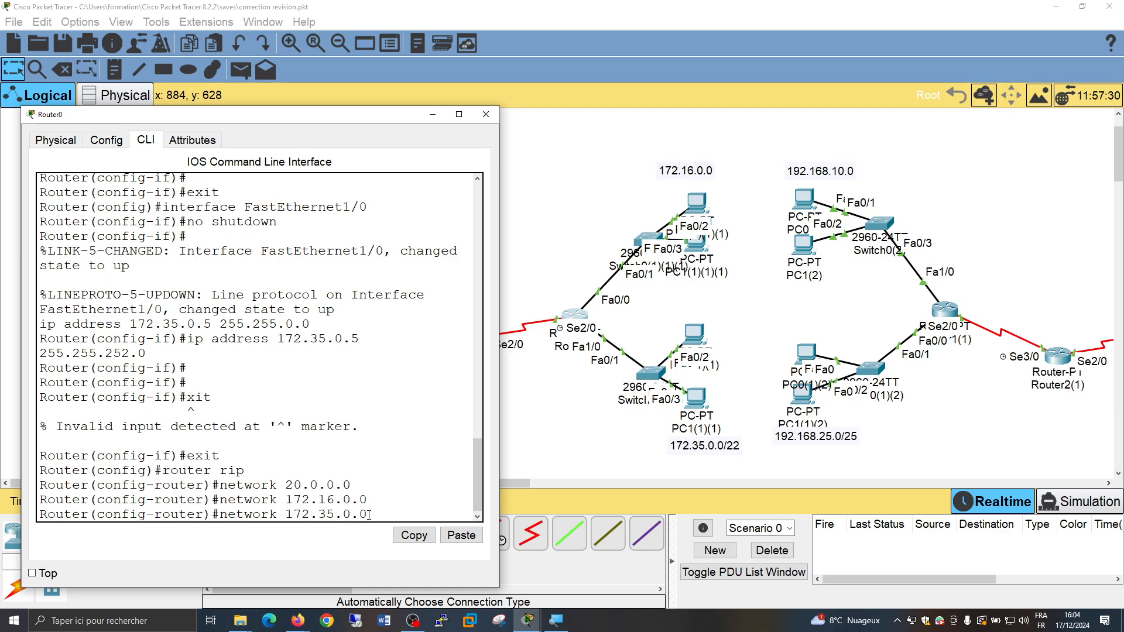
key(Return)
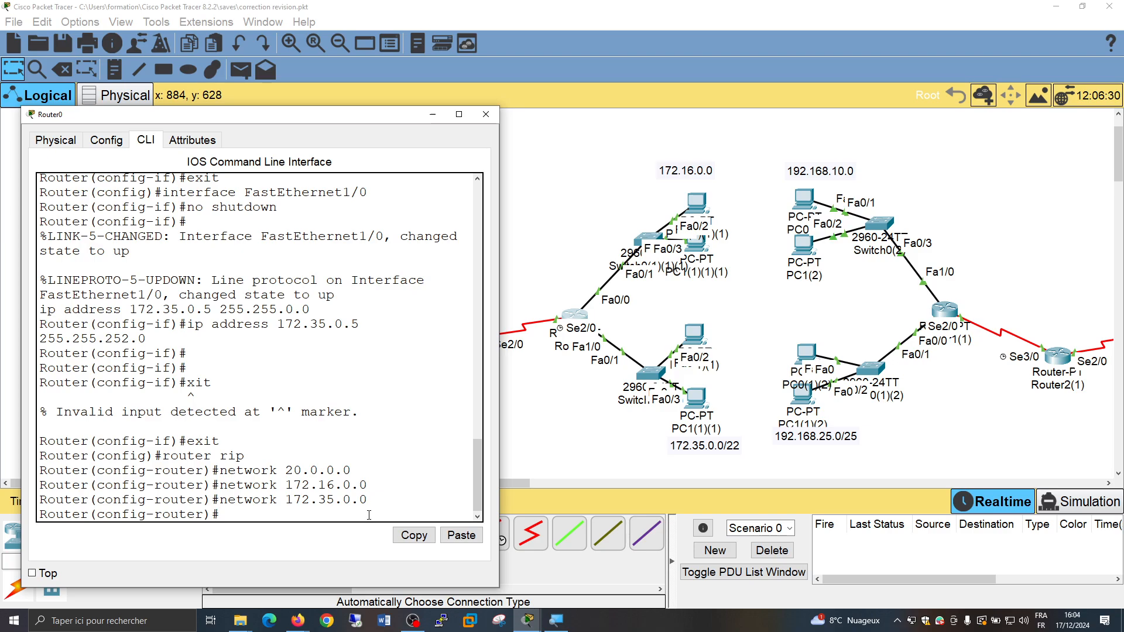
click(486, 115)
click(64, 44)
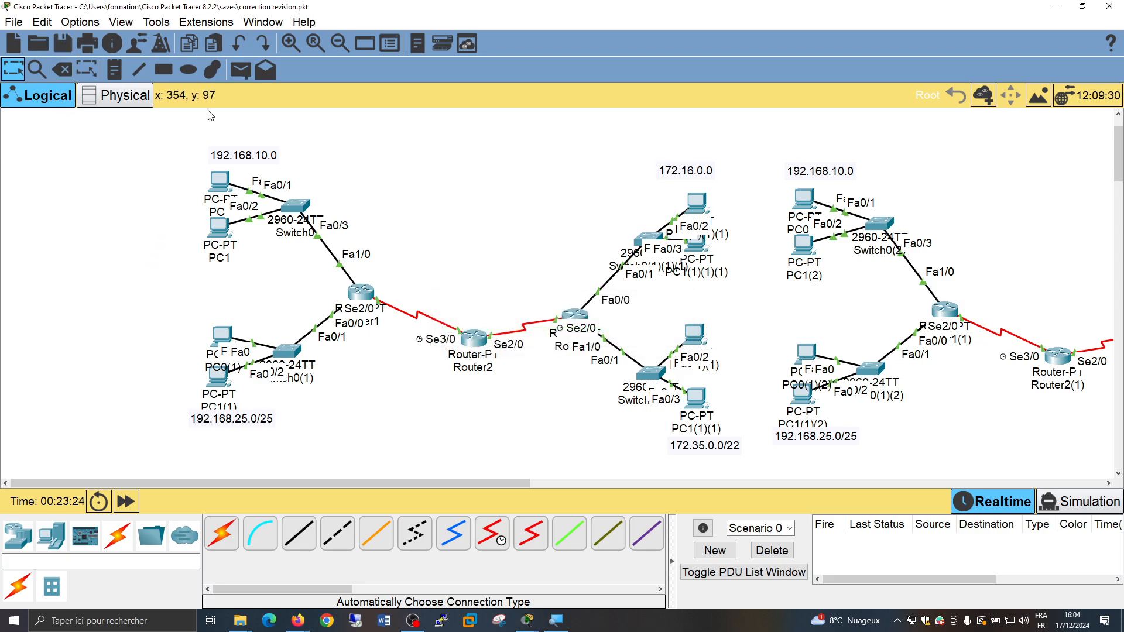
Send a simple PDU from PC0 in network 192.168.10.0 to PC1(1)(1) in 172.35.0.0/22 and fire it again
click(241, 70)
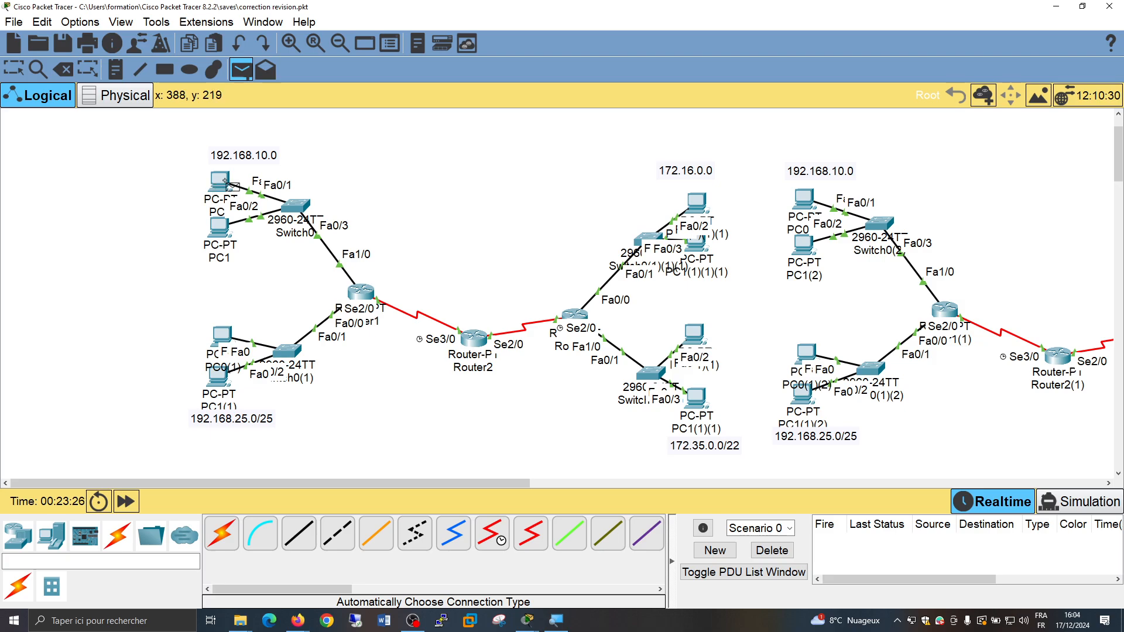
mouse_move(225, 181)
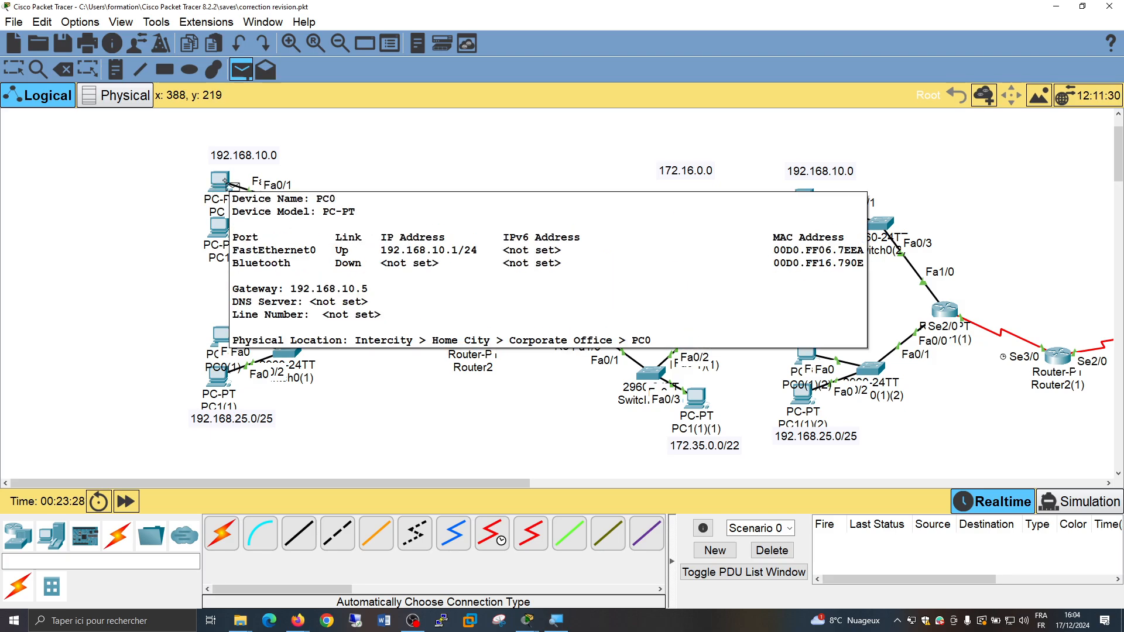
click(226, 181)
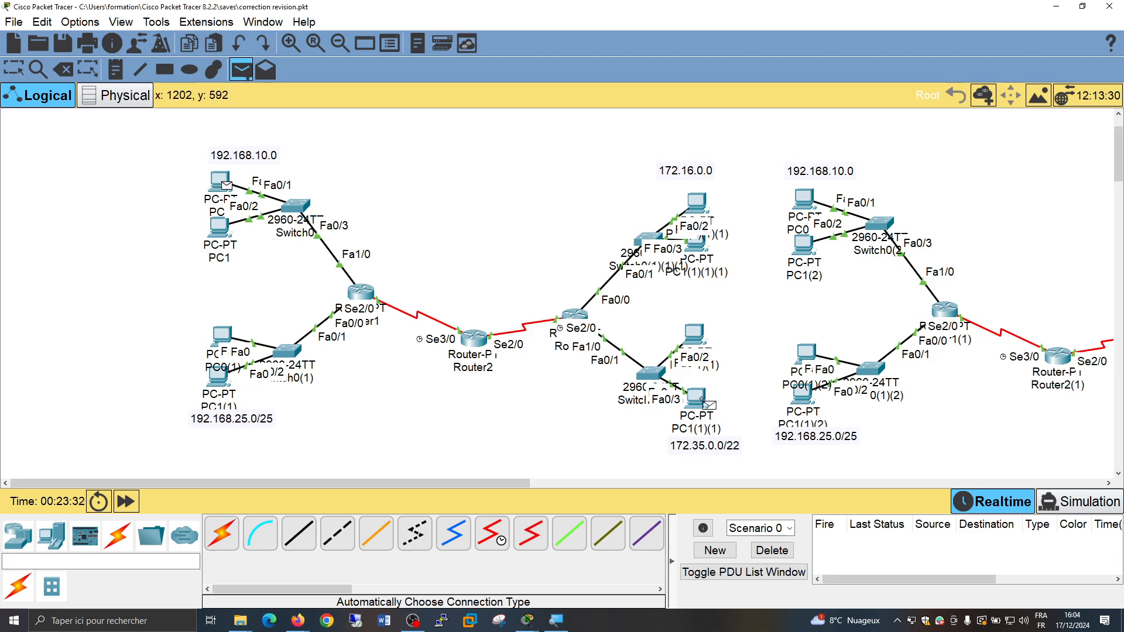
mouse_move(701, 400)
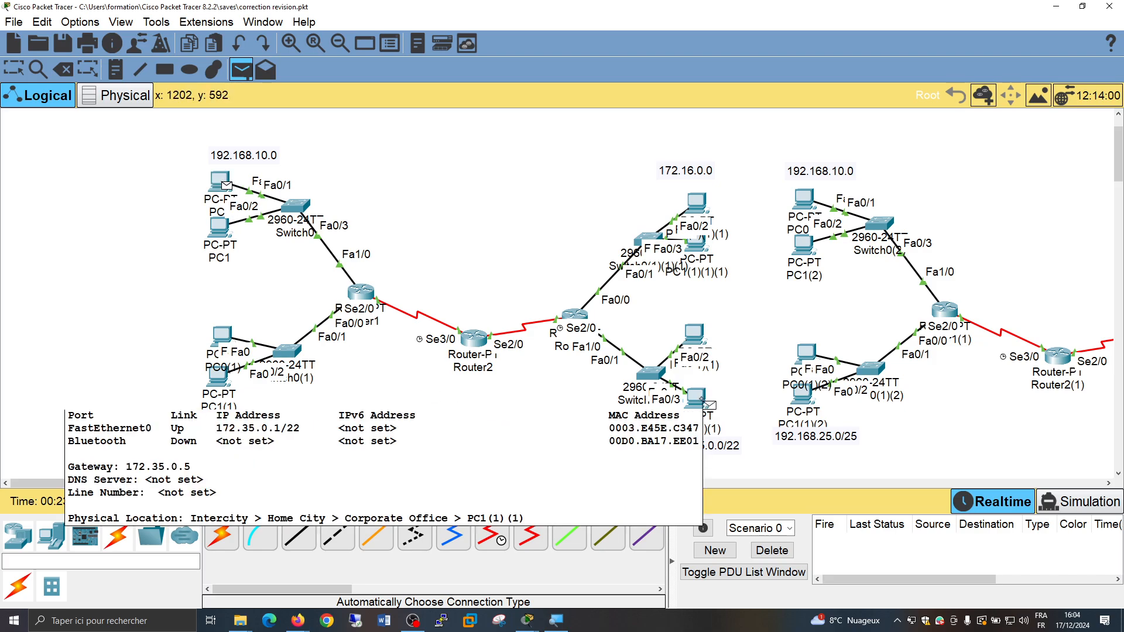
click(702, 399)
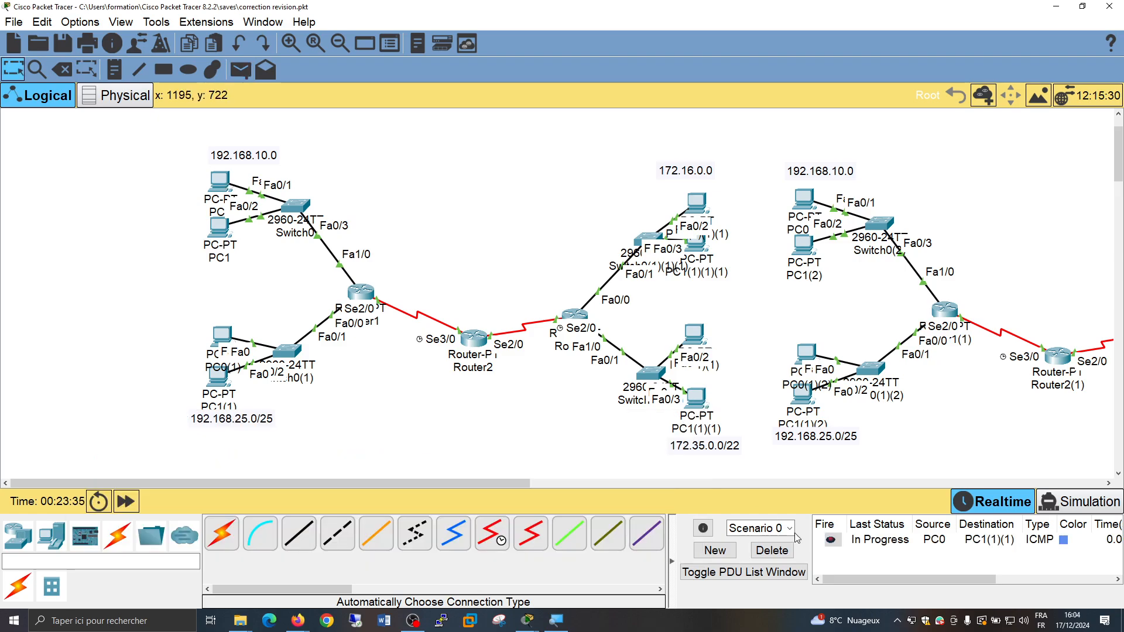
double_click(830, 543)
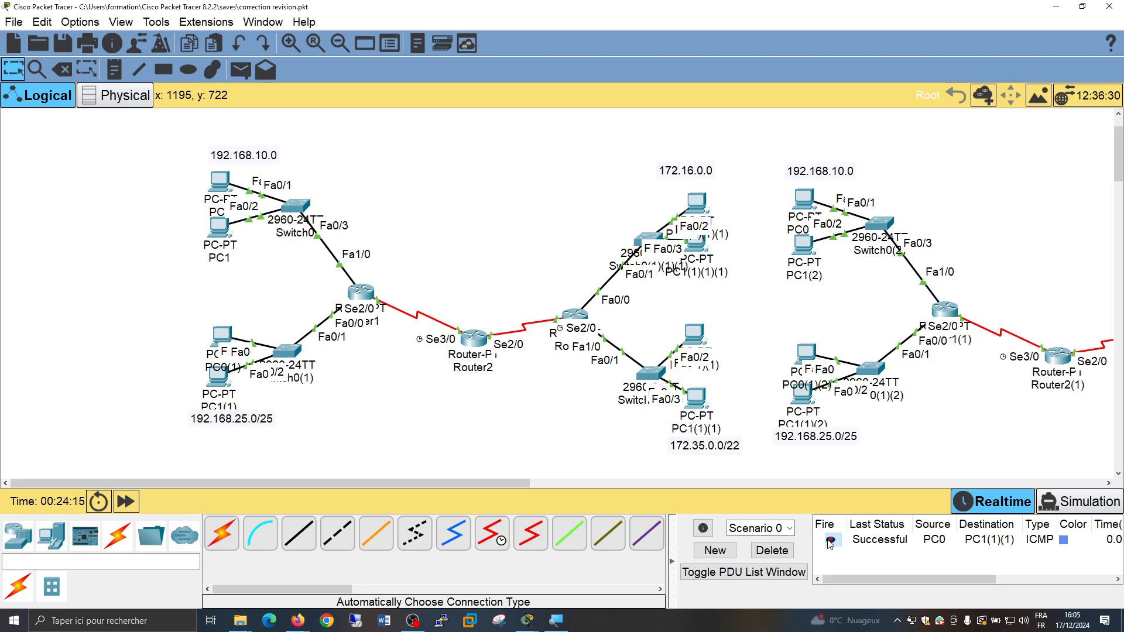
Review the RIP network statements in Router2's command line against its two serial links
click(471, 337)
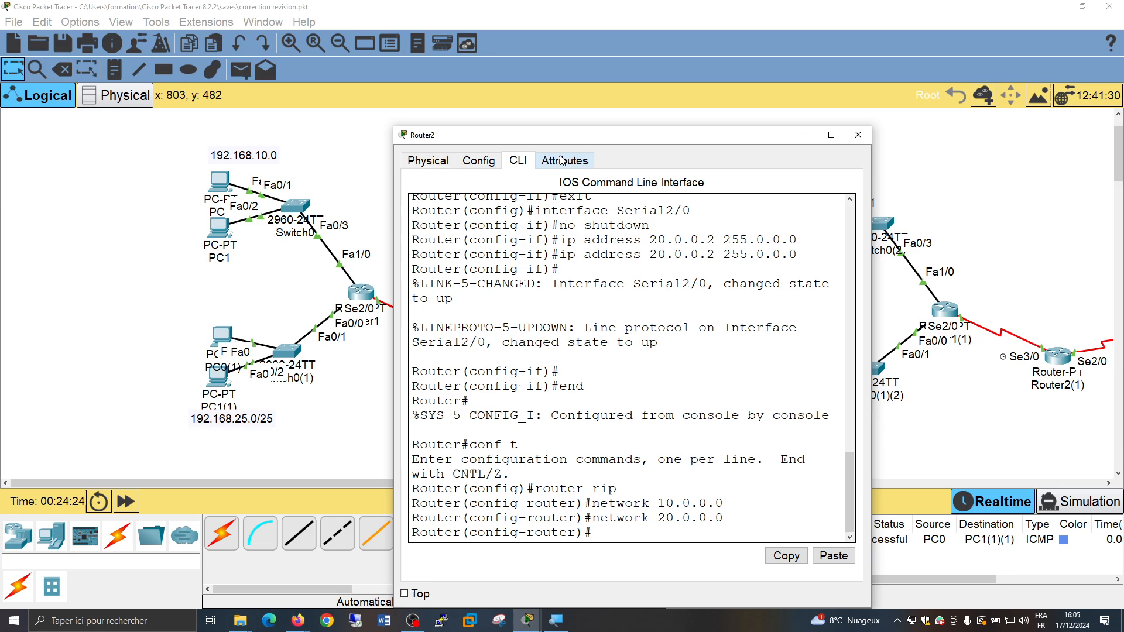
drag(562, 134, 807, 138)
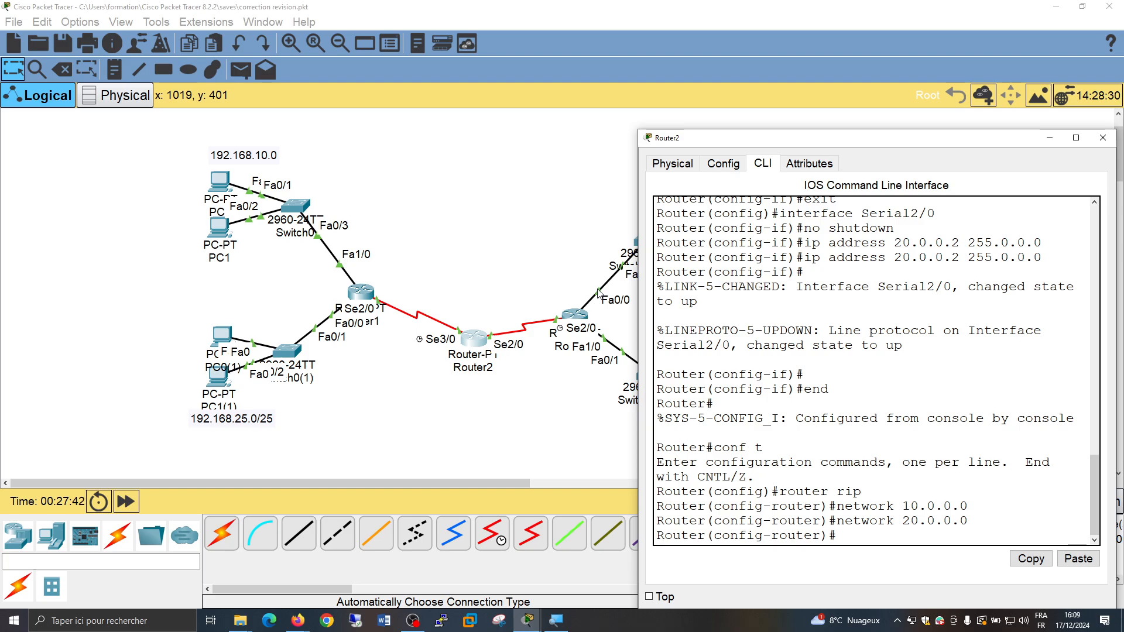
click(531, 398)
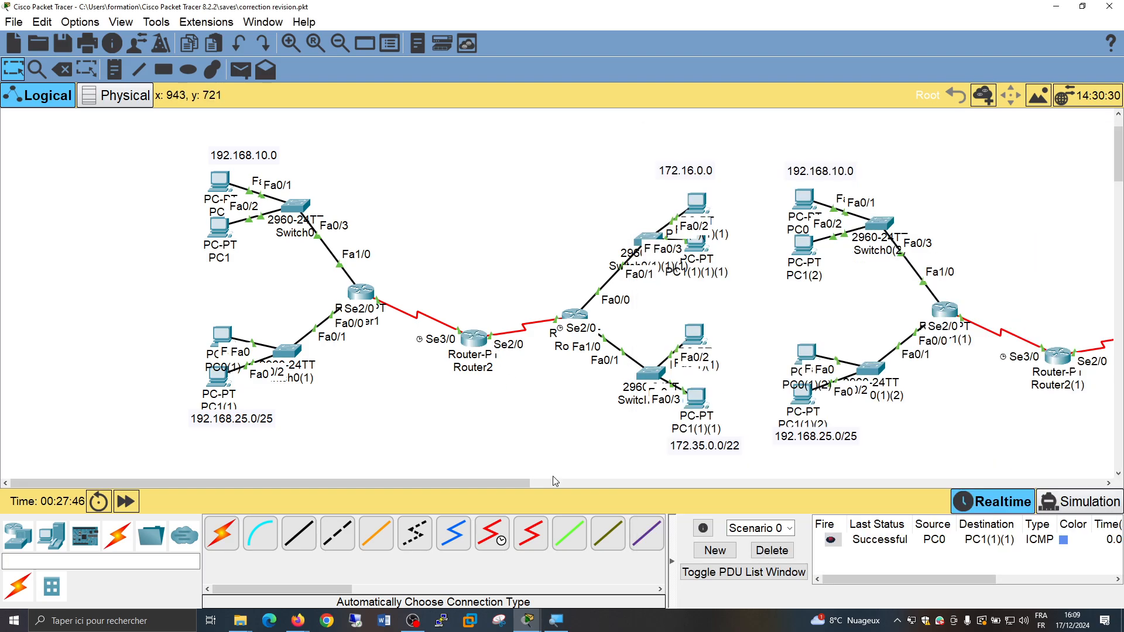
key(alt+Tab)
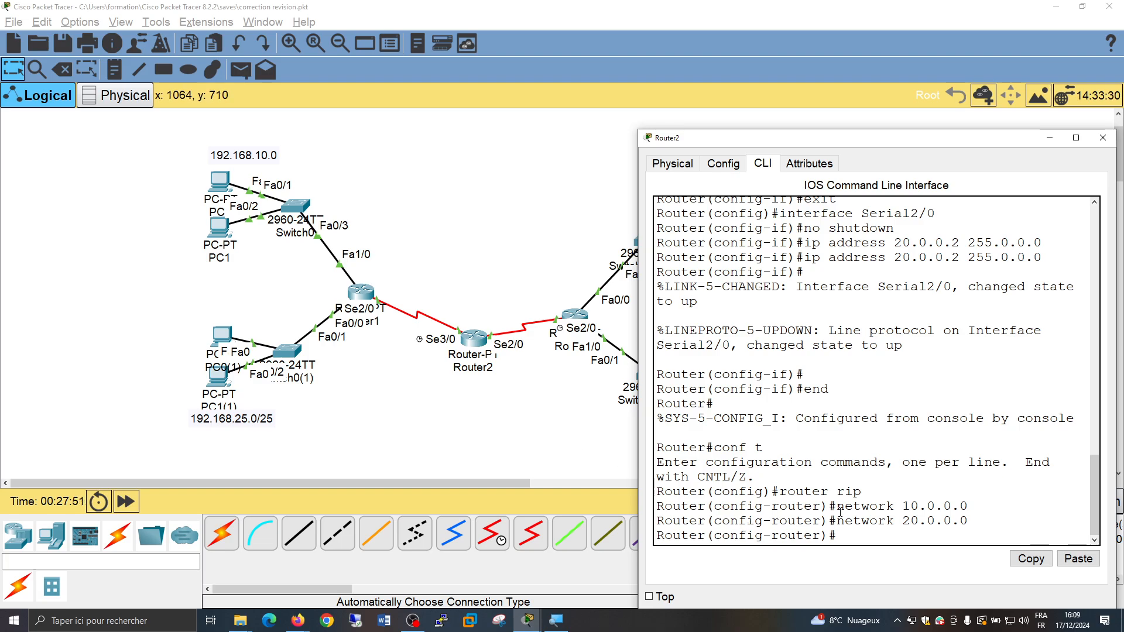
drag(840, 511, 963, 520)
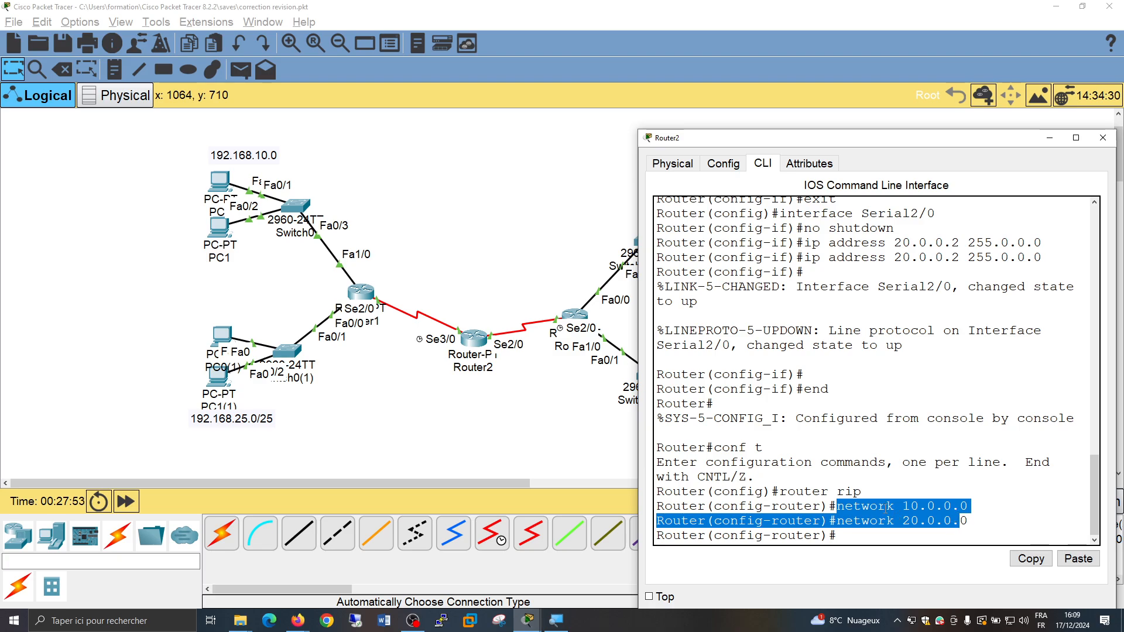
drag(838, 508, 969, 506)
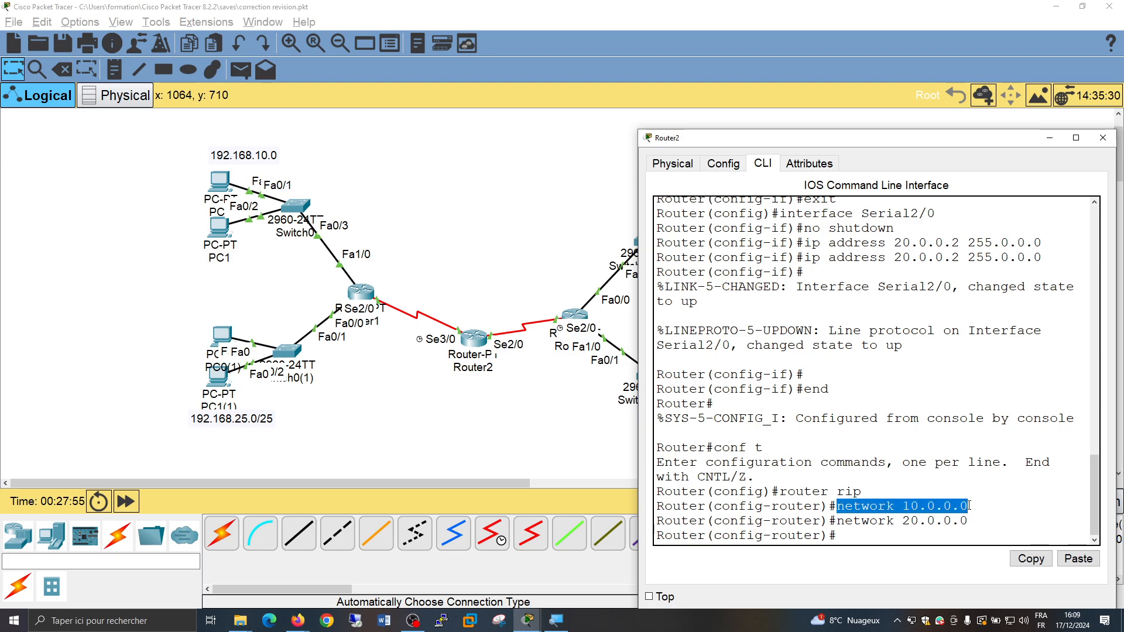
drag(846, 521, 934, 521)
click(479, 384)
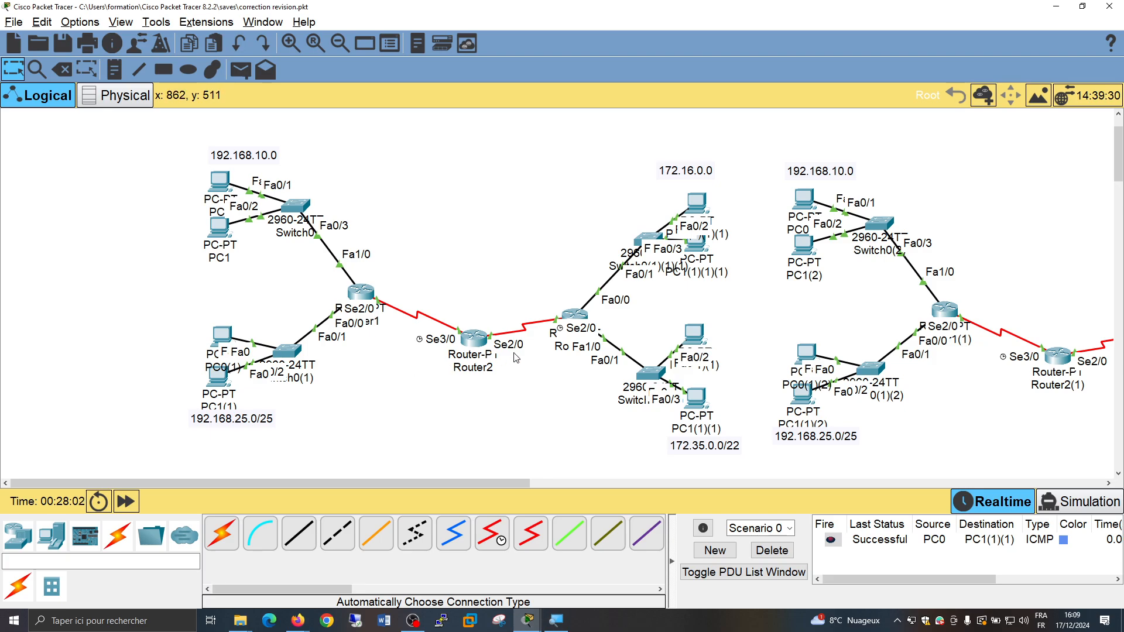
Review the RIP network statements in Router0's command line and close its window
click(578, 317)
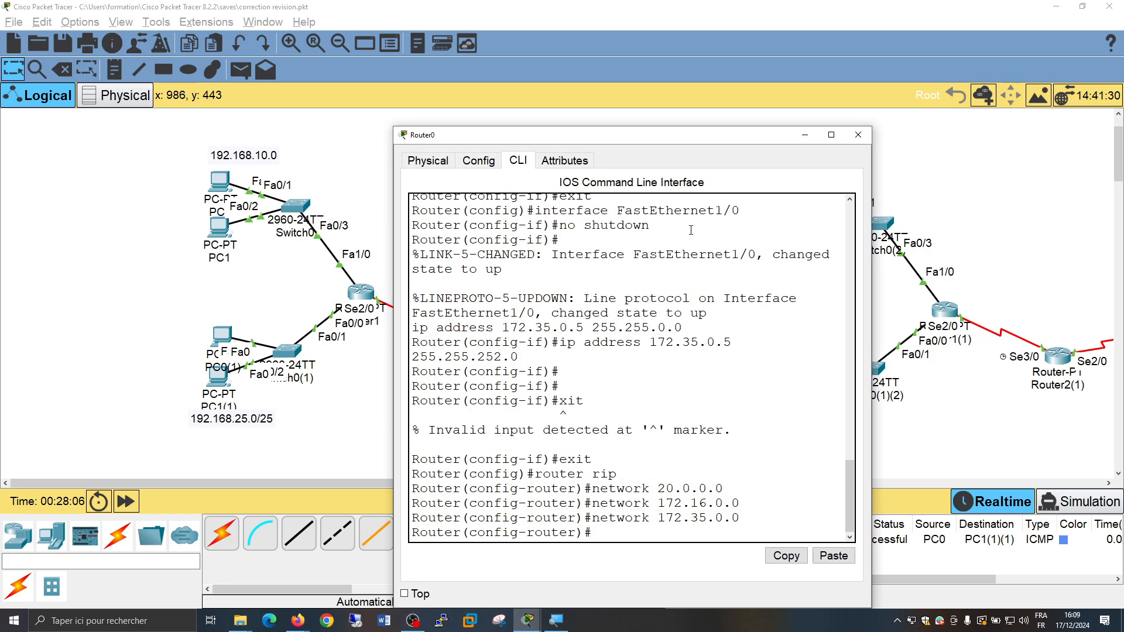
scroll(694, 233, up, 1)
scroll(694, 233, down, 1)
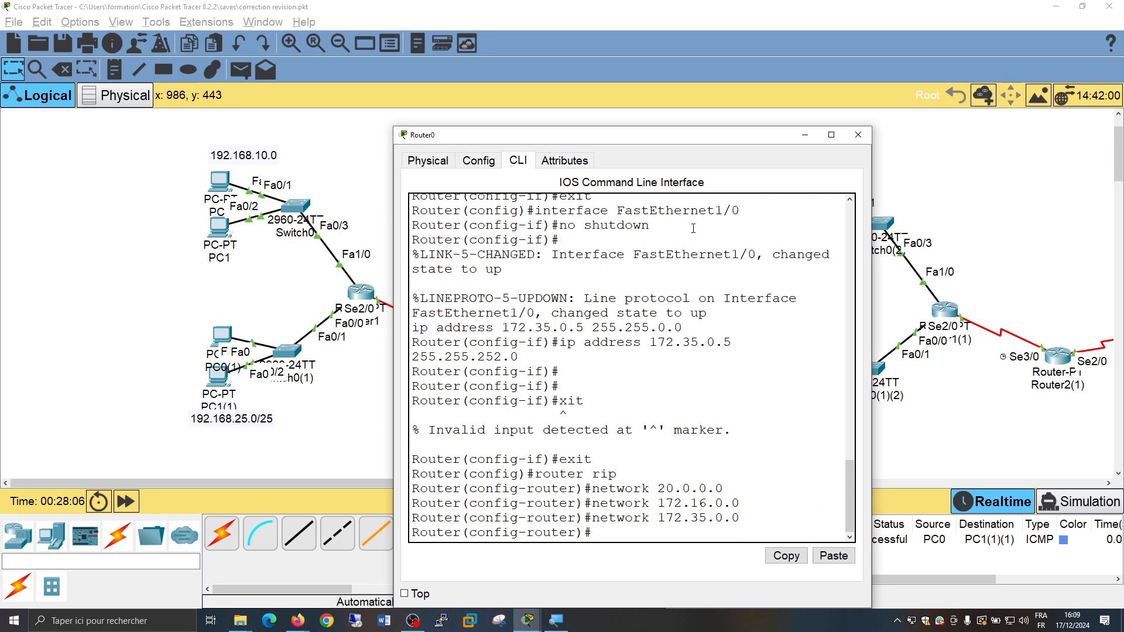
click(858, 134)
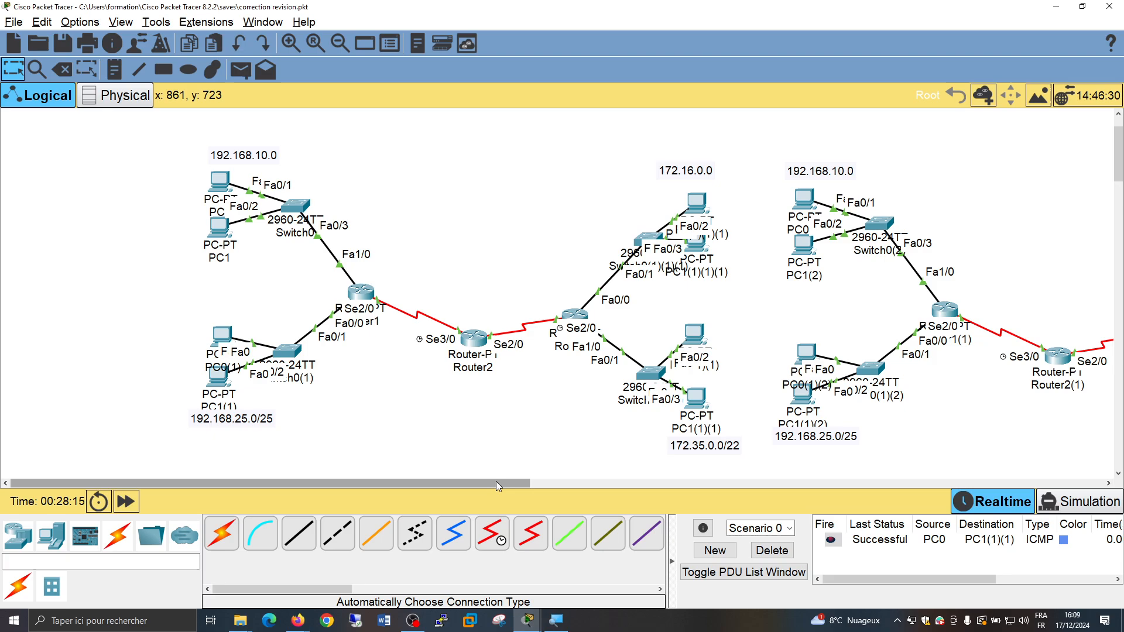
Save the topology file and enter global configuration mode in the command line of Router1(1) in the copied network
drag(497, 484, 715, 483)
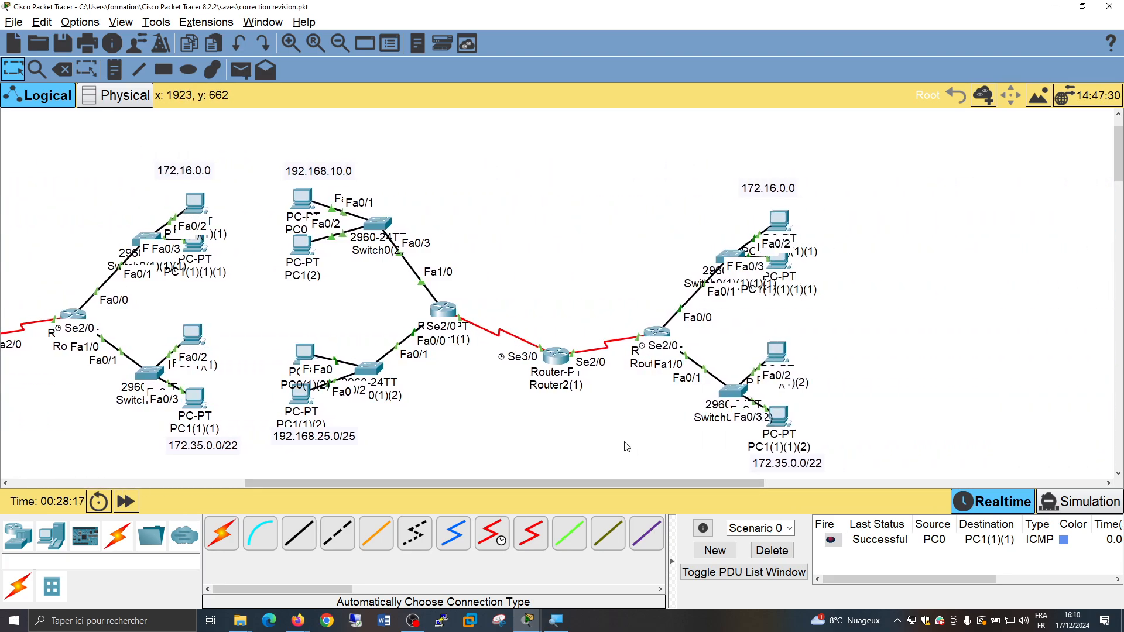
click(63, 43)
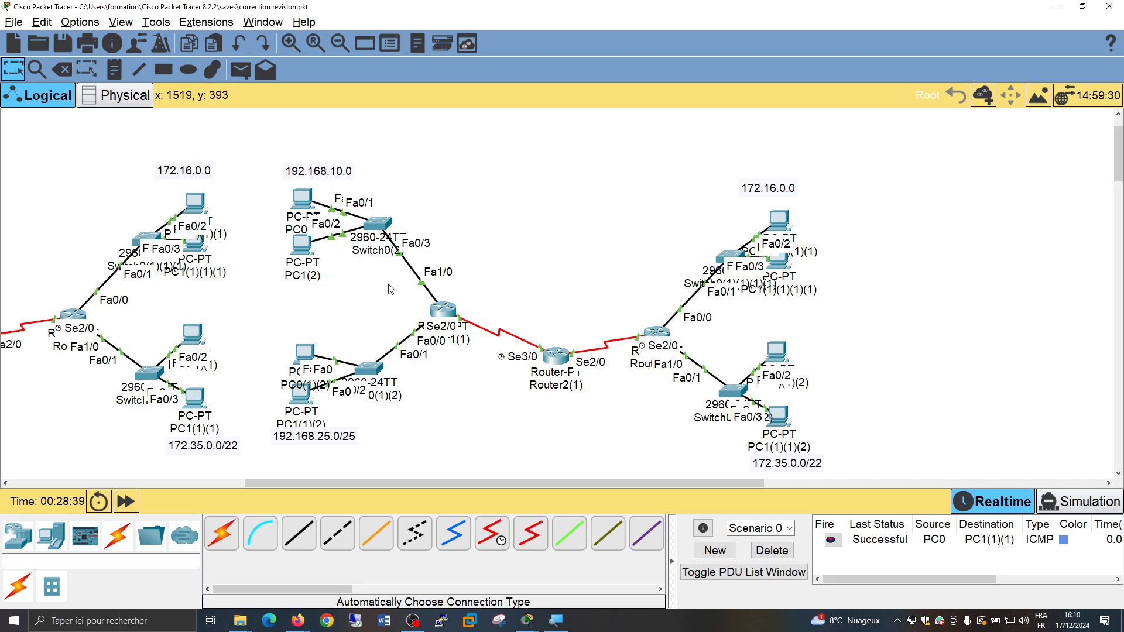
click(450, 315)
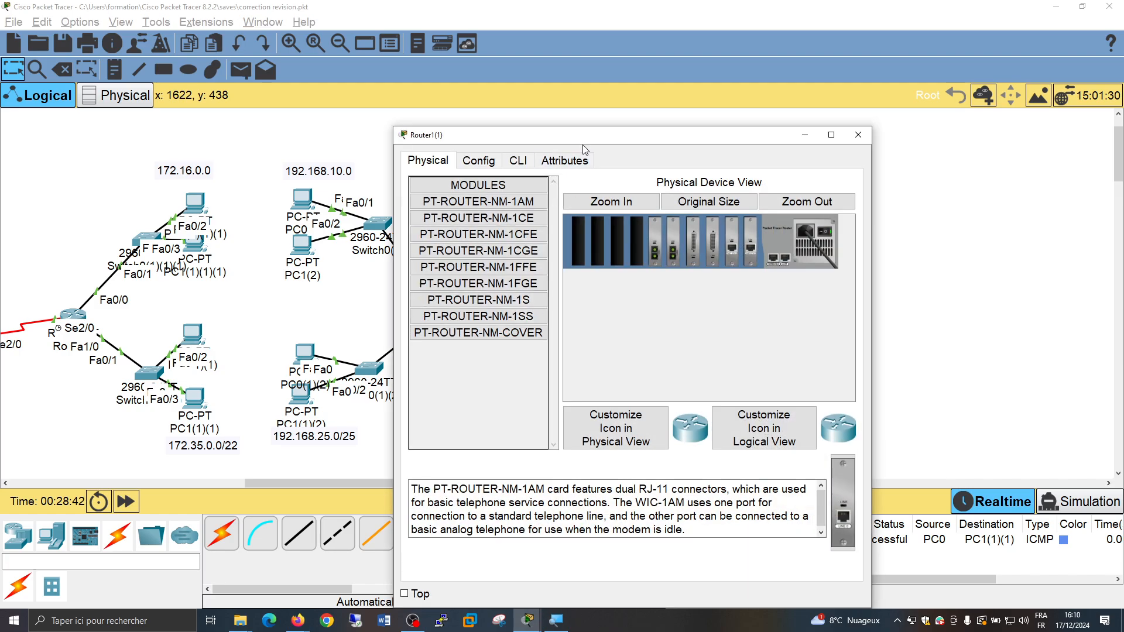
drag(582, 130, 797, 97)
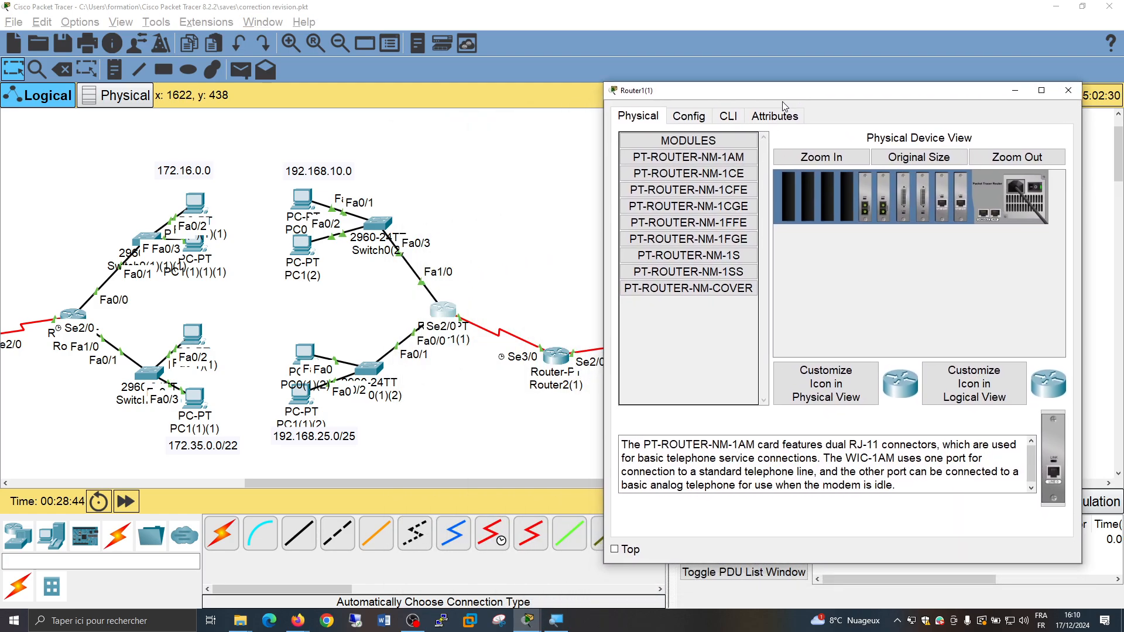
click(723, 119)
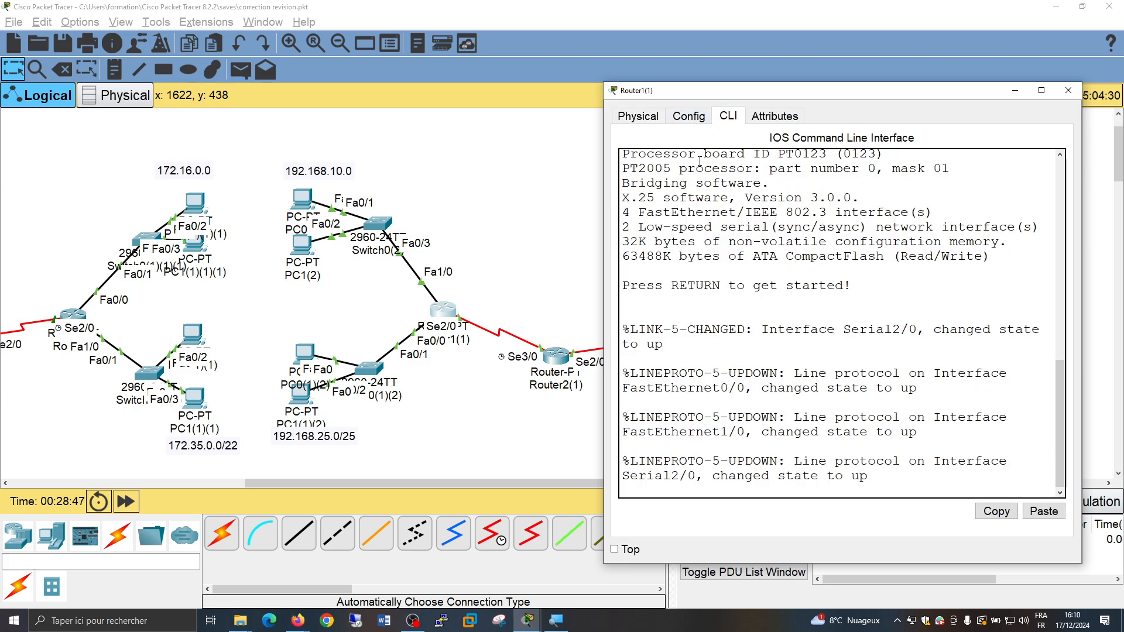
key(Return)
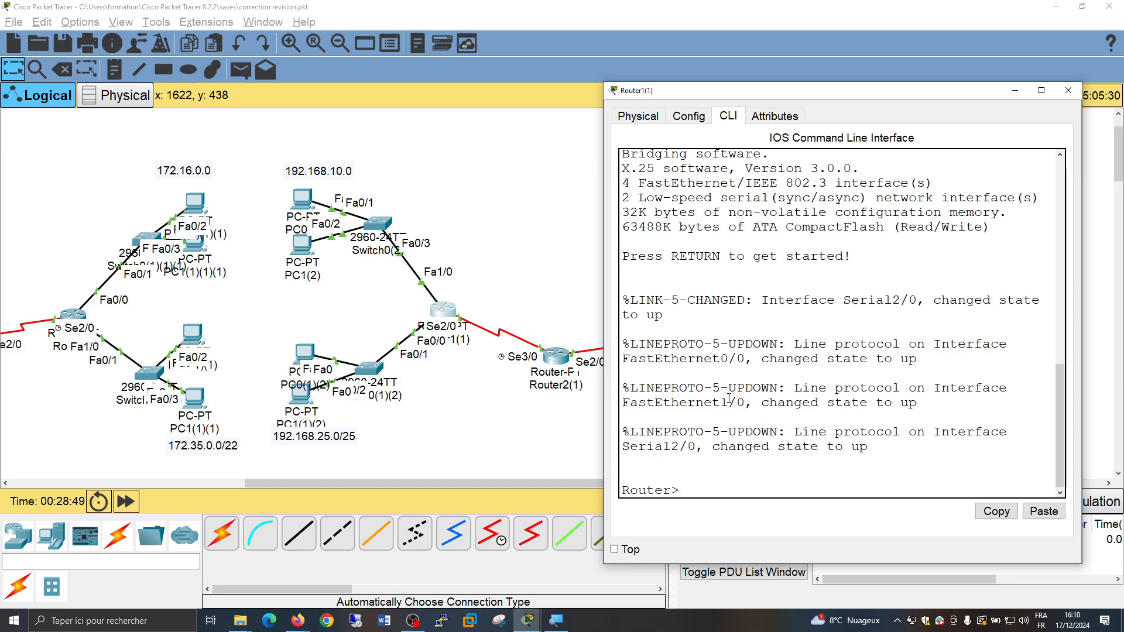
text(en)
key(Return)
text(conf t)
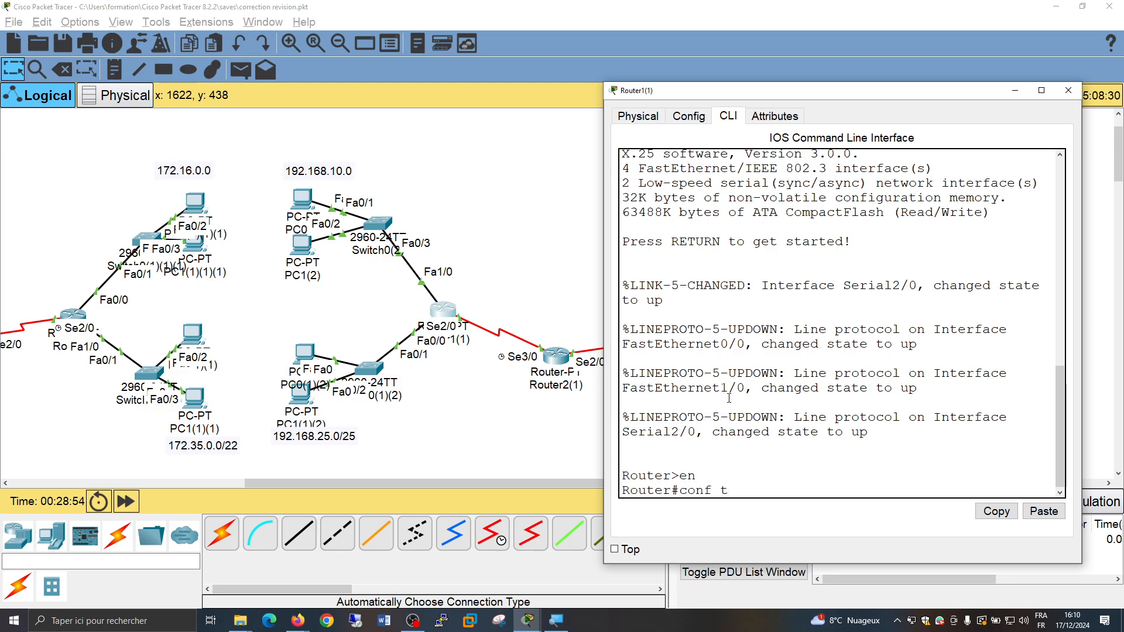
key(Return)
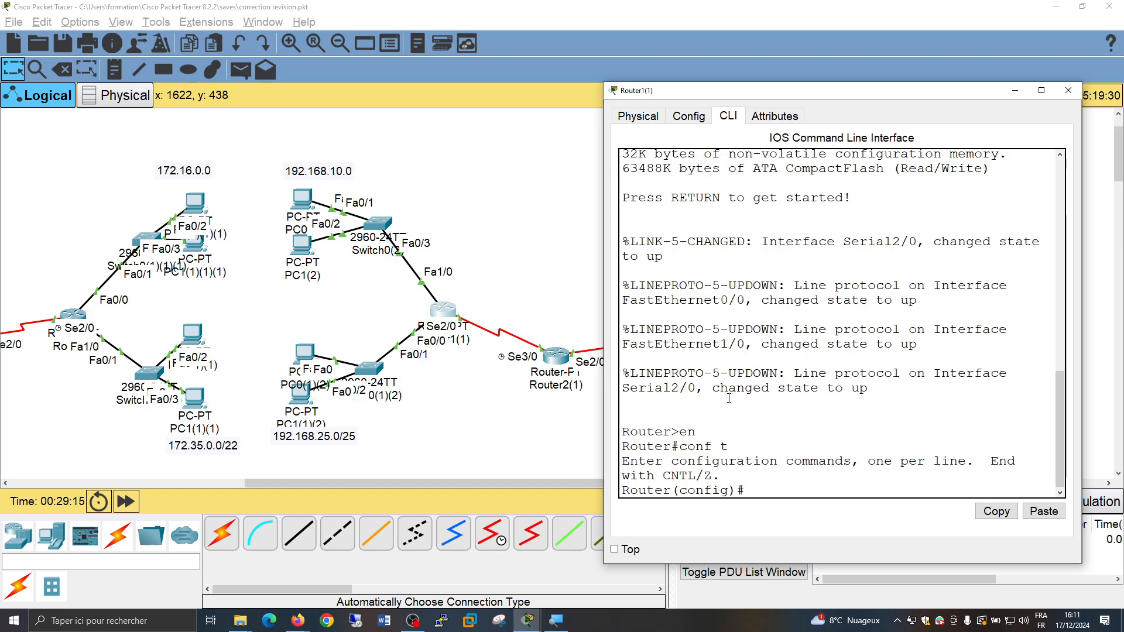
Add a static route on Router1(1) to network 172.16.0.0 with mask 255.255.0.0 through next hop 10.0.0.2
text(ip route)
drag(885, 96, 532, 128)
text(17)
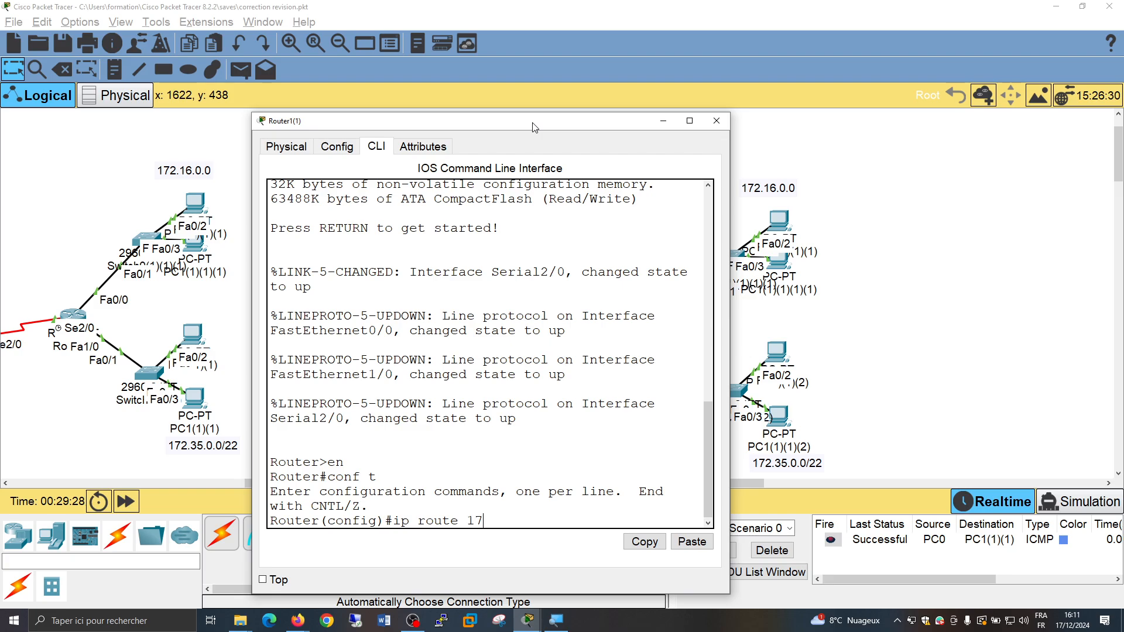
text(2.16.0.0)
text(255.255.0.0)
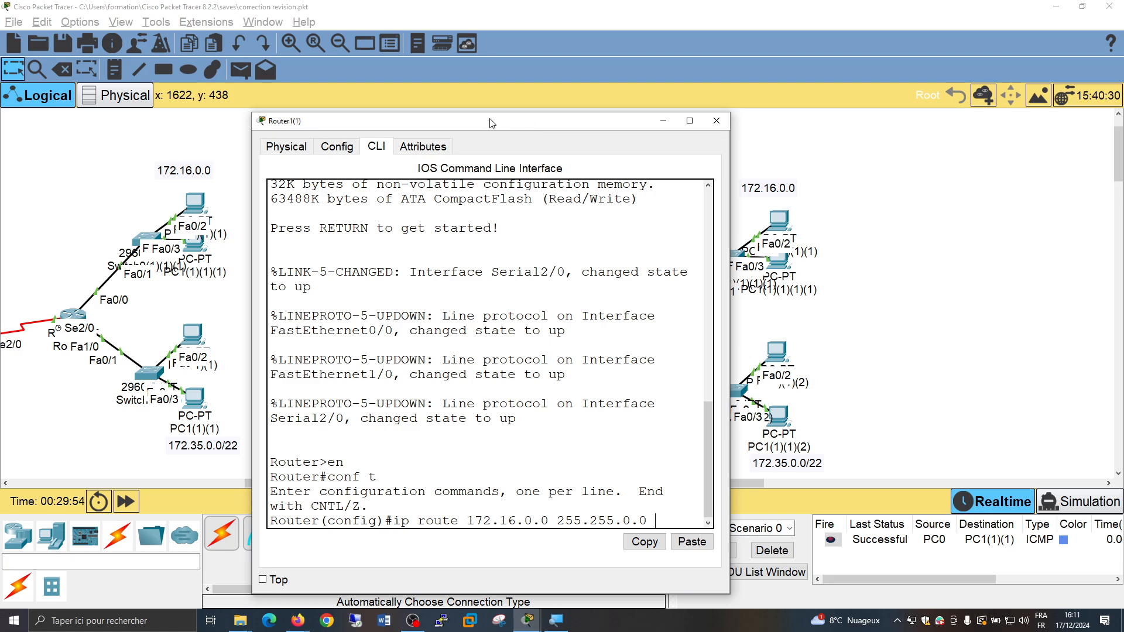
drag(491, 123, 584, 439)
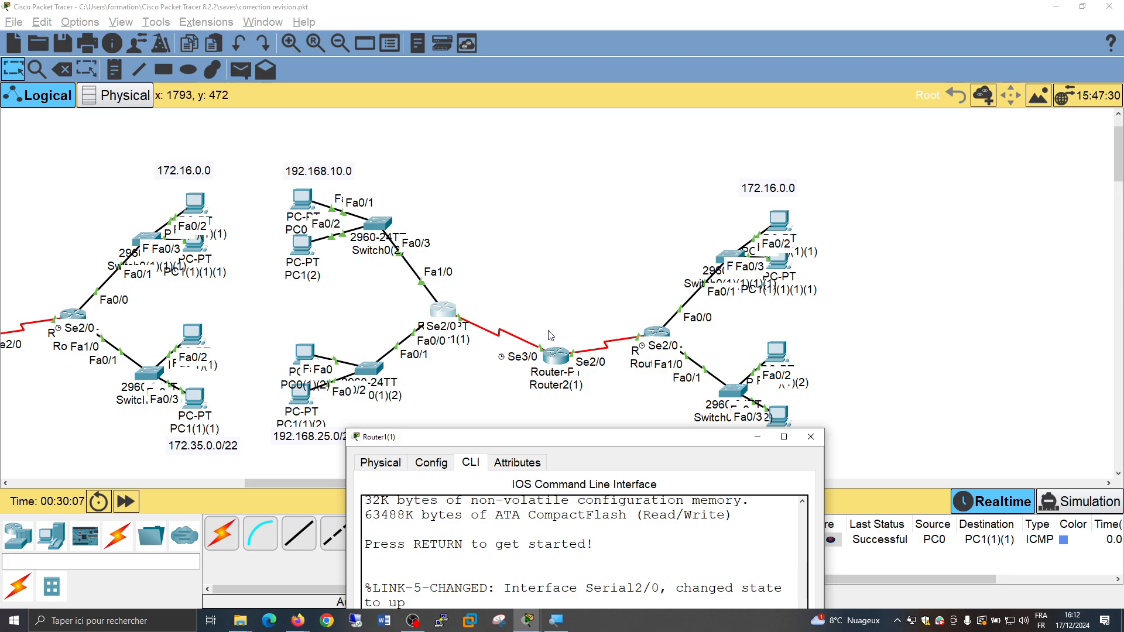
drag(582, 443, 555, 158)
text(172.16.0.0 255.255.0.0 1)
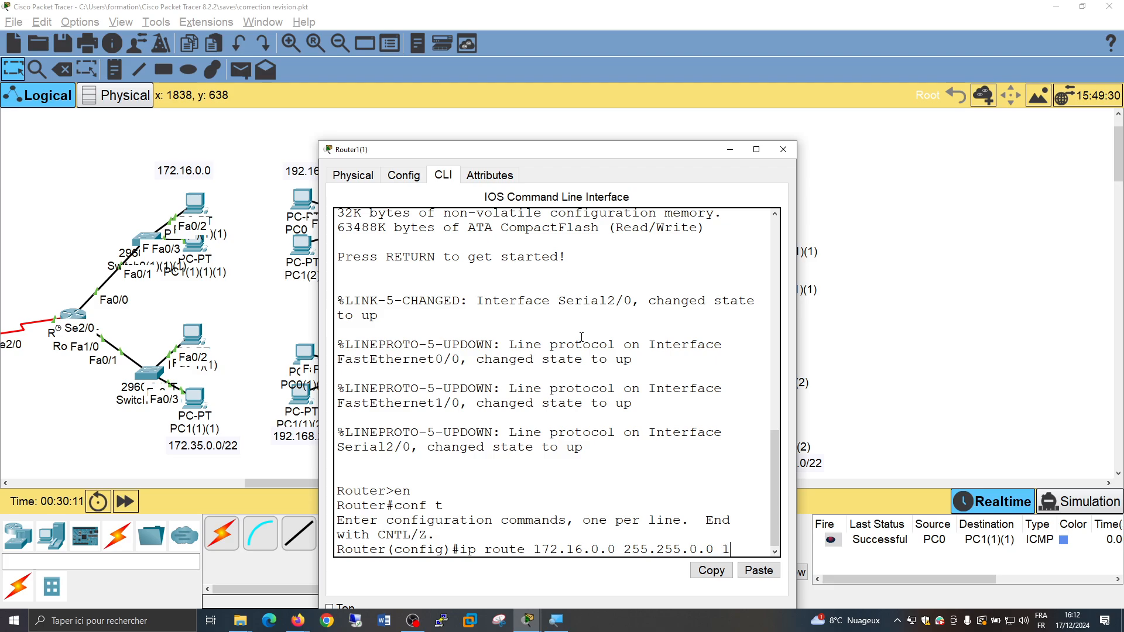
text(0.0.0.2)
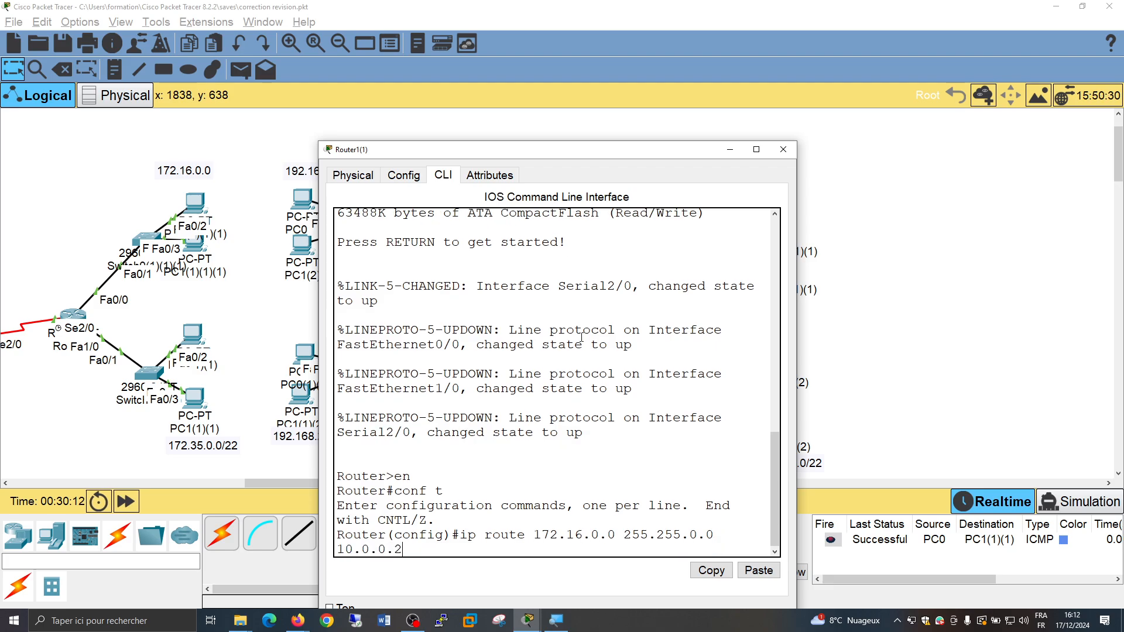
drag(560, 155, 880, 112)
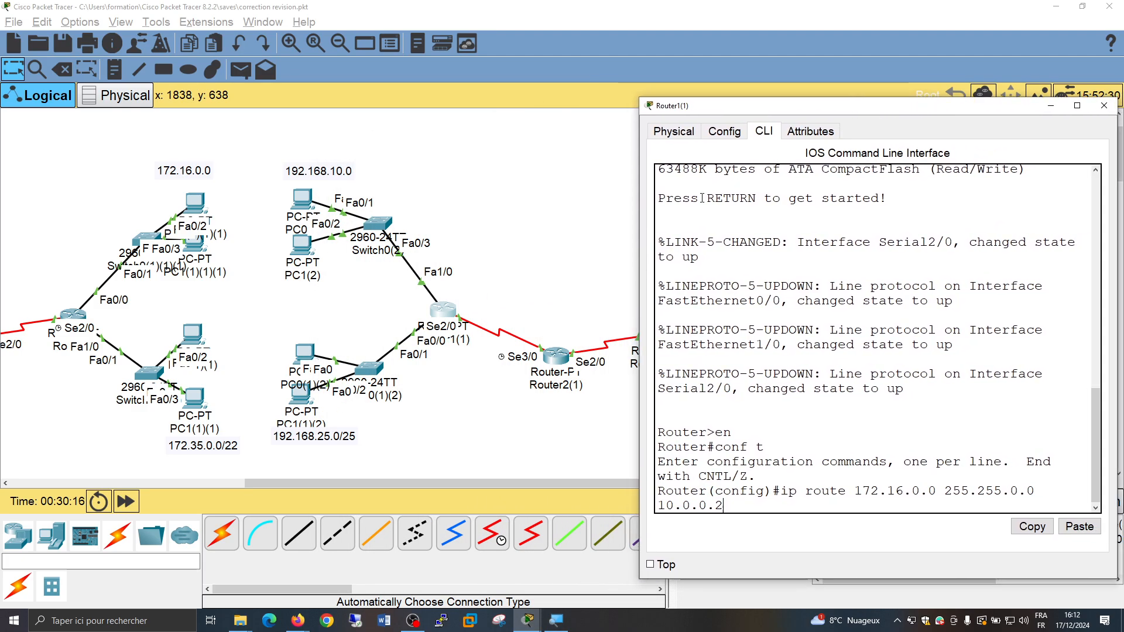
click(560, 252)
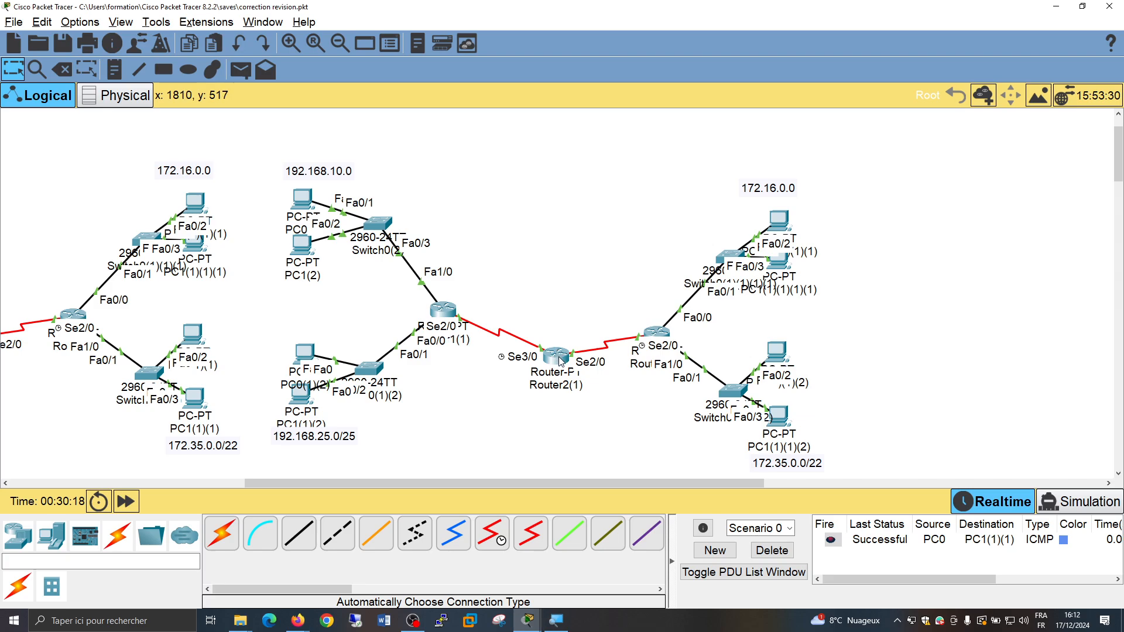
mouse_move(559, 361)
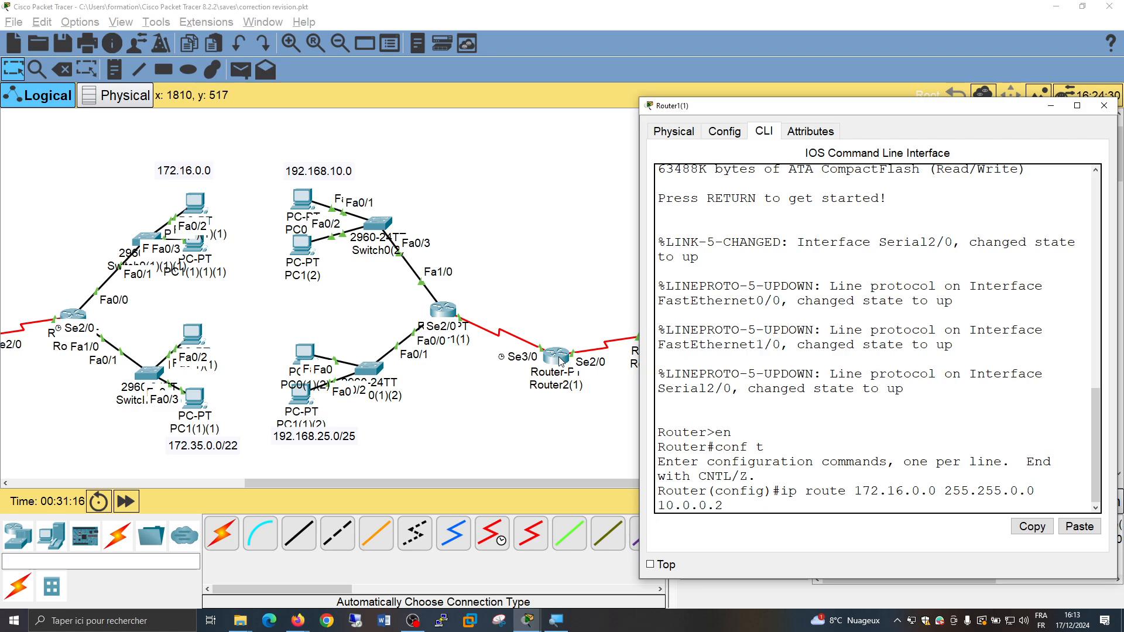
key(Return)
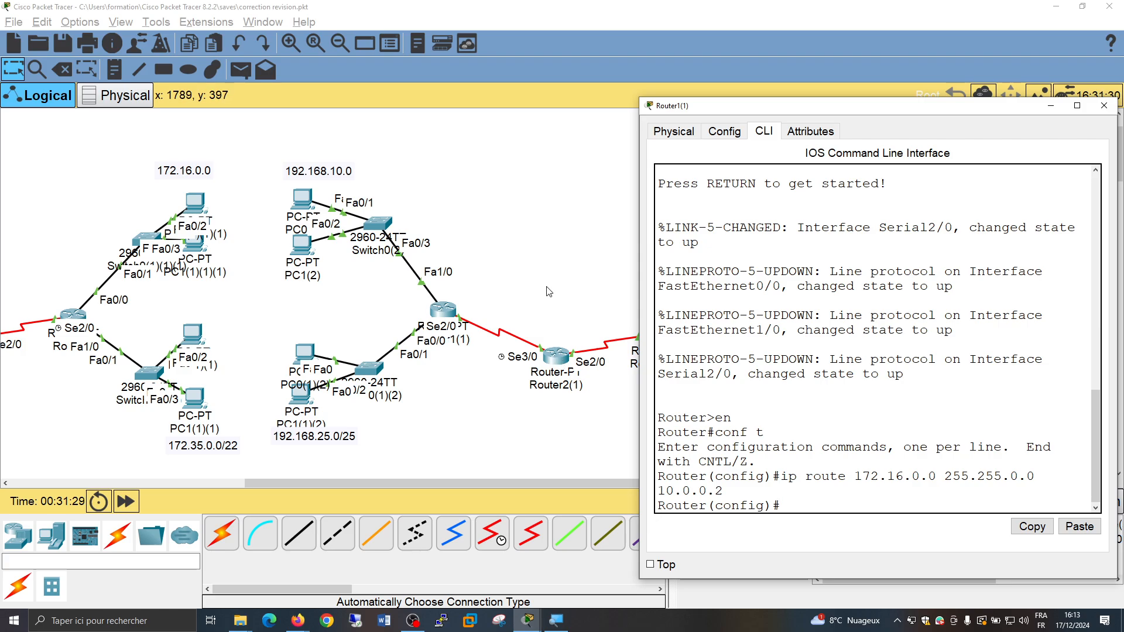
Open the command line of Router2(1) and enter global configuration mode
click(578, 285)
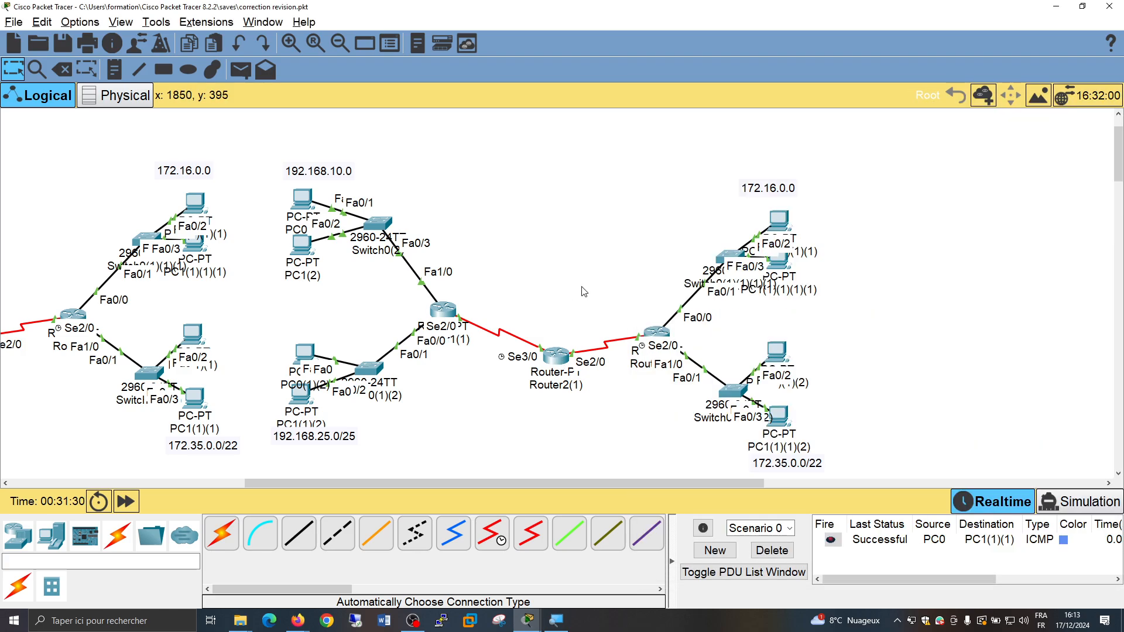
click(555, 360)
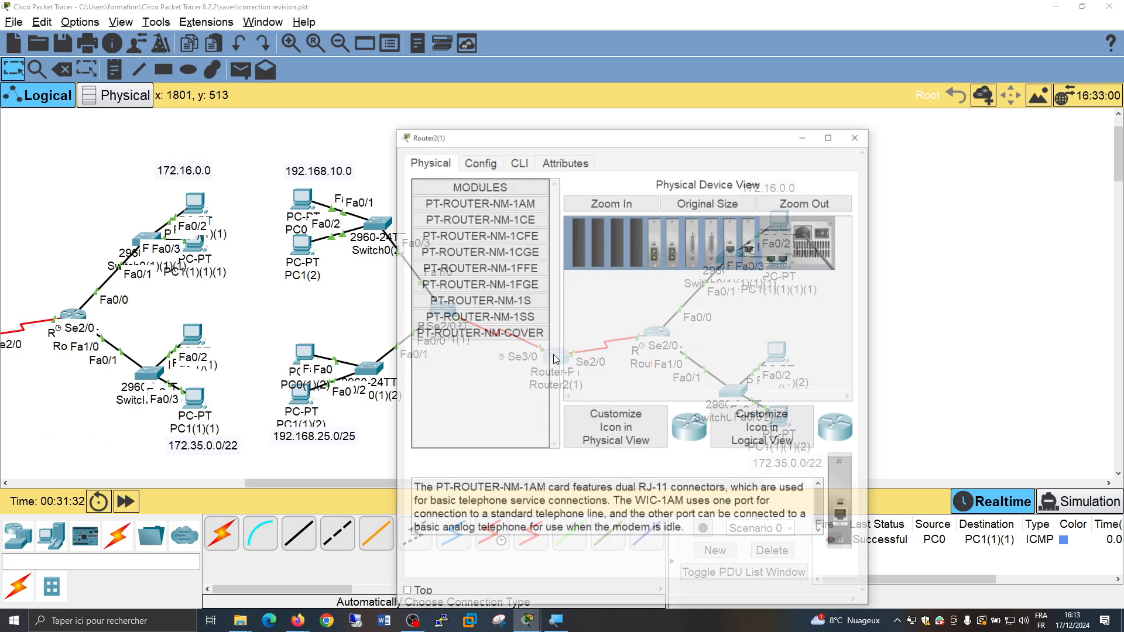
click(484, 166)
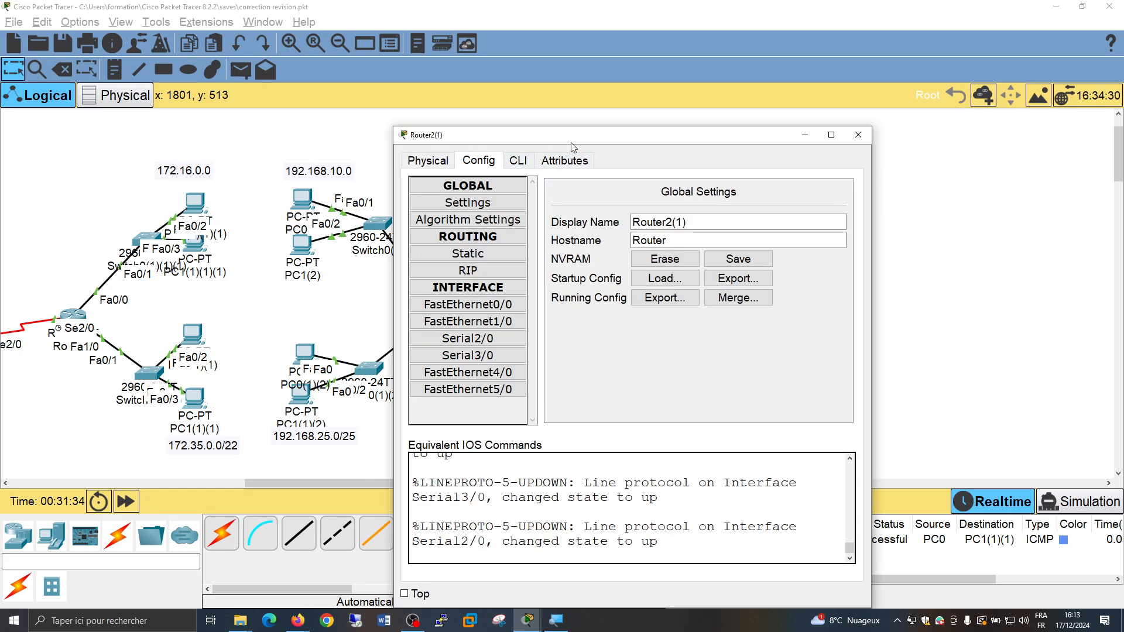
click(521, 162)
drag(595, 138, 811, 109)
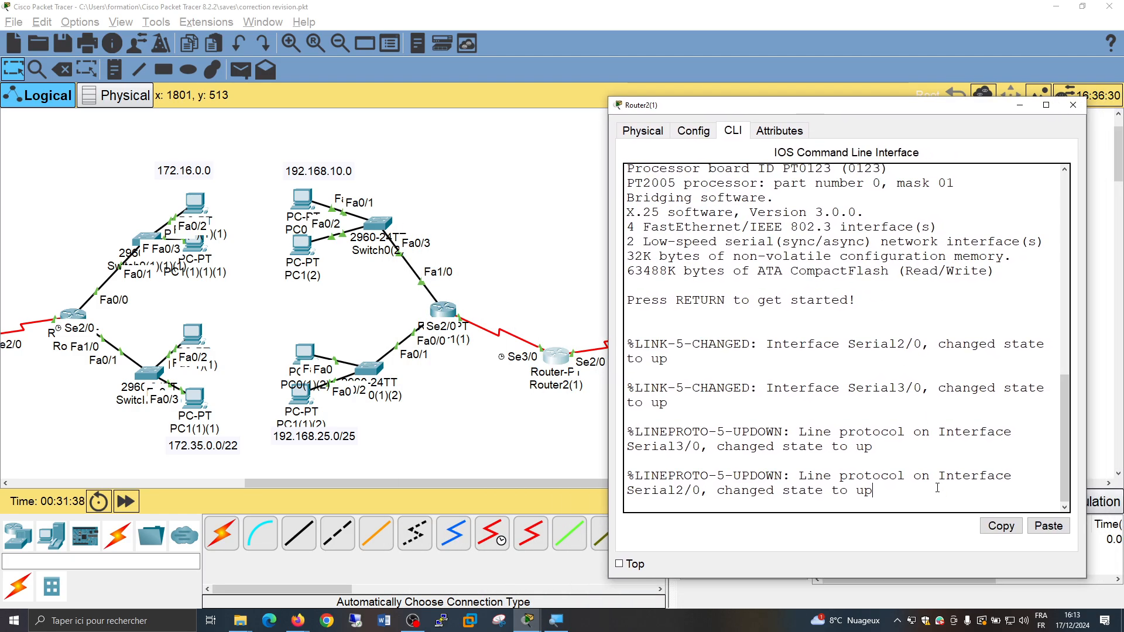
key(Return)
text(en)
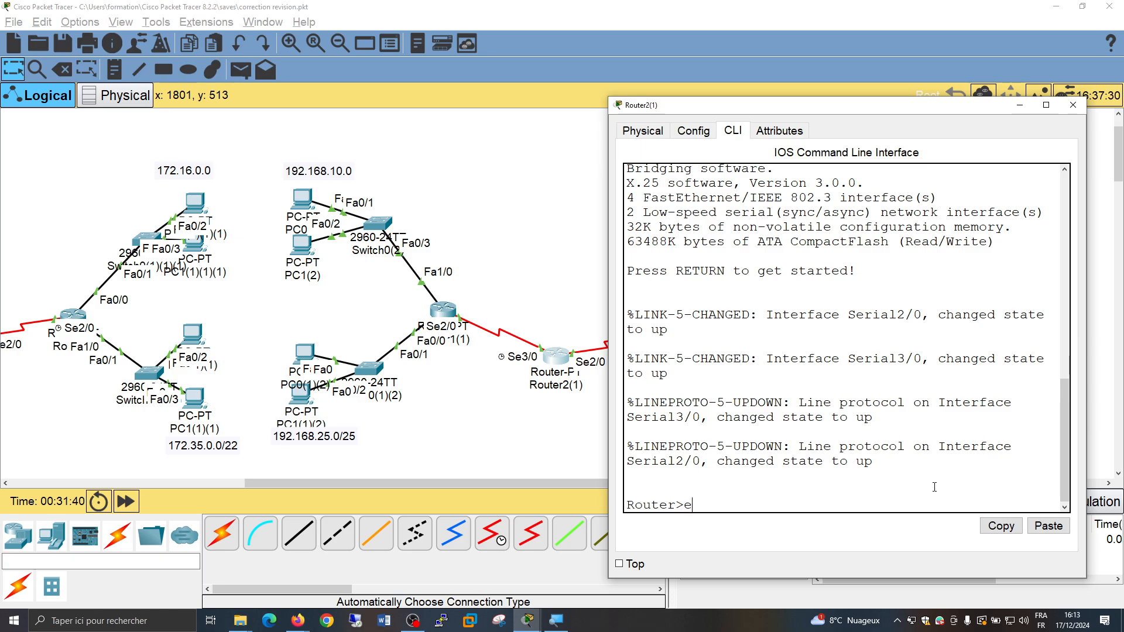
key(Return)
text(conf t)
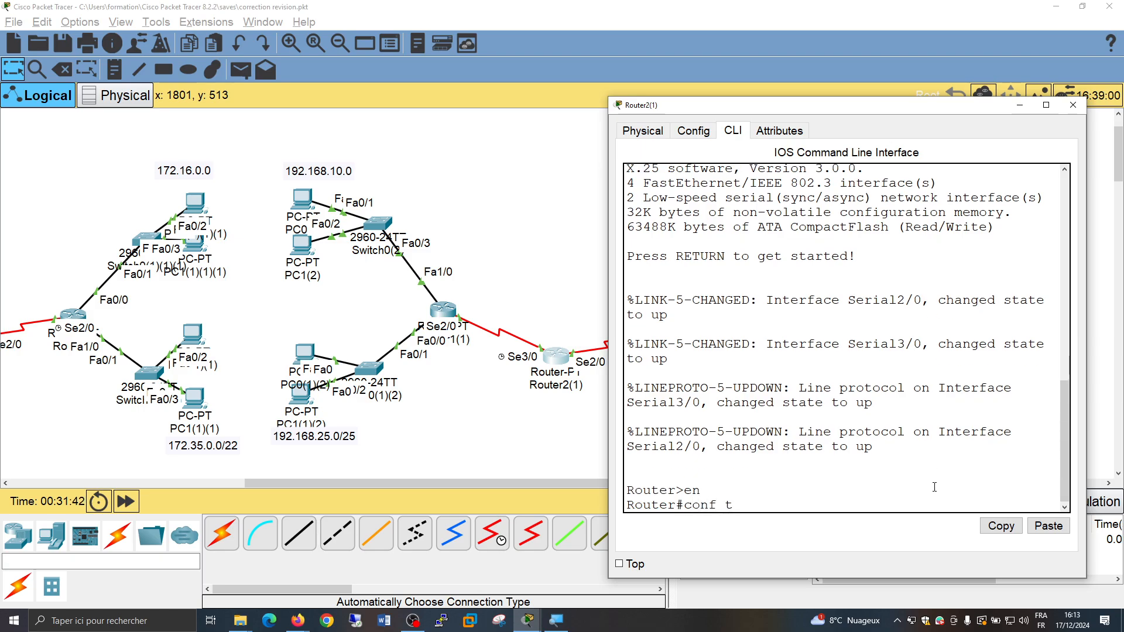
key(Return)
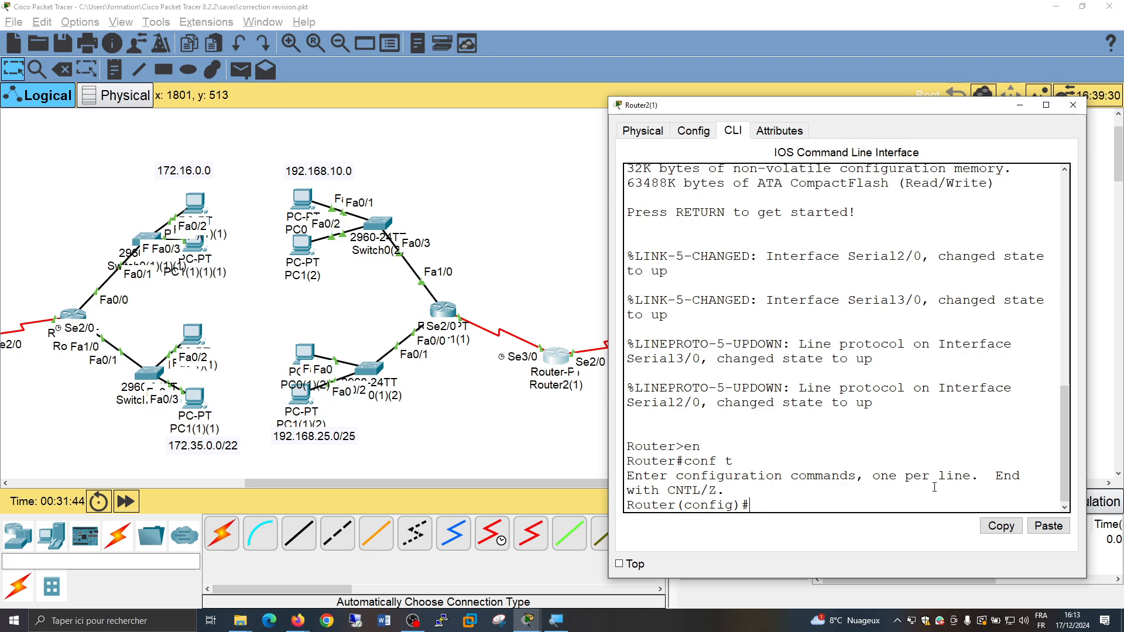
Add a static route on Router2(1) to network 172.16.0.0 with mask 255.255.0.0 through next hop 20.0.0.1
text(ip route 172.16.0.0)
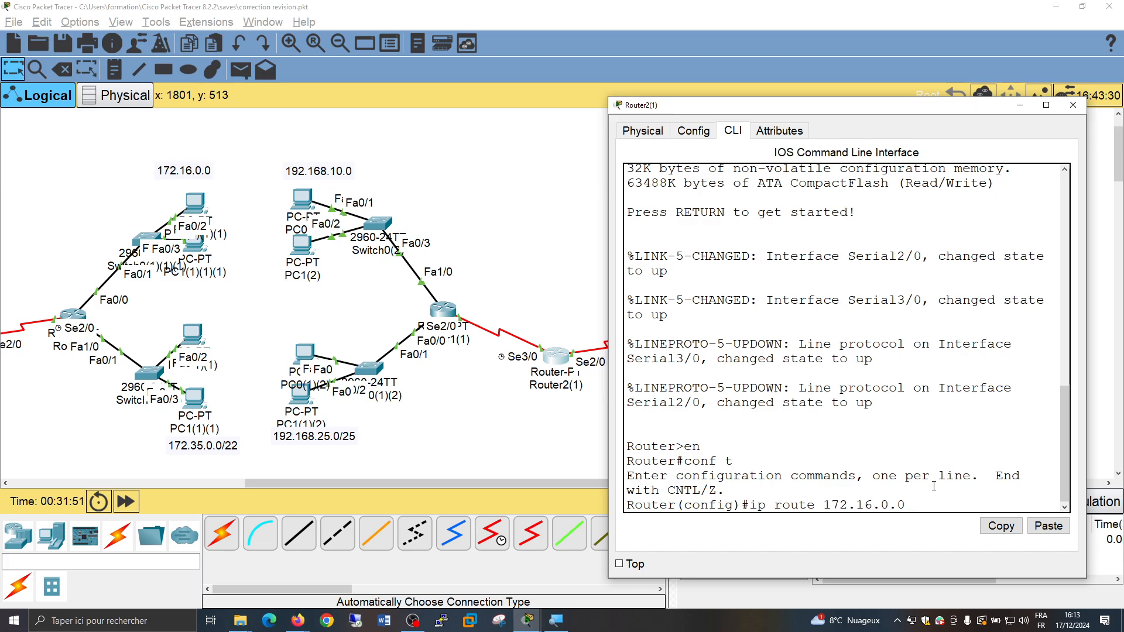
text( 255.255.0.0.)
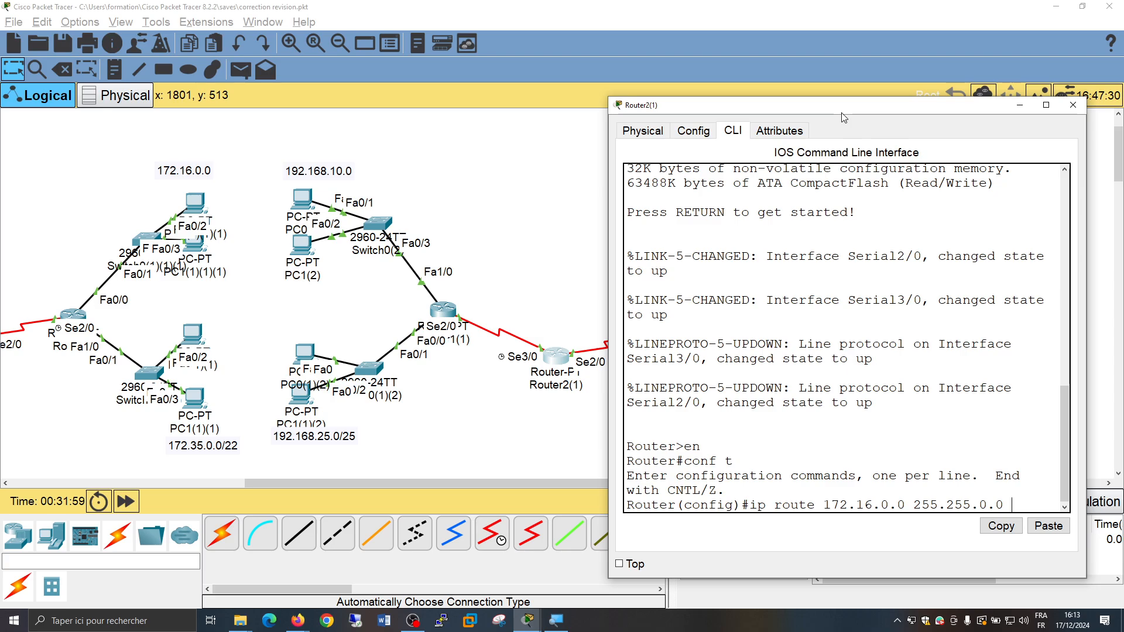
drag(842, 111, 1026, 133)
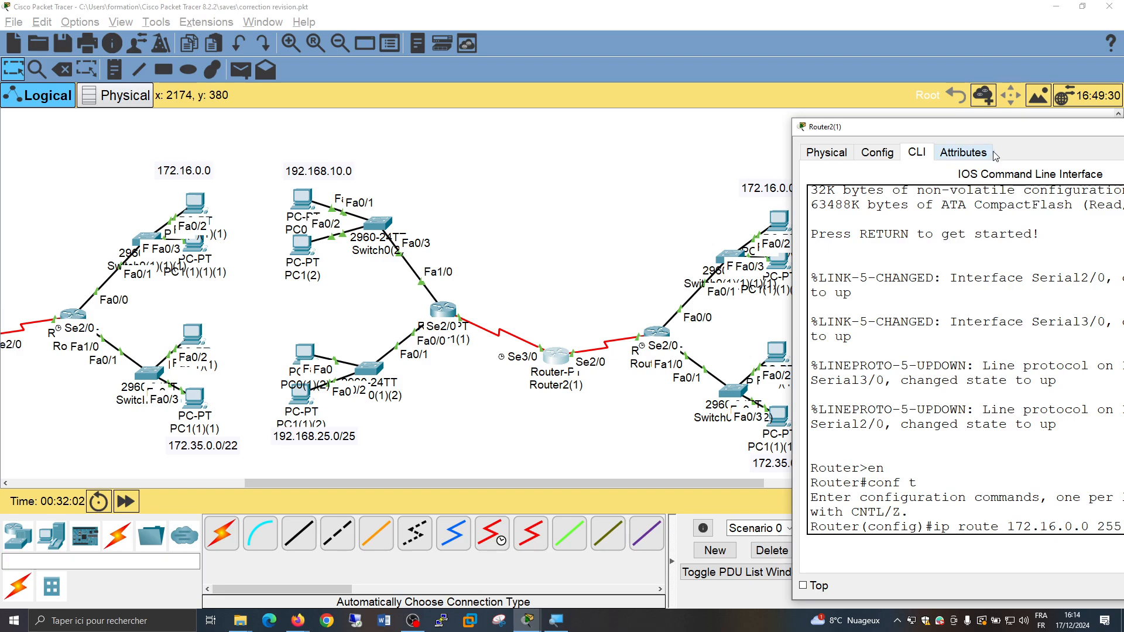
drag(1000, 128, 663, 110)
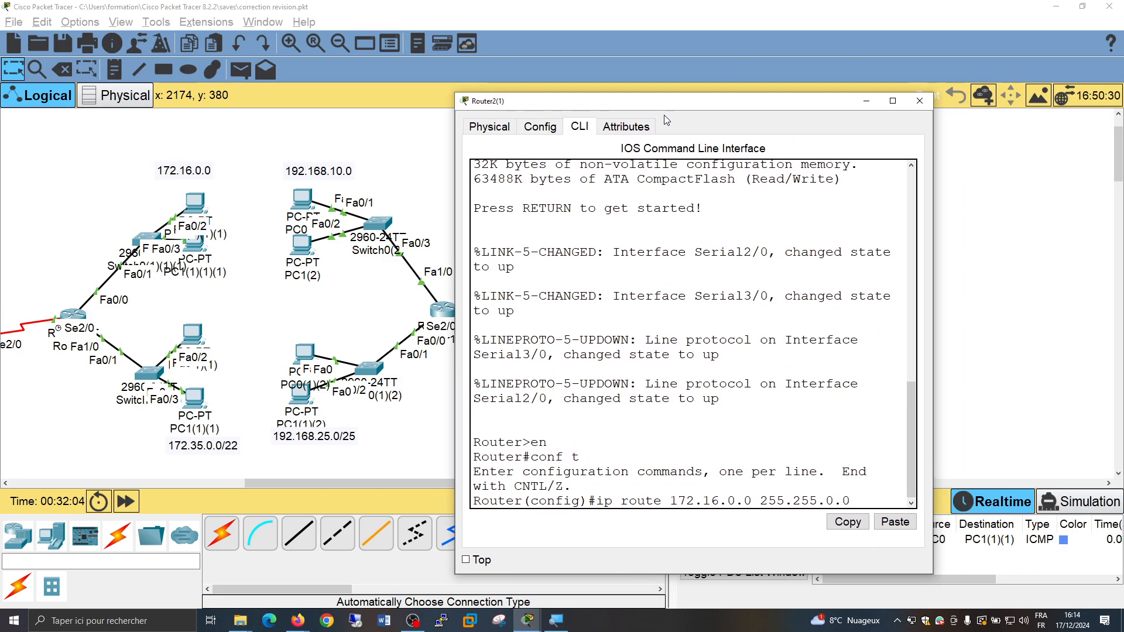
text(20.)
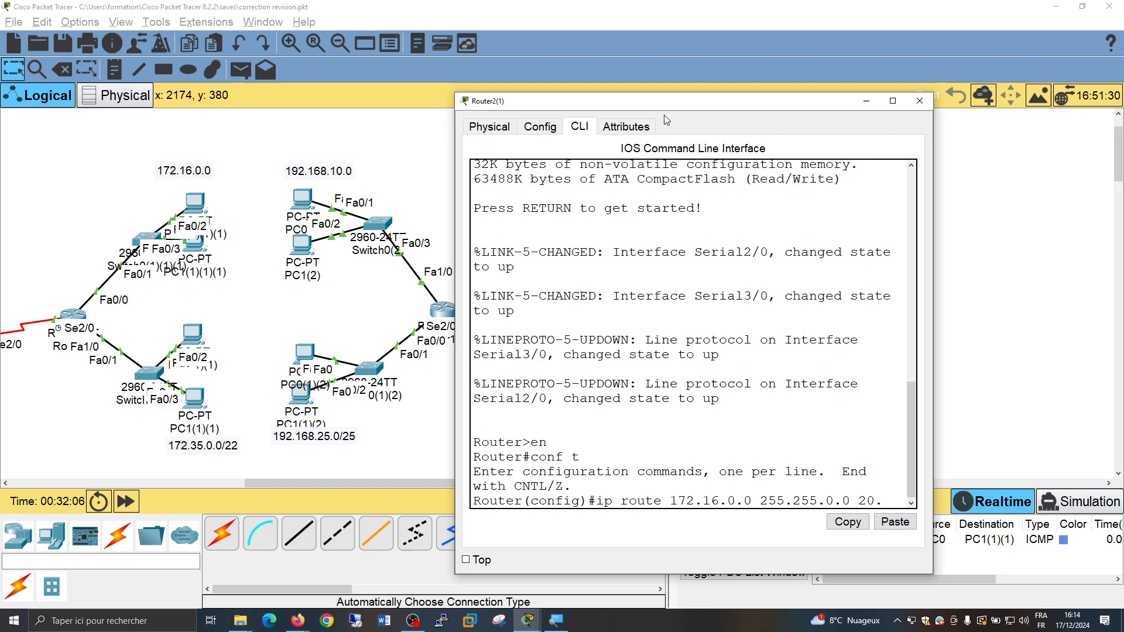
text(0.0.1)
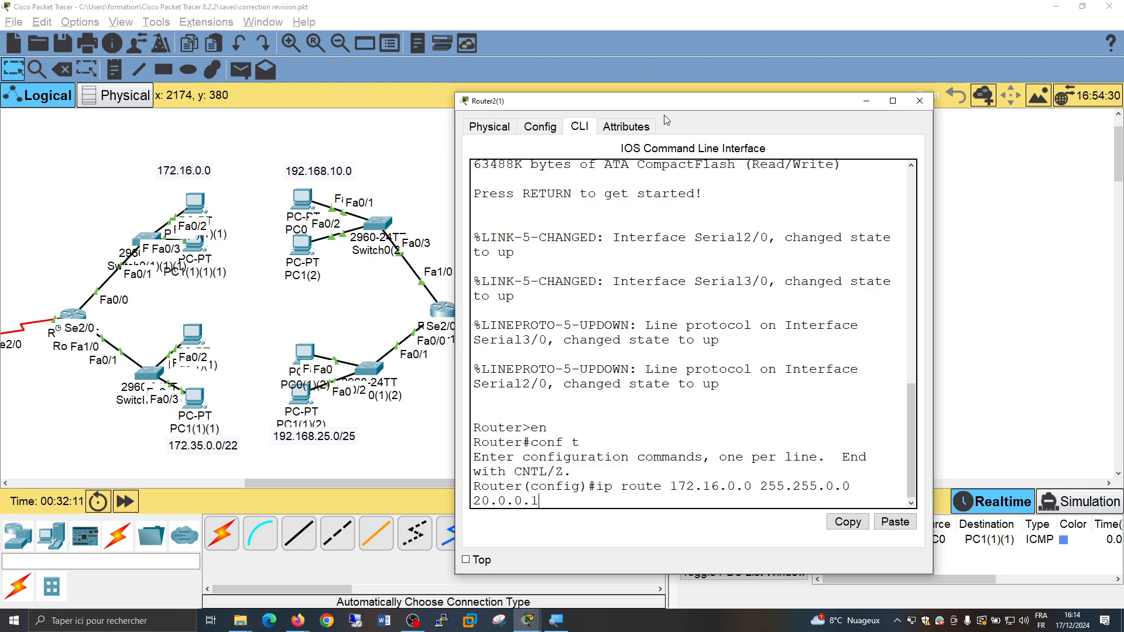
key(Return)
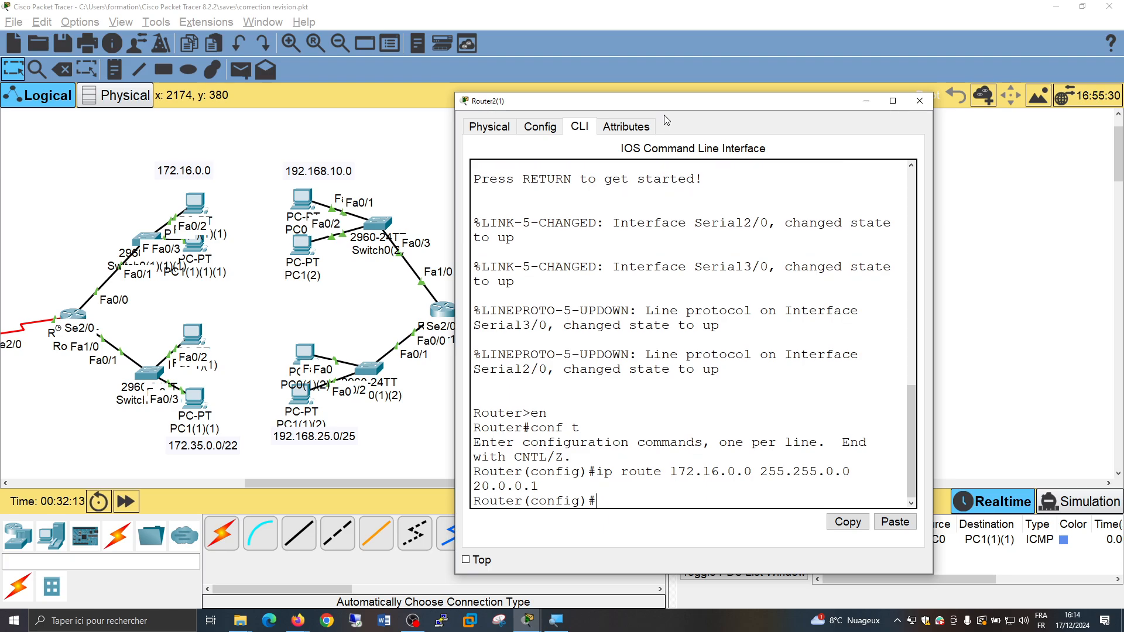
Add a static route on Router2(1) to network 192.168.10.0 with mask 255.255.255.0 through next hop 10.0.0.1, and close the router's window
click(867, 100)
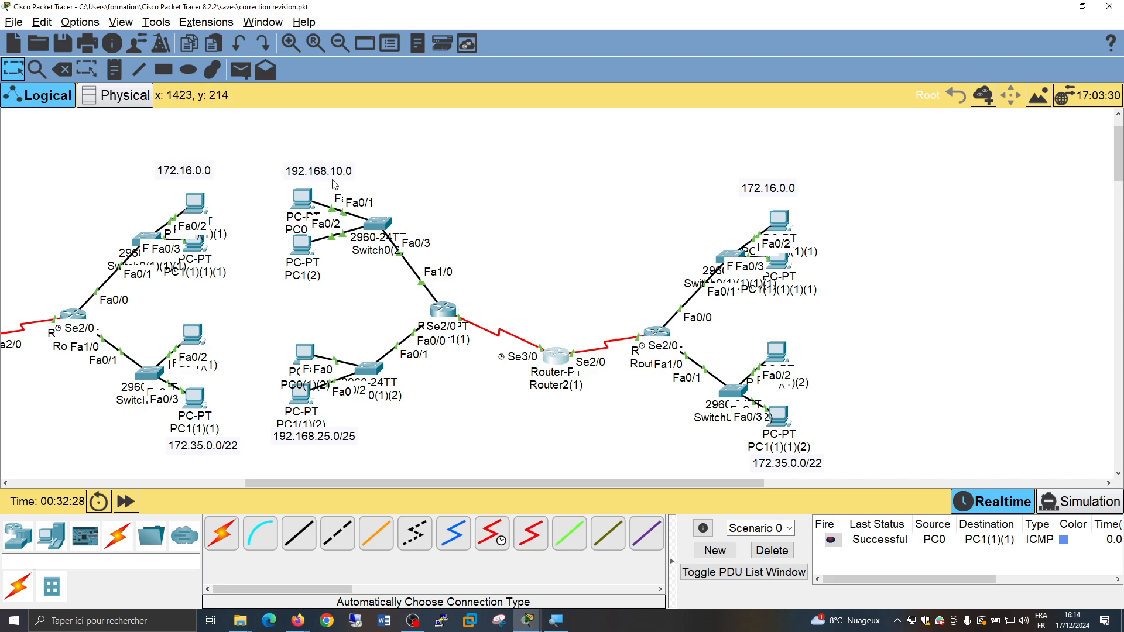
key(alt+Tab)
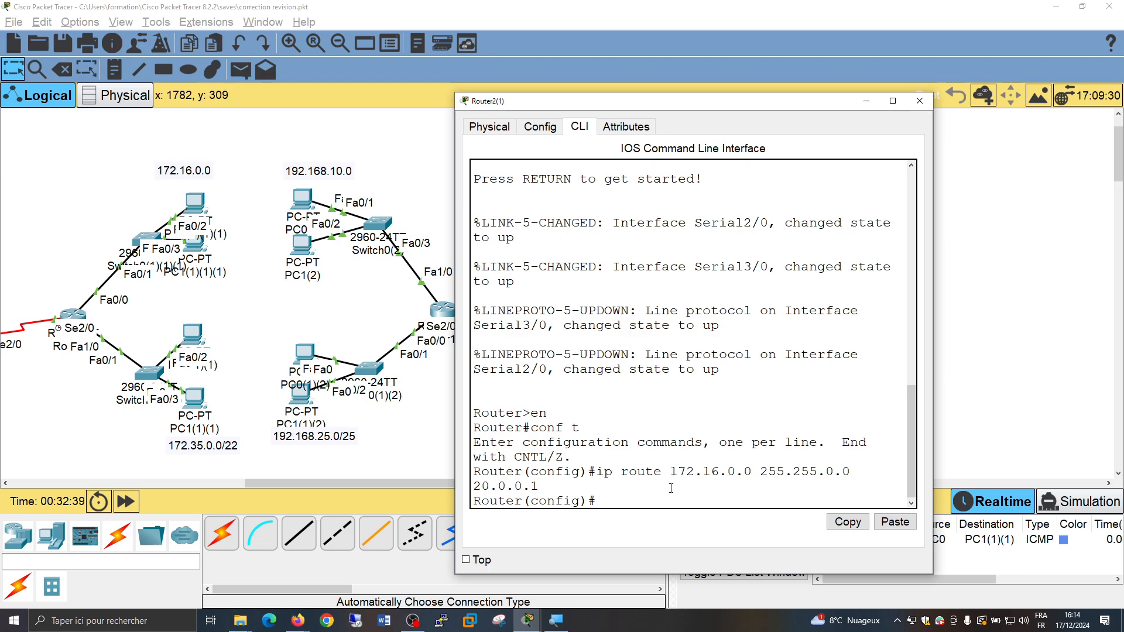
text(ip route )
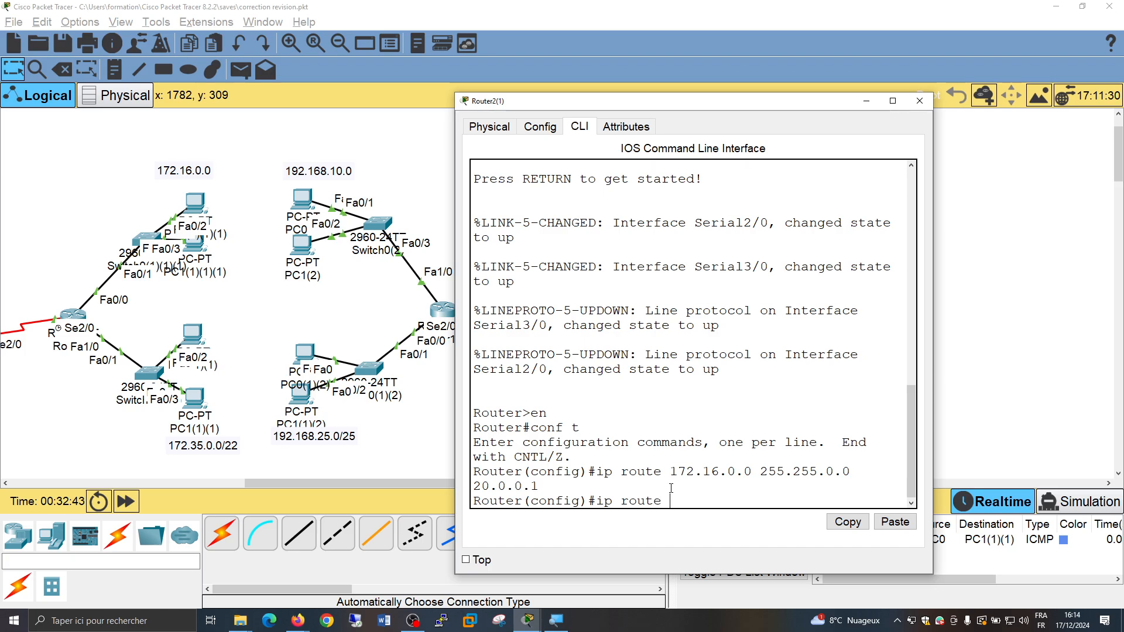
text(192.168.)
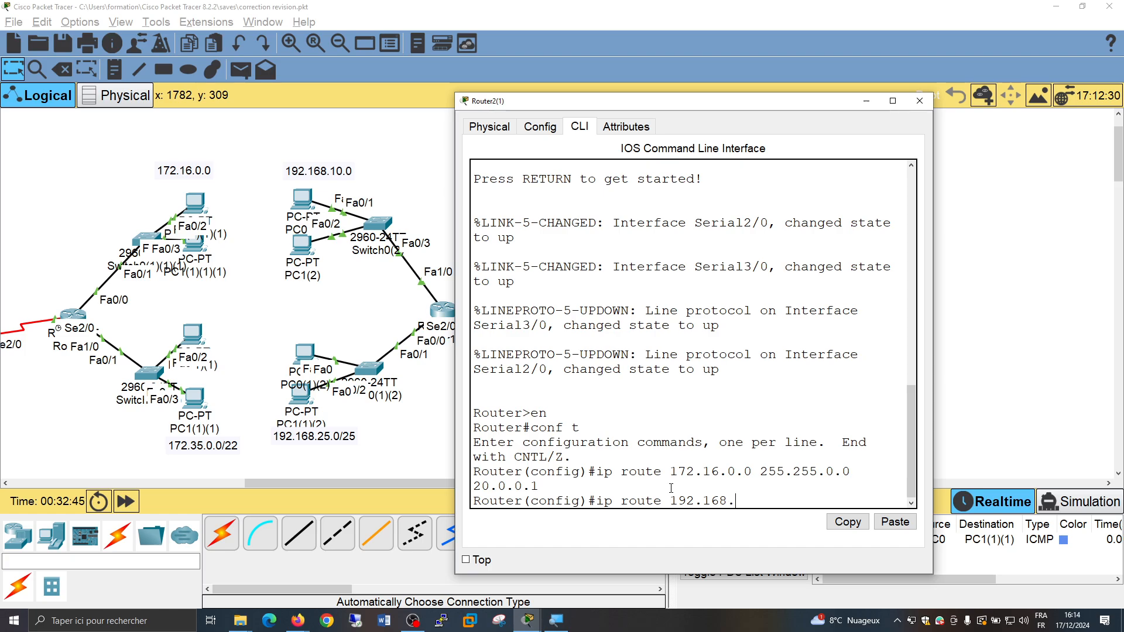
text(10.0 255.255.)
text(55)
key(BackSpace)
key(BackSpace)
text(255.0)
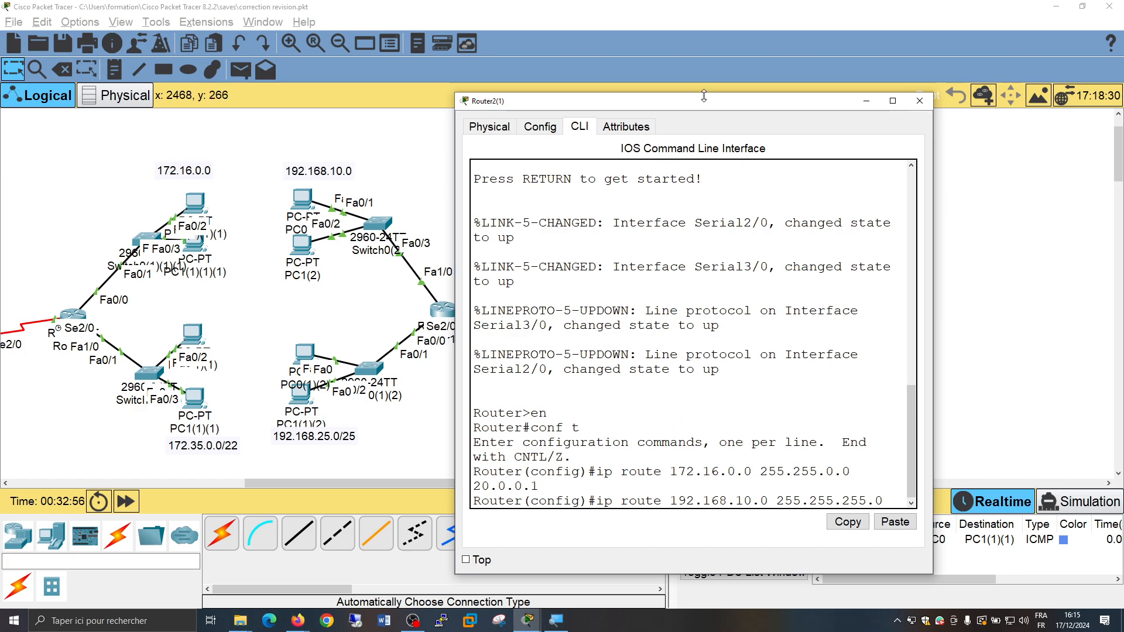
drag(705, 93, 1111, 158)
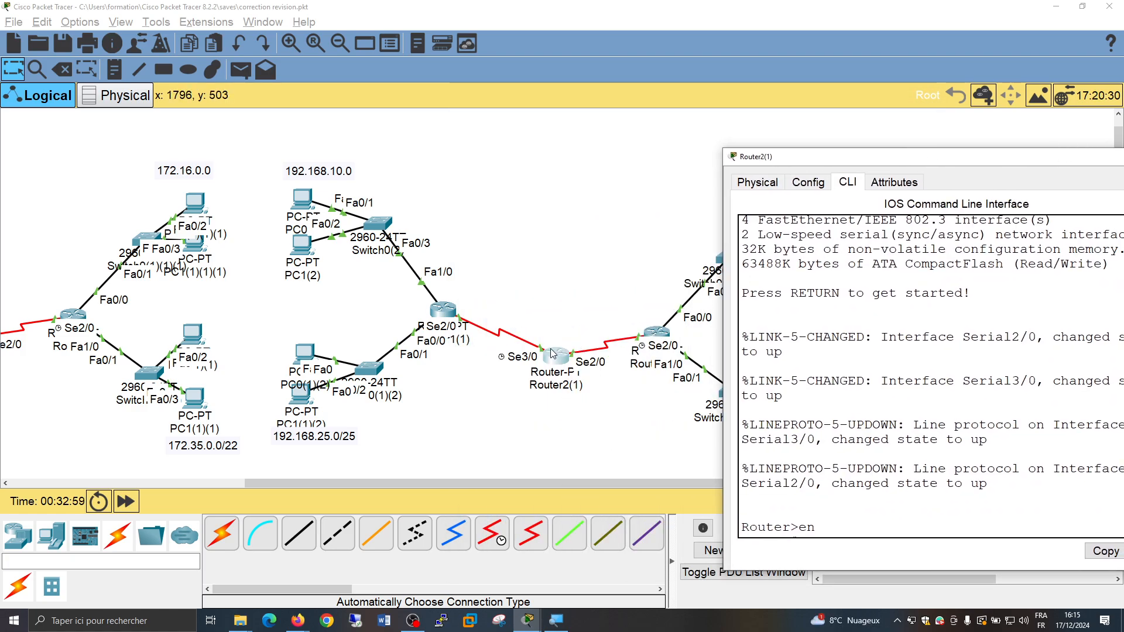
drag(949, 158, 601, 122)
scroll(645, 464, down, 3)
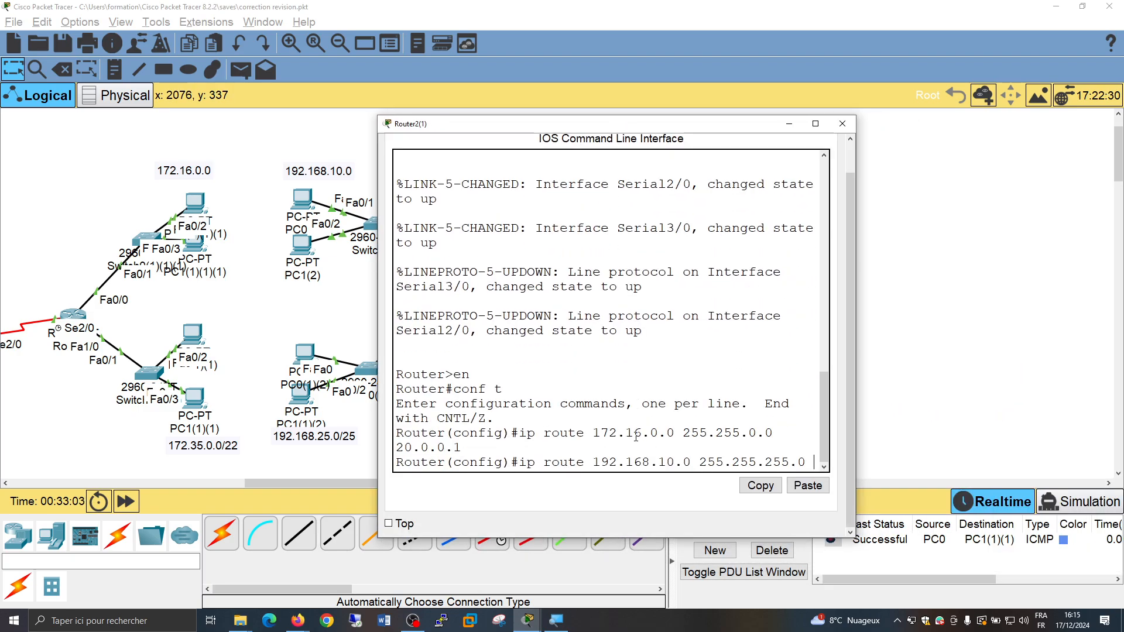
text(10.0.0.)
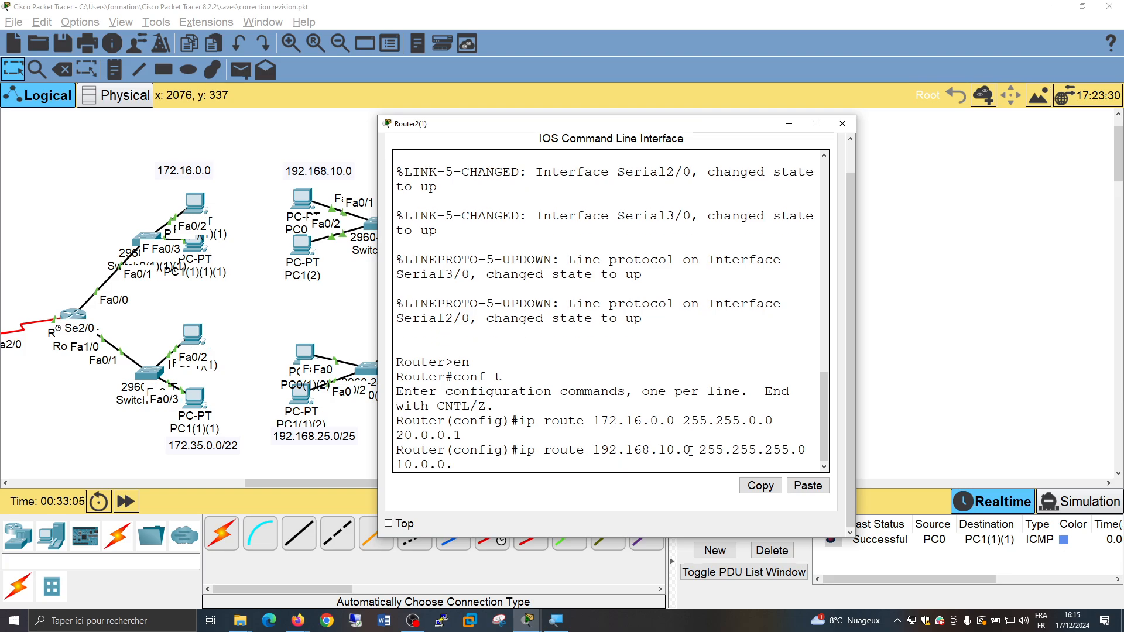
text(1)
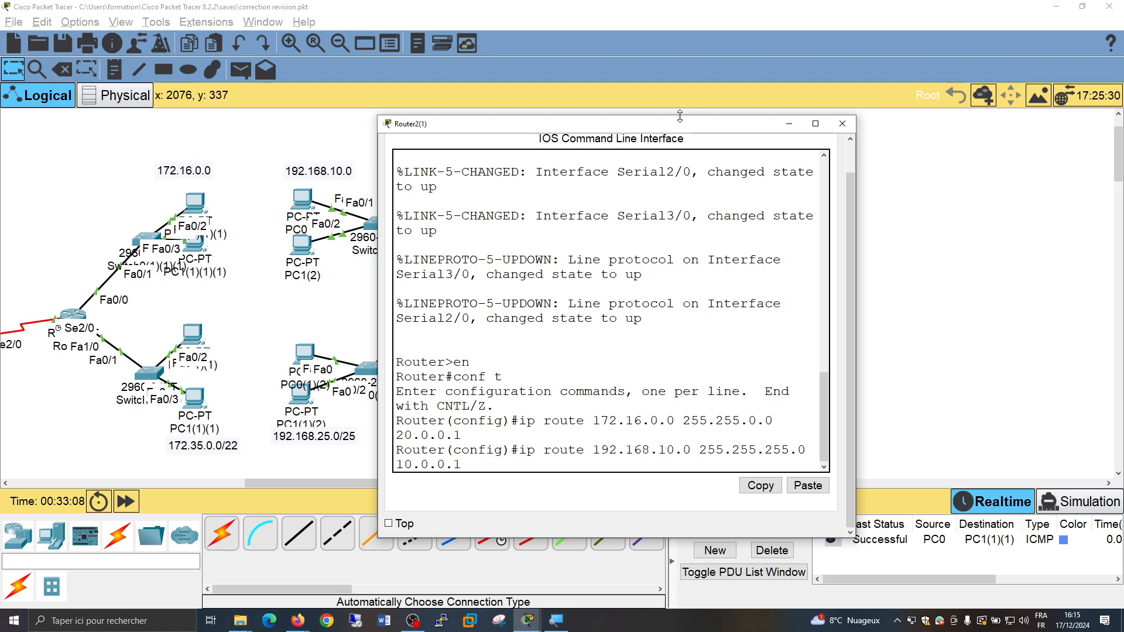
drag(673, 123, 875, 136)
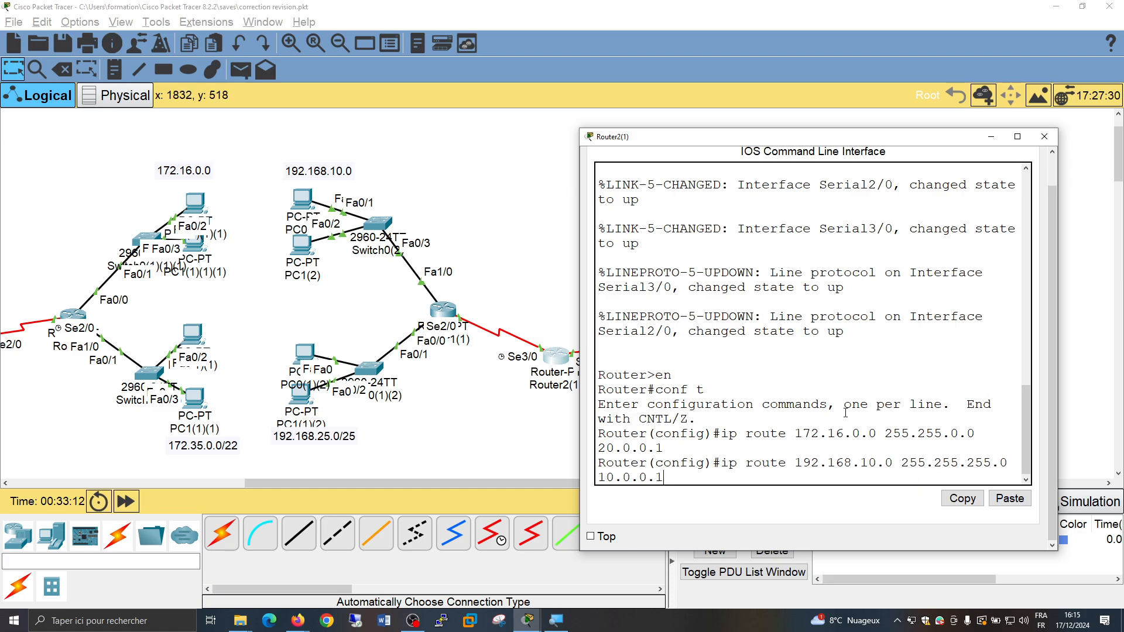
key(Return)
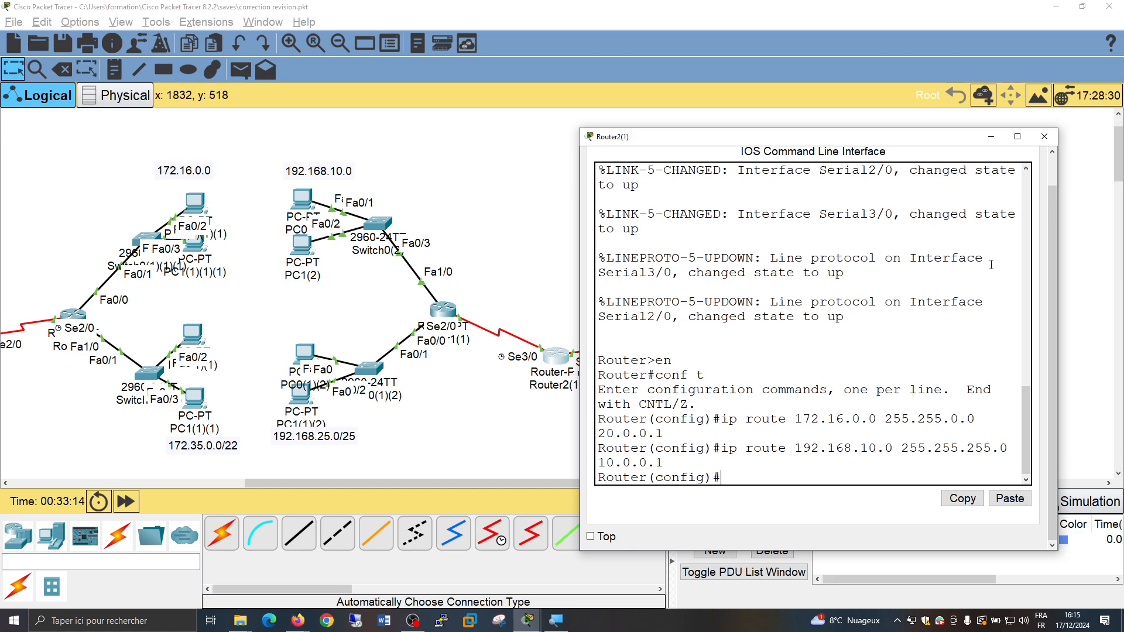
click(1044, 137)
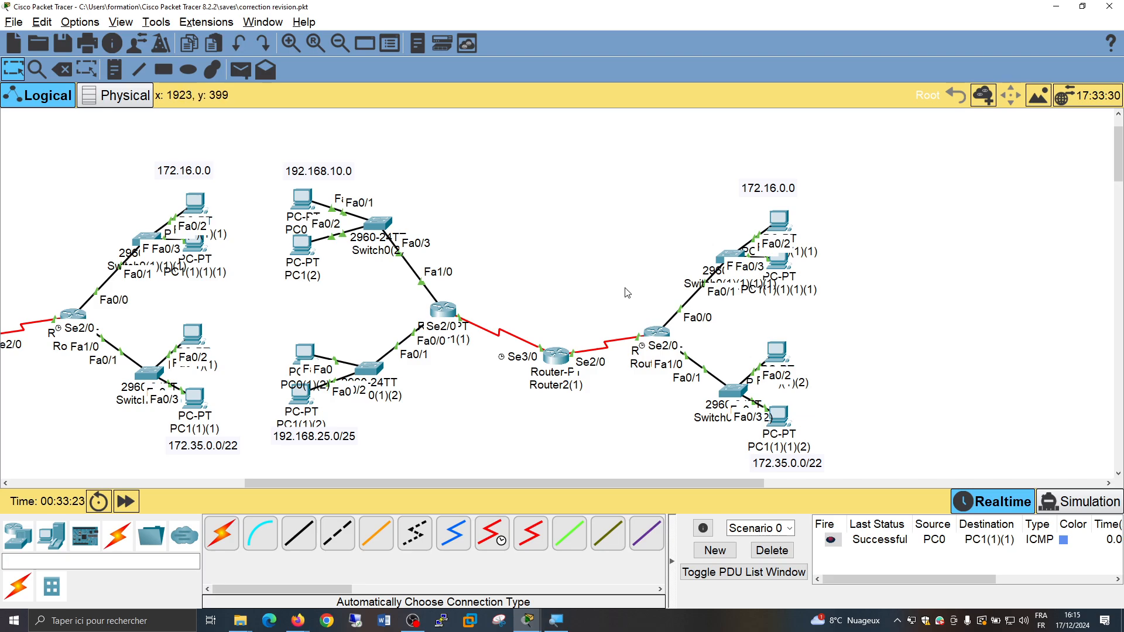
Check the Serial2/0 address of Router0(1) in the copied network, and return its command line to global configuration mode
click(659, 332)
click(463, 164)
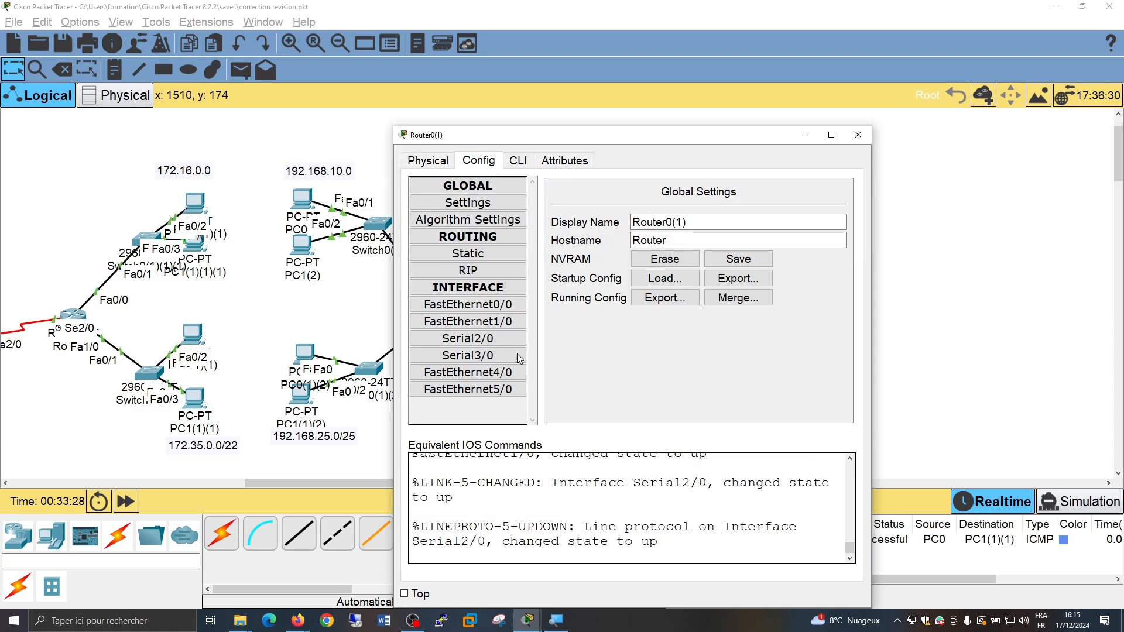
click(507, 339)
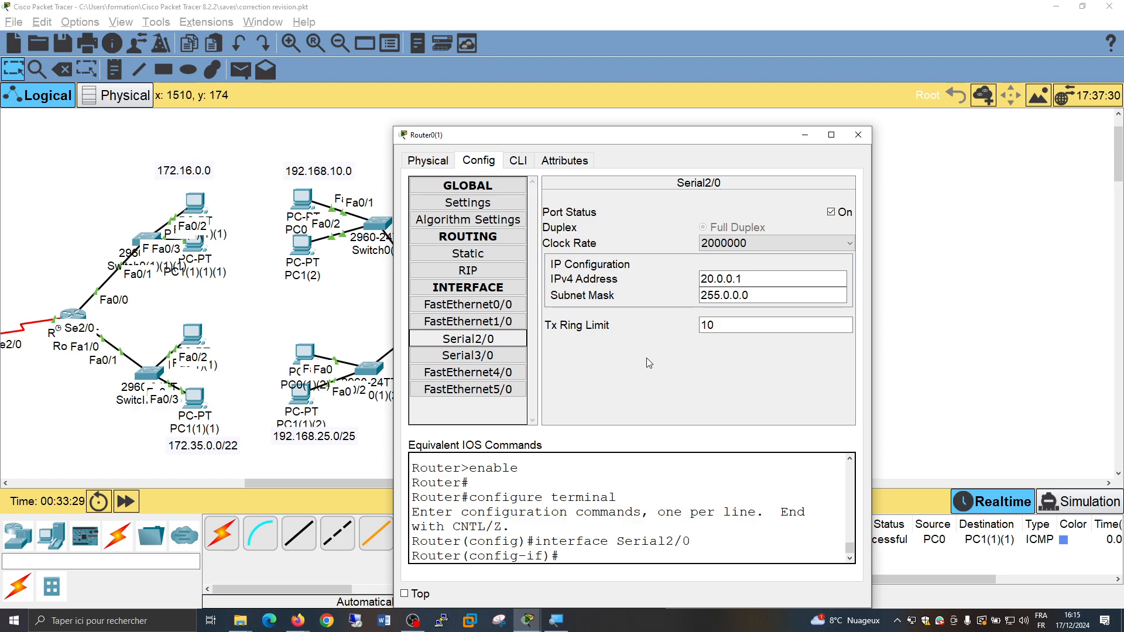
click(513, 161)
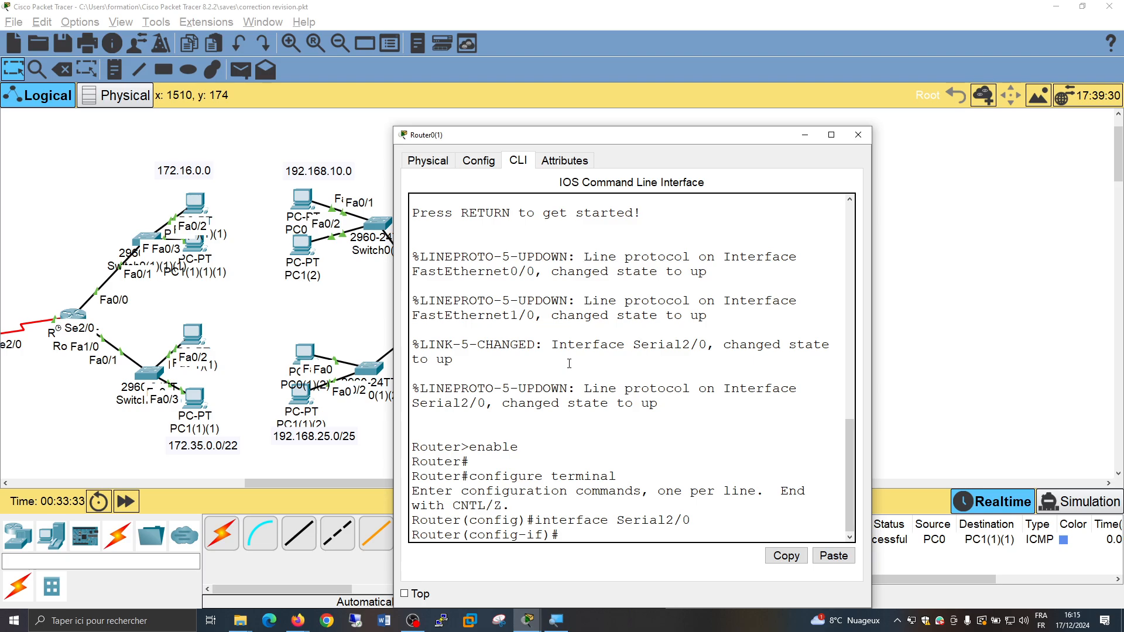
key(Return)
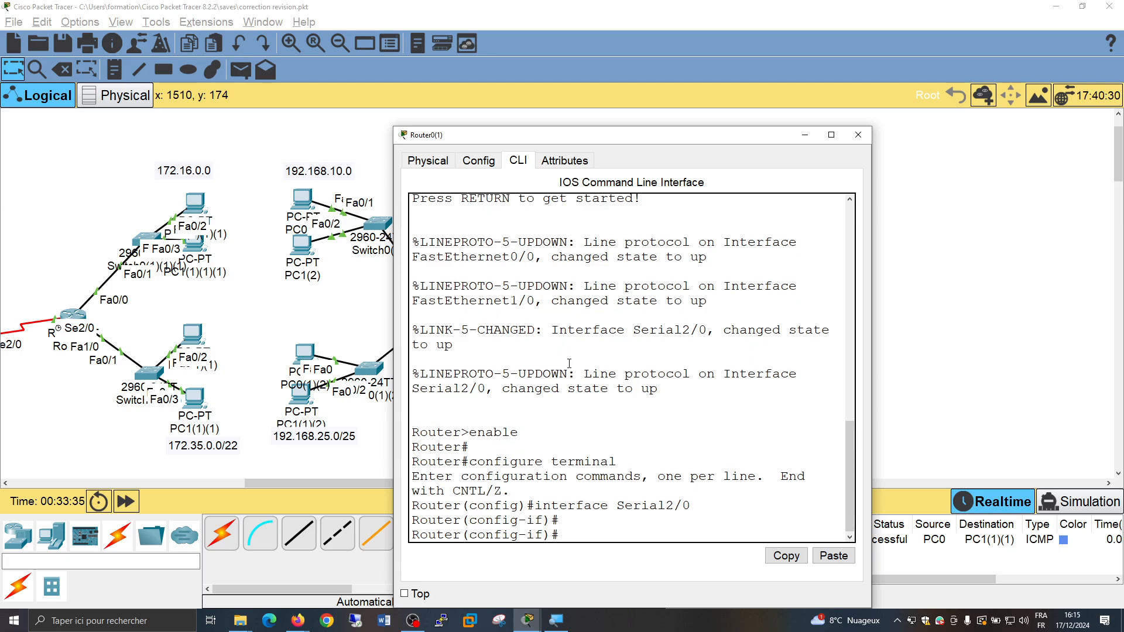
text(exit)
key(Return)
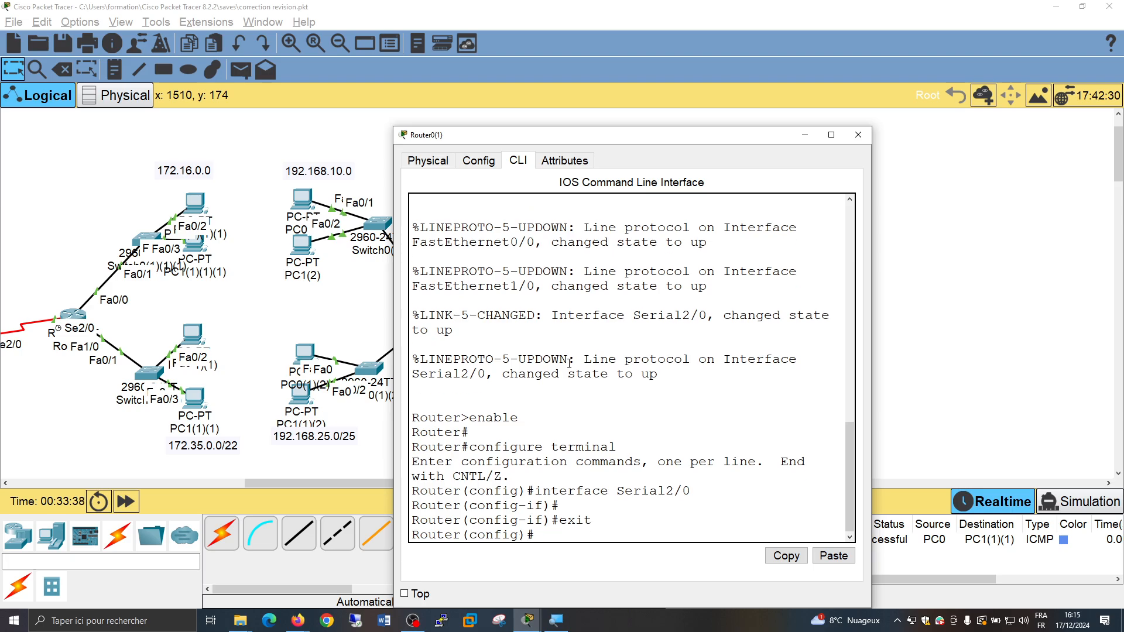
Add a static route on Router0(1) to network 192.168.10.0 with mask 255.255.255.0 through next hop 20.0.0.2
text(ip route 192.168.10.0 255.)
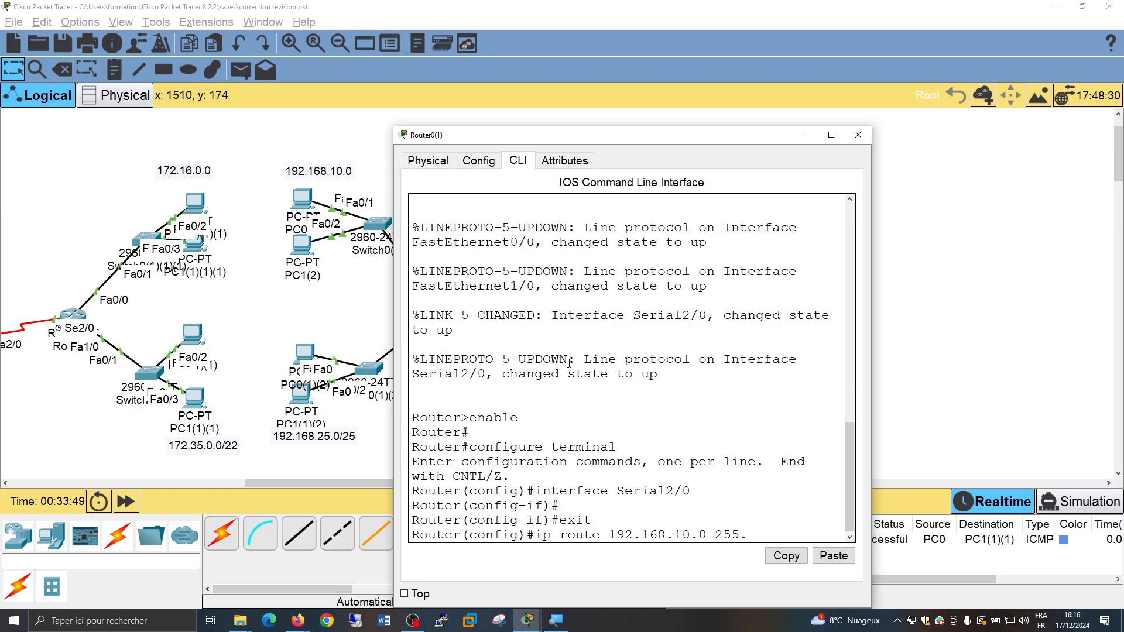
text(255.255.0)
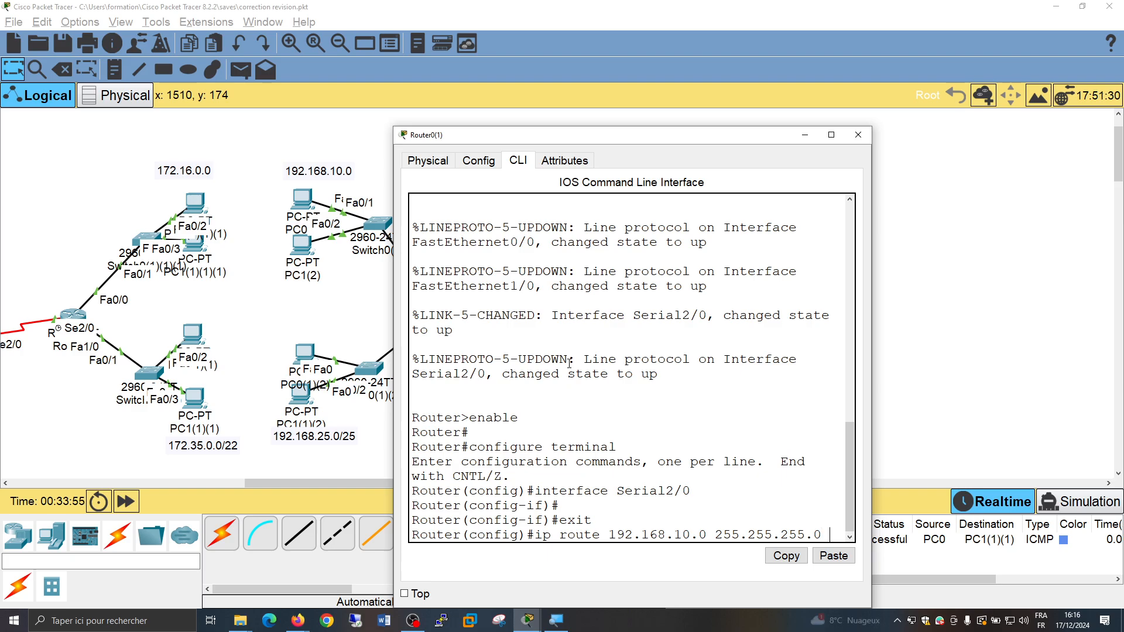
drag(571, 143, 877, 168)
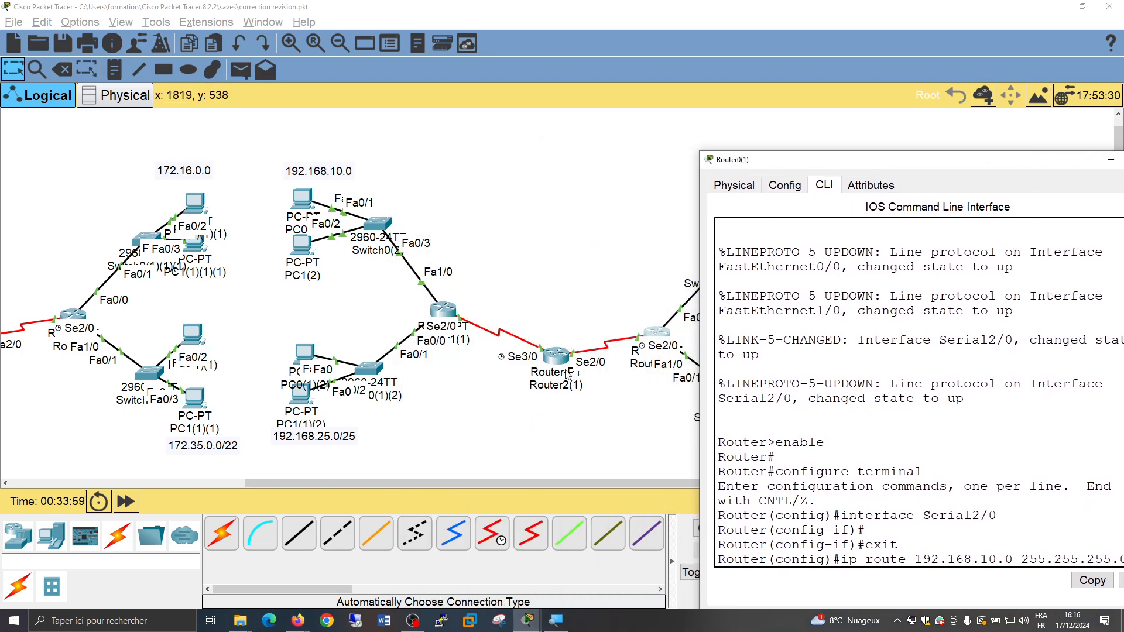
drag(866, 163, 665, 124)
text(20)
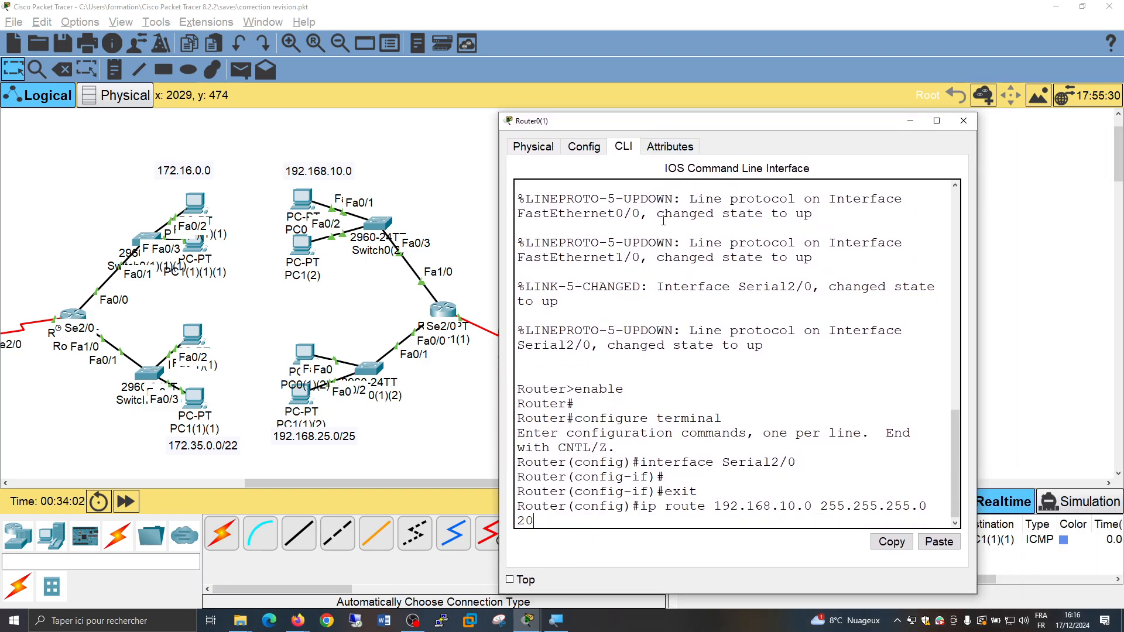
text(.0.0.2)
key(Return)
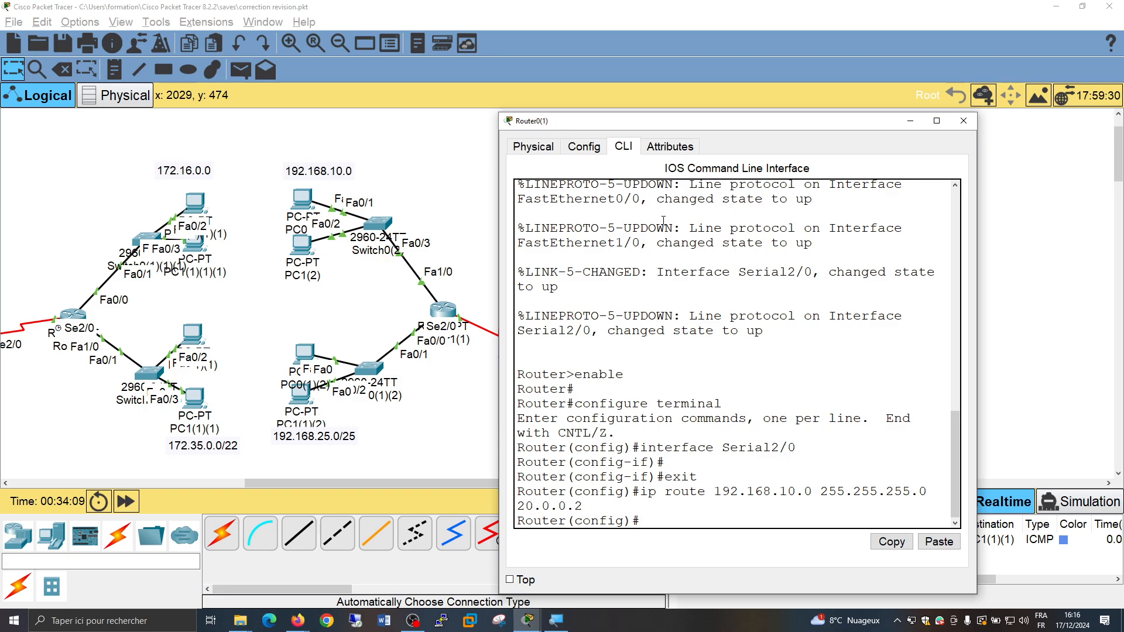
Try the same route to 192.168.10.0 on Router0(1) with 20.0.0.1 as the next hop
key(Up)
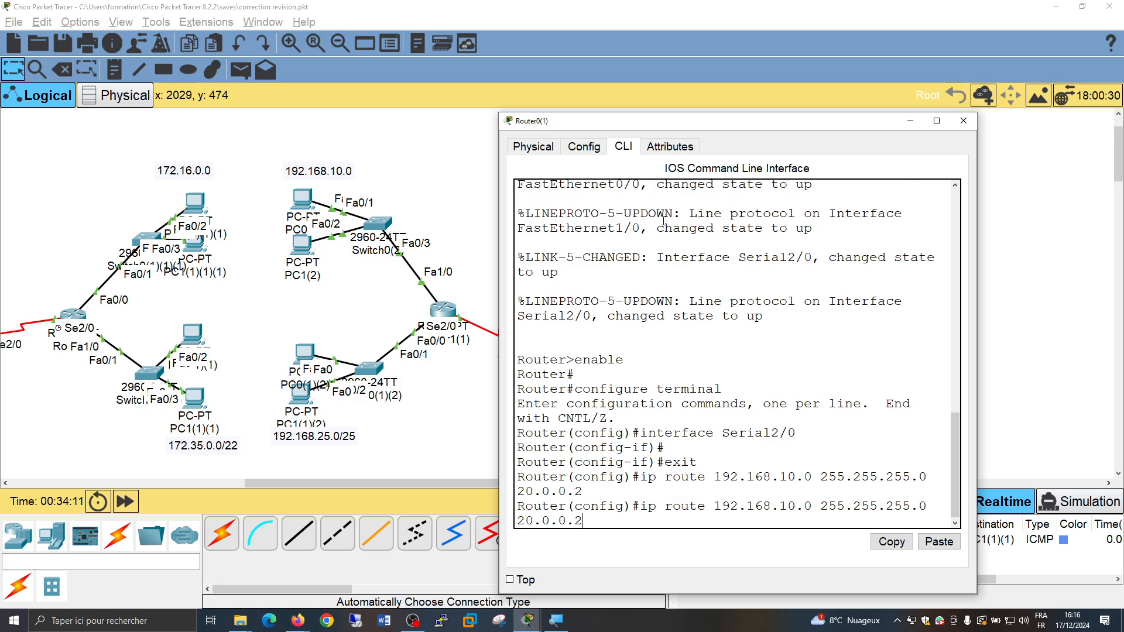
key(BackSpace)
text(1)
key(Return)
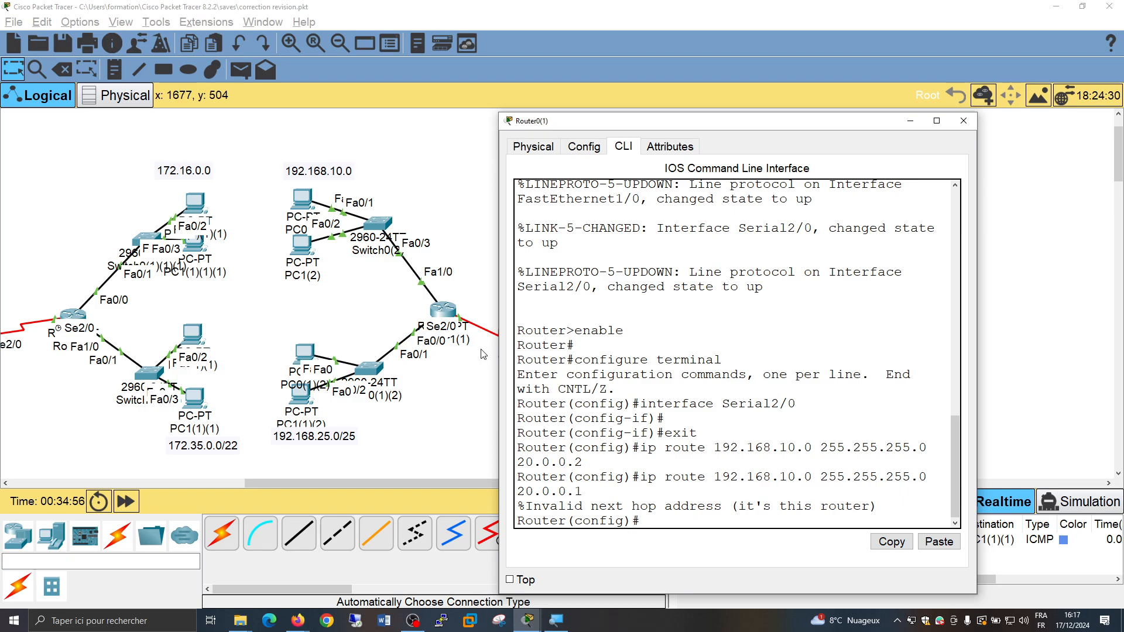
Save the topology file and delete the current PDU scenario to clear the earlier test message
click(472, 370)
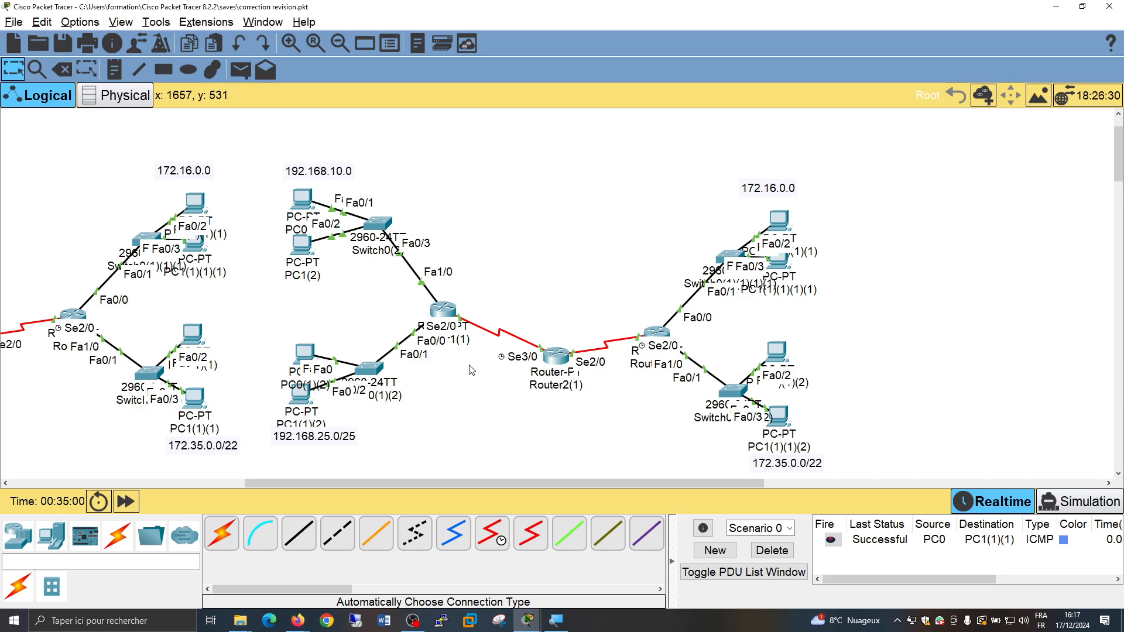
click(61, 45)
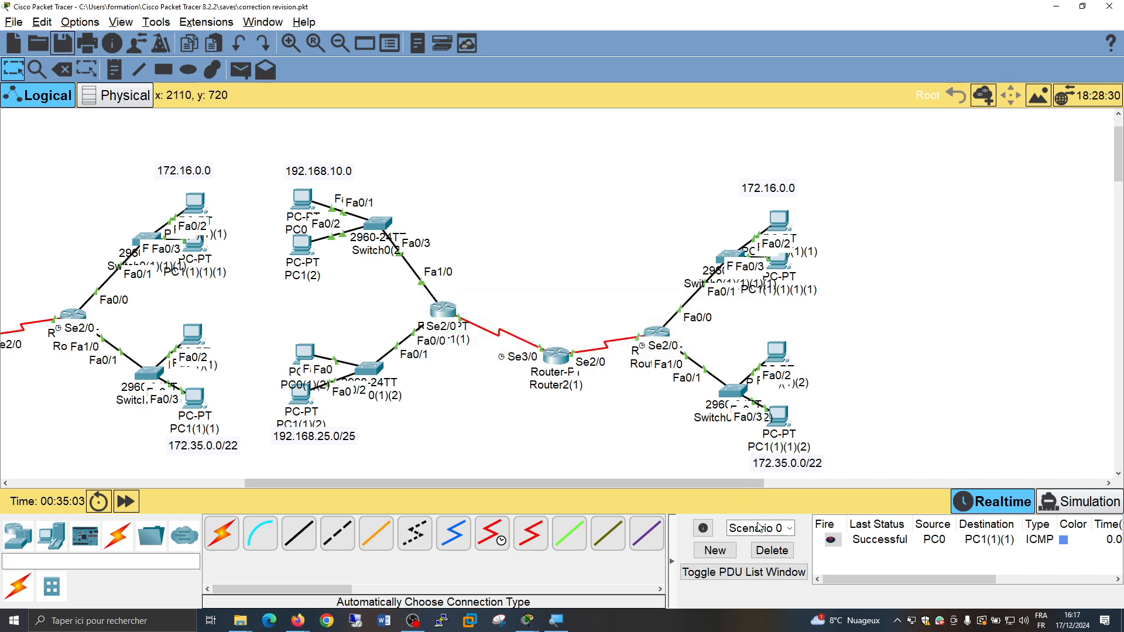
click(771, 551)
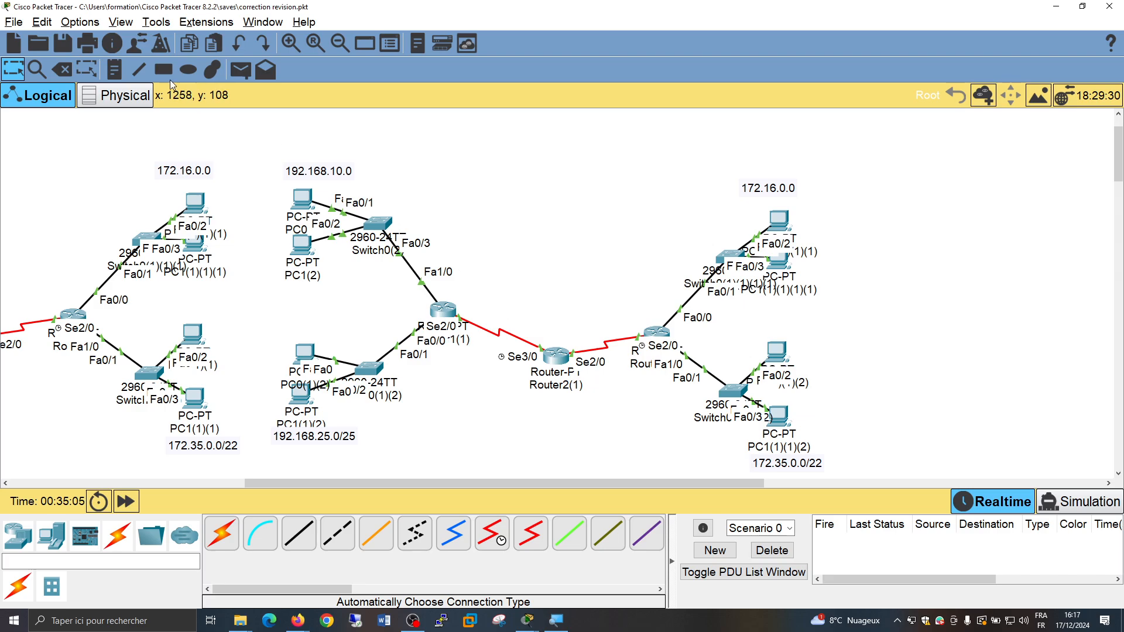
Send a simple PDU from PC0(2) in network 192.168.10.0 to the first PC of the copied 172.16.0.0 network, and fire it again
click(237, 71)
click(302, 200)
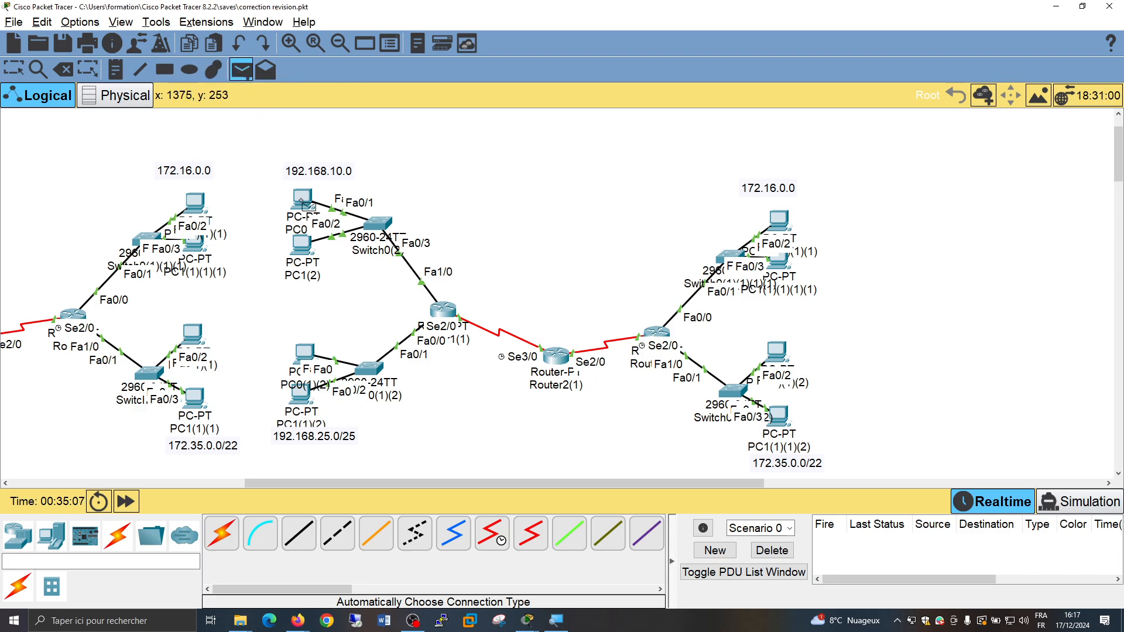
click(784, 222)
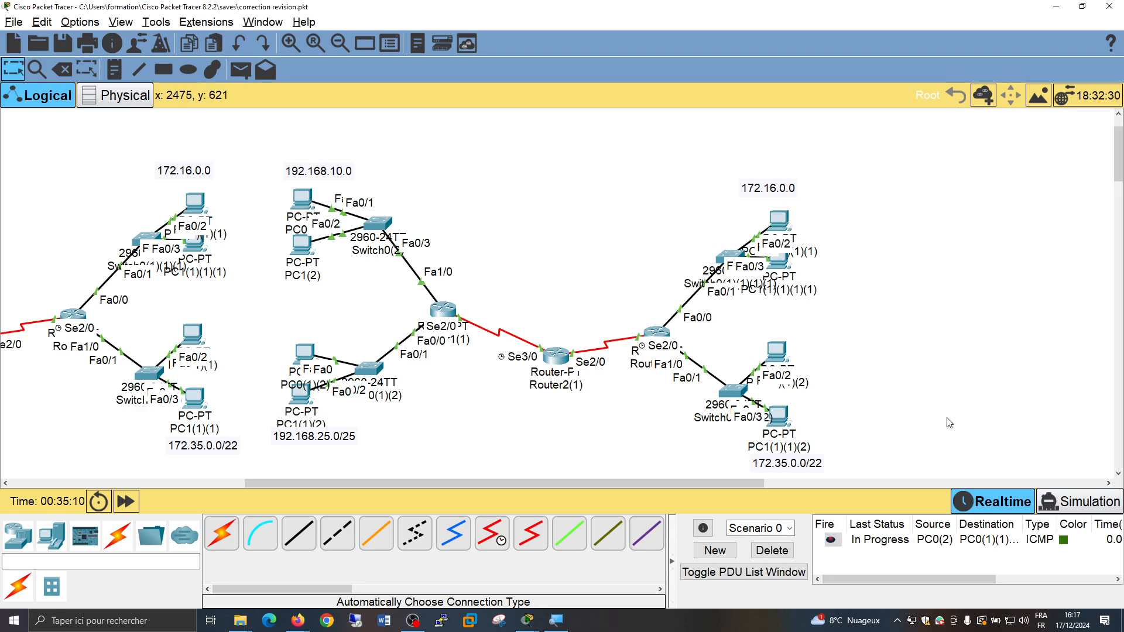
click(831, 541)
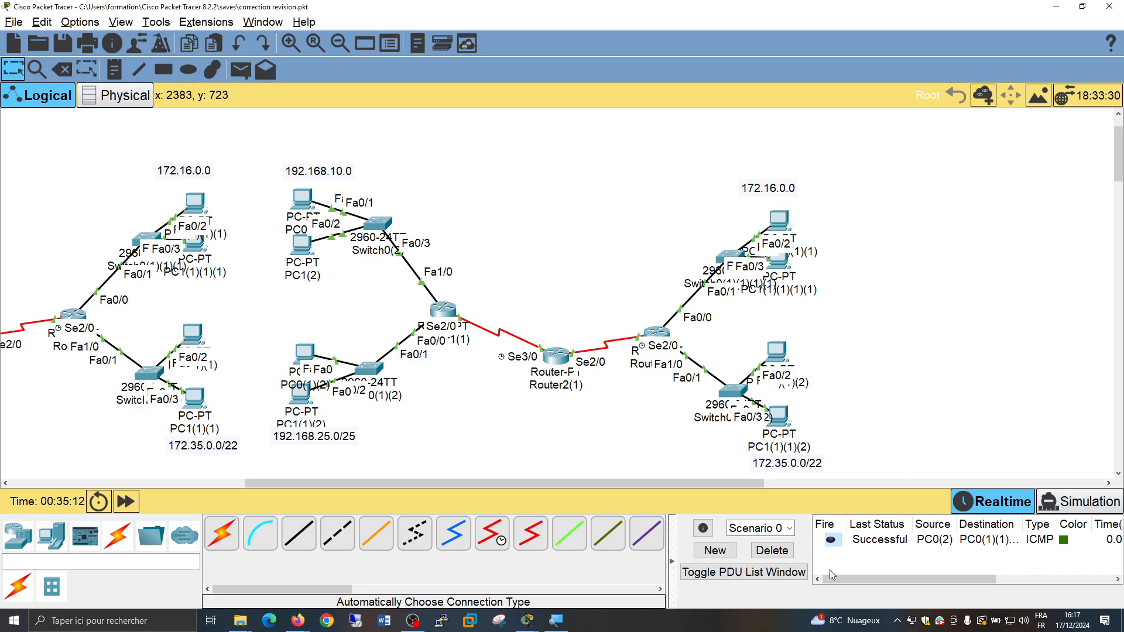
Switch to simulation mode and filter the visible events to ICMP only
click(1088, 506)
click(1005, 480)
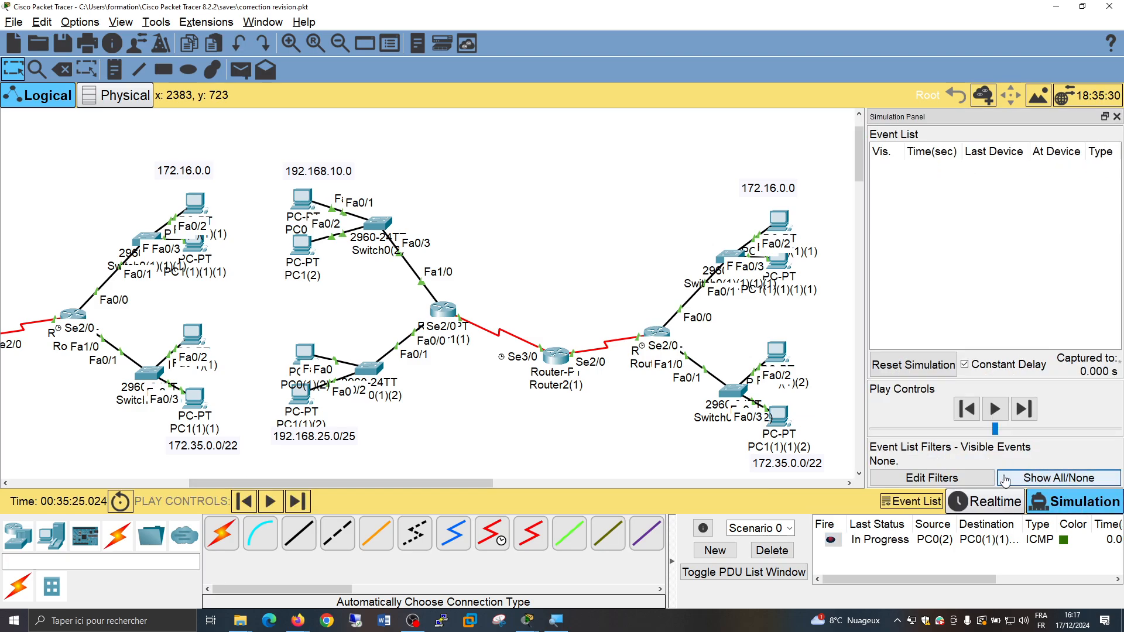
click(931, 478)
click(477, 232)
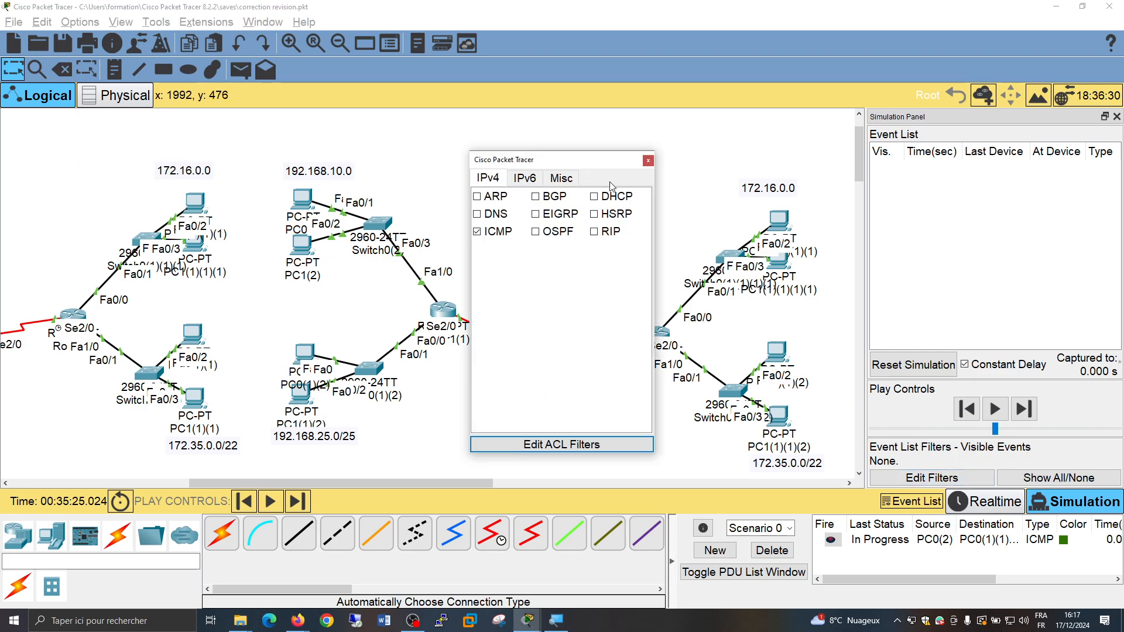
click(648, 161)
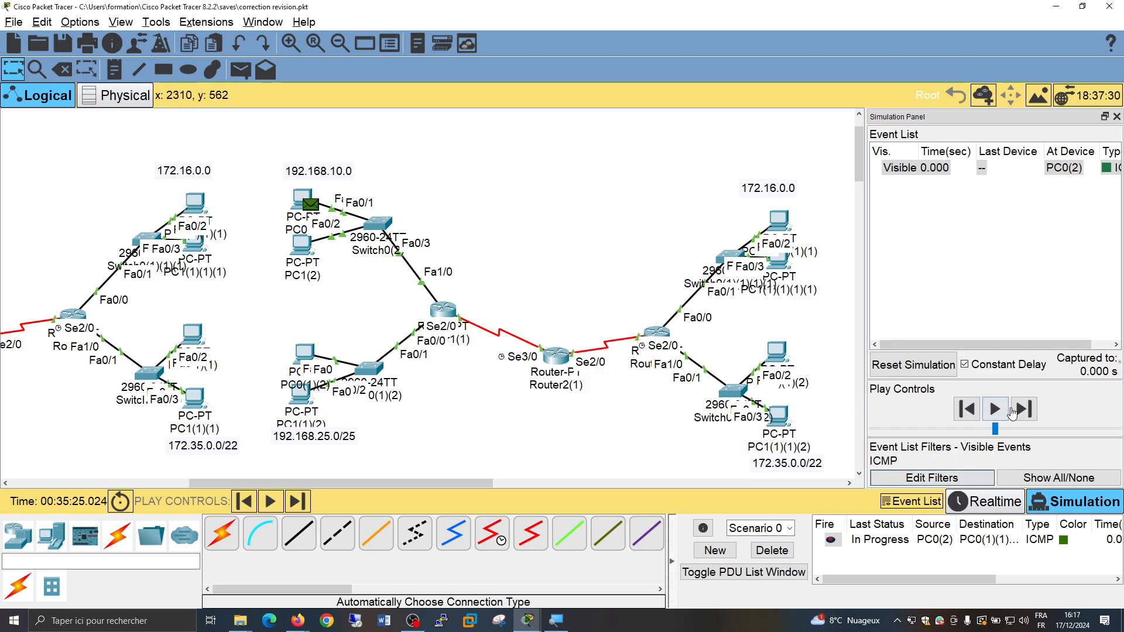
Step the simulation forward event by event to trace the ICMP packet from PC0(2) to the copied 172.16.0.0 network's first PC and back
click(1030, 412)
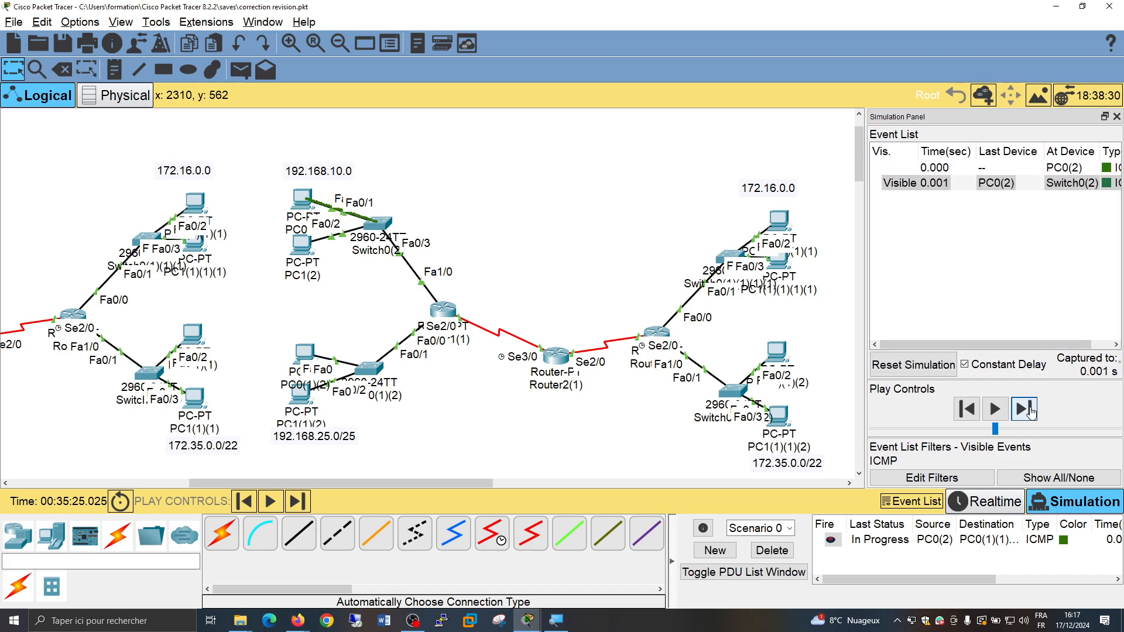
click(1031, 411)
click(1031, 412)
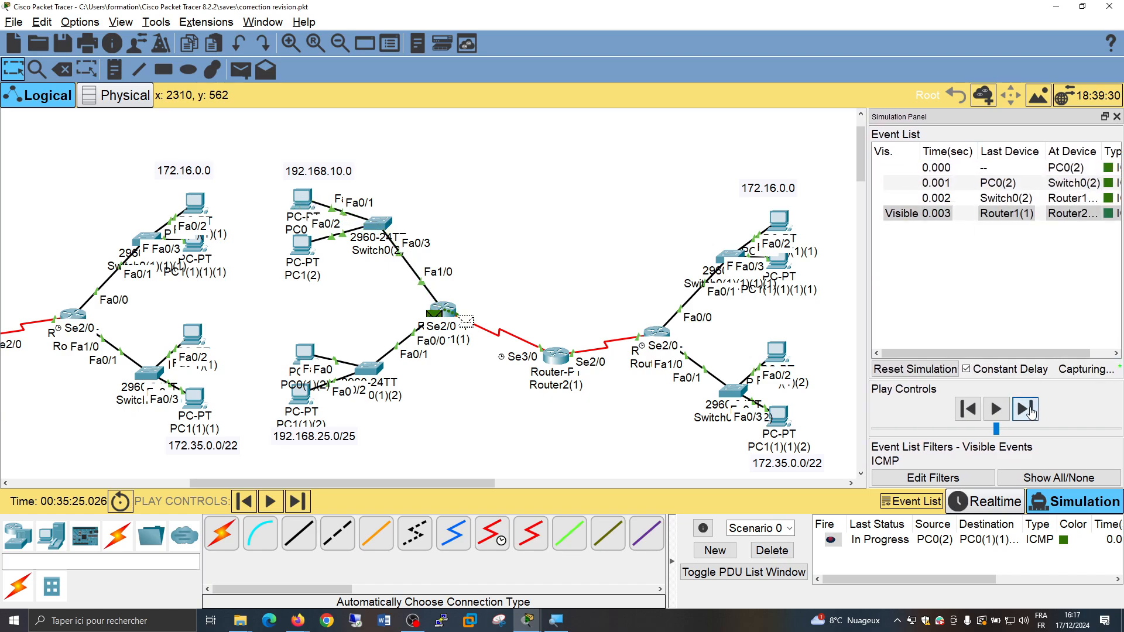
click(1030, 411)
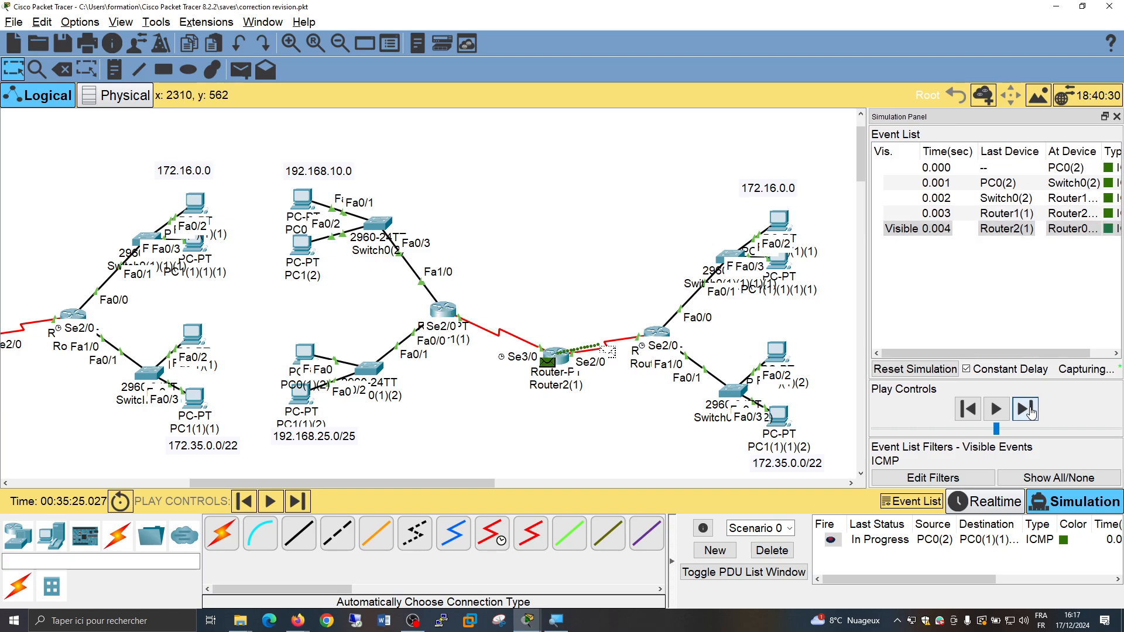
click(1030, 411)
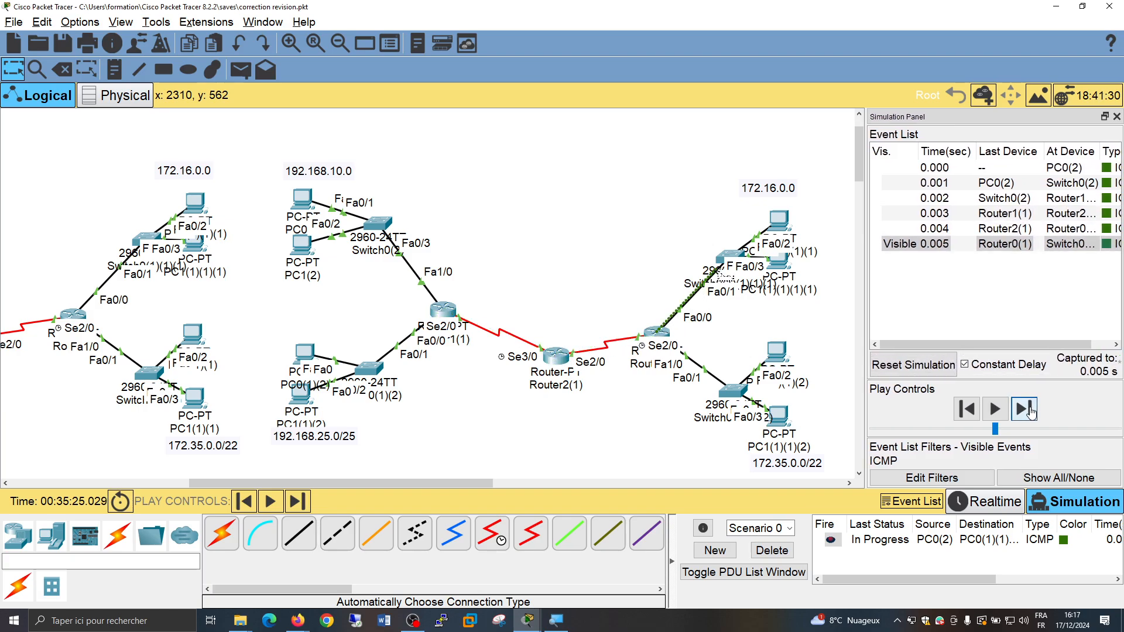
click(1031, 411)
click(1031, 412)
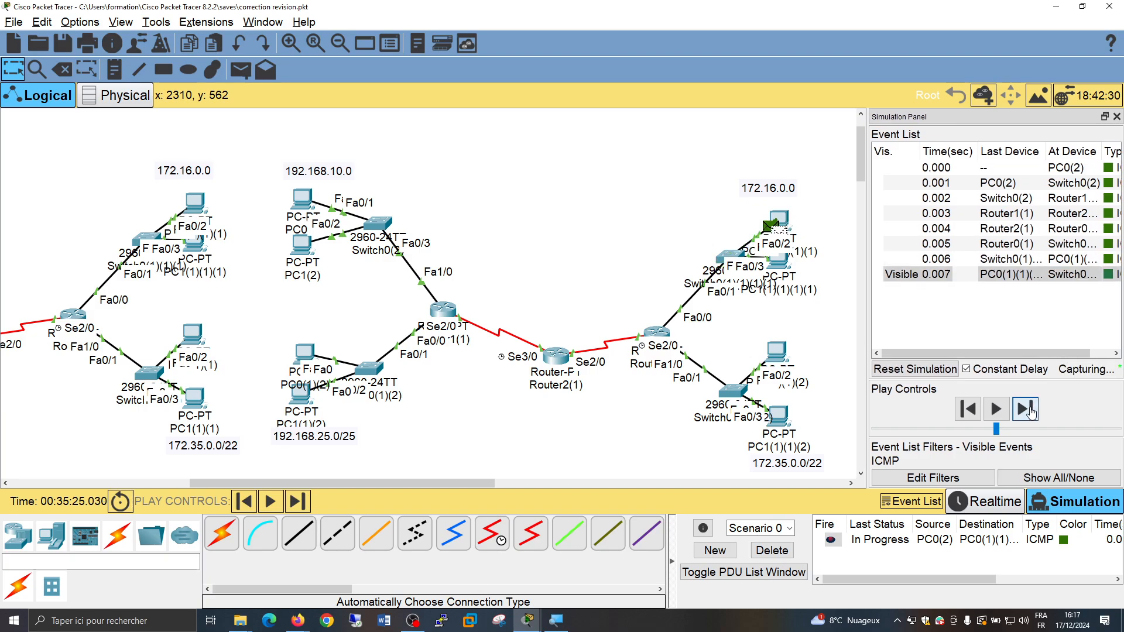
click(1031, 411)
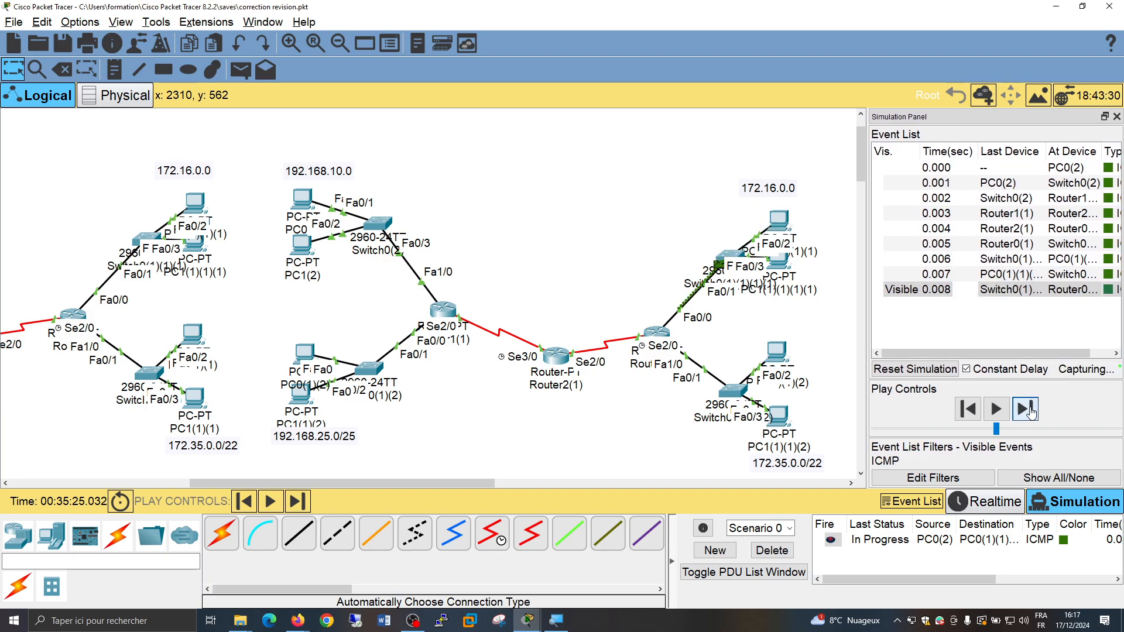
click(1031, 411)
click(1030, 412)
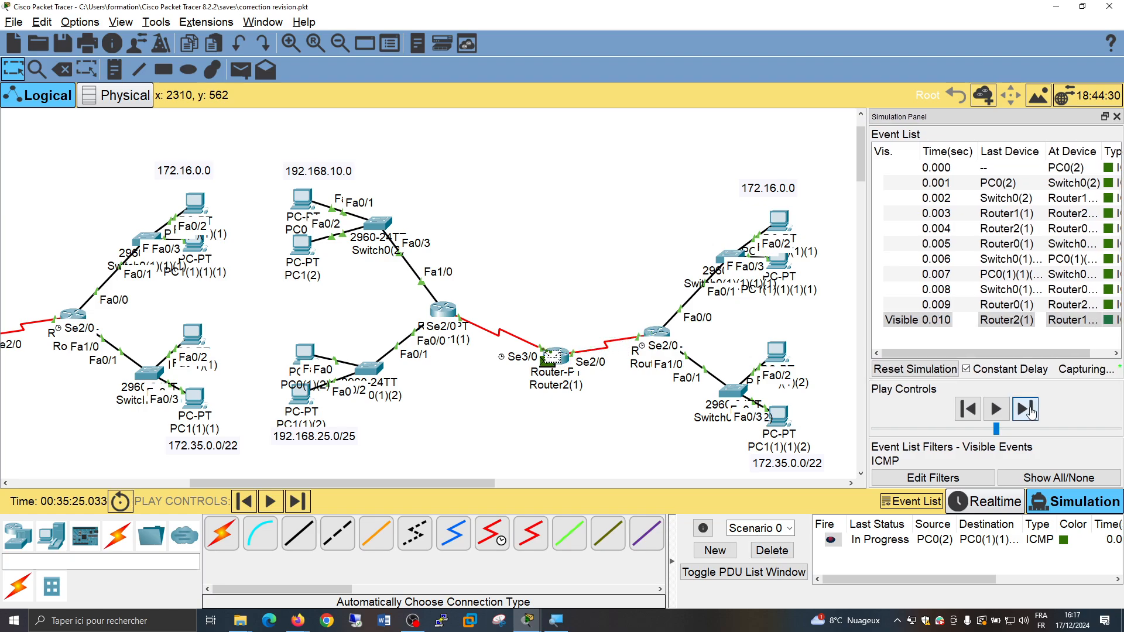
click(1031, 412)
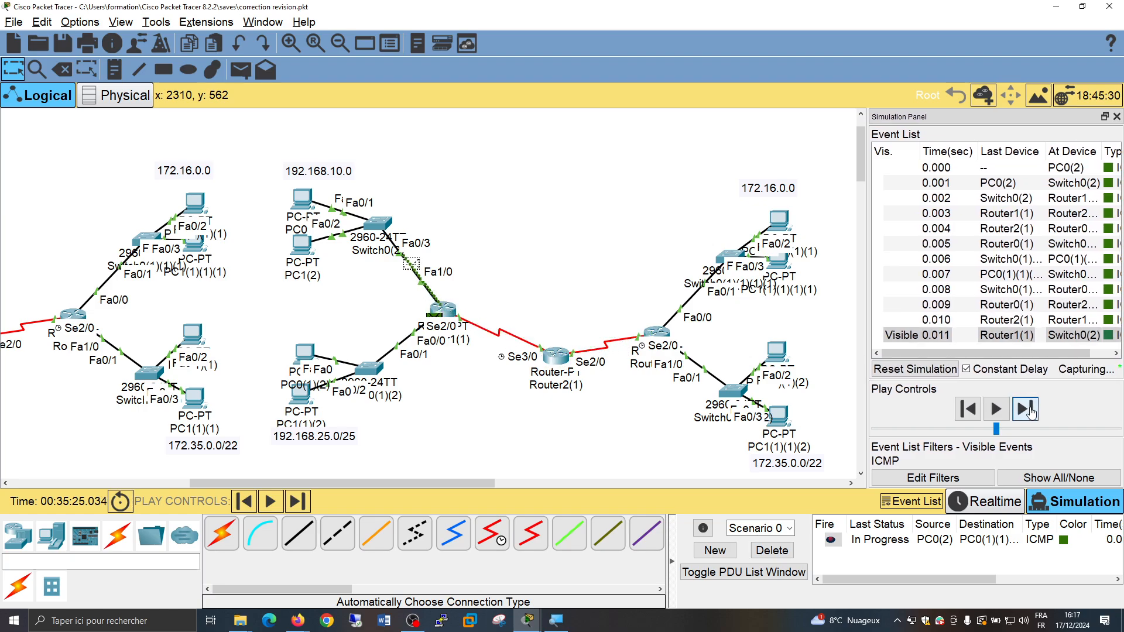
click(1031, 412)
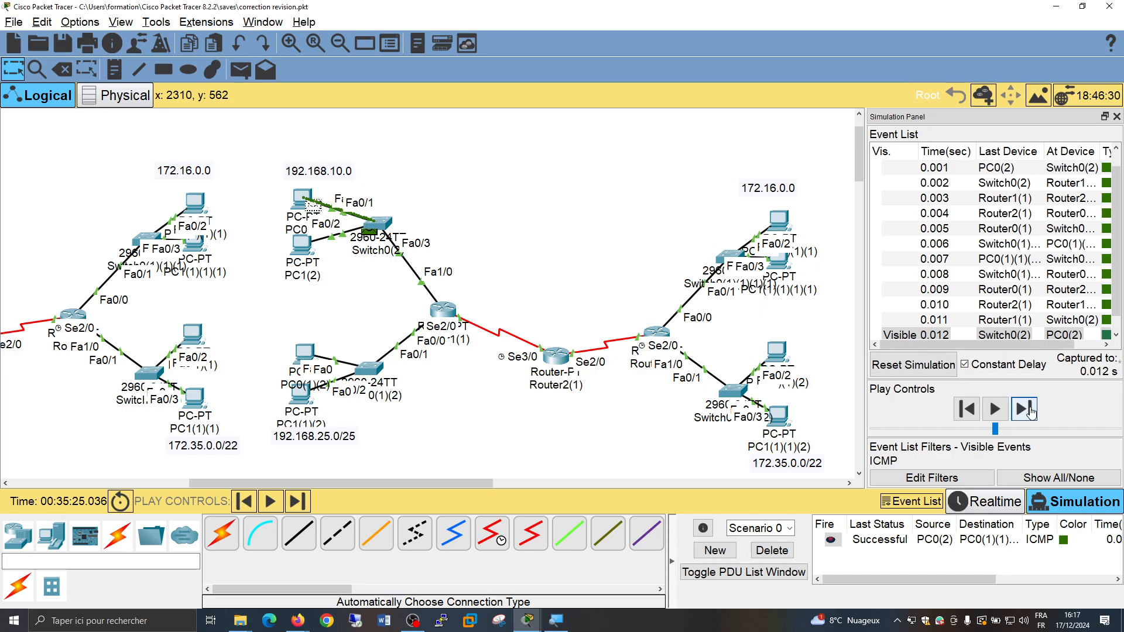
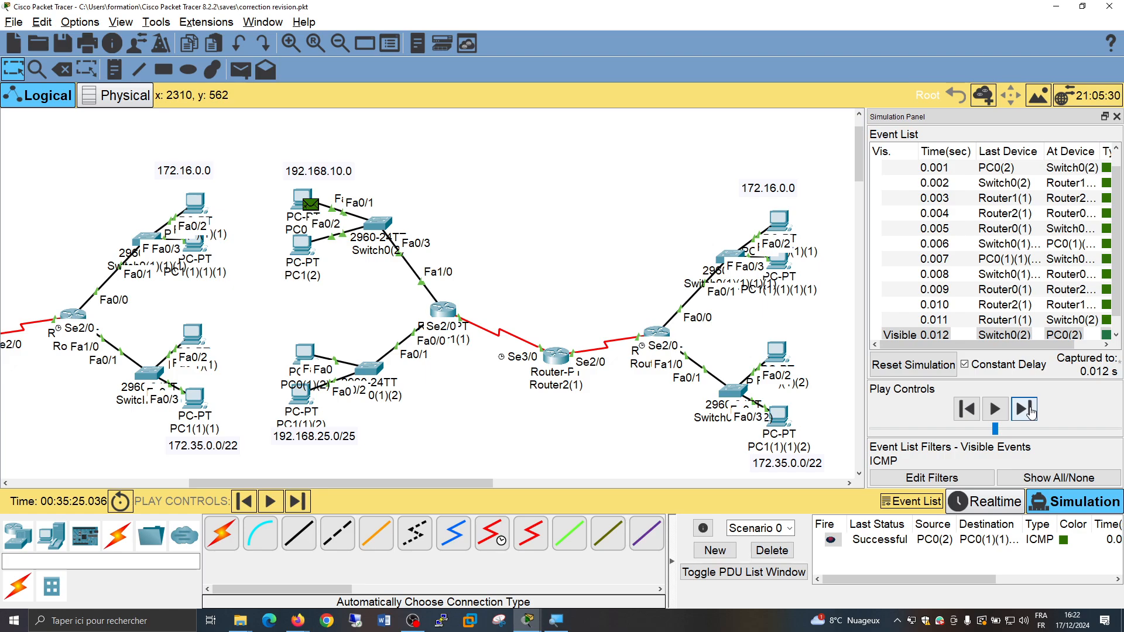
Close the simulation event list and save the topology file
click(1116, 116)
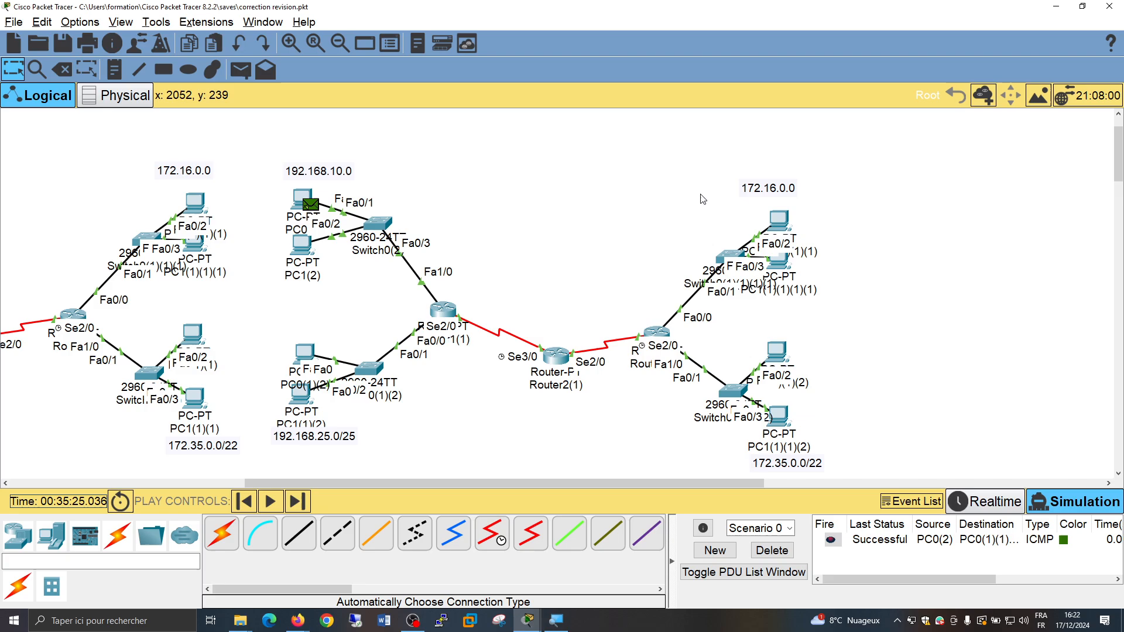
click(62, 42)
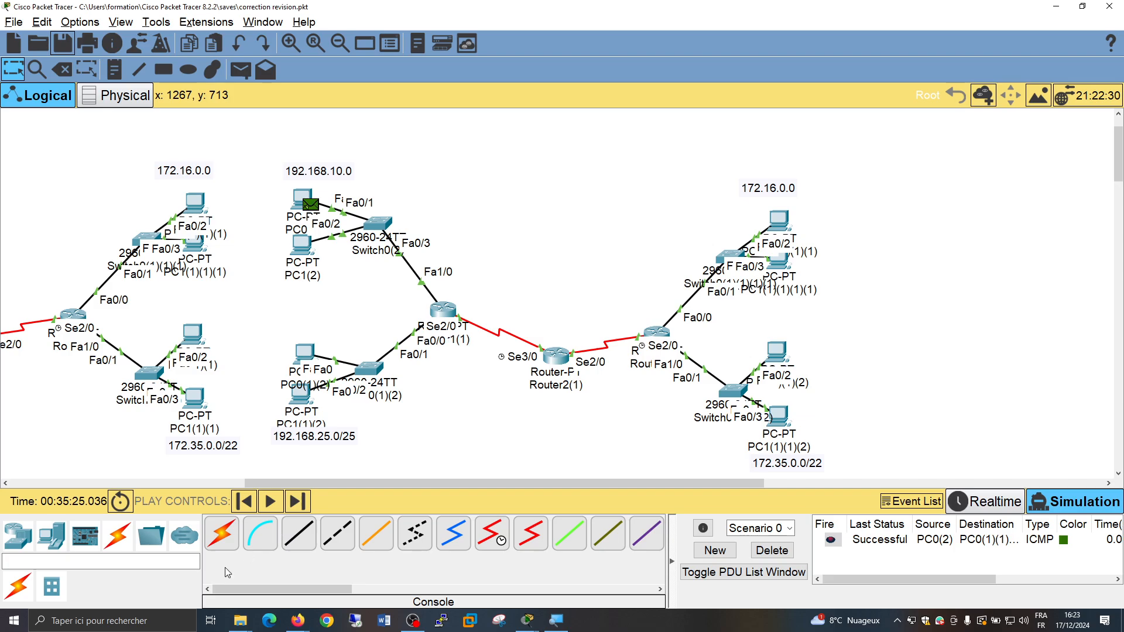
Switch to Word and create a blank document
click(148, 621)
text(wo)
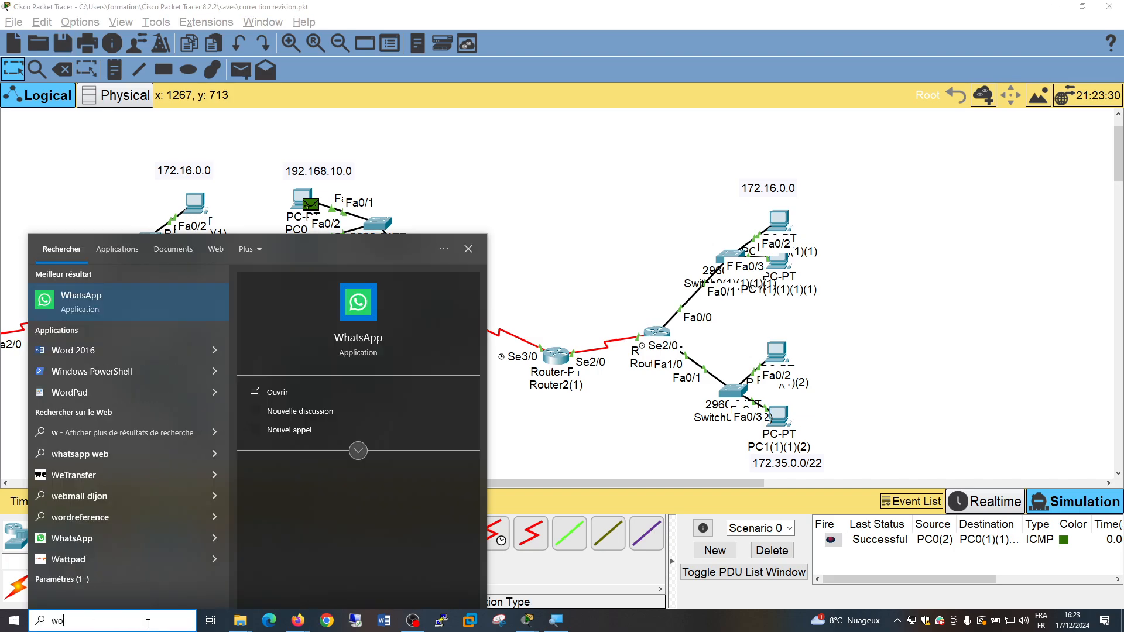
text(rd)
key(Return)
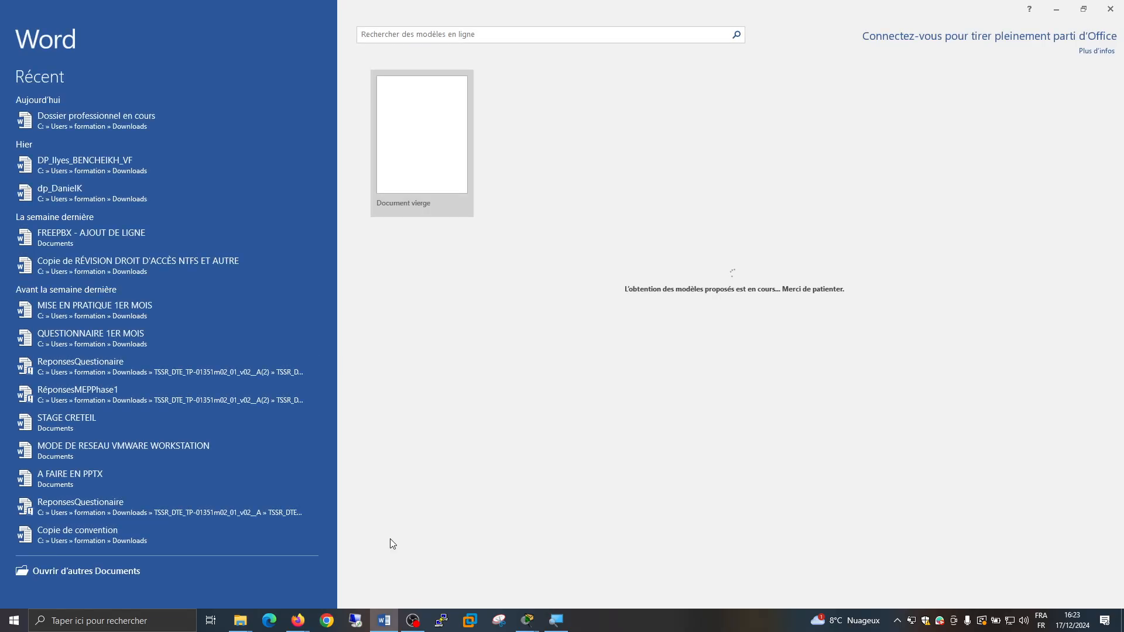
click(415, 110)
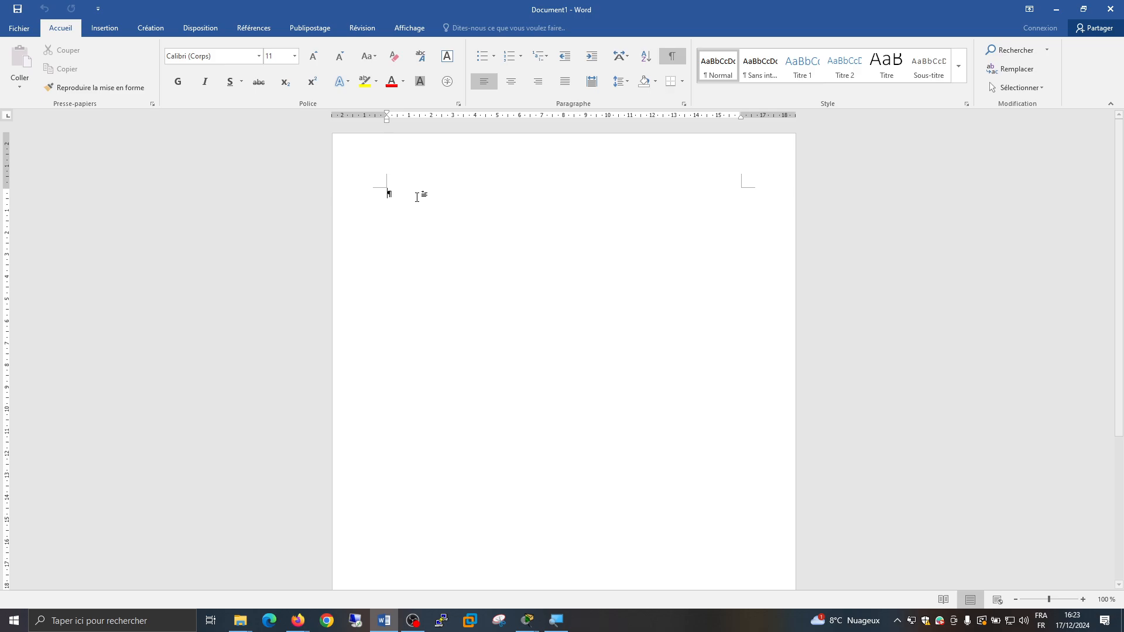
scroll(415, 197, up, 11)
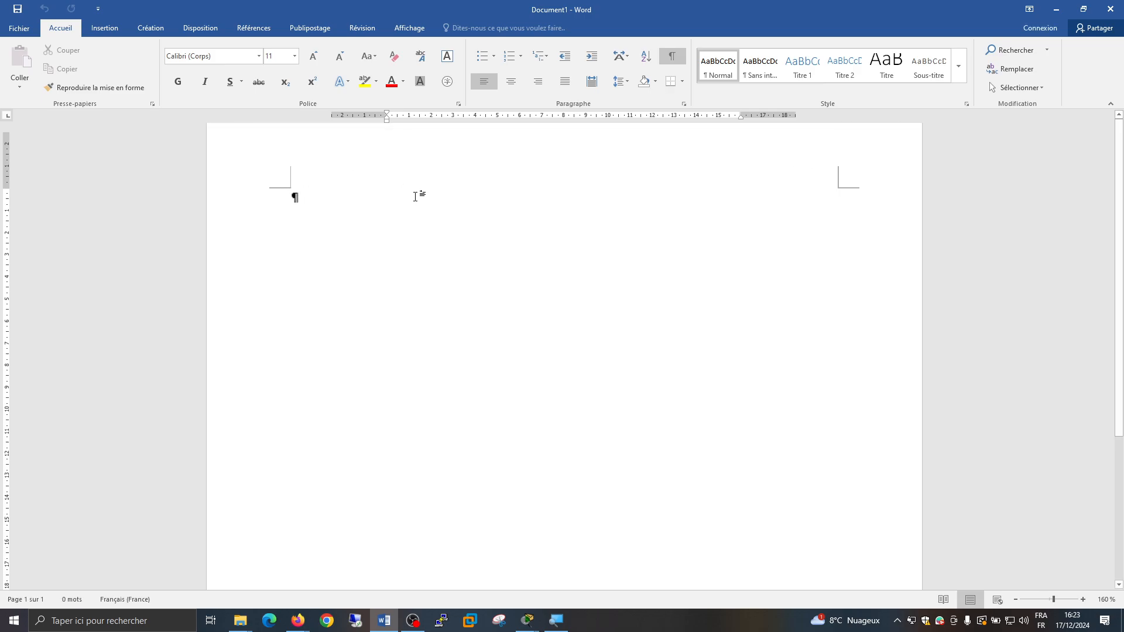
Enter the title "CALCUL RESEAU" with the line "Réseau 192.168.10.0" below it
text(CALCUL )
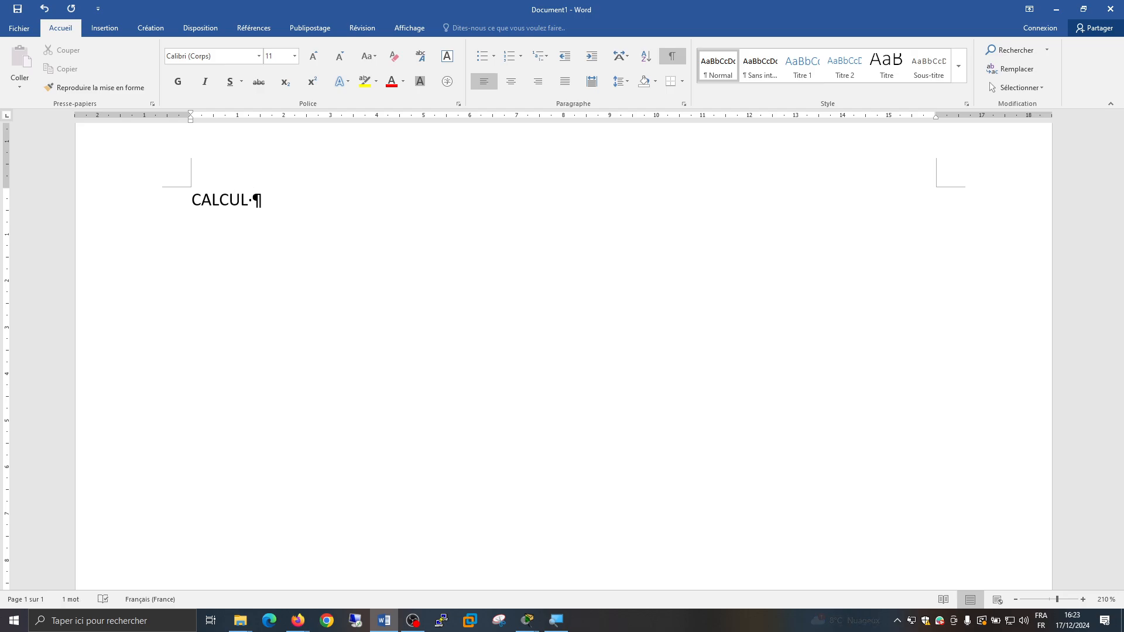
text(RESEAU)
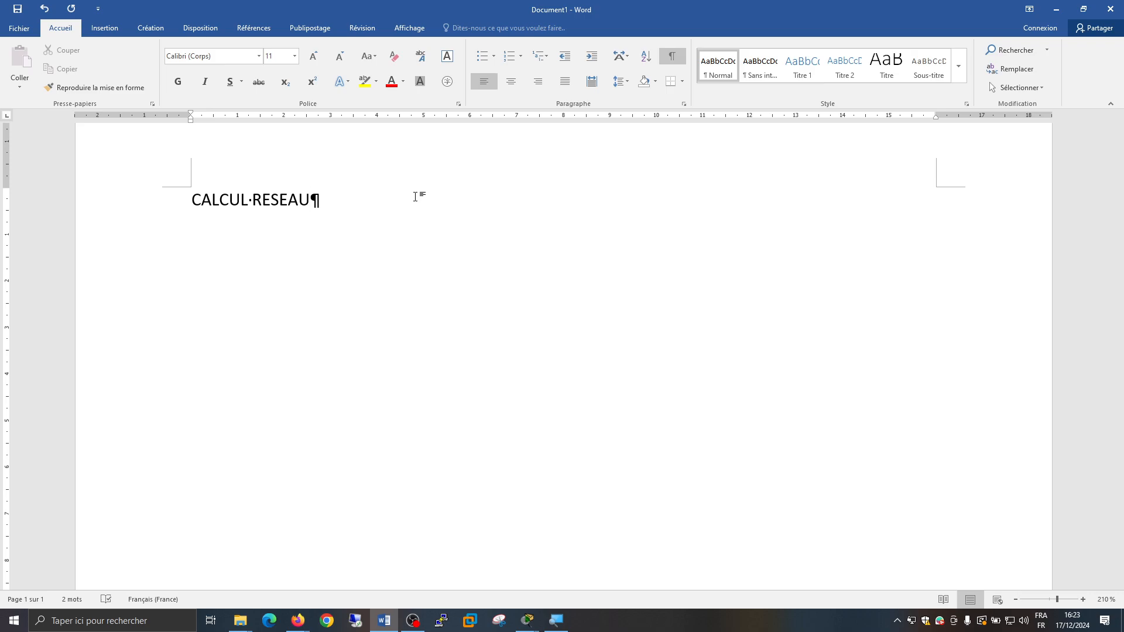
key(Return)
text(Résea)
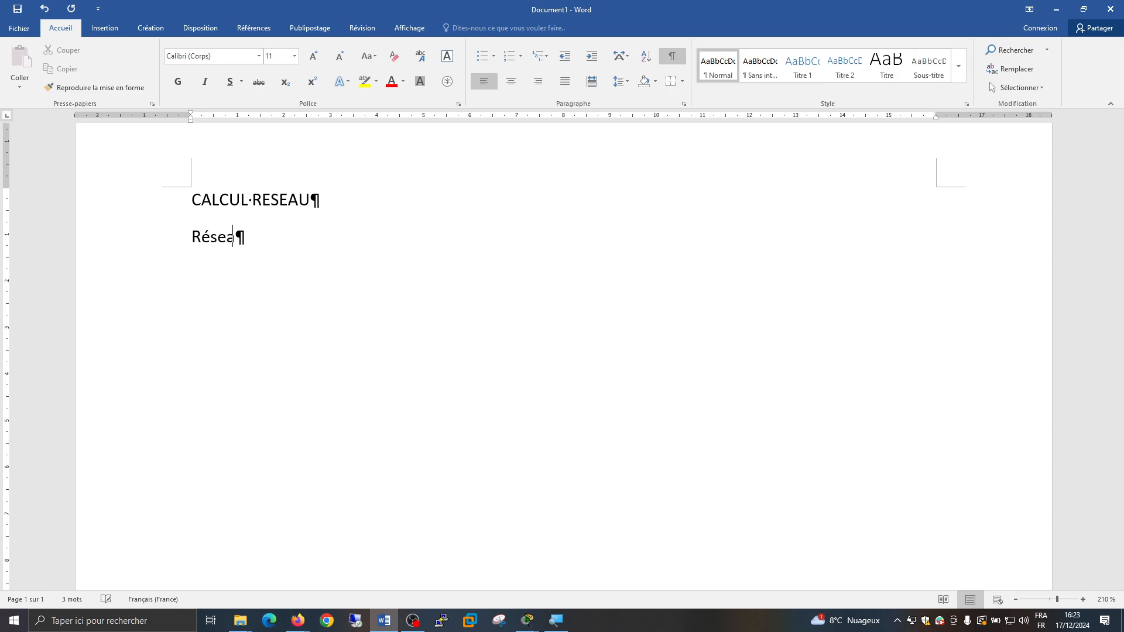
text(u 192.168.10.)
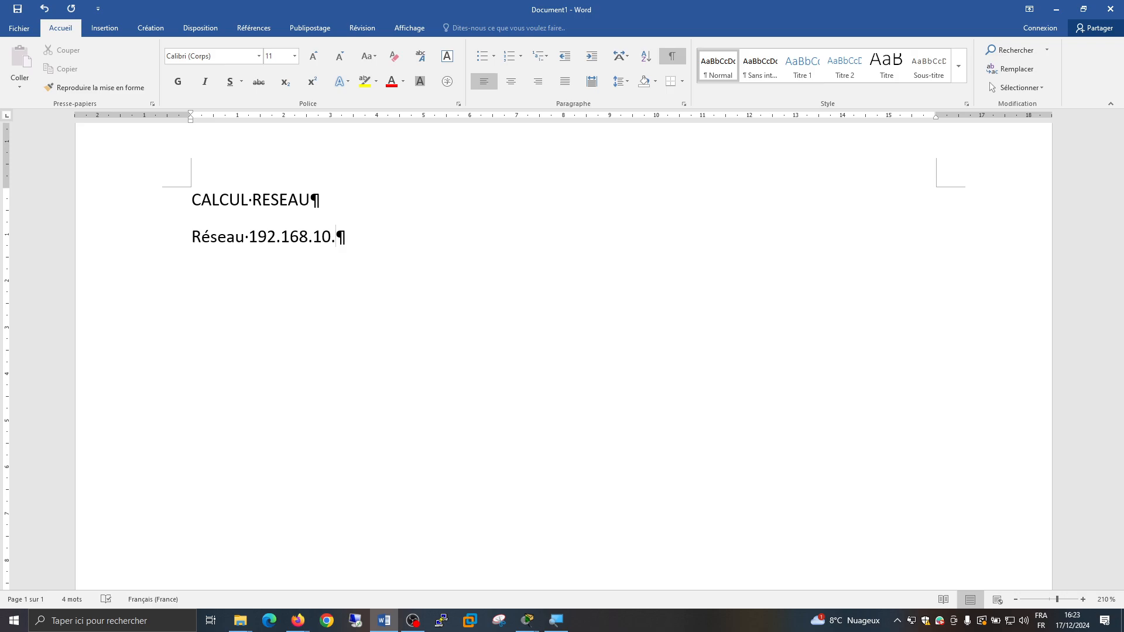
text(0)
Add the line "Nb sous réseau : 1 seul réseau" under the 192.168.10.0 network
key(Return)
text(N)
key(BackSpace)
text(Nb sous ré)
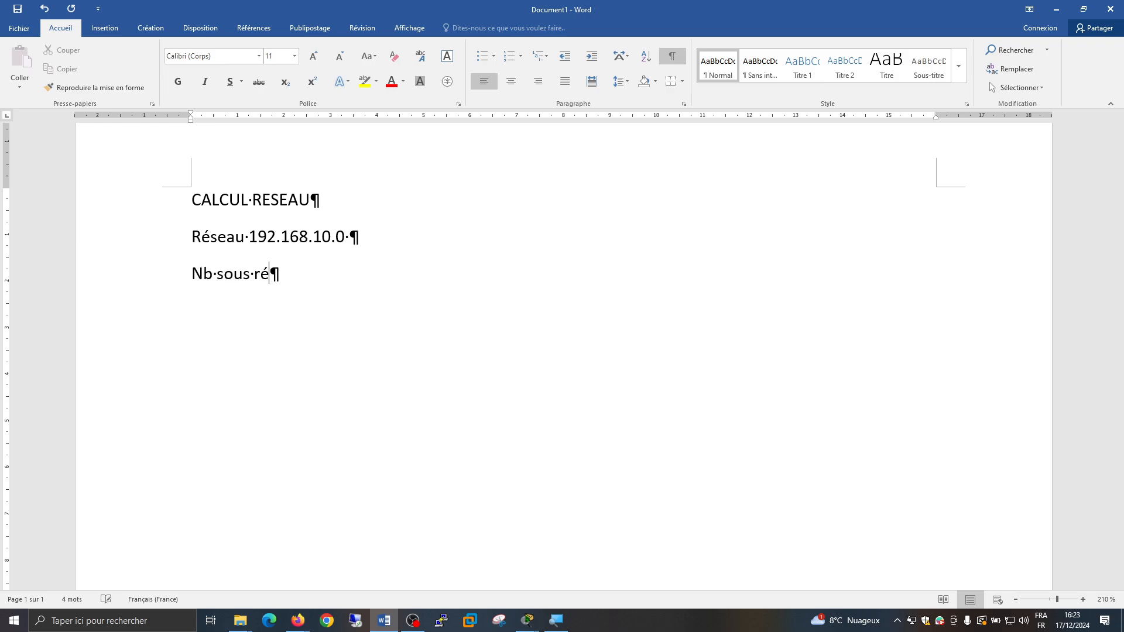
text(seau :)
text(1)
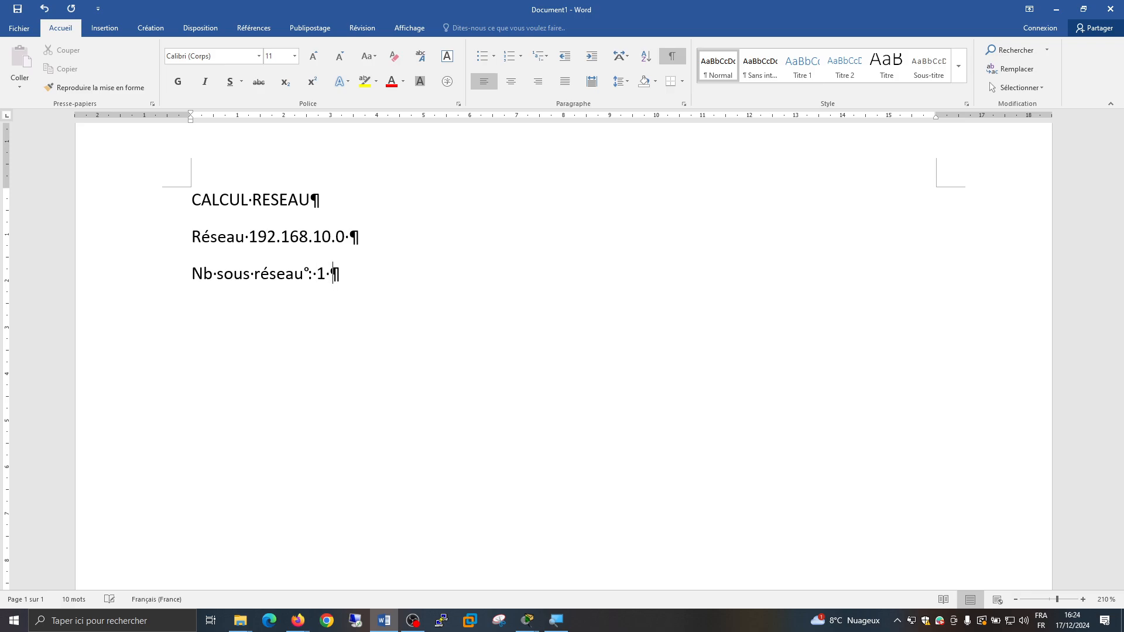
key(BackSpace)
key(BackSpace)
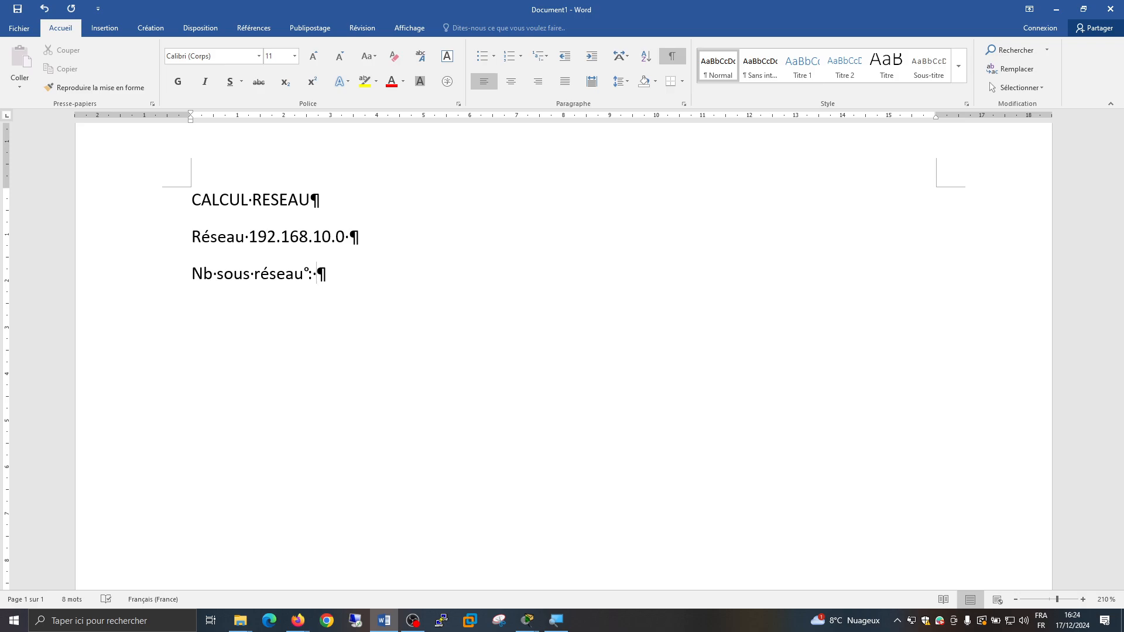
text(1 seul réseau)
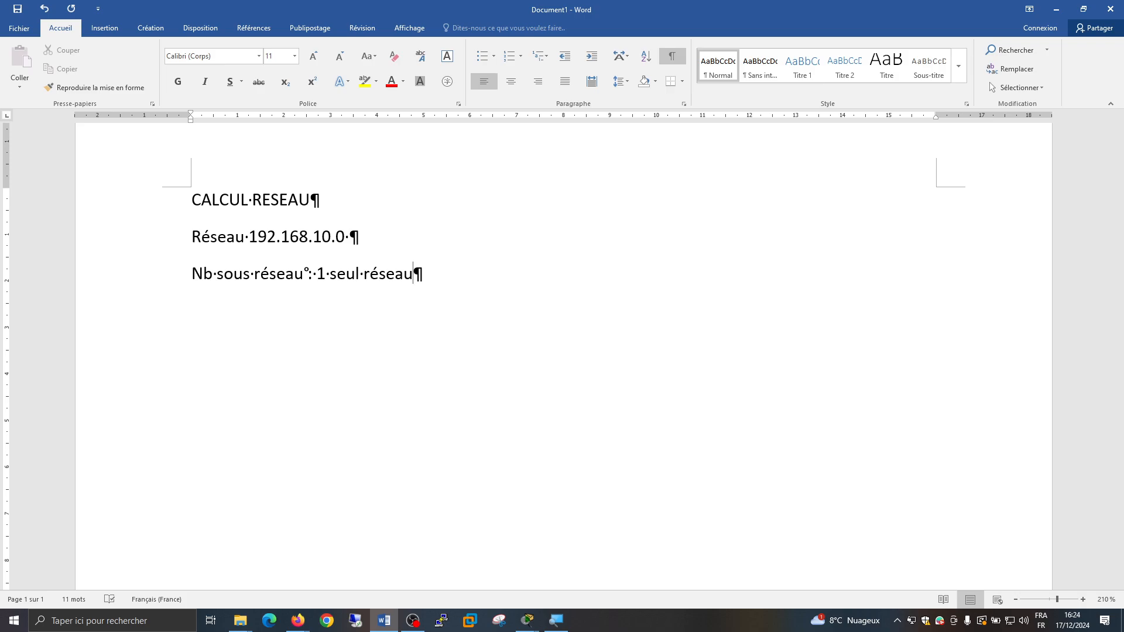
Add a line giving "Adresse réseau : 192.168.10.0" and "Adresse Broadcast 192.168.10.255"
key(Return)
text(adresse résea)
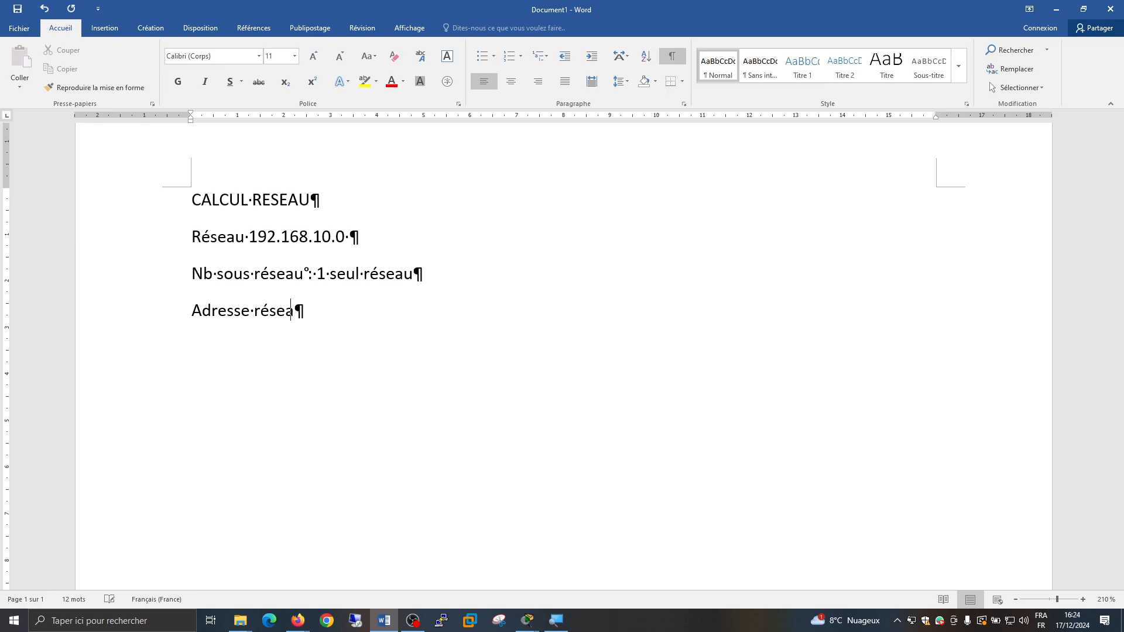
text(u : 192.168.10.0)
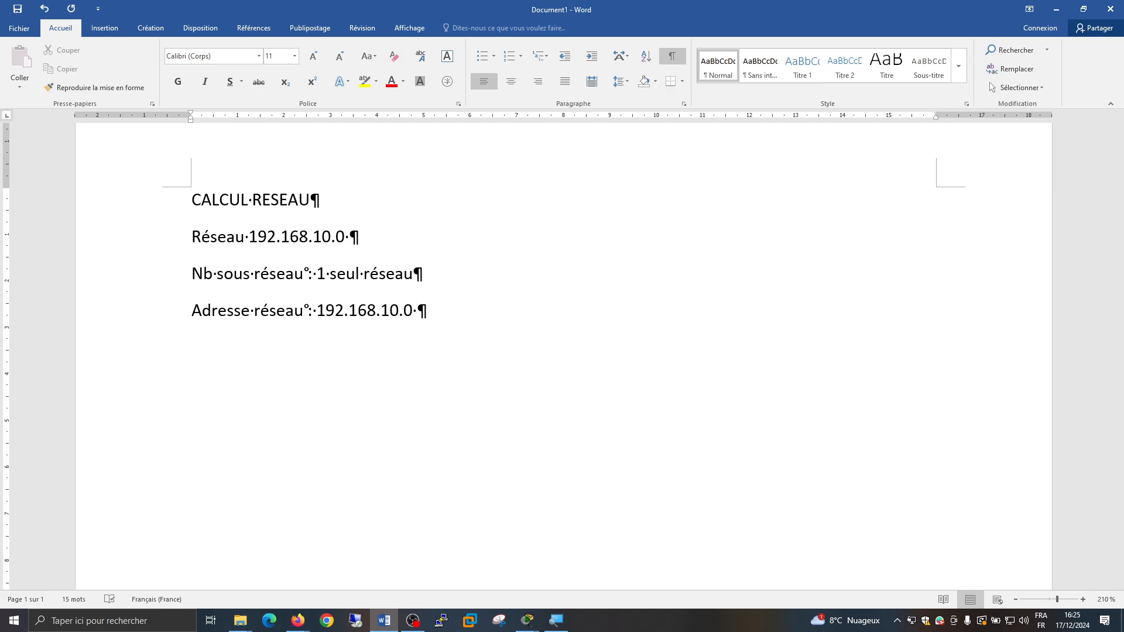
text(Adresse Broadcast )
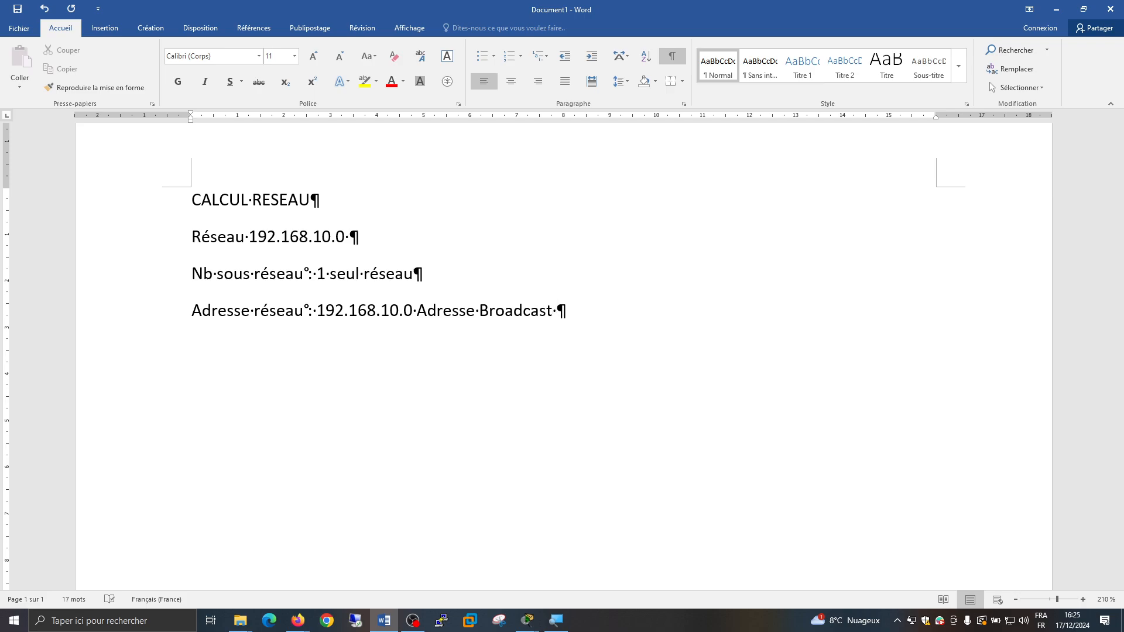
text(192.168.10)
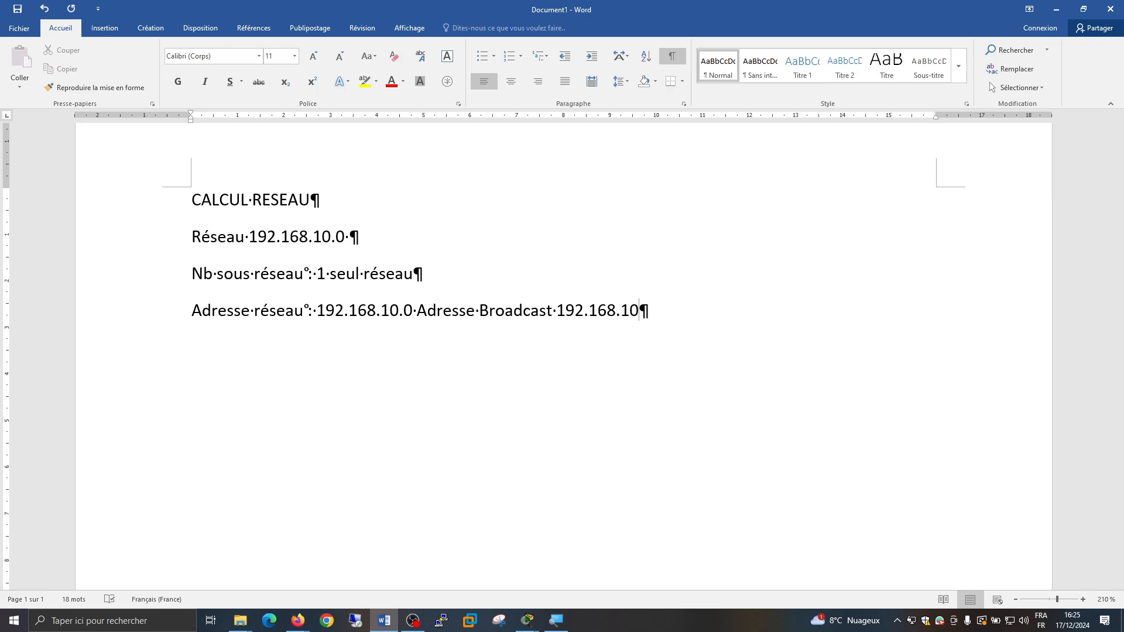
text(.255)
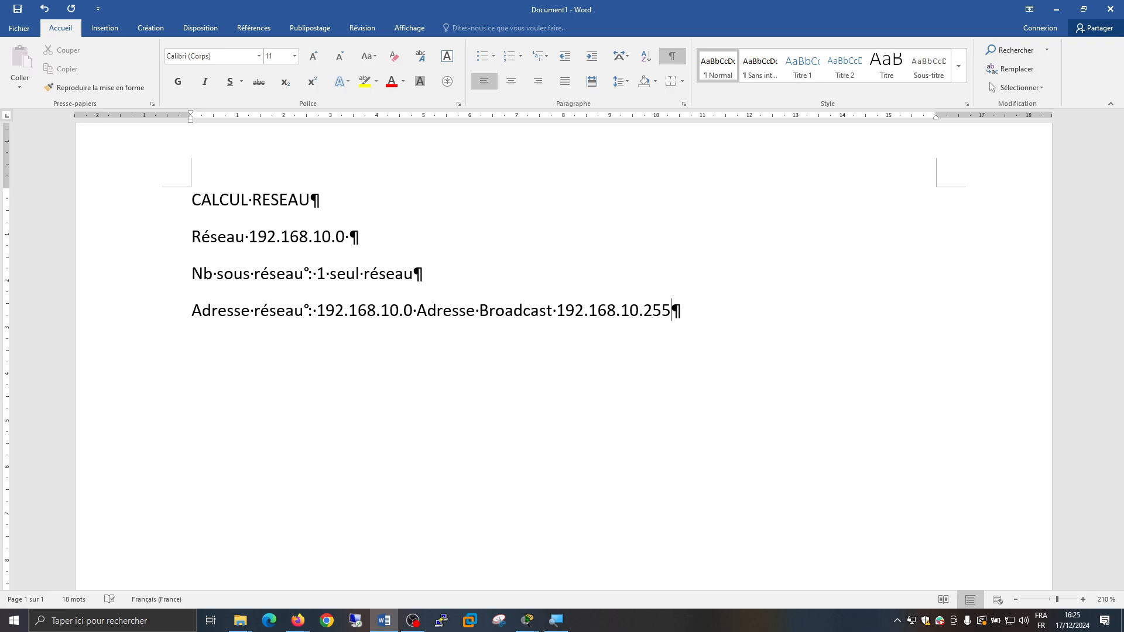
Add the host count line "Nombre de machine : 2^8 -2 = 256 – 2 = 254"
key(Return)
text(Nombre de m)
key(BackSpace)
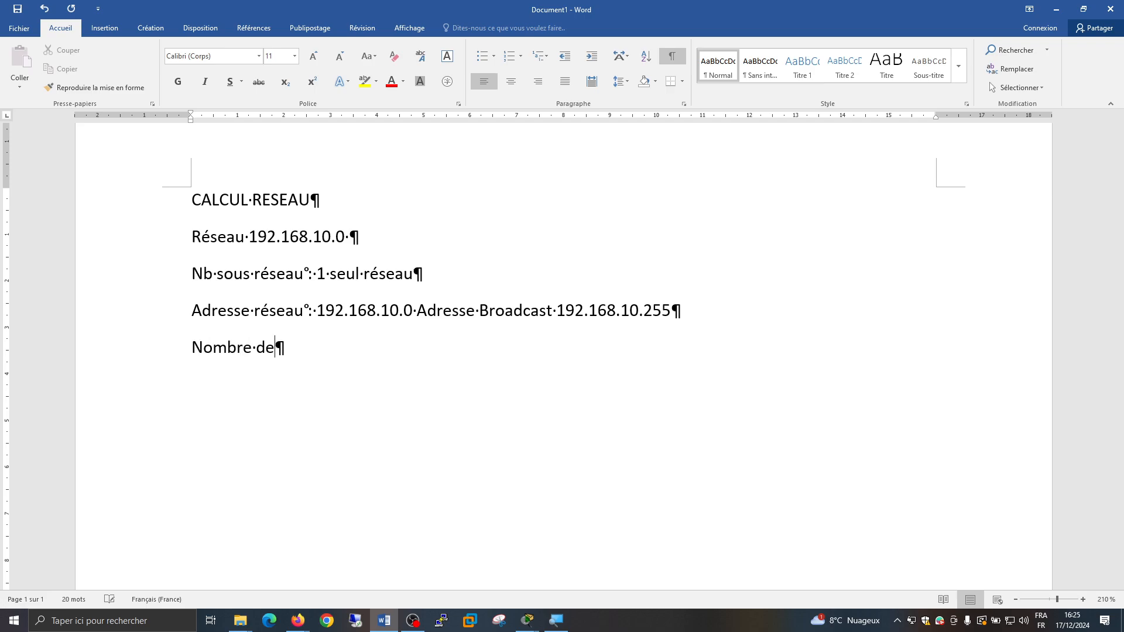
text(machine° :)
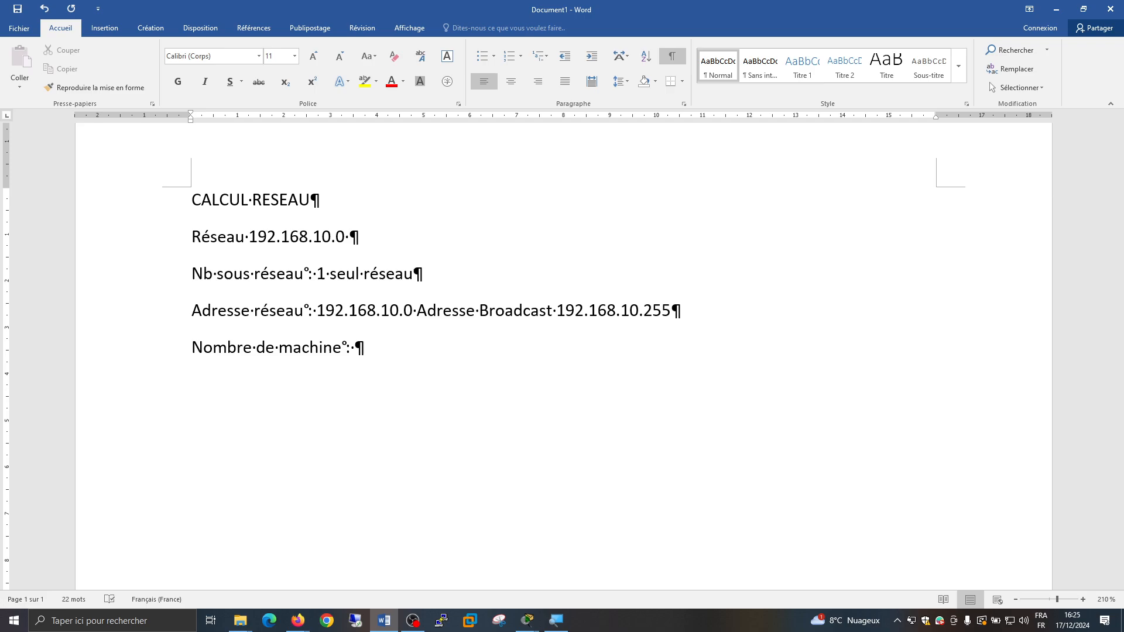
text(2^8 -2 = 256 - )
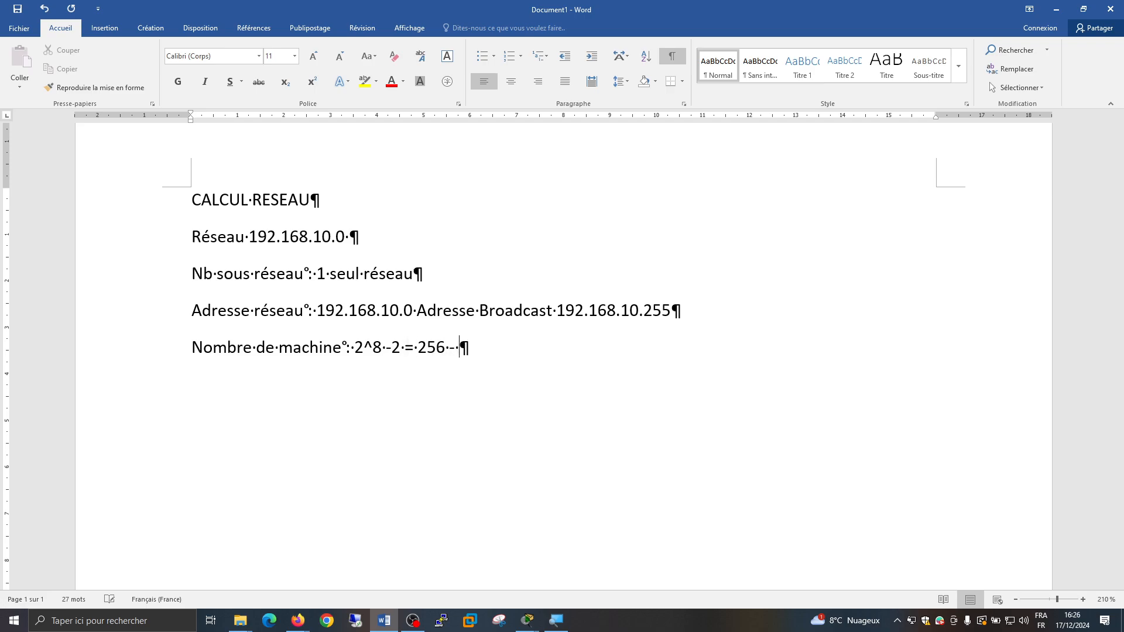
text(2 = 254)
Save the document as "Correction calcul" in the WindowsPowerShell folder under Documents
key(ctrl+s)
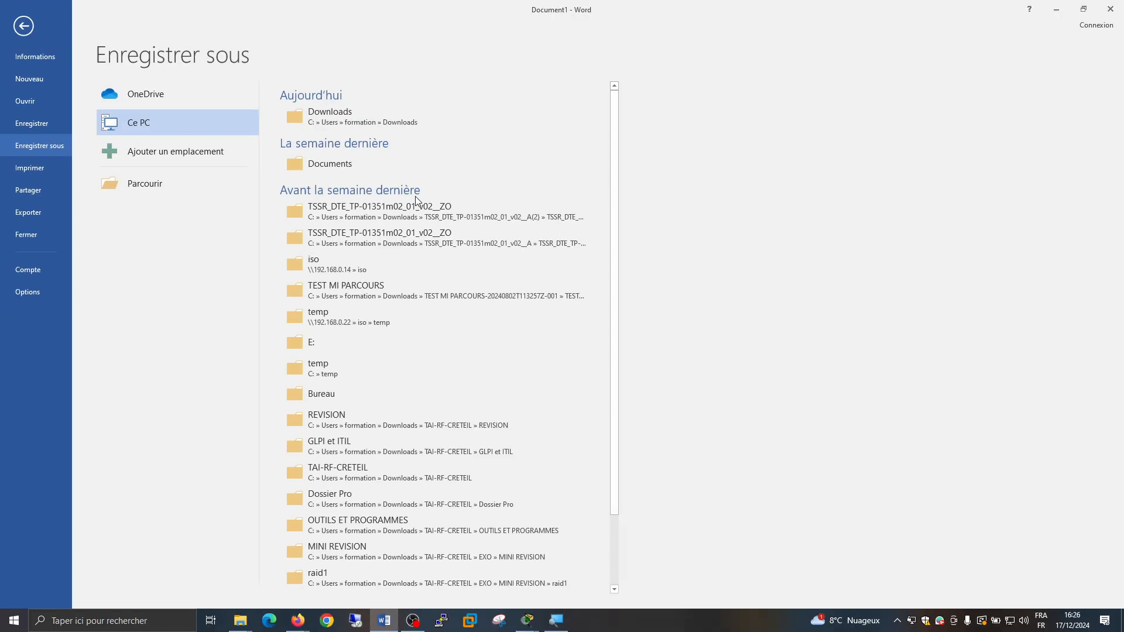
key(Escape)
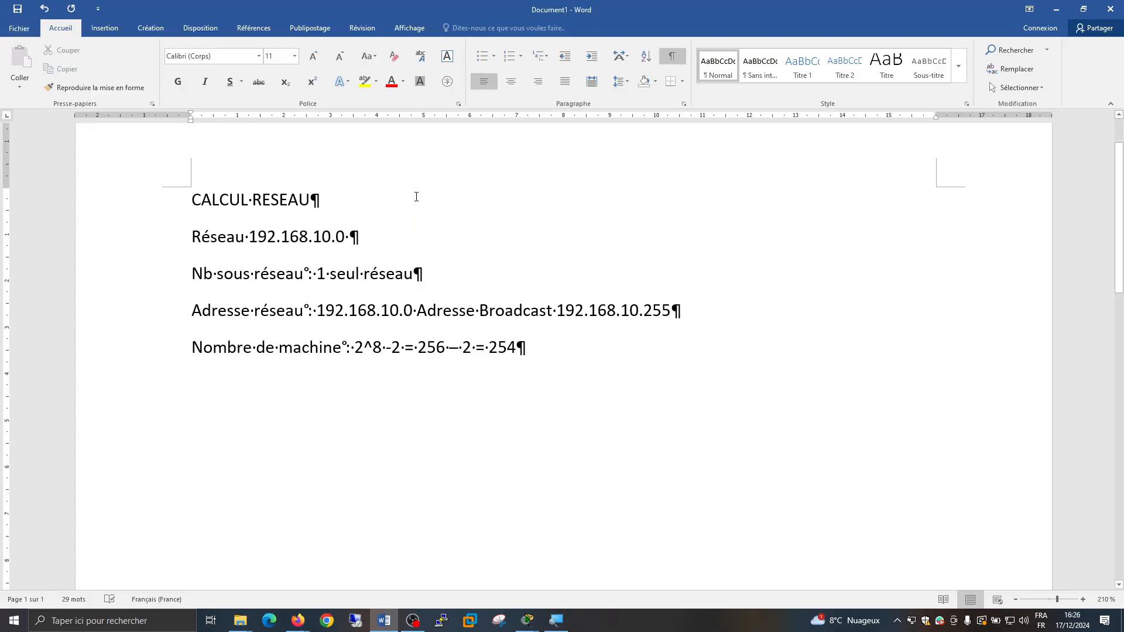
key(ctrl+s)
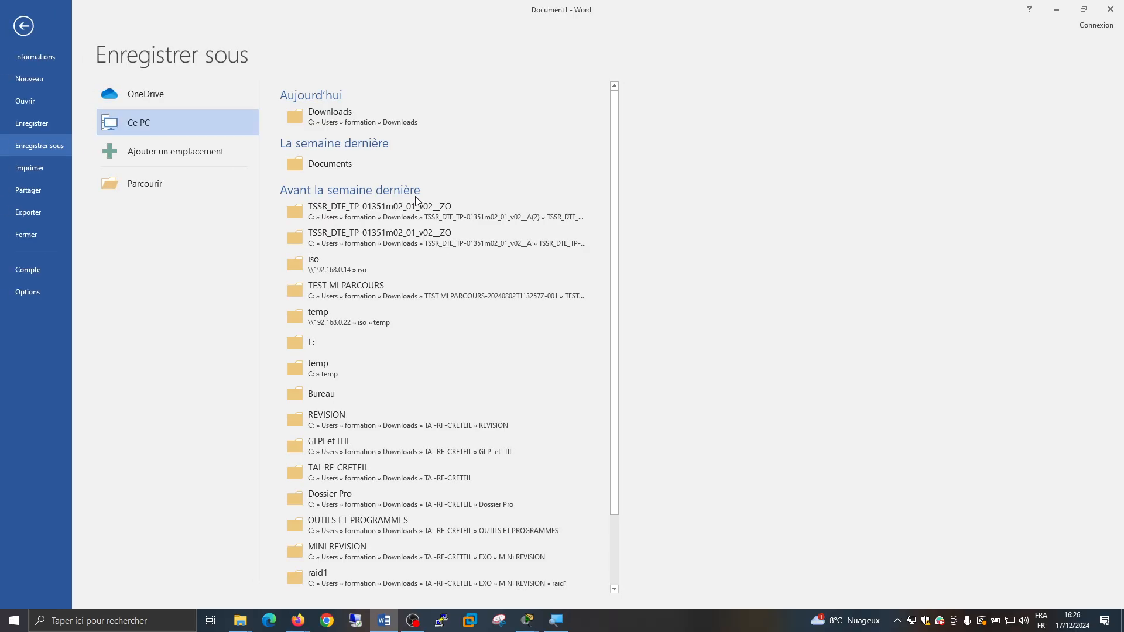
click(145, 183)
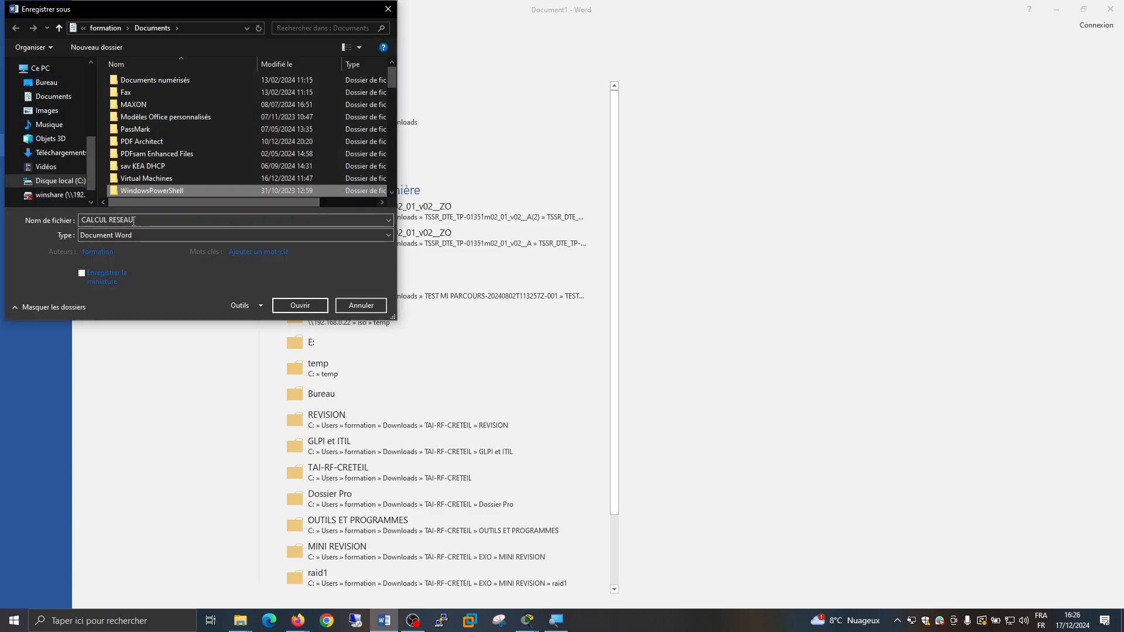
click(133, 221)
key(BackSpace)
key(BackSpace)
key(BackSpace)
key(BackSpace)
key(BackSpace)
key(BackSpace)
key(BackSpace)
key(BackSpace)
key(BackSpace)
key(BackSpace)
key(BackSpace)
key(BackSpace)
key(BackSpace)
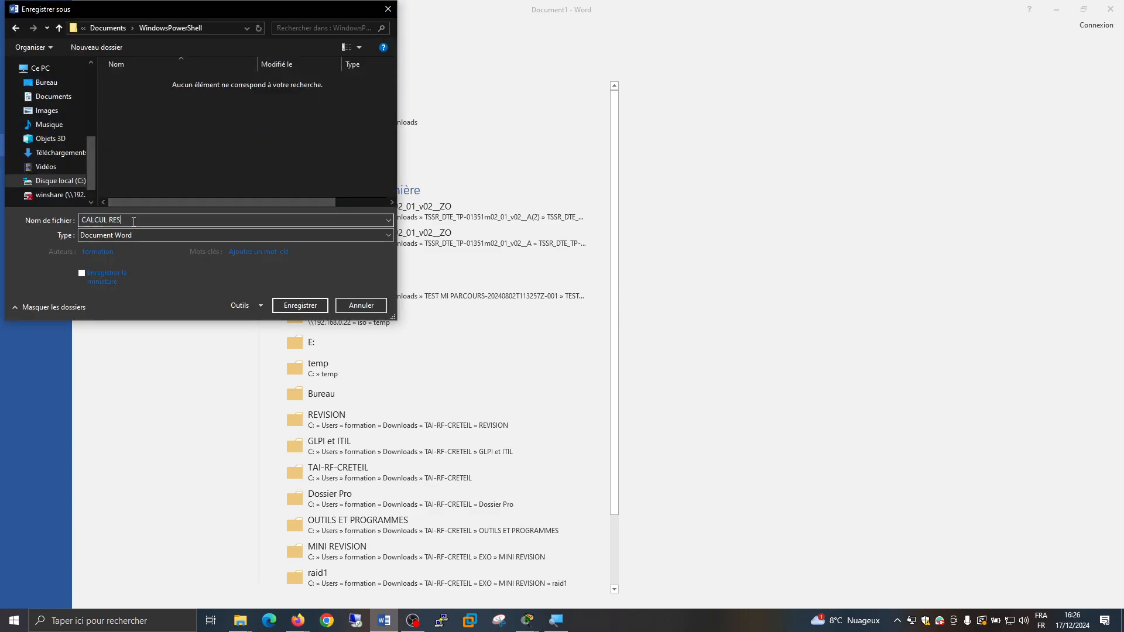
text(Correction calcul)
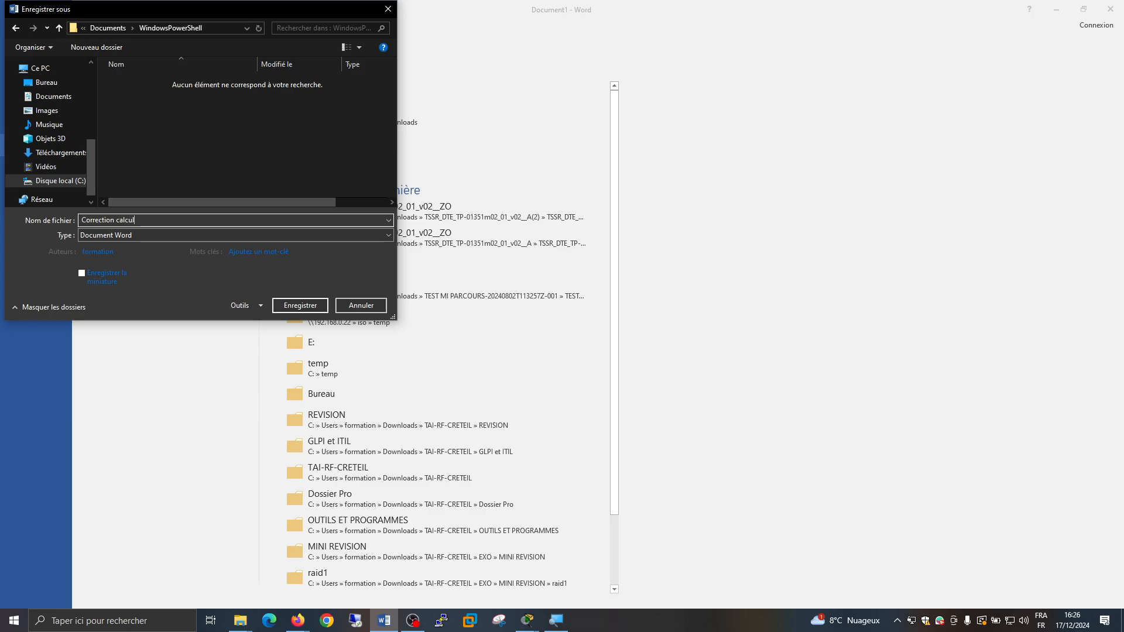
key(Return)
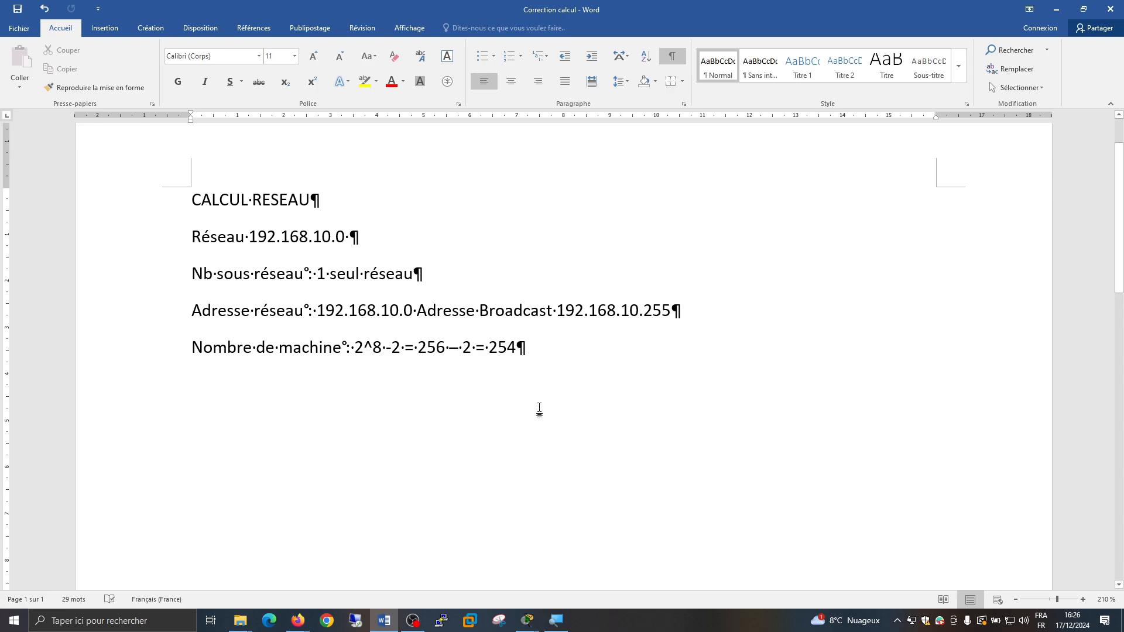
Leave a blank line after the first calculation and add the line "Réseau 192.168.25.0/25"
key(Return)
key(Return)
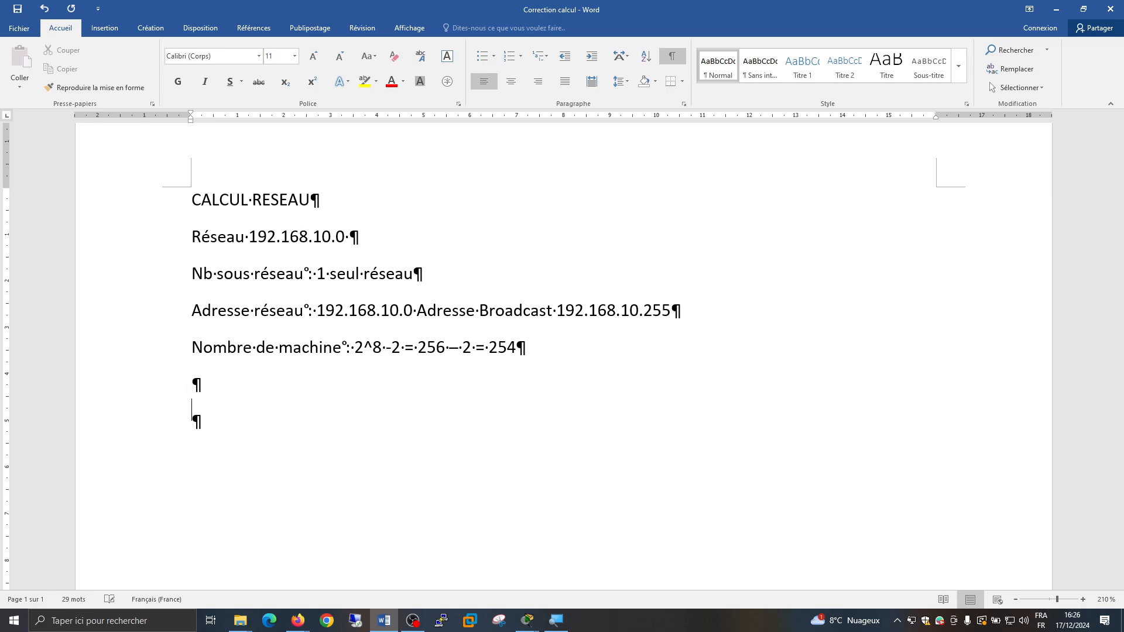
text(Réseau)
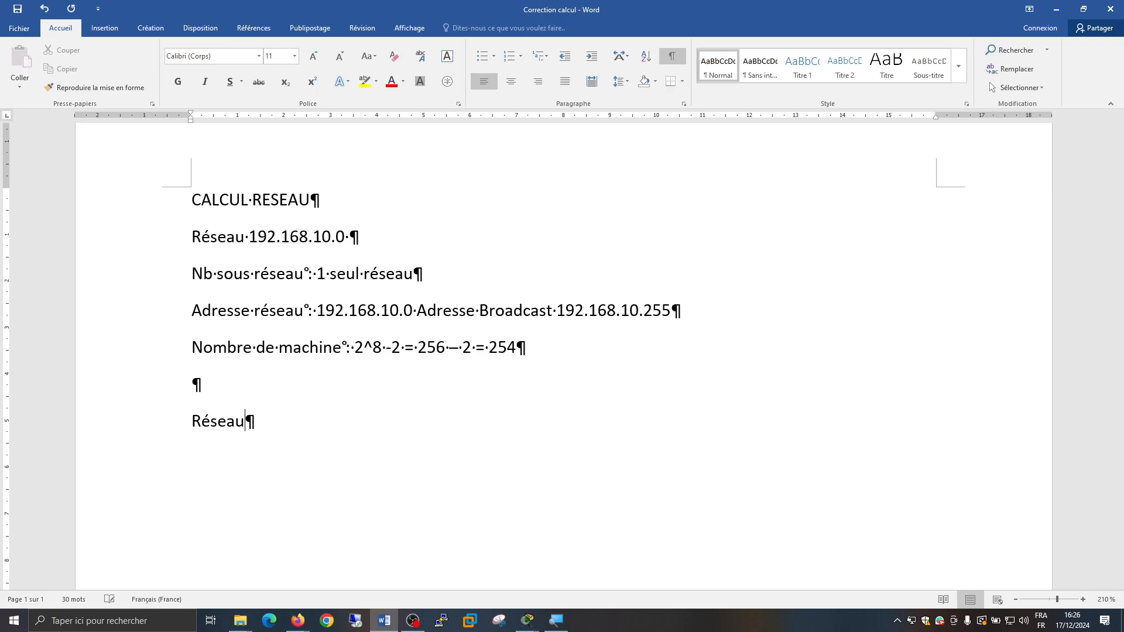
text(192.168.25.0/25)
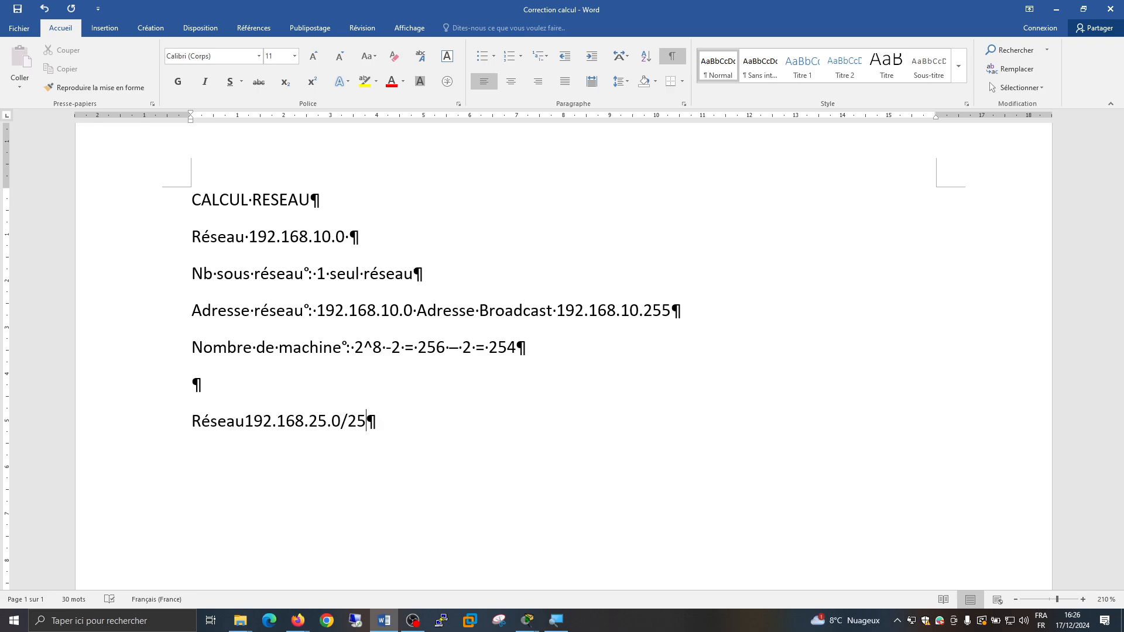
key(Left)
key(Left)
key(Left)
key(Left)
key(Left)
key(Left)
key(Left)
key(Left)
key(Left)
key(Left)
key(Left)
key(Left)
key(Left)
key(Right)
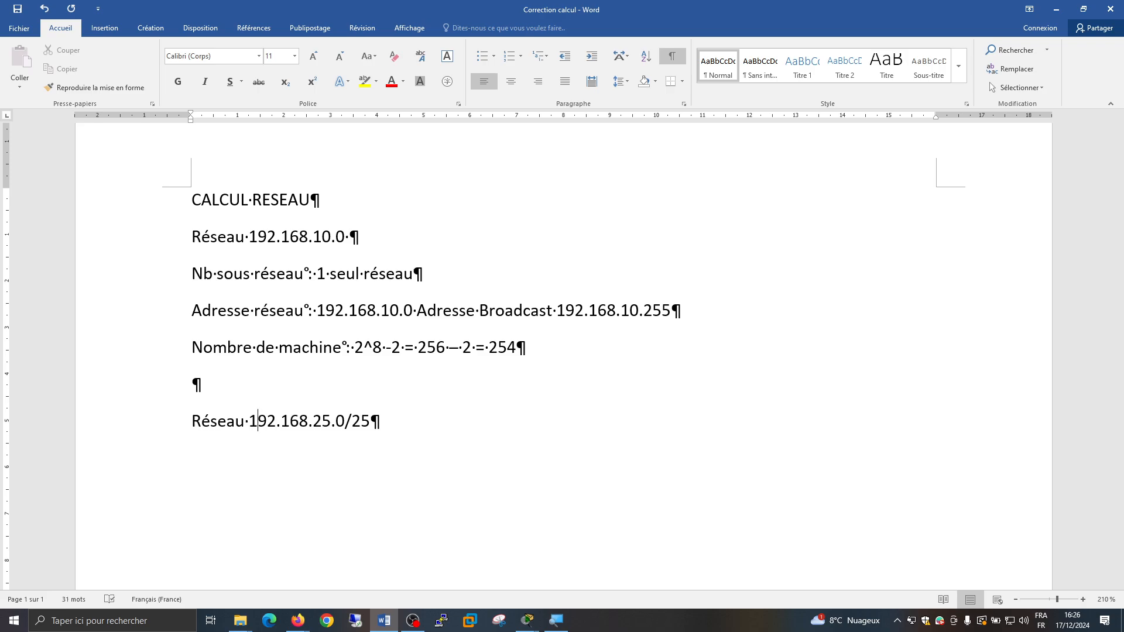
key(Right)
key(Right)
key(Right)
key(Right)
key(Right)
key(Right)
key(Right)
key(Right)
key(Right)
key(Right)
key(Right)
key(Right)
key(Right)
key(Right)
Add the line "Nombre de sous réseau = 2" under the 192.168.25.0/25 network
key(Return)
text(nombre de sous r)
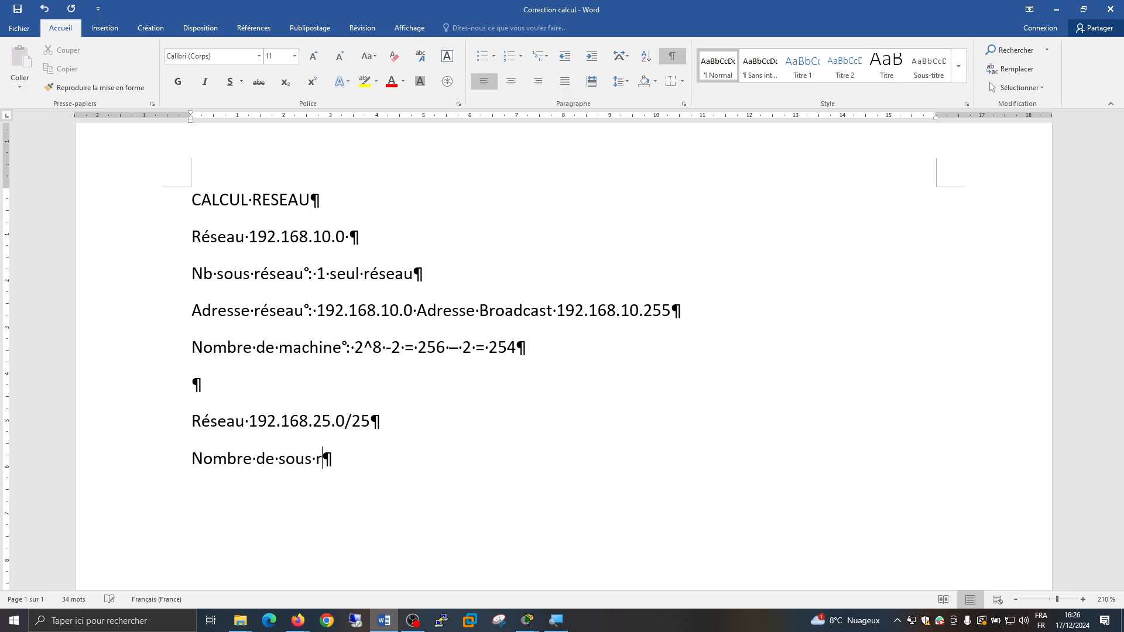
text(éseau :)
key(BackSpace)
key(BackSpace)
text(= 2)
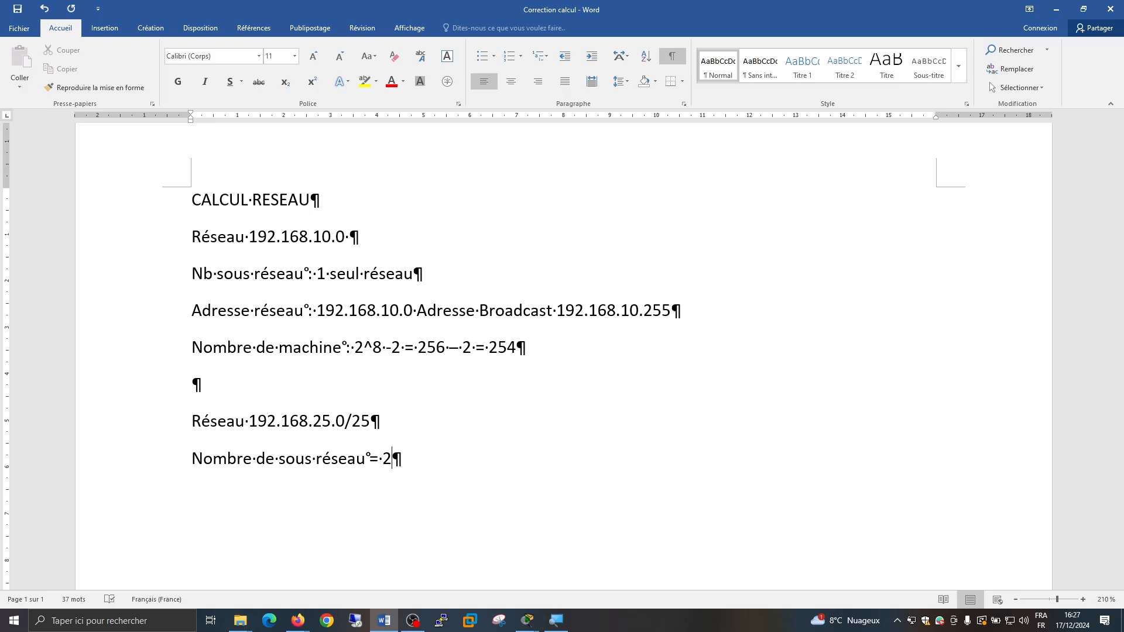
Complete the subnet count line to read "Nombre de sous réseau = 2^1 = 2"
text(^1 = 2)
key(Return)
Add the label "Adresses réseau", in the plural, on the line below the subnet count
text(Adress)
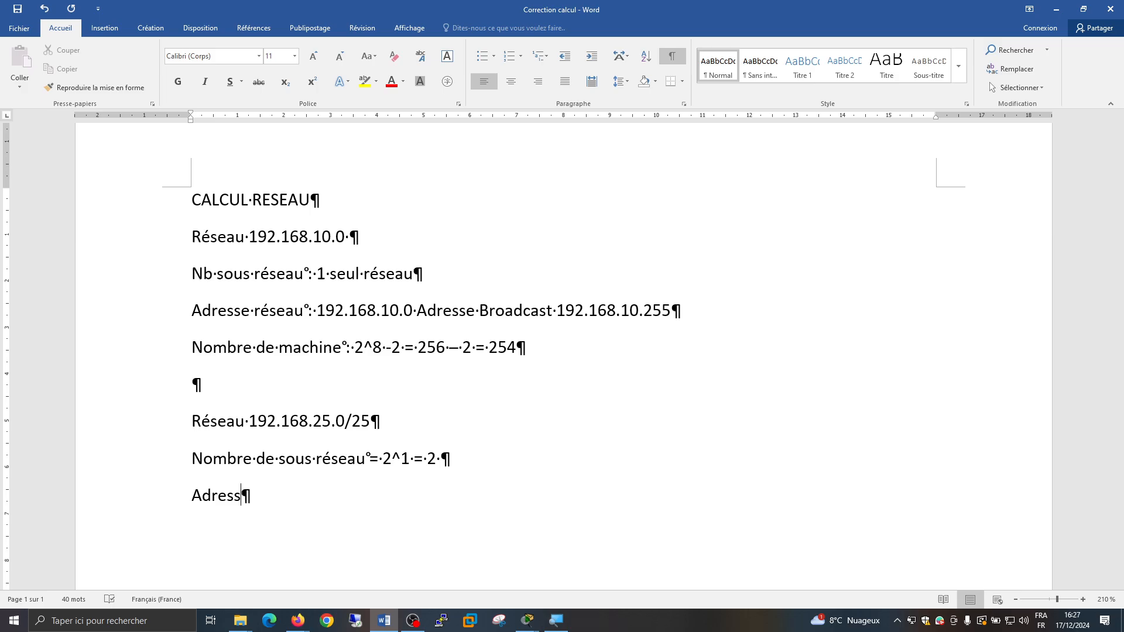
text(e réseau)
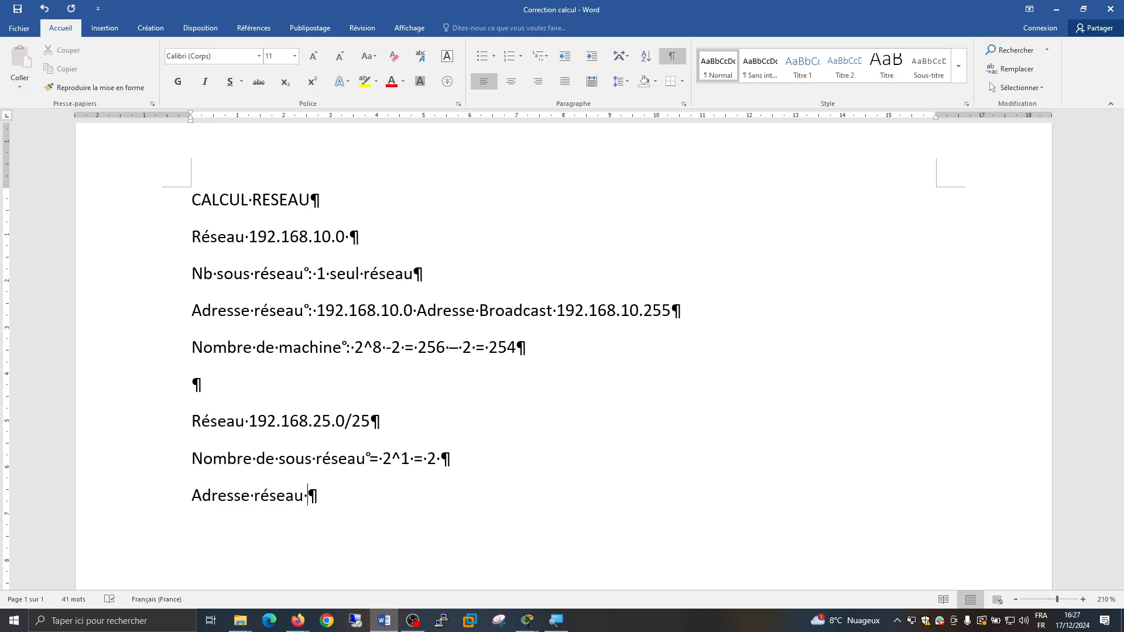
key(Left)
key(Right)
key(Right)
key(Right)
text(s)
key(Right)
key(Right)
key(Right)
key(Right)
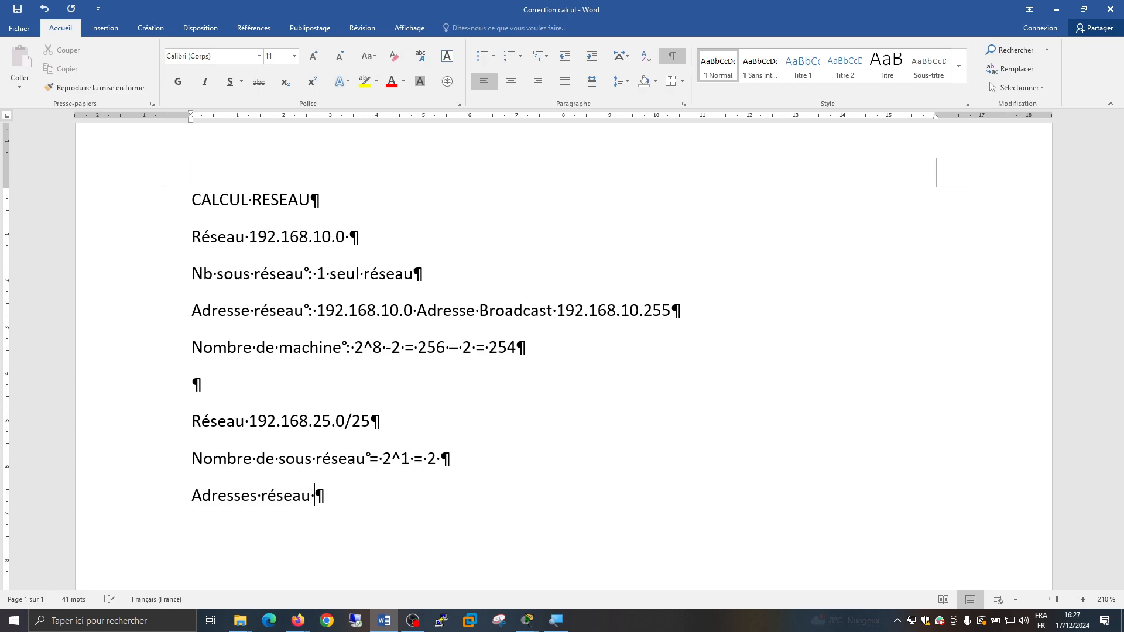
Enter the two network addresses "192.168.25.0 et 192.168.25.128" after the "Adresses réseau" label
text(192.168.)
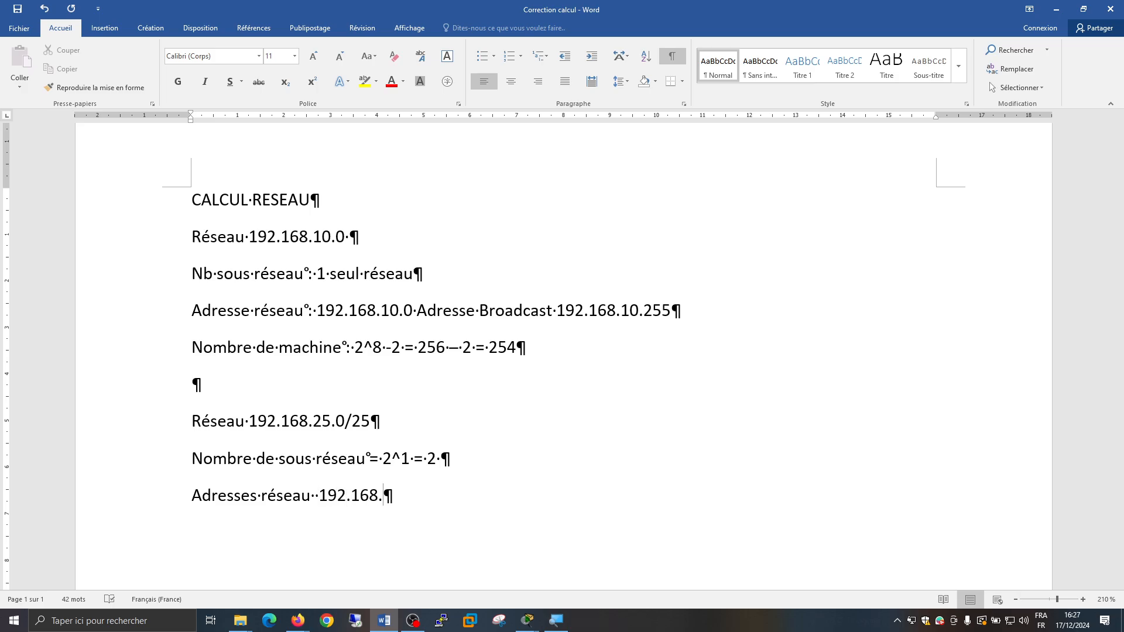
text(25.0)
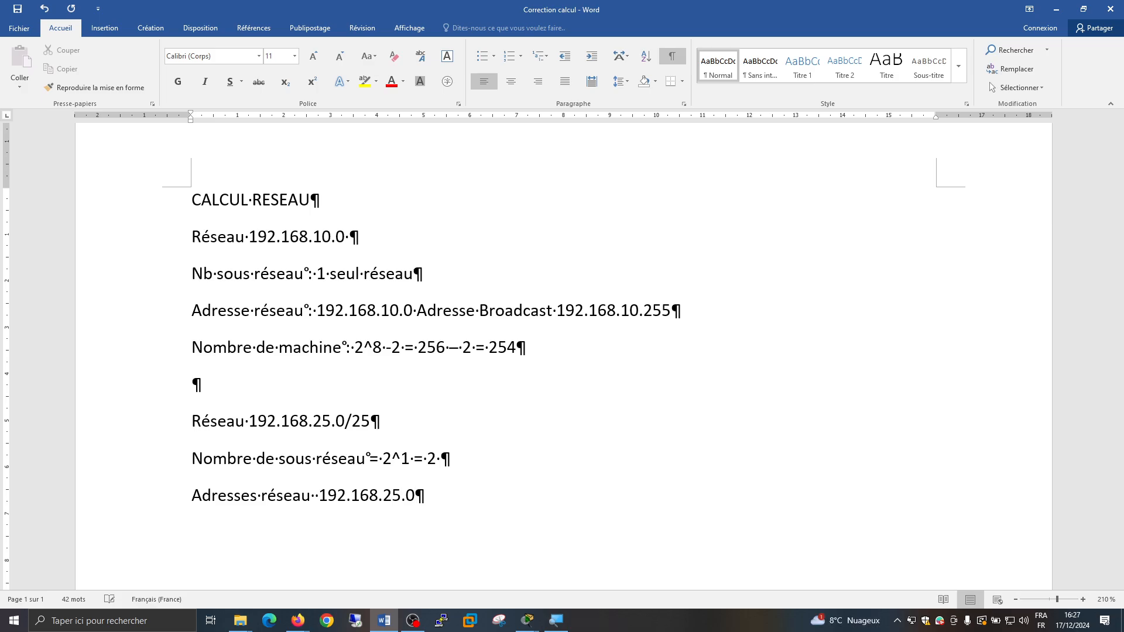
text(    et 192.168.25.128)
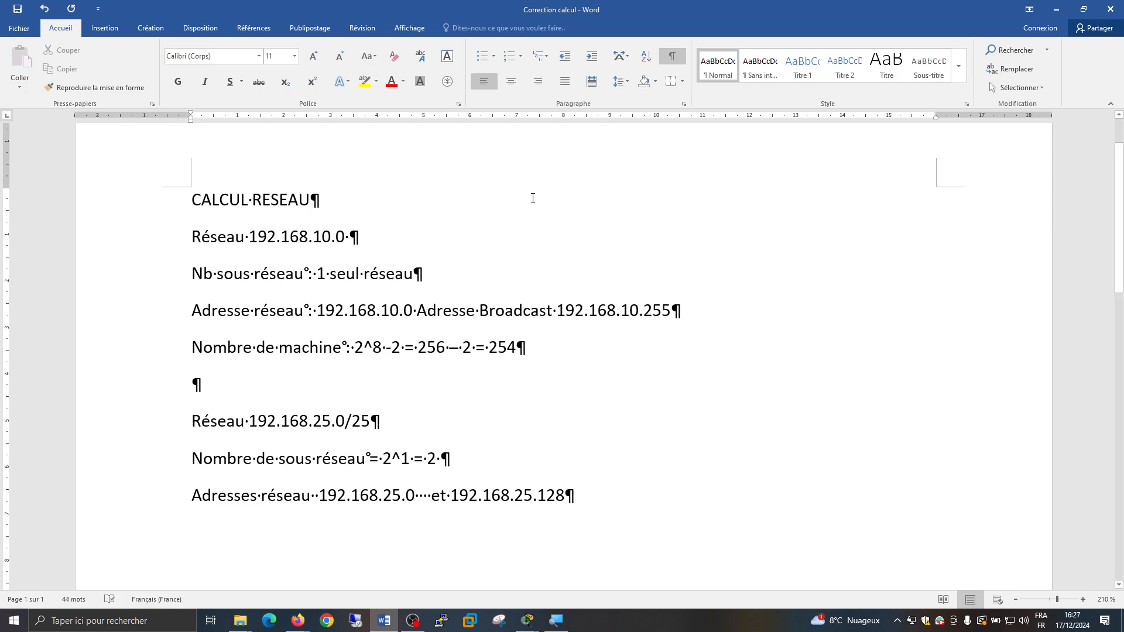
Hide the formatting marks and add an extra space before 192.168.25.128
click(672, 55)
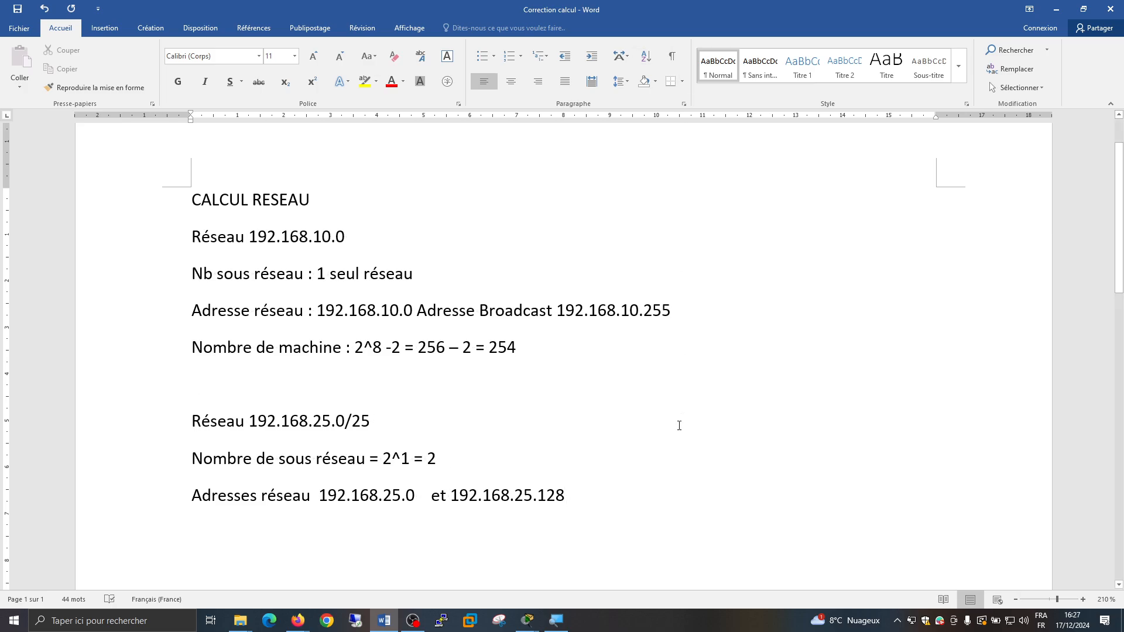
click(450, 496)
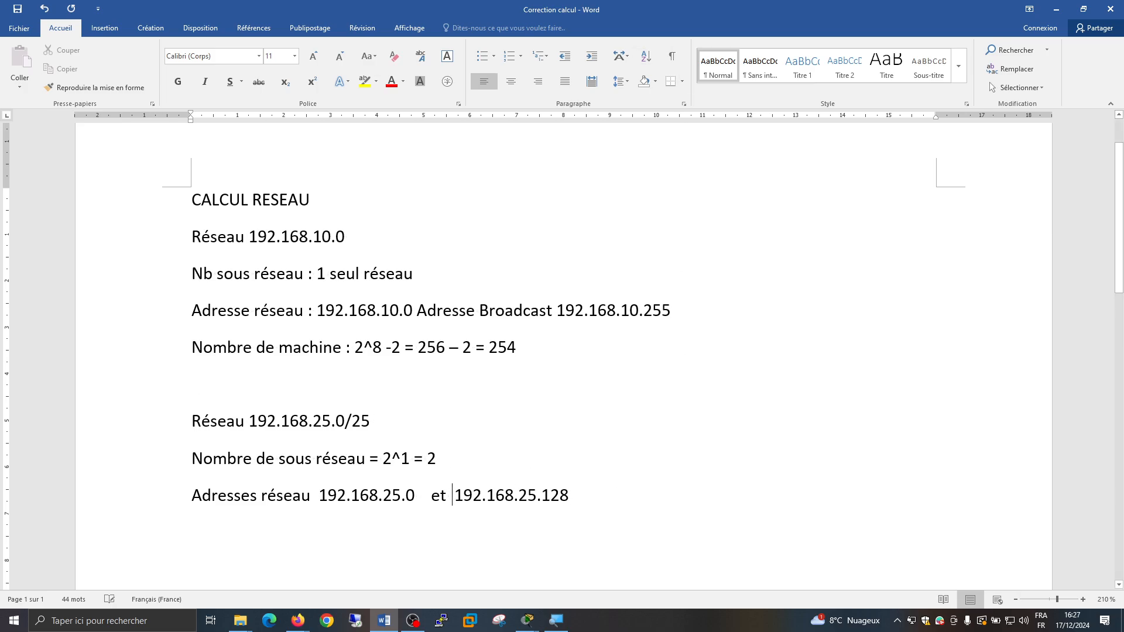
Add a new line reading "Adresse Broadcast : 192.168.25.127 et" under the network addresses
click(609, 502)
key(Return)
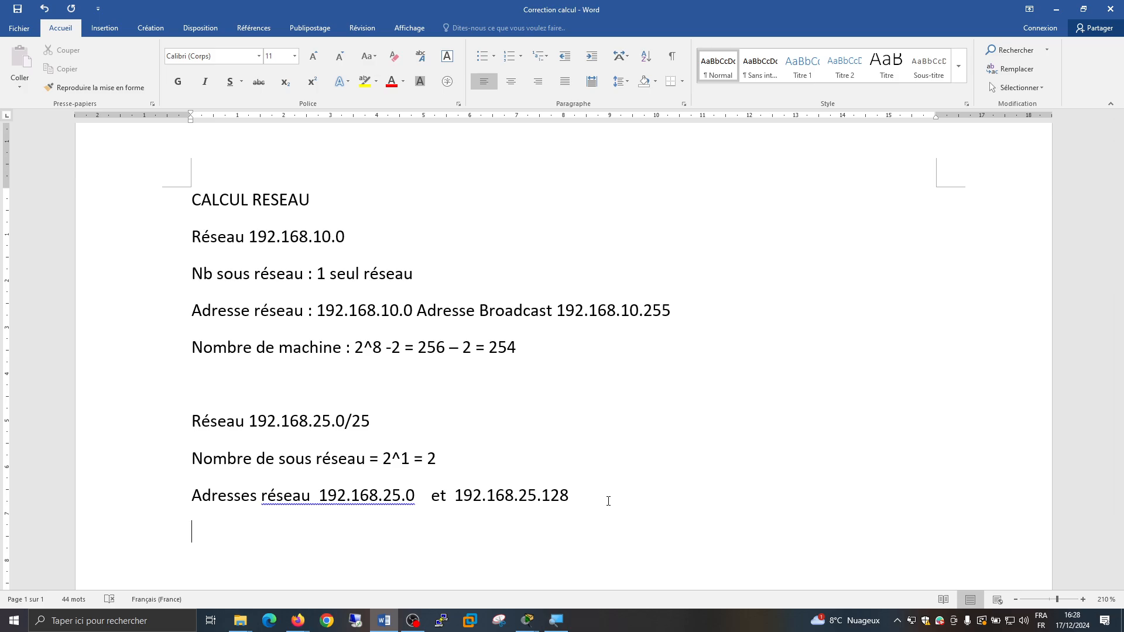
text(Adresse Bro)
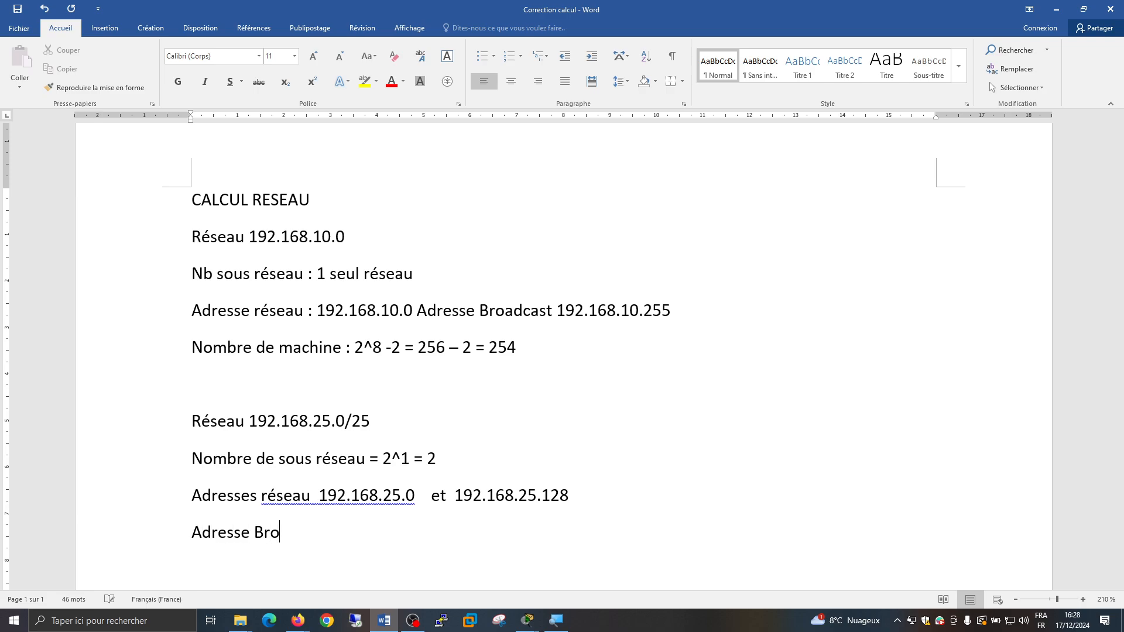
text(adcast : 192.1)
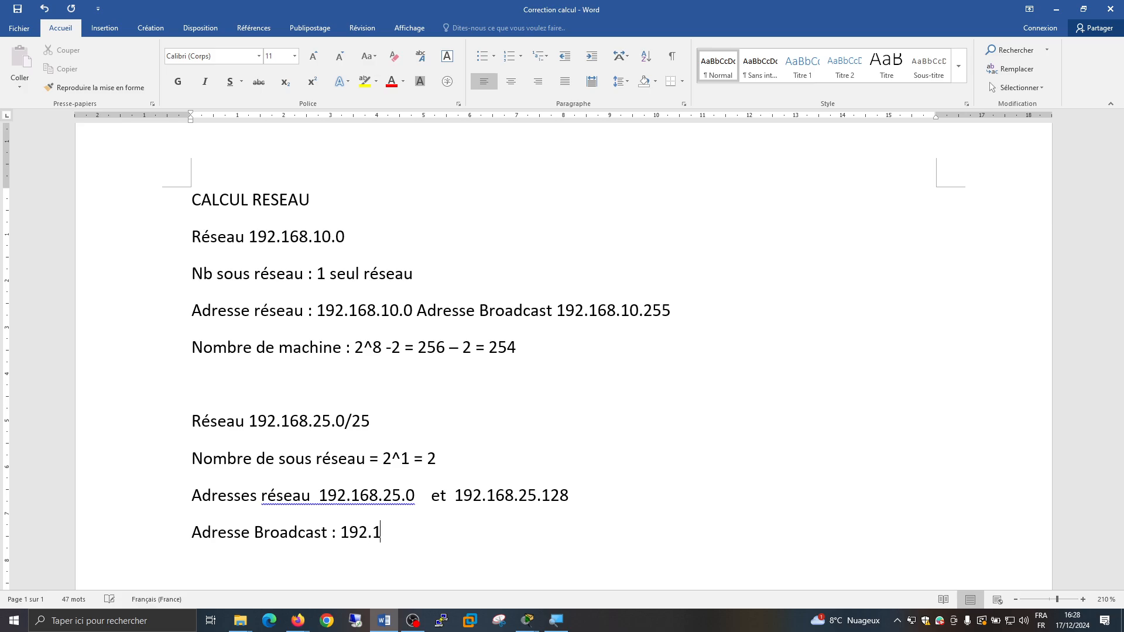
text(68.25.127  et 192.186.25)
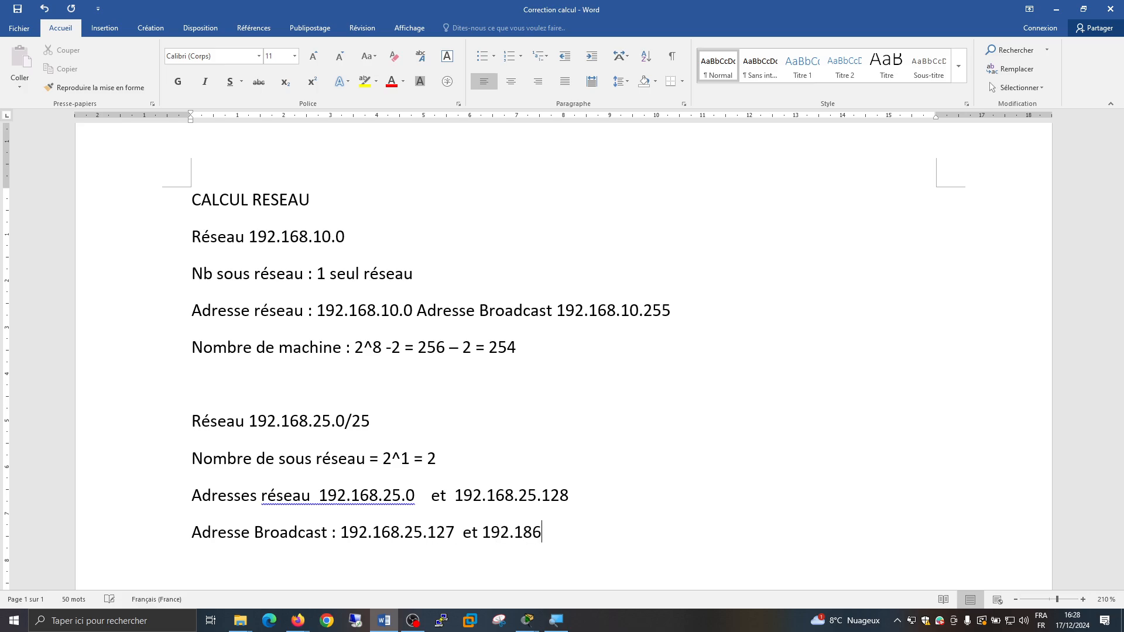
Complete the broadcast line with the second address, 192.168.25.255
key(BackSpace)
key(BackSpace)
key(BackSpace)
key(BackSpace)
key(BackSpace)
text(68.25.255)
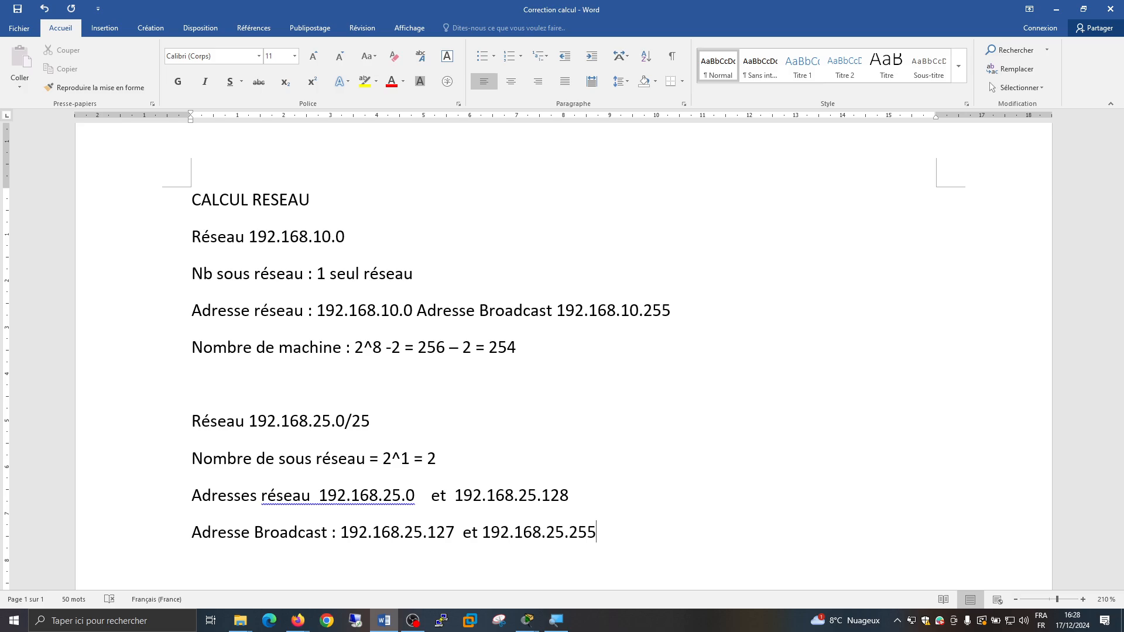
Insert a colon after "Adresses réseau" and accept the suggested spacing corrections for "192.168.25.127 et" and "et 192.168.25.128"
click(316, 499)
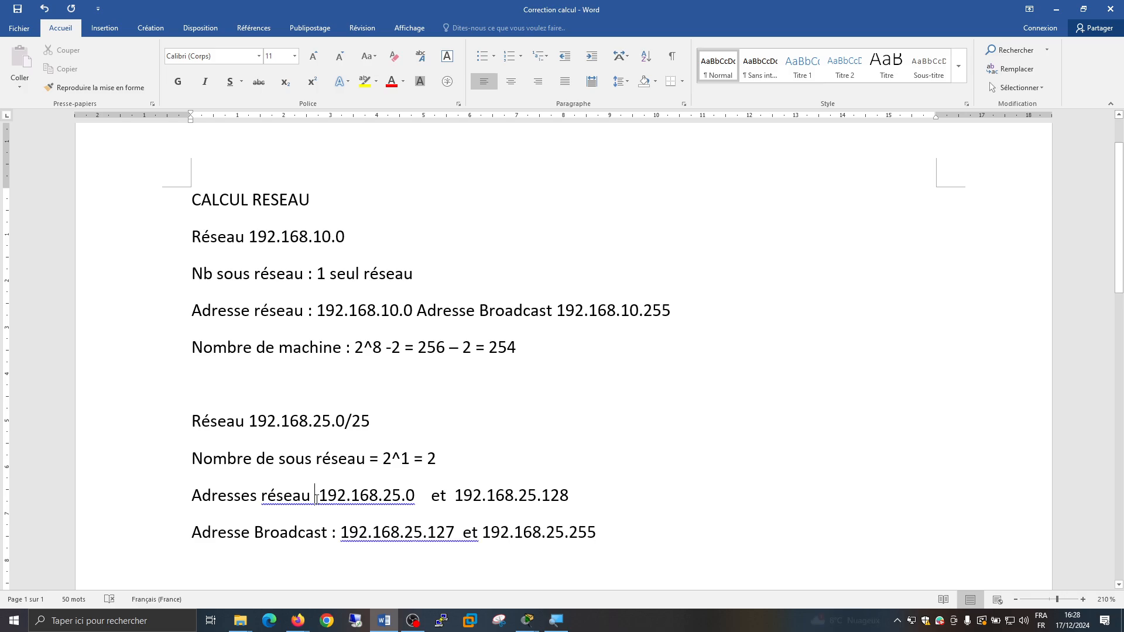
text(:)
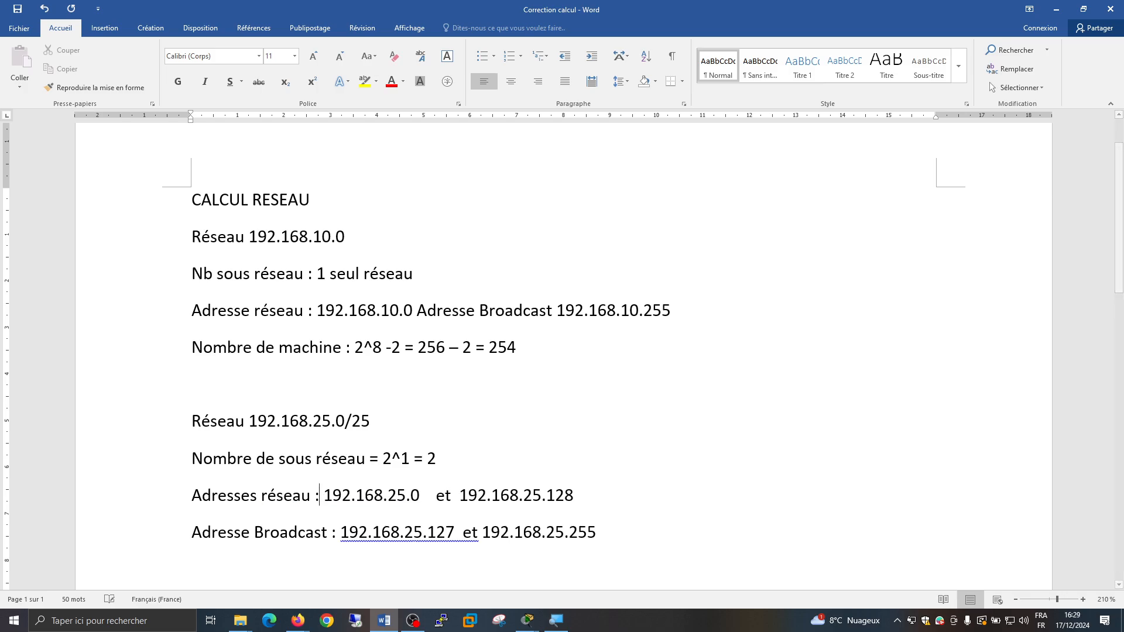
right_click(388, 539)
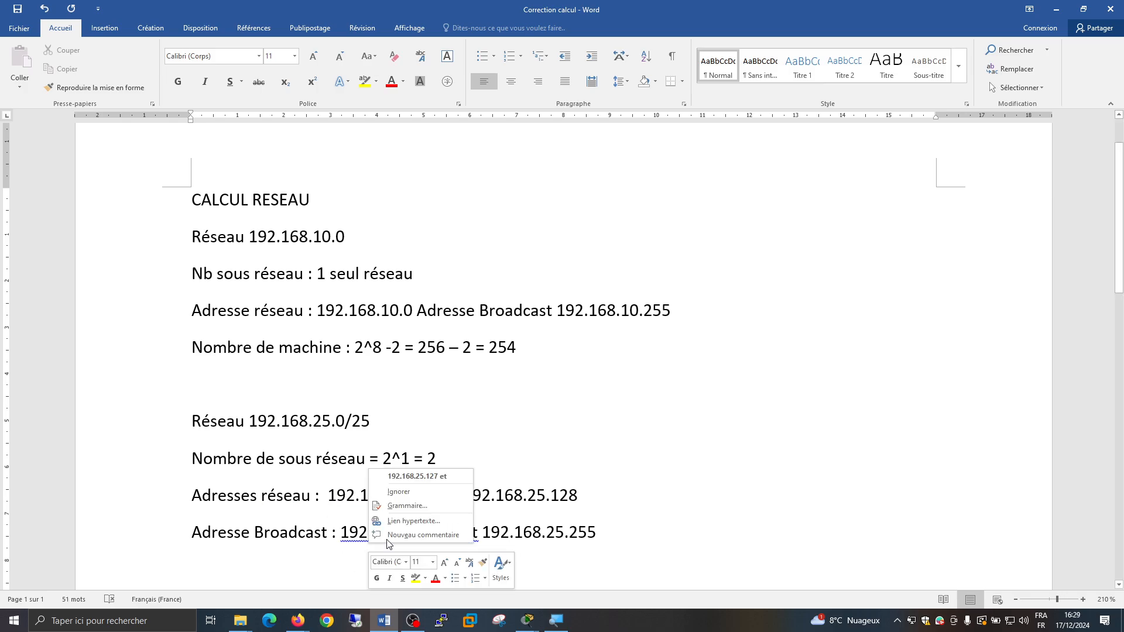
click(399, 476)
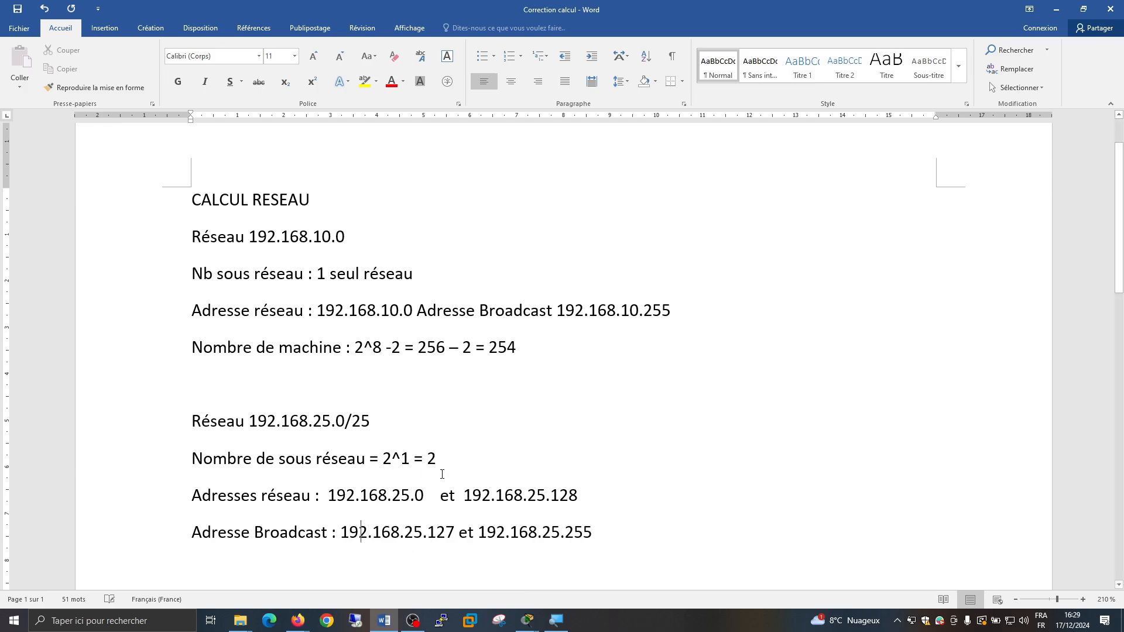
scroll(642, 477, down, 3)
right_click(521, 384)
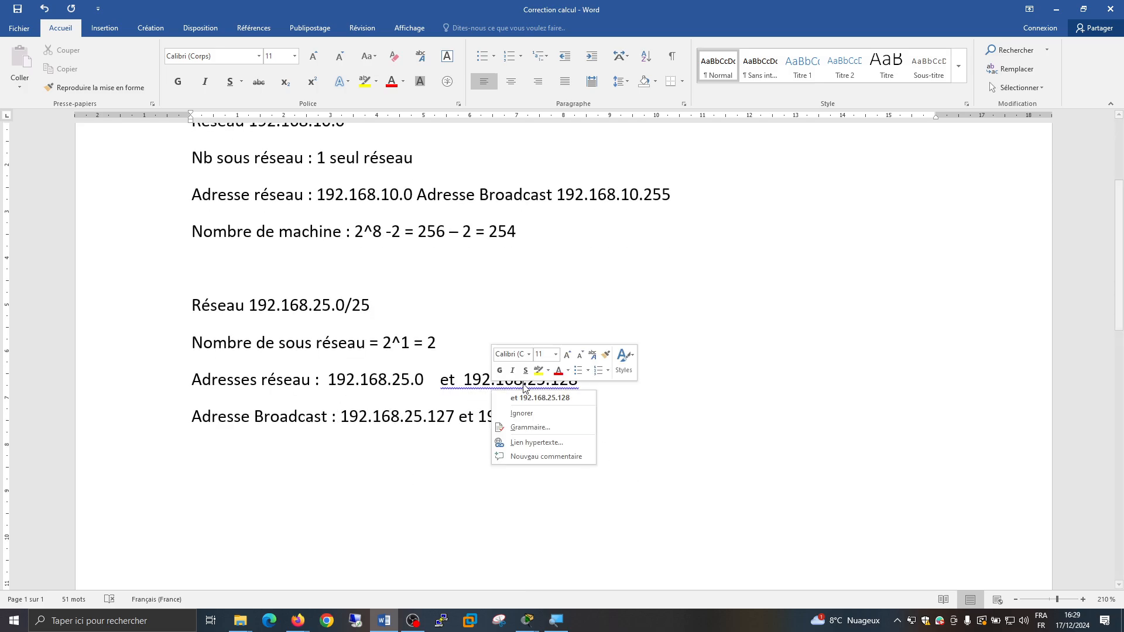
click(533, 394)
Add the label "Nombre de machine par sous réseau :" on a new line below the broadcast addresses
click(621, 450)
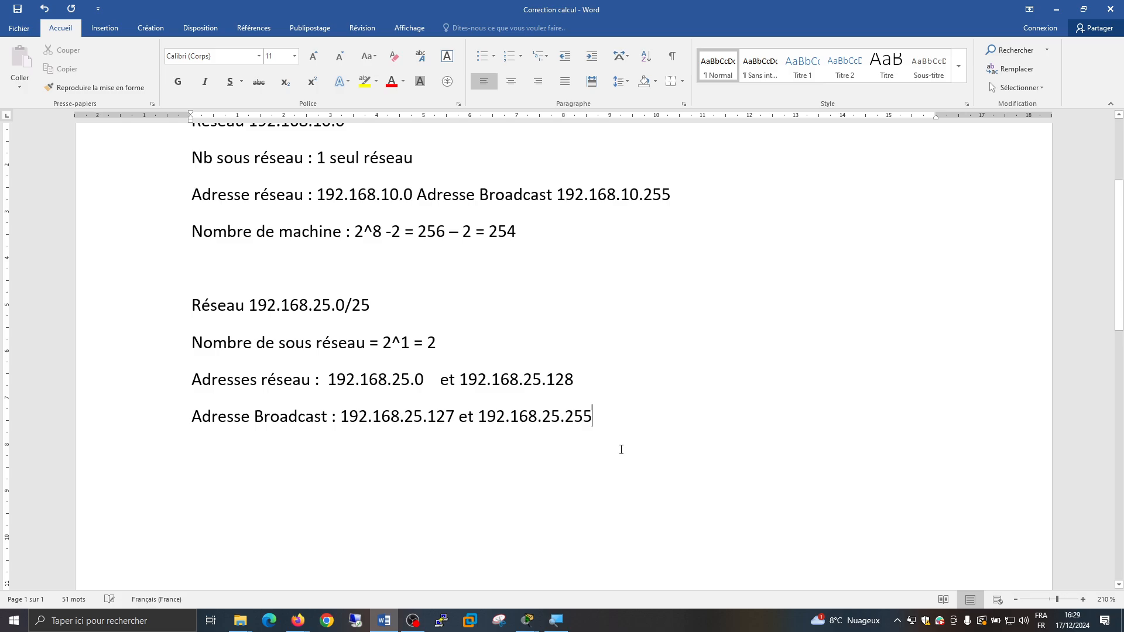
key(Return)
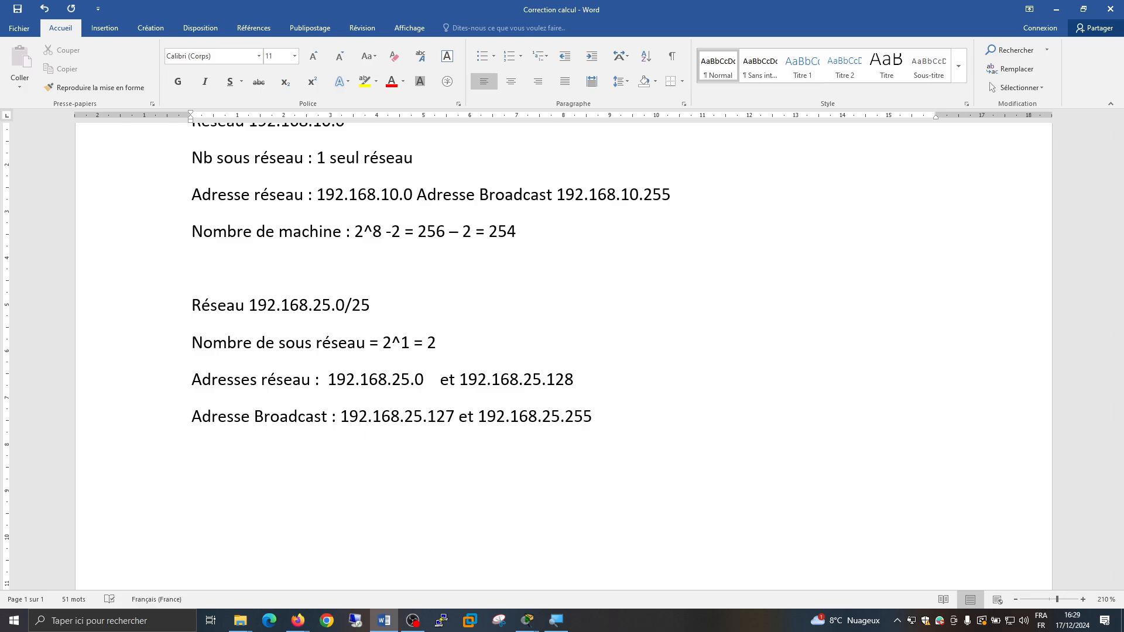
text(Nombre de machine )
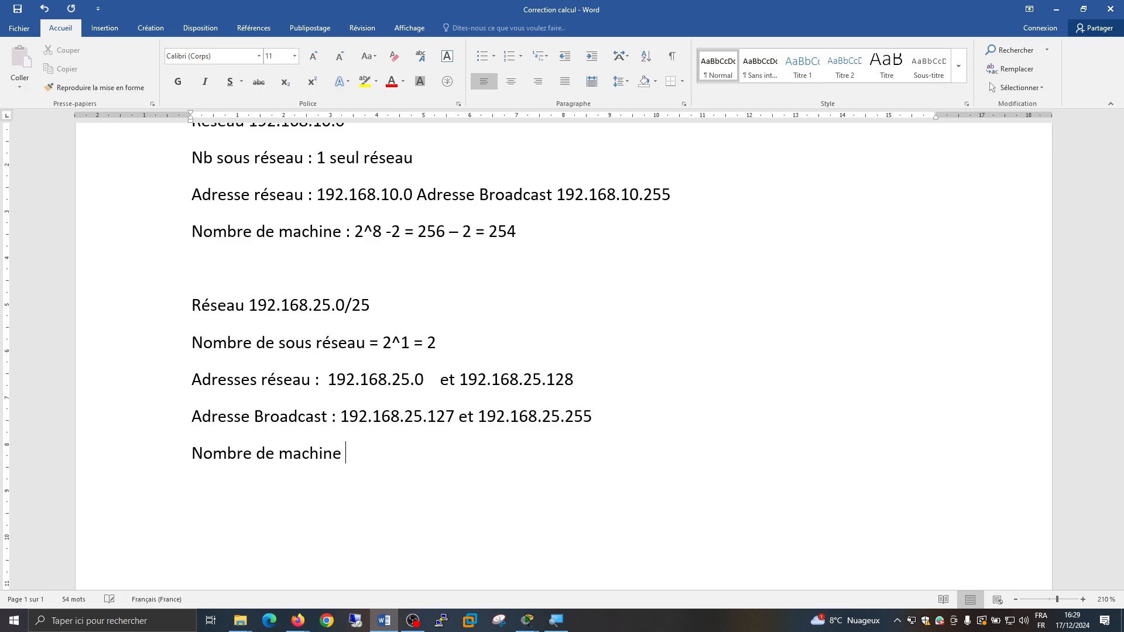
text(pa r sous réseau :)
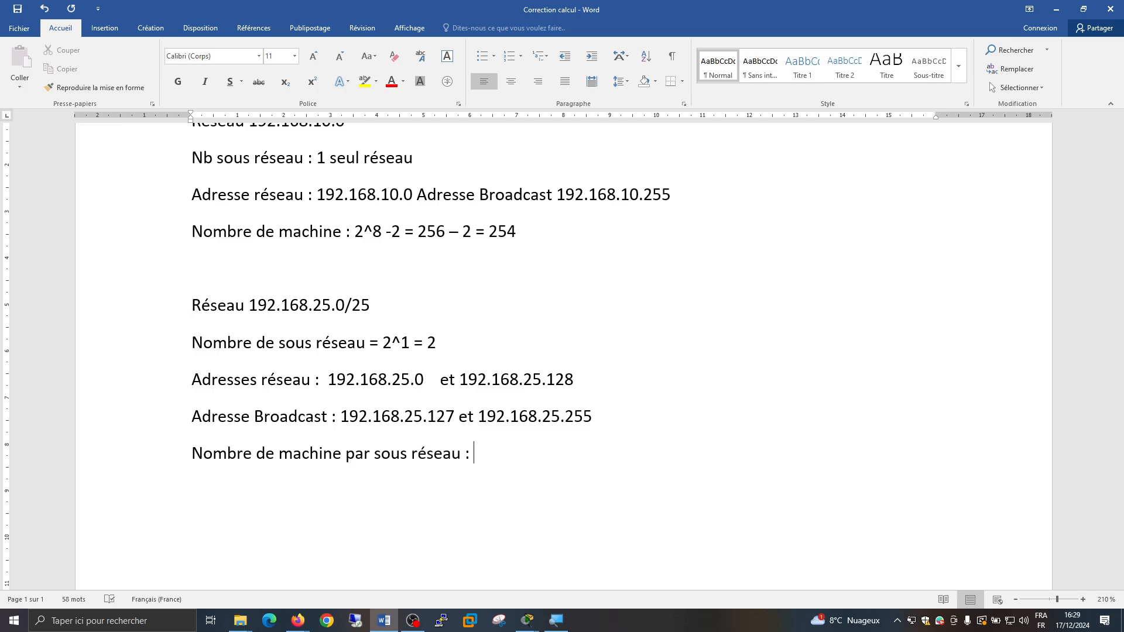
Replace the colon after "Nombre de machine par sous réseau" with the calculation "= 2^7 -2 = 128 – 2 = 126"
key(BackSpace)
text(=)
text(2)
text(¨^)
key(BackSpace)
key(BackSpace)
text(^7 -2 = 128 -)
text(= 126 )
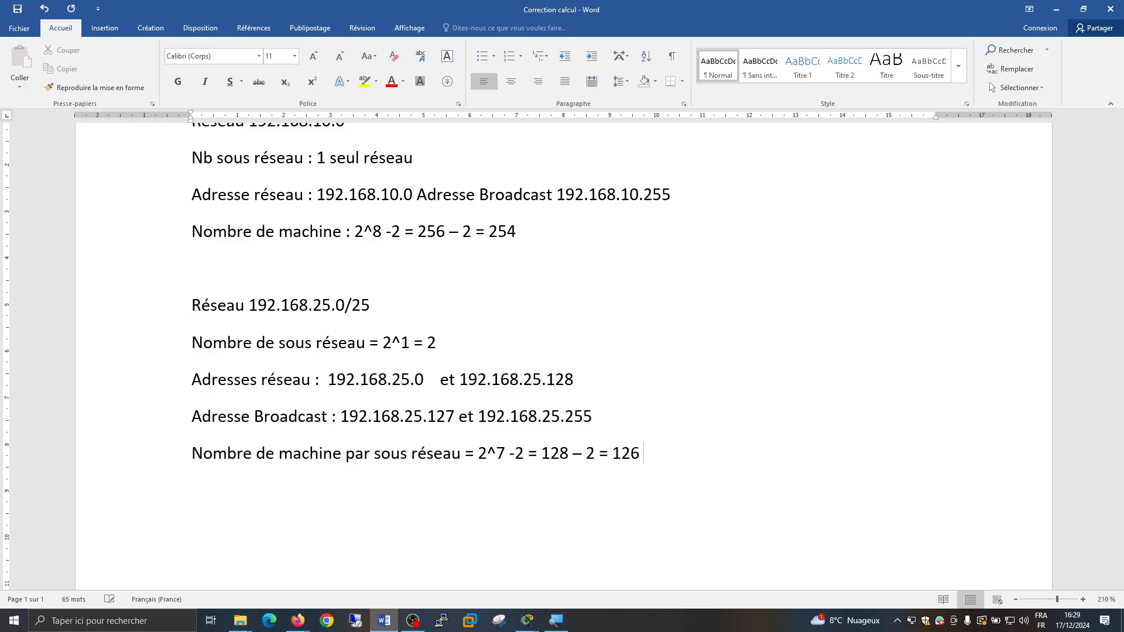
text(Machines ou h)
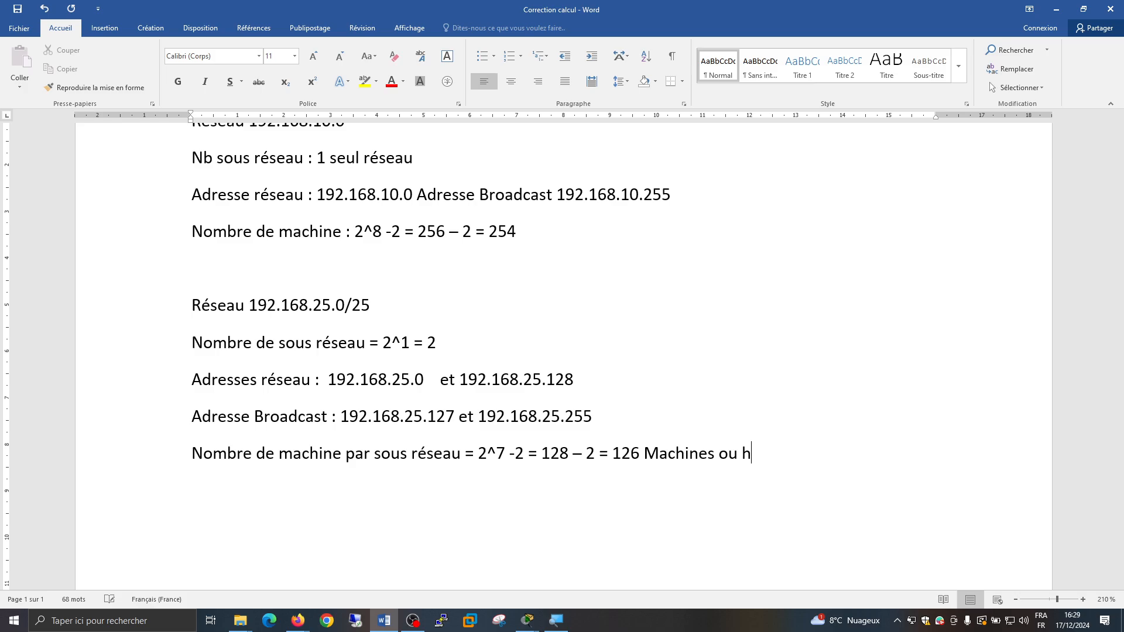
text(ôtes)
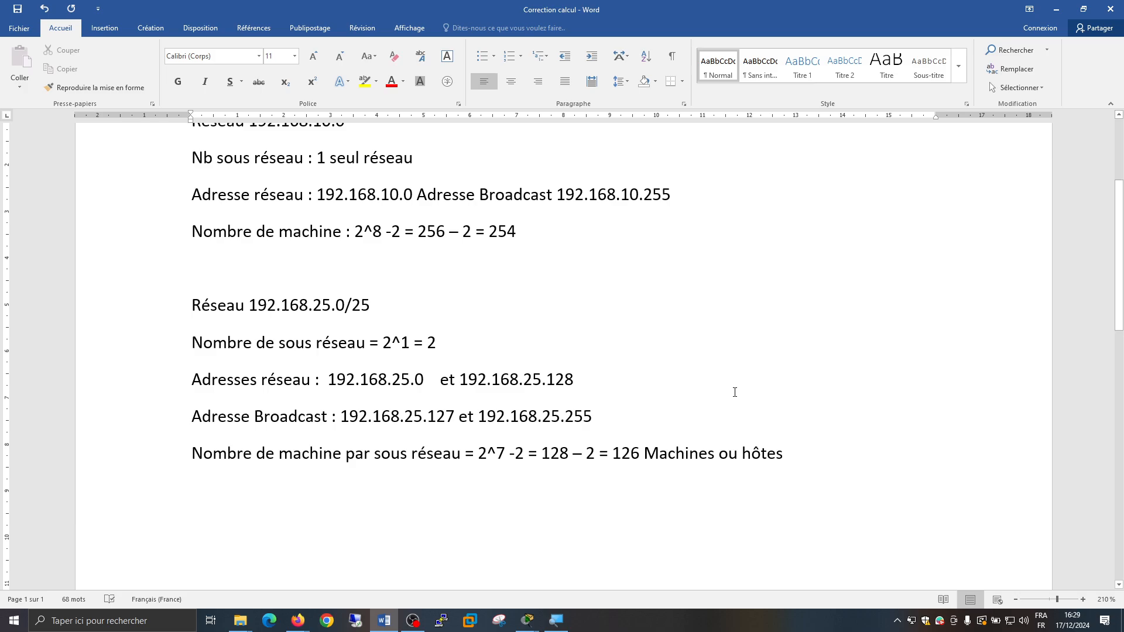
Append "Machines ou hôtes" to the host count line and save the document
key(ctrl+s)
Leave a blank line after the second calculation and add the line "Réseau 172.35.0.0/22"
scroll(679, 514, down, 2)
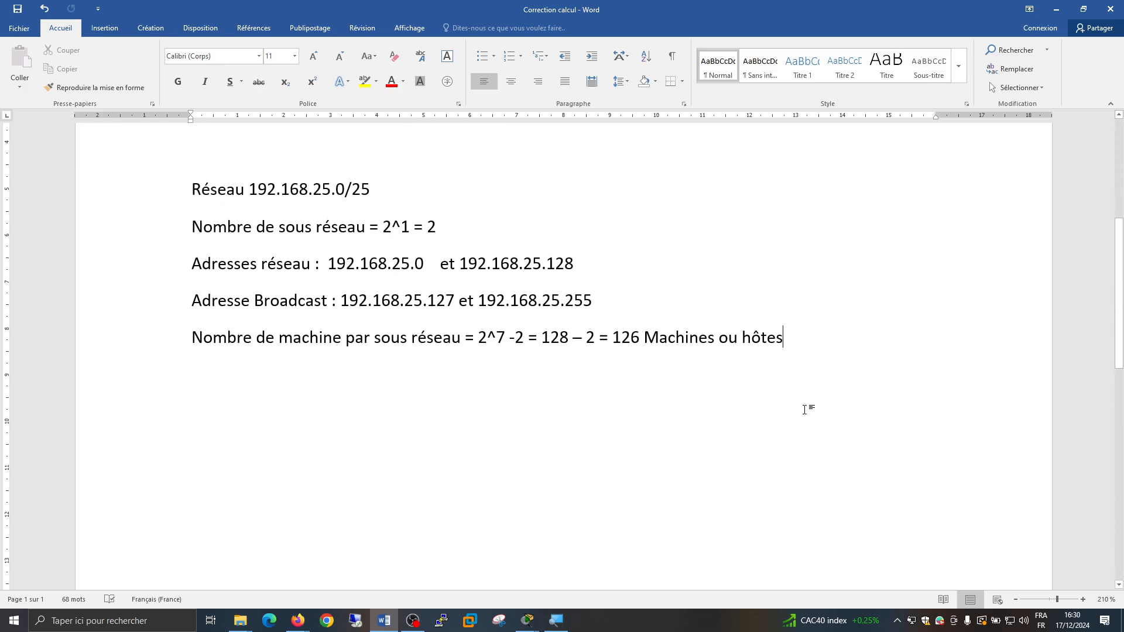
key(Return)
key(Return)
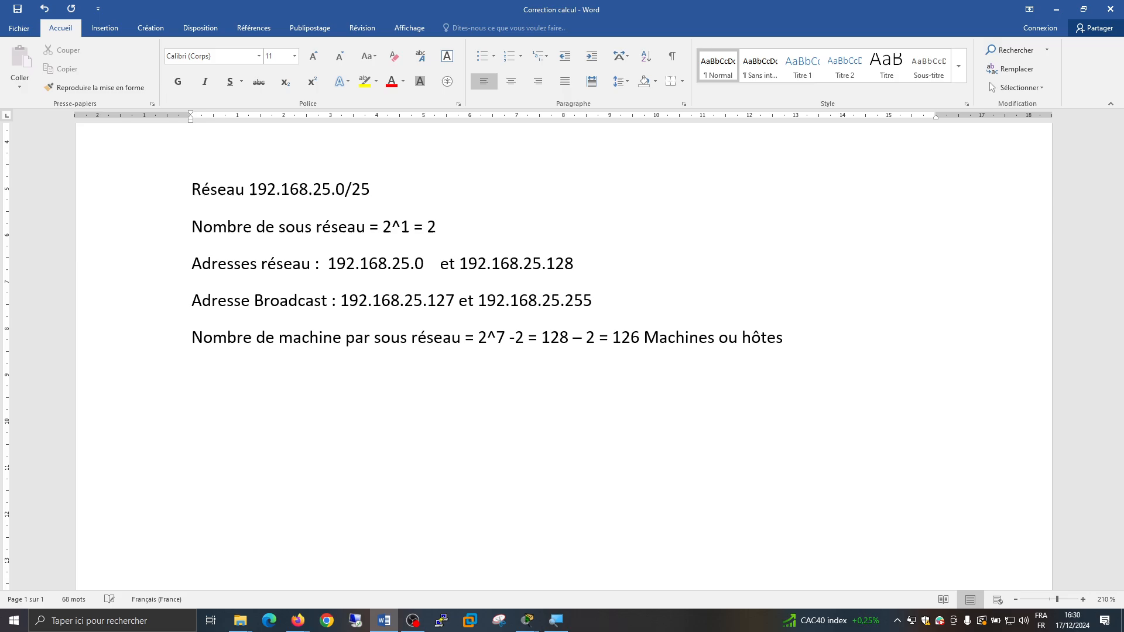
text(Réseau 172.16)
key(BackSpace)
key(BackSpace)
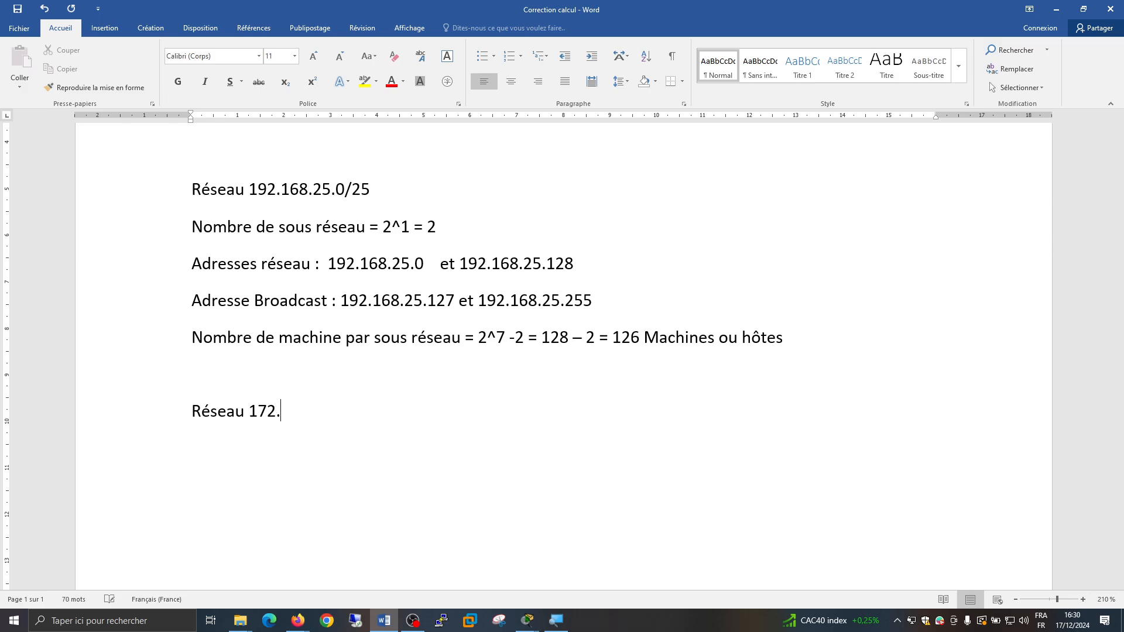
text(35.0.0/22 )
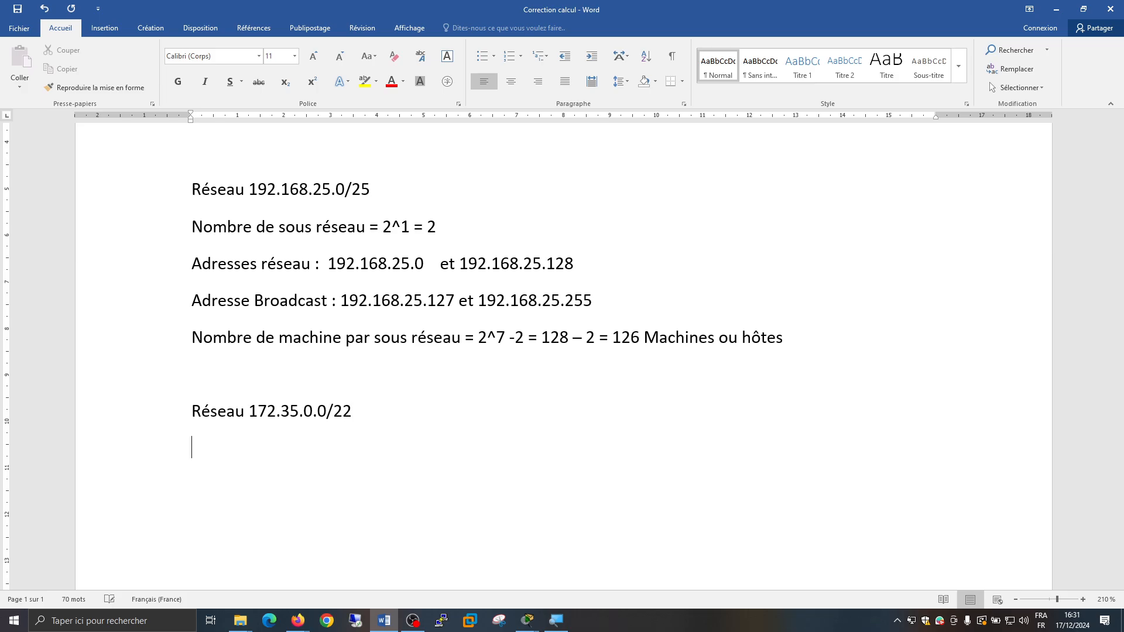
text(Nombre de sous réseau )
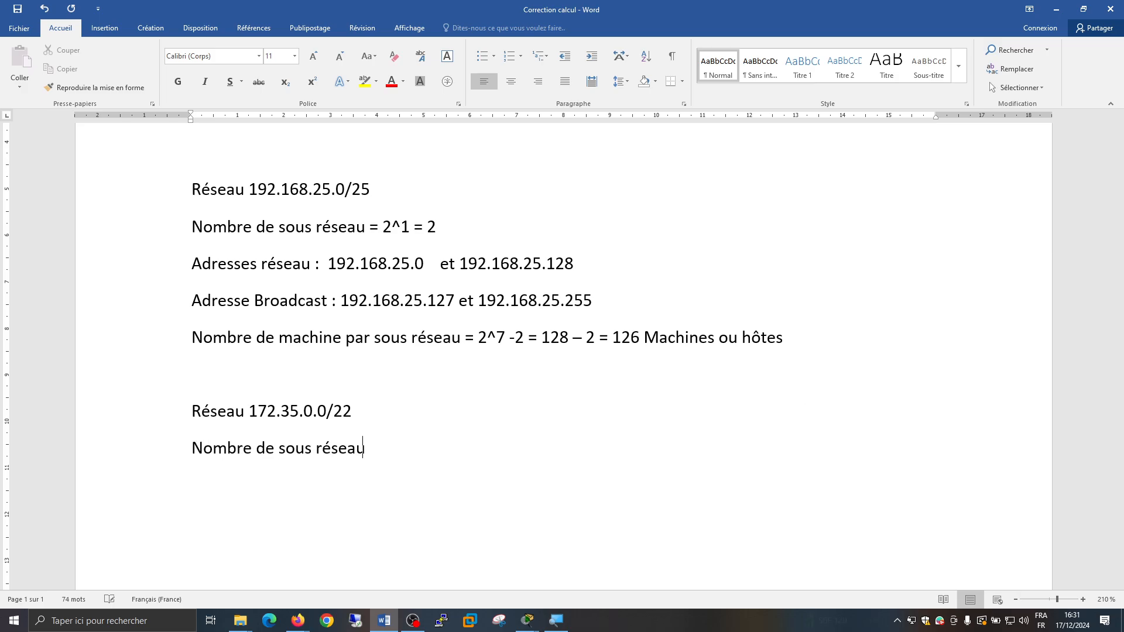
text(=)
Add the line "Nombre de sous réseau = 2^6 = 64" under the 172.35.0.0/22 network
text(2)
text(¨6)
key(BackSpace)
key(BackSpace)
text(^6)
text(= 64)
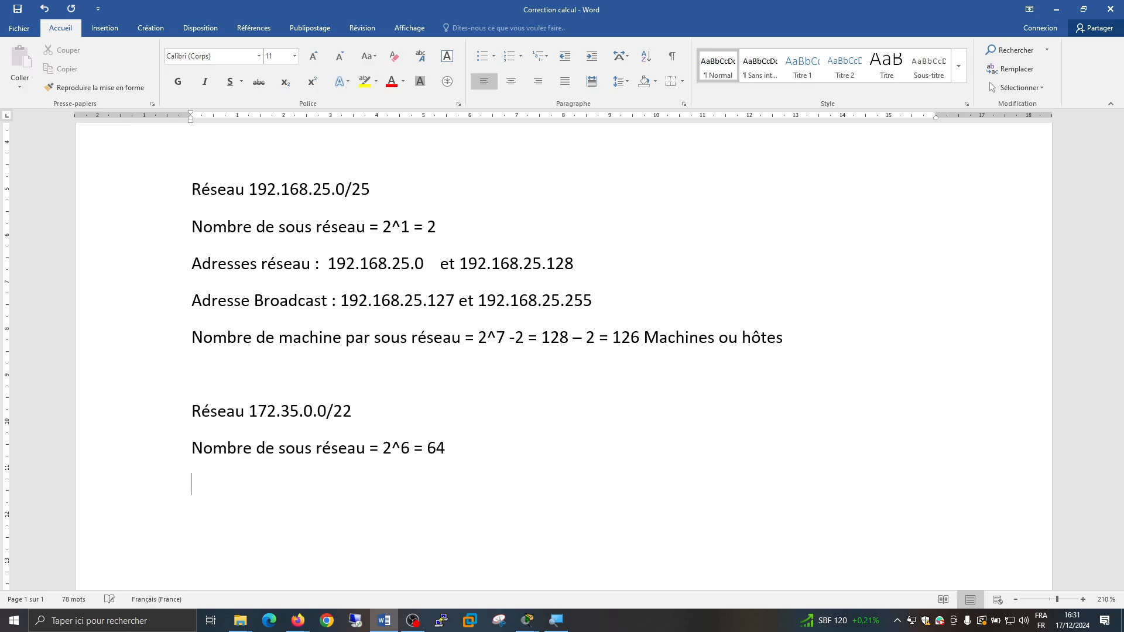
Add the line "Adresse Réseau 172.35.0.0 et 172.35.4.0" below the subnet count
key(Return)
text(Adresse Réseau)
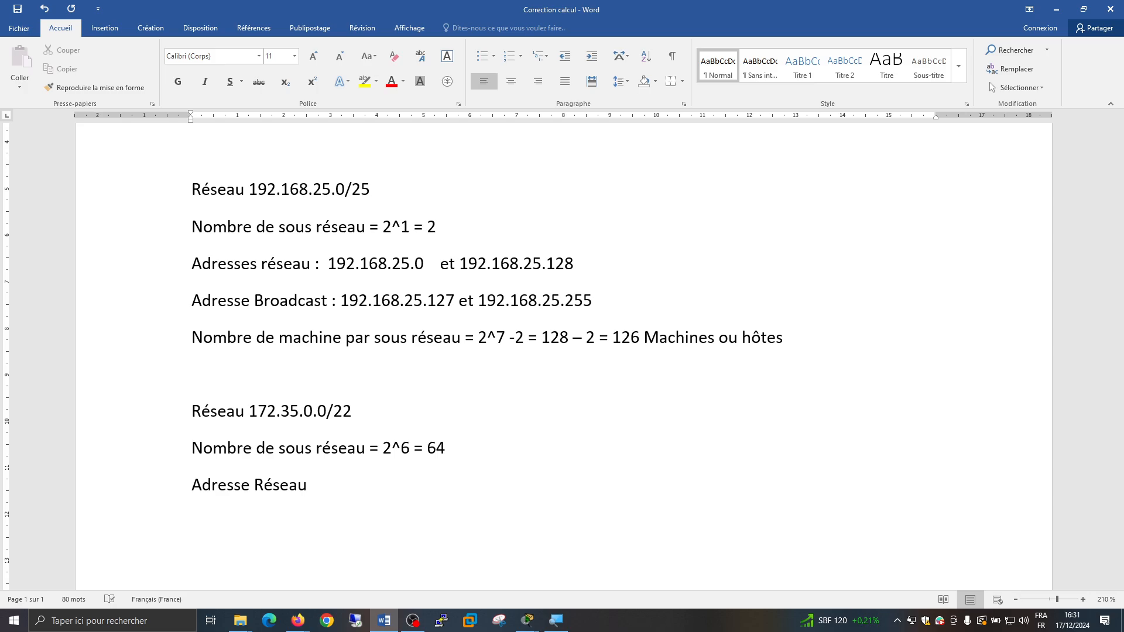
text(172.35.0.0 et 172.)
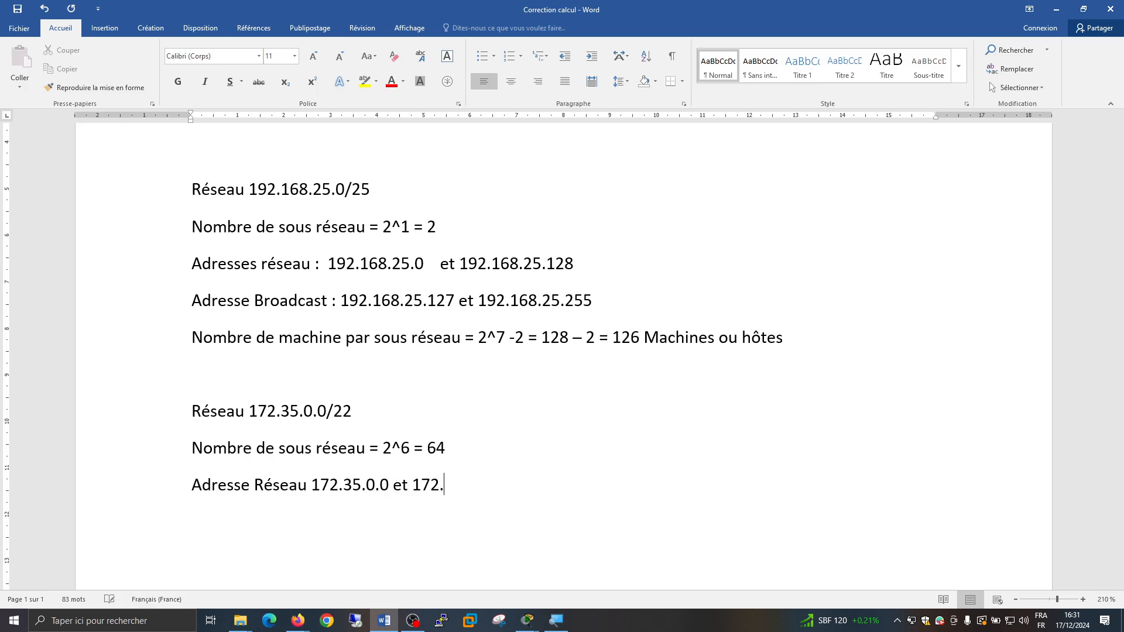
text(35.4.0  = 256-252 )
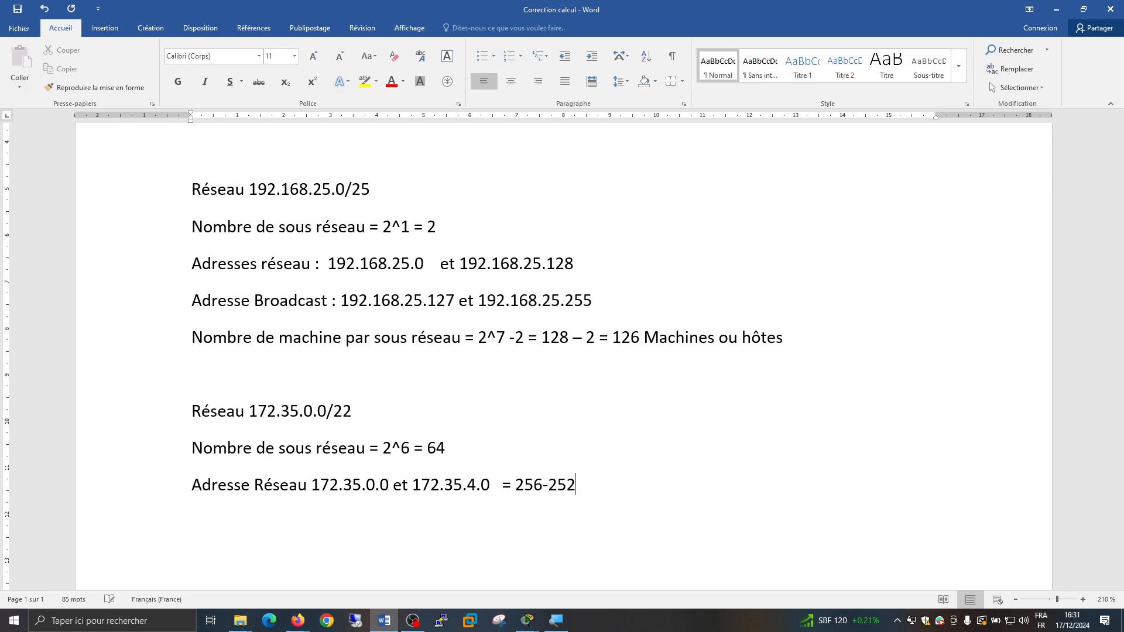
text(= 4)
Add the line "Adresse Braodcast 172.35.3.255" below the 172.35.0.0 network address line
key(Return)
text(Adre)
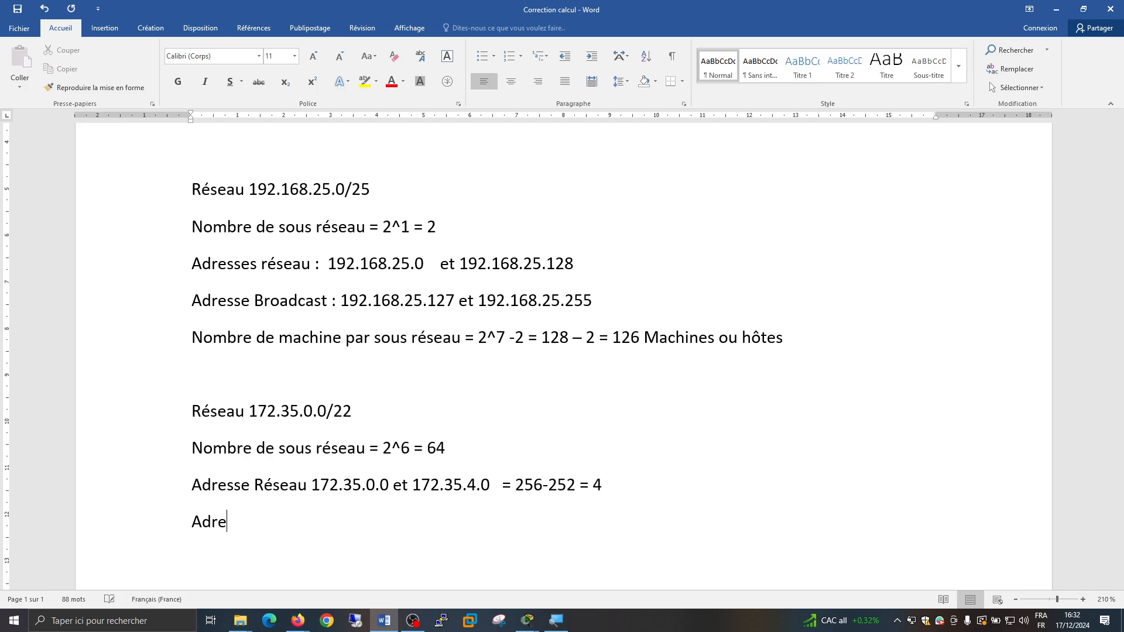
text(sse Braodcast)
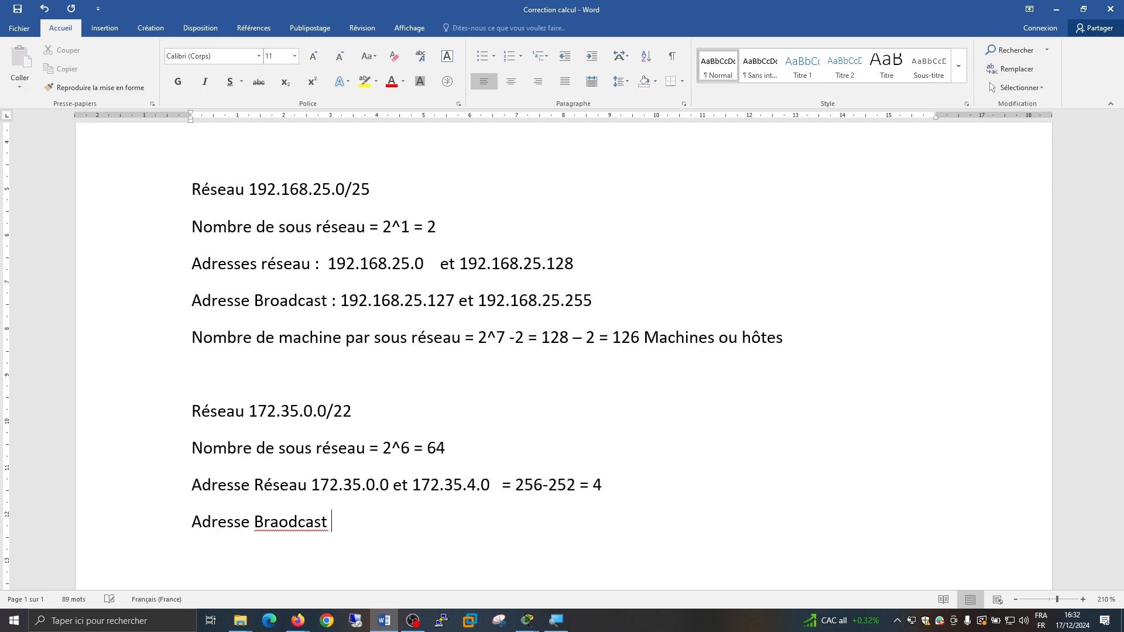
text( 172.35.3.255)
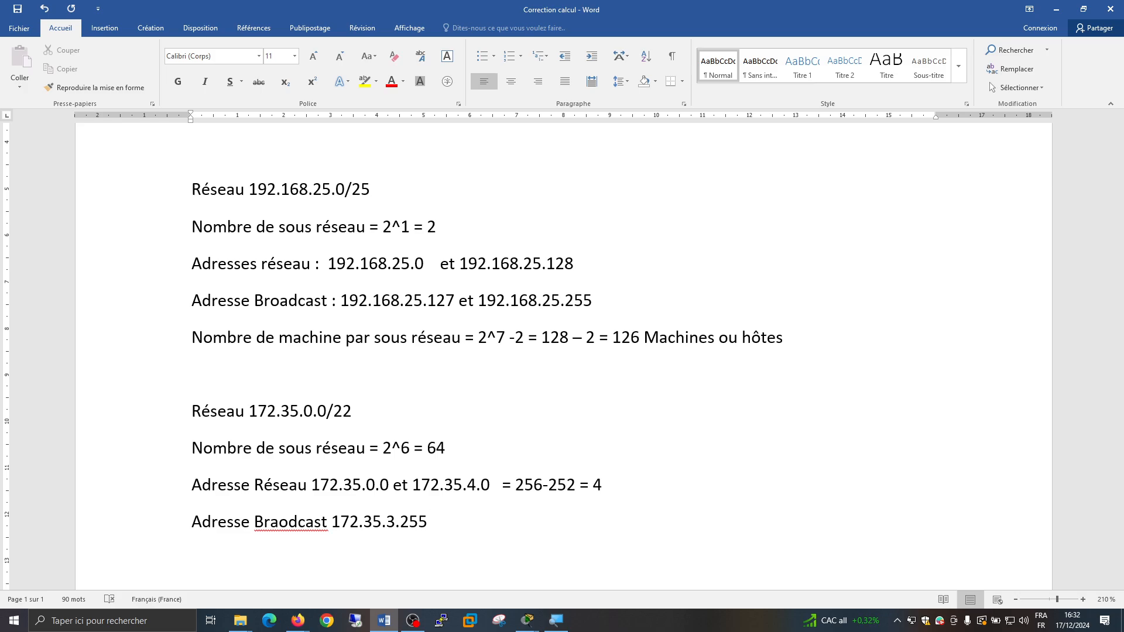
Correct the misspelled word "Braodcast" to "Broadcast" in the 172.35.0.0 network's broadcast line
key(Left)
key(Left)
key(Left)
key(Left)
key(Left)
key(Left)
key(Left)
key(Left)
key(Left)
key(Left)
key(Left)
key(Left)
key(Left)
key(Left)
key(Left)
key(BackSpace)
key(Right)
text(a)
key(Right)
key(Right)
key(Right)
key(Right)
key(Right)
key(Right)
key(Right)
key(Right)
key(Right)
key(Right)
key(Right)
key(Right)
key(Right)
key(Right)
key(Right)
key(Right)
key(Right)
key(Right)
Append the second broadcast address "et 172.35.7.255" to the 172.35.0.0 network's broadcast line
text(et 172.35.)
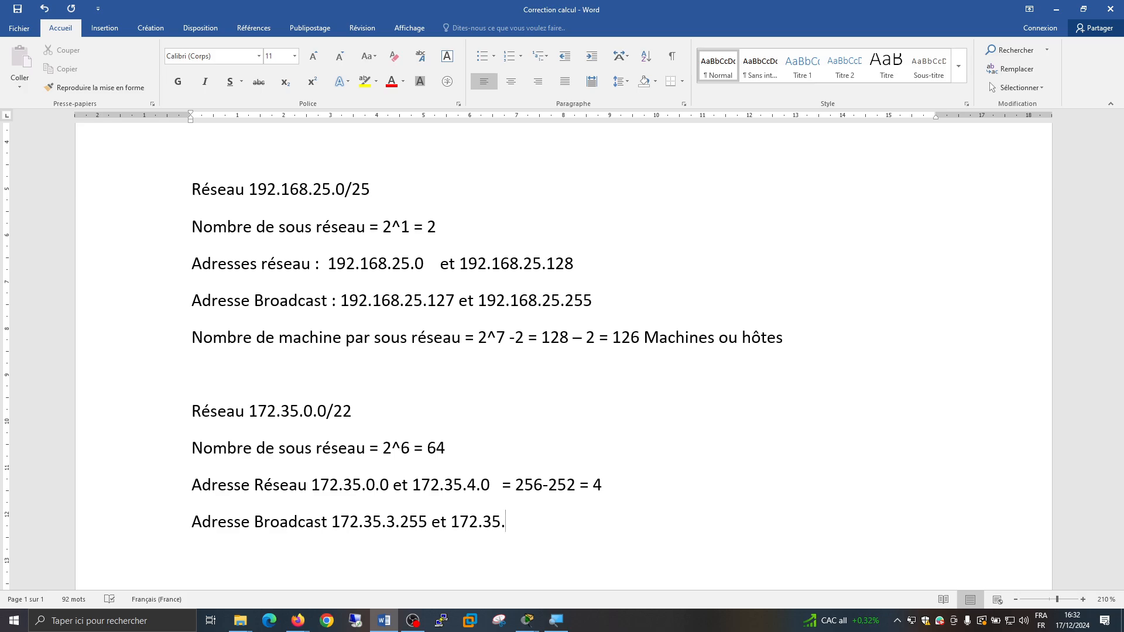
text(7.255)
Start a new line reading "Nombre de machine par sous-réseau =" under the 172.35.0.0 network's broadcast addresses
text(Nombre)
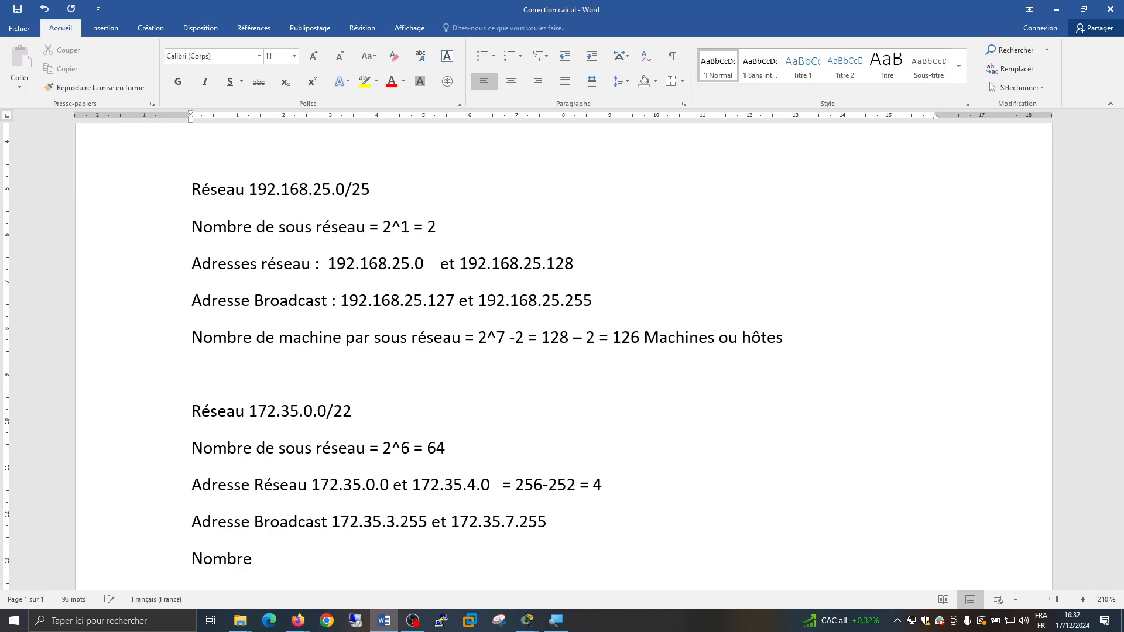
text( de machine p)
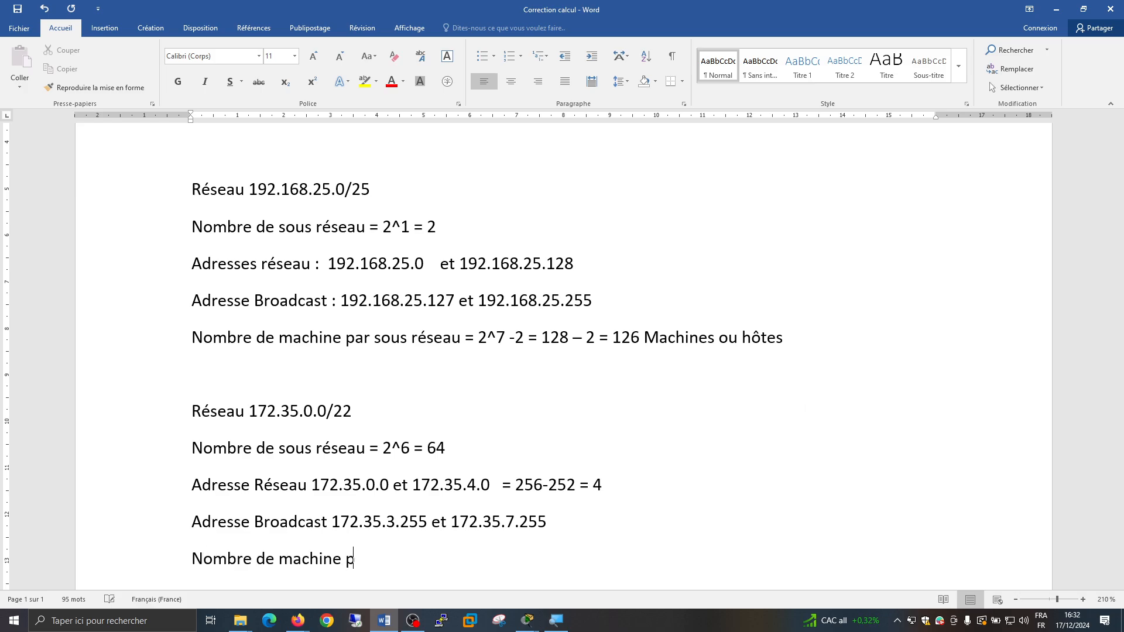
text(ar sous-réseau = )
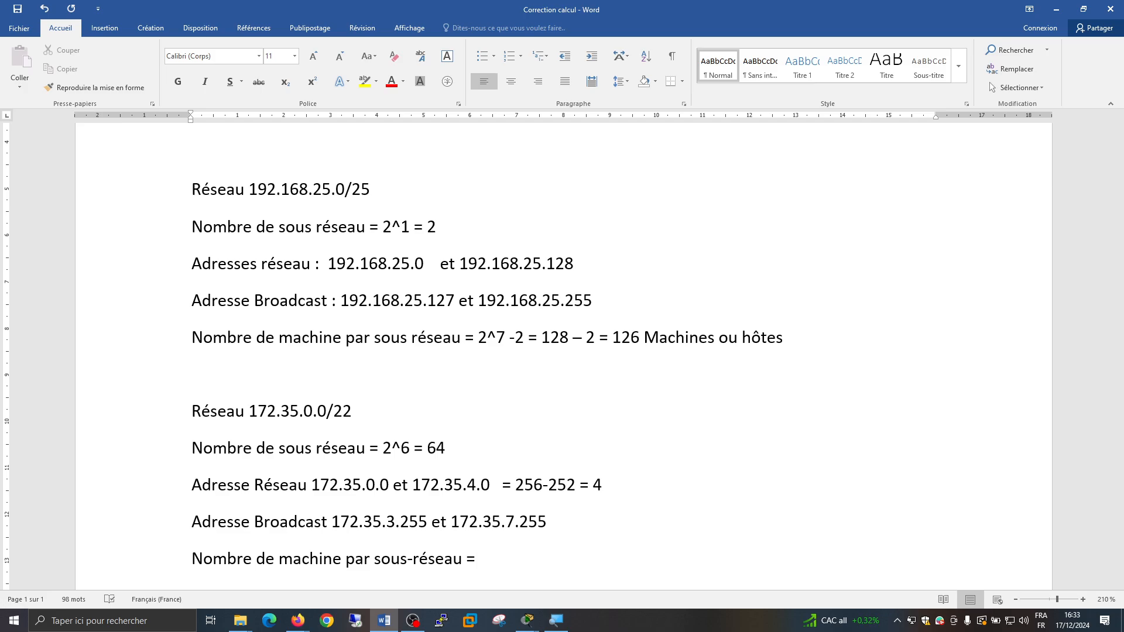
text(2)
Enter the host calculation "2^10 – 2 = 1024 – 2 1022" on the machines-per-subnet line
text(^^)
key(BackSpace)
key(BackSpace)
text(^10 - 2 = )
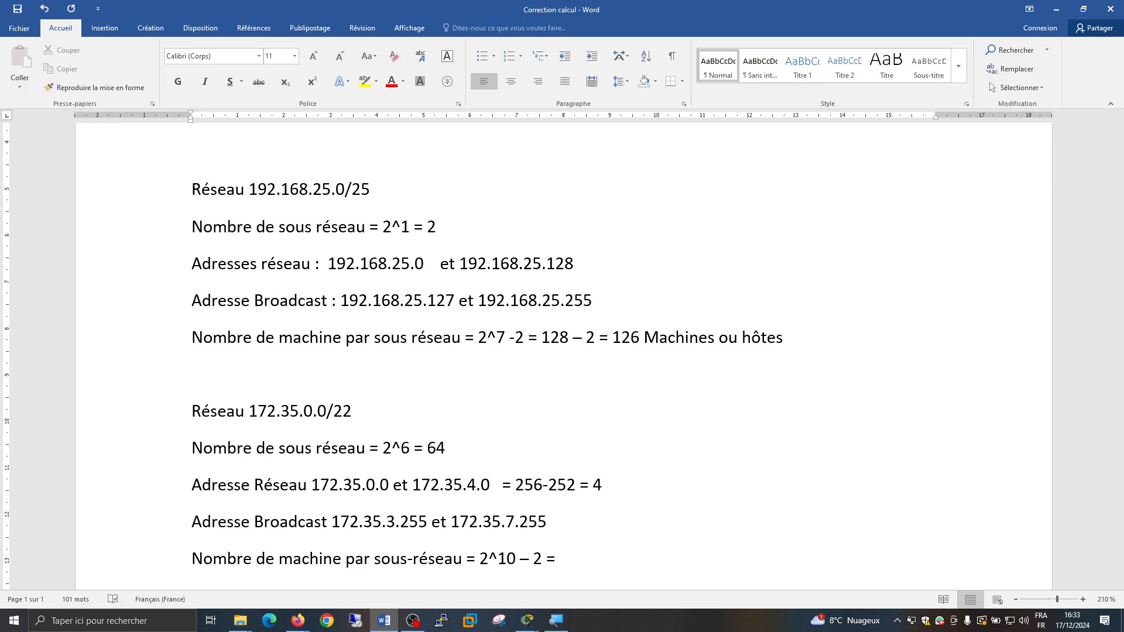
text(1024)
text(- 2 )
text(1022)
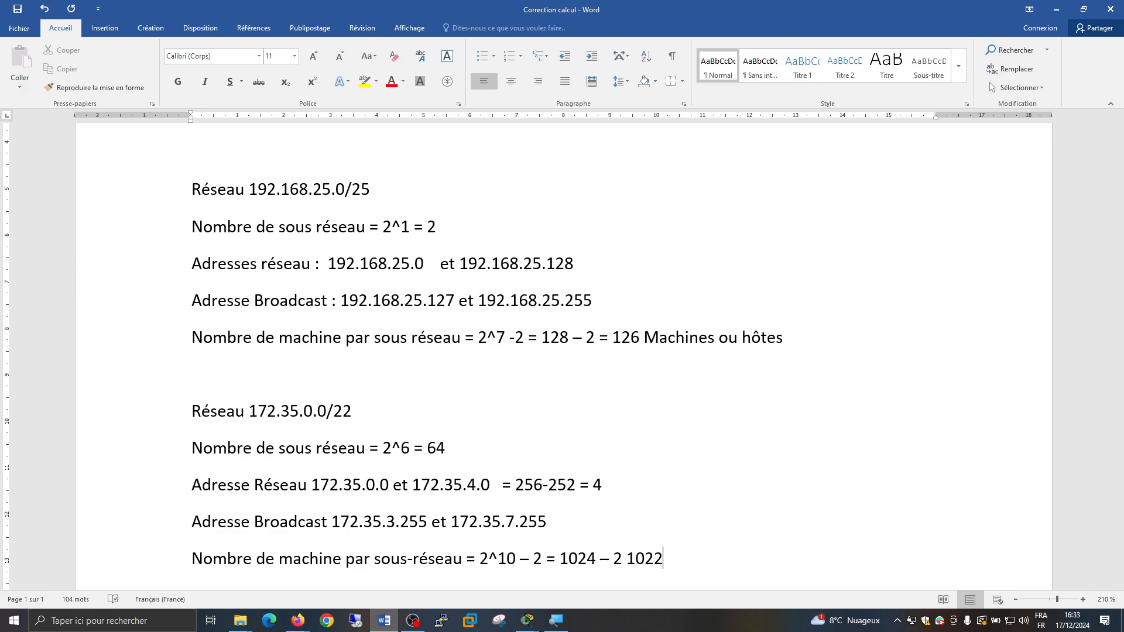
Insert the missing equals sign before 1022 and append "machines" to the host calculation
key(Left)
key(Left)
key(Left)
key(Left)
text(=)
key(Right)
key(Right)
key(Right)
key(Right)
text(ma)
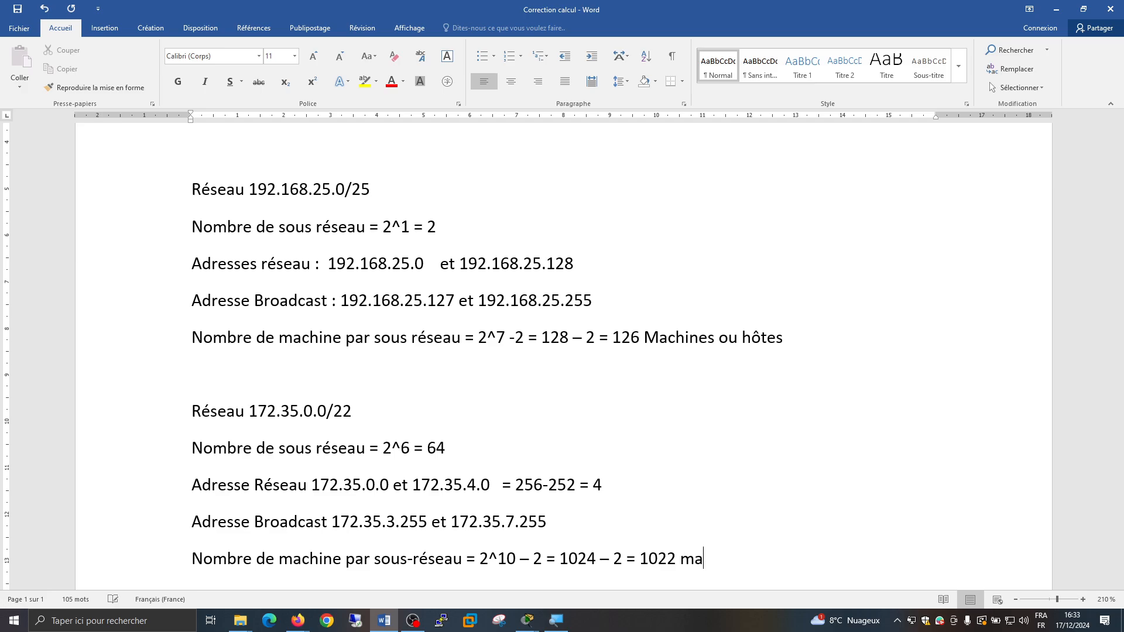
text(chines)
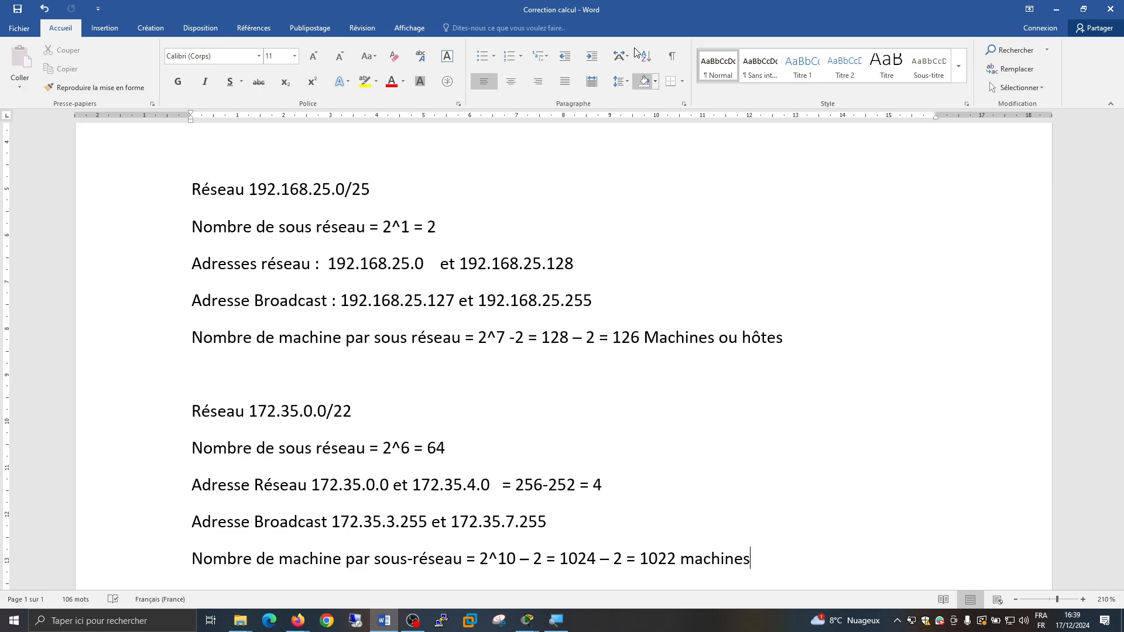
click(650, 278)
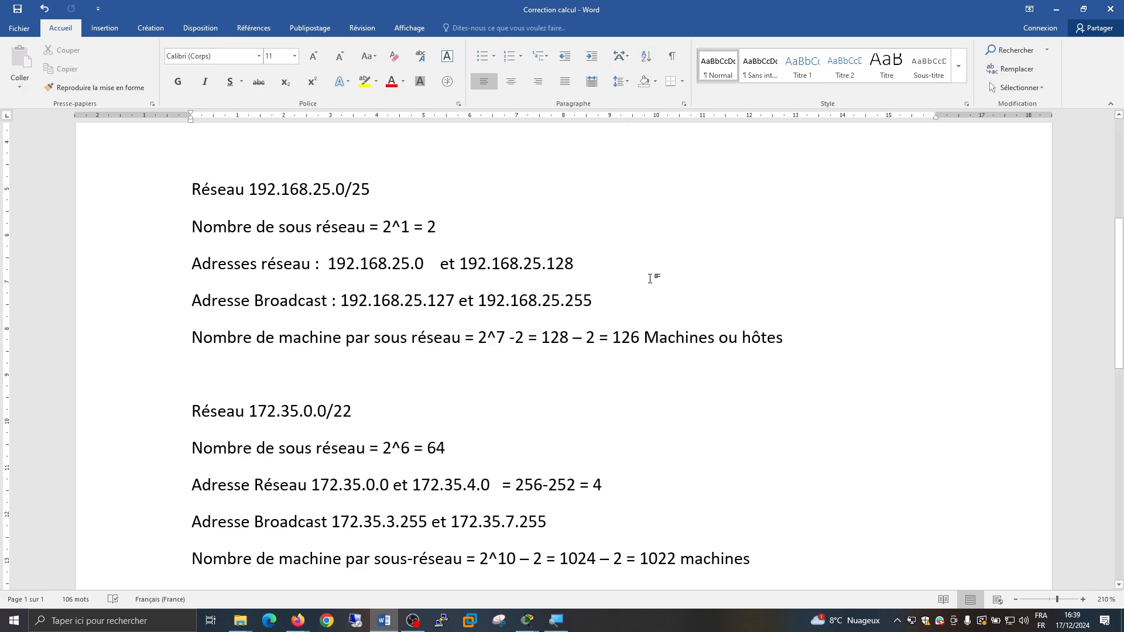
click(470, 621)
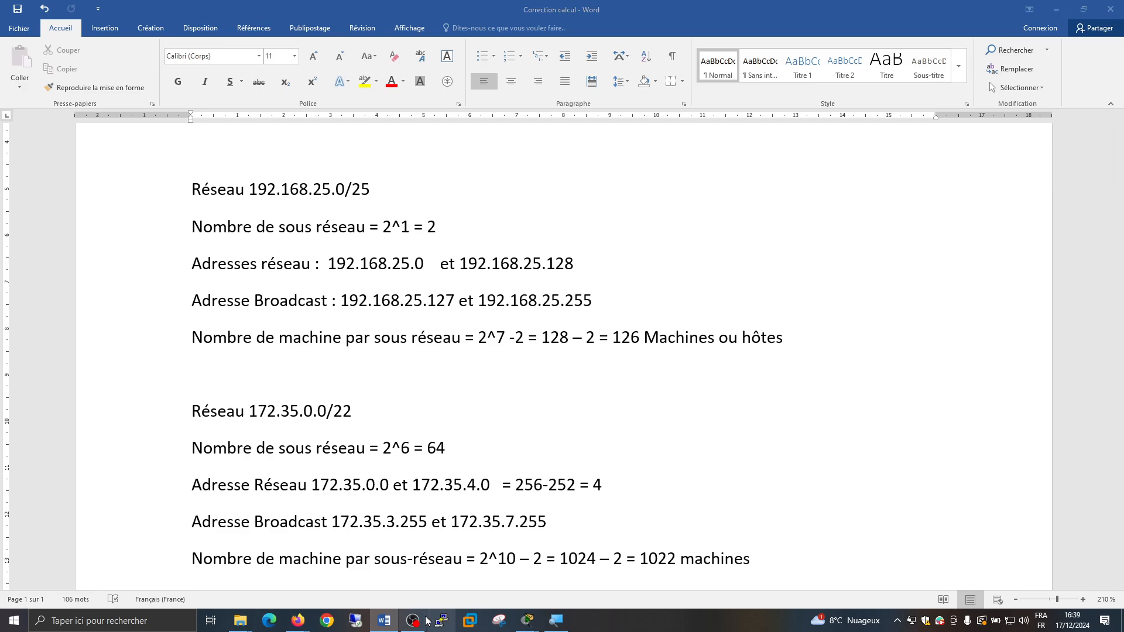